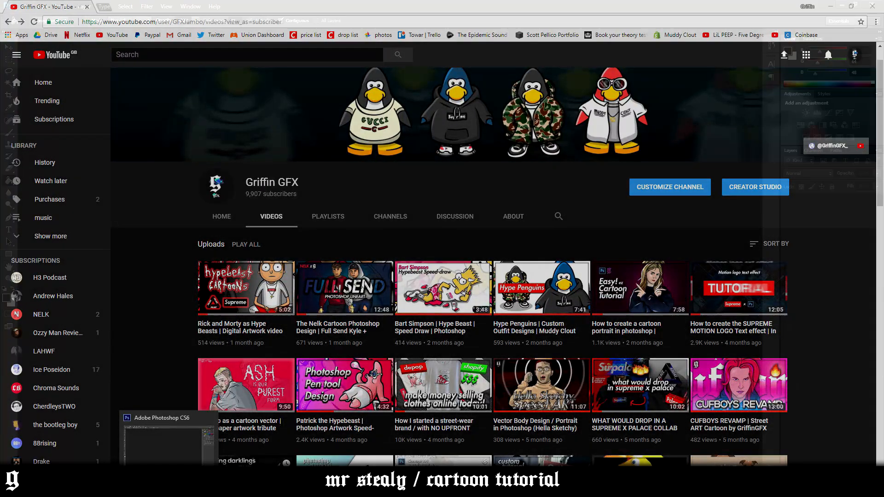
- Browse the uploaded videos on the Griffin GFX YouTube channel page
click(170, 437)
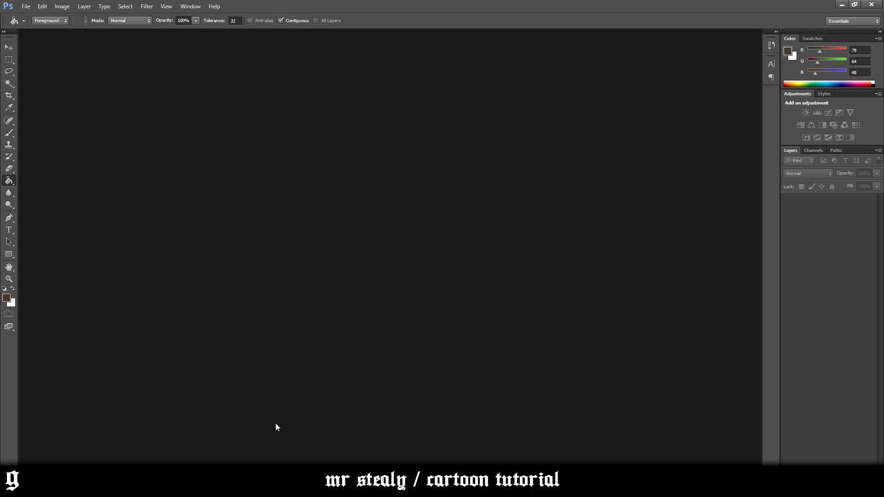
mouse_move(191, 488)
click(162, 454)
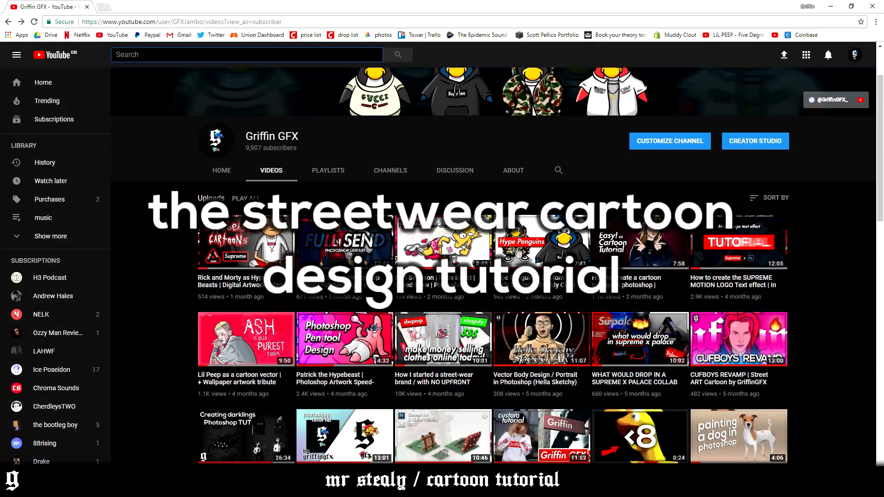
click(550, 251)
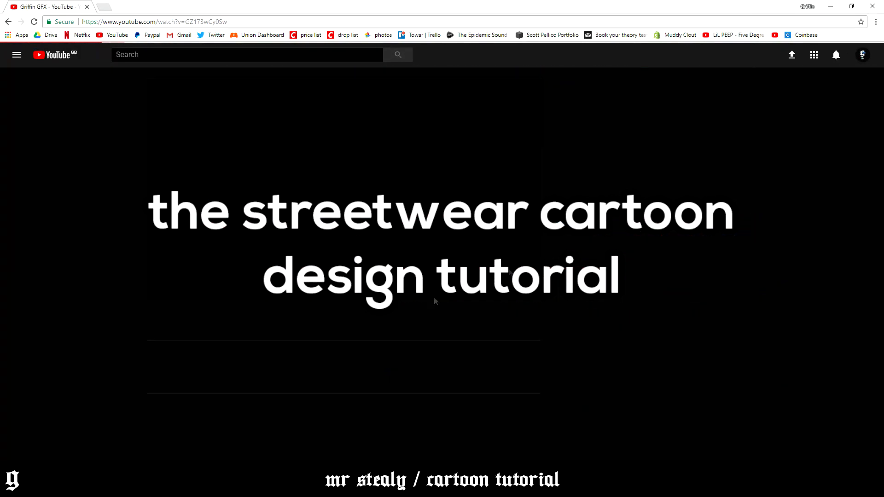
key(alt+Left)
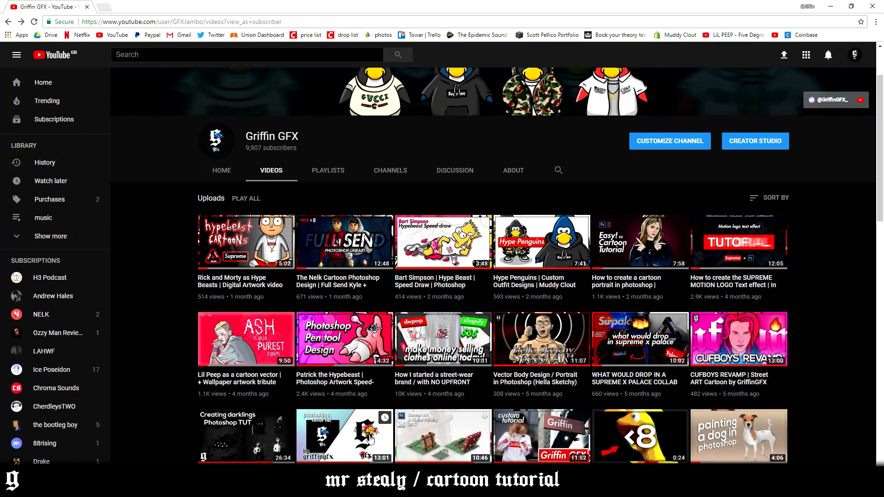
drag(371, 399, 369, 402)
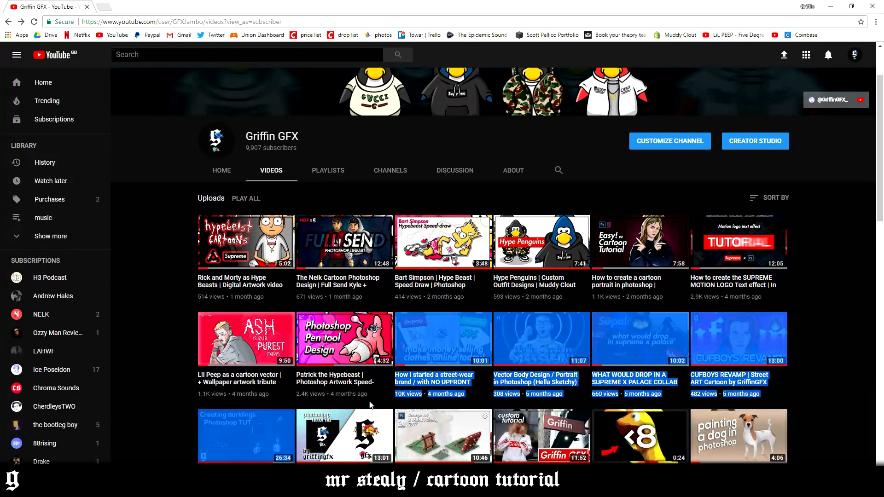
click(377, 408)
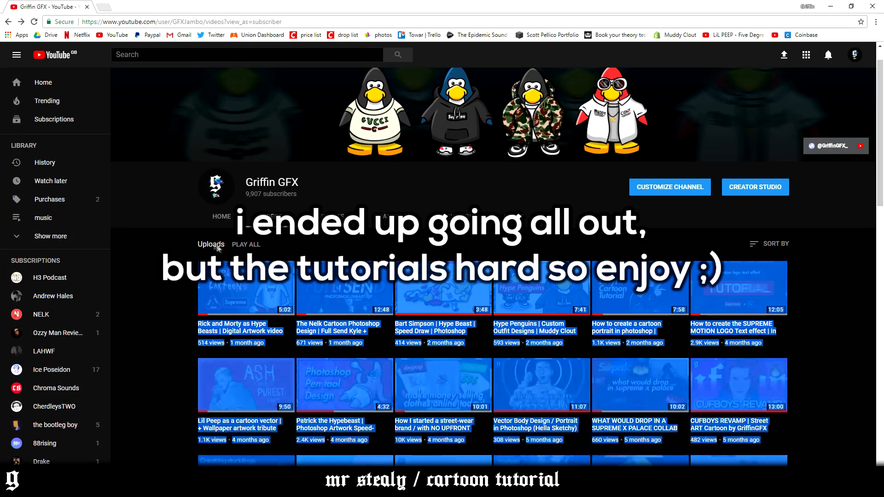
scroll(191, 421, down, 2)
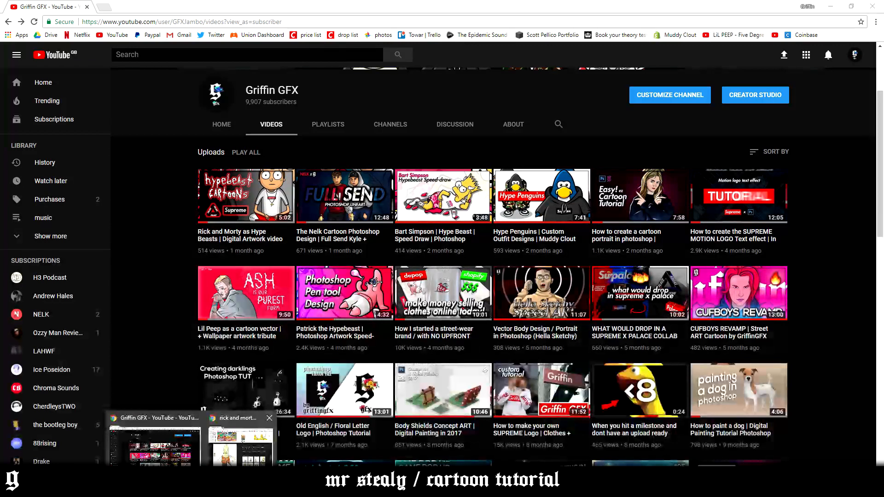
- Switch to the Google Images browser window and copy the enlarged Rick and Morty character in the orange vest
click(270, 432)
drag(668, 422, 711, 451)
right_click(342, 279)
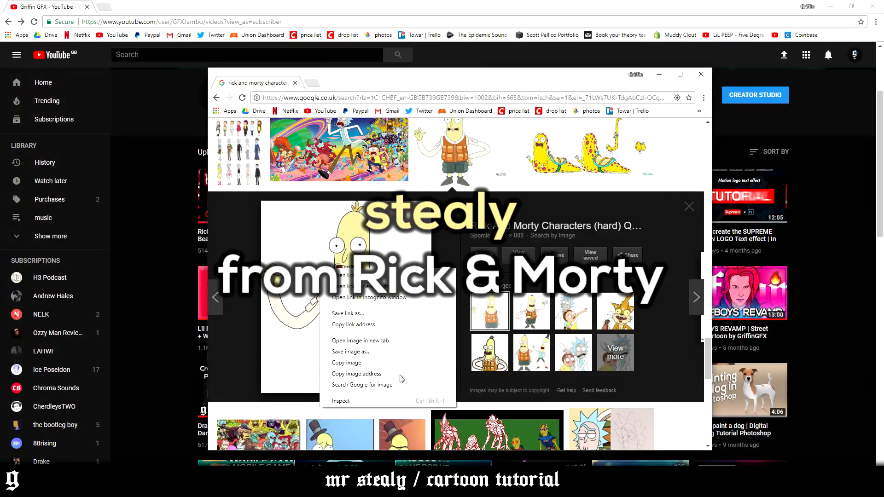
click(383, 367)
- Switch to Photoshop and create a new white 16:9 document 1920 pixels wide
mouse_move(169, 488)
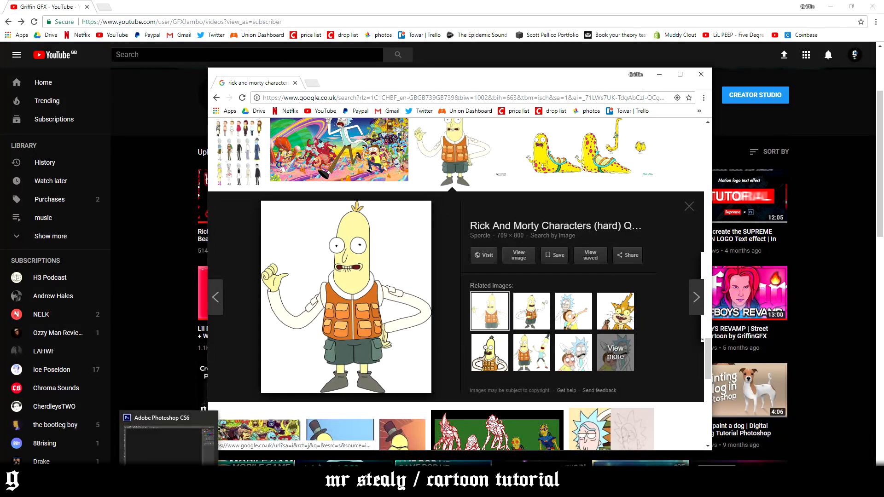
click(166, 435)
click(26, 6)
click(36, 14)
drag(416, 168, 363, 168)
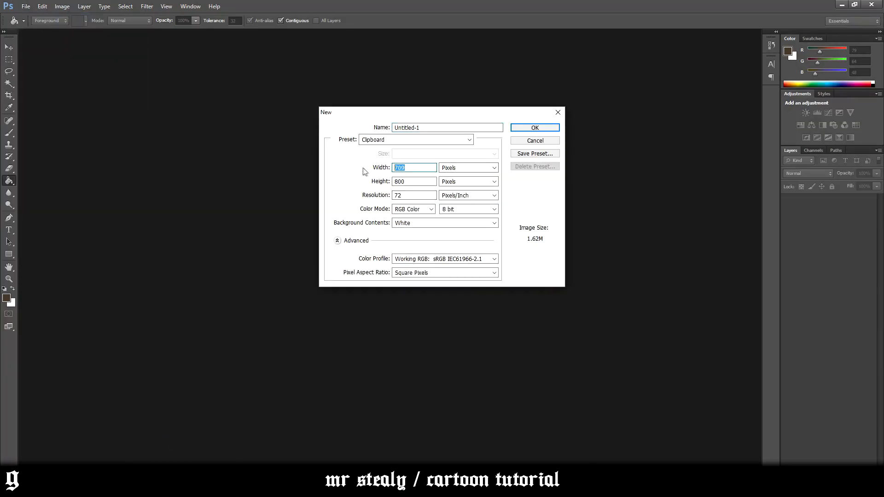
text(19200)
key(BackSpace)
key(Tab)
key(Tab)
text(1)
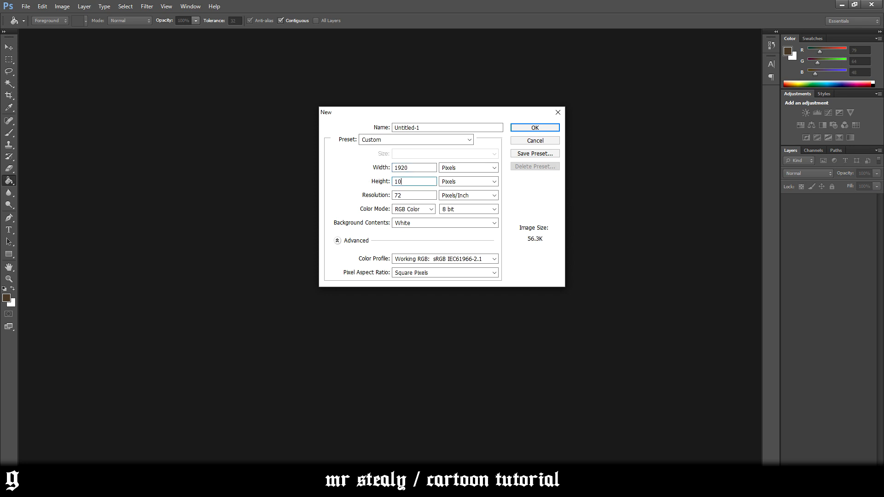
key(Return)
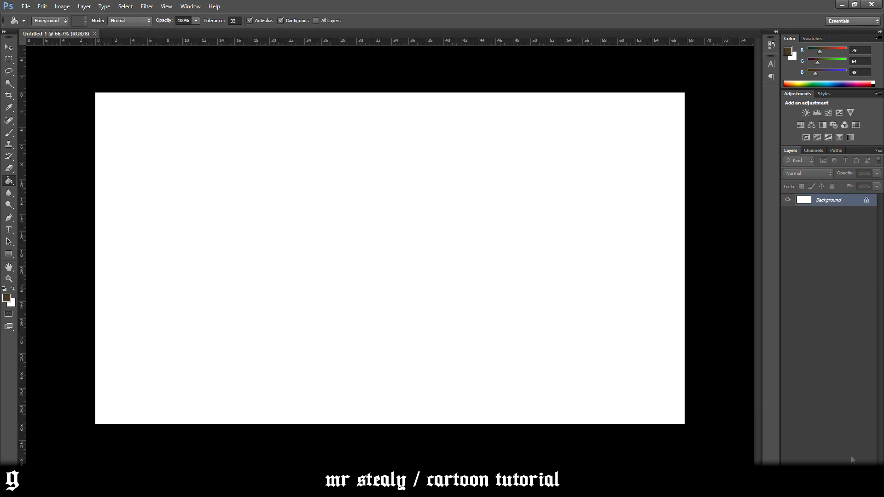
- Place the copied character near the middle of the canvas and lower its layer opacity to 29%
key(ctrl+shift+alt+n)
key(v)
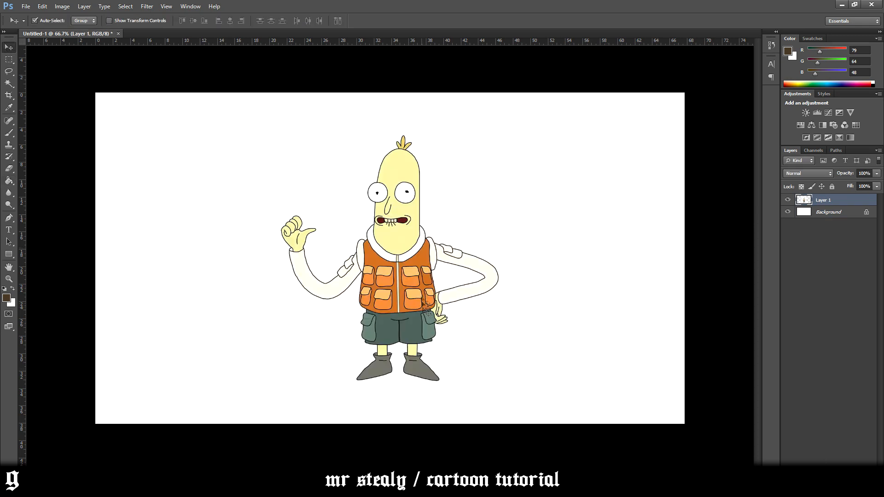
mouse_move(410, 241)
mouse_down()
mouse_move(389, 235)
mouse_move(396, 241)
mouse_up()
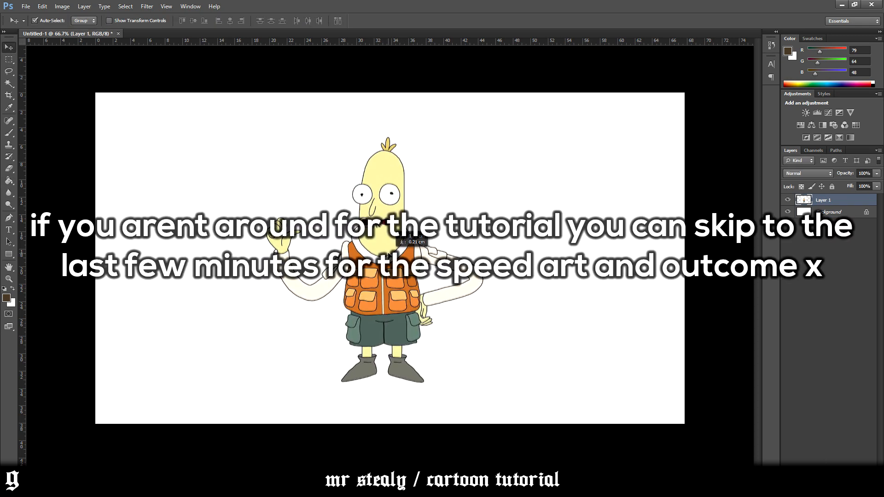
click(876, 174)
drag(876, 184, 845, 185)
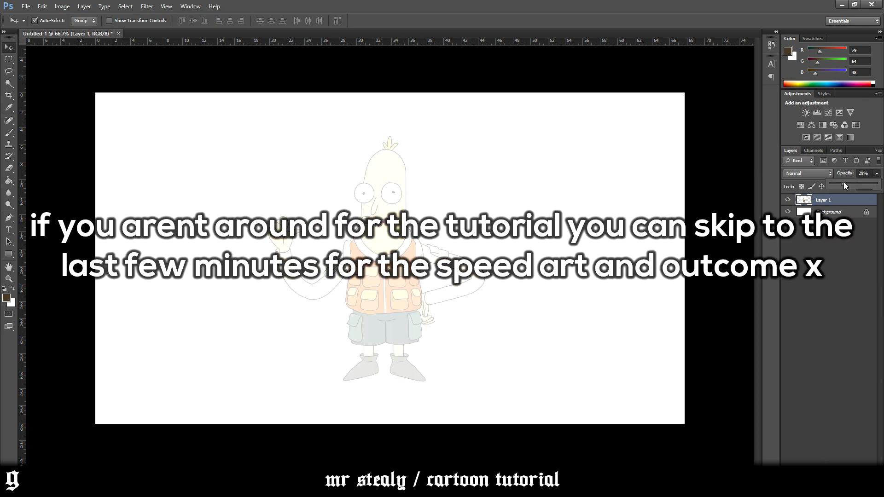
- Add an empty layer above the character and set the Brush to the default black
key(b)
click(4, 288)
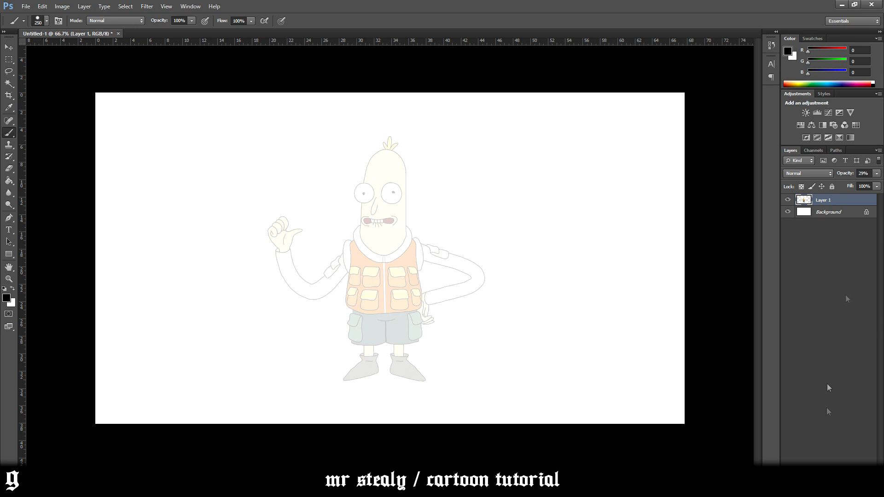
click(861, 474)
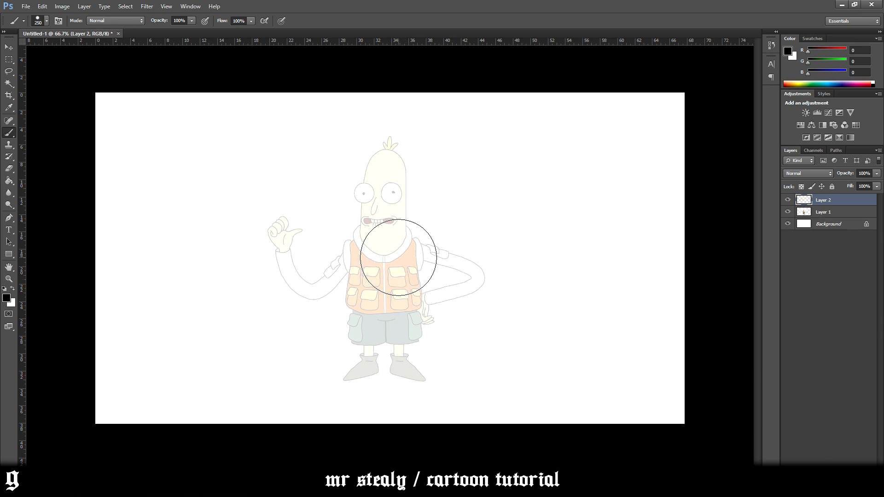
- Reduce the brush size to 40 px and test it with one stroke beside the raised hand
key(bracketleft)
key(bracketleft)
key(bracketleft)
key(bracketleft)
key(bracketleft)
key(bracketleft)
key(bracketleft)
key(bracketleft)
key(bracketleft)
key(bracketleft)
drag(257, 189, 261, 251)
key(ctrl+z)
- Try out the Hard Round Pressure Size brush with test strokes across the canvas, undoing each one
click(46, 21)
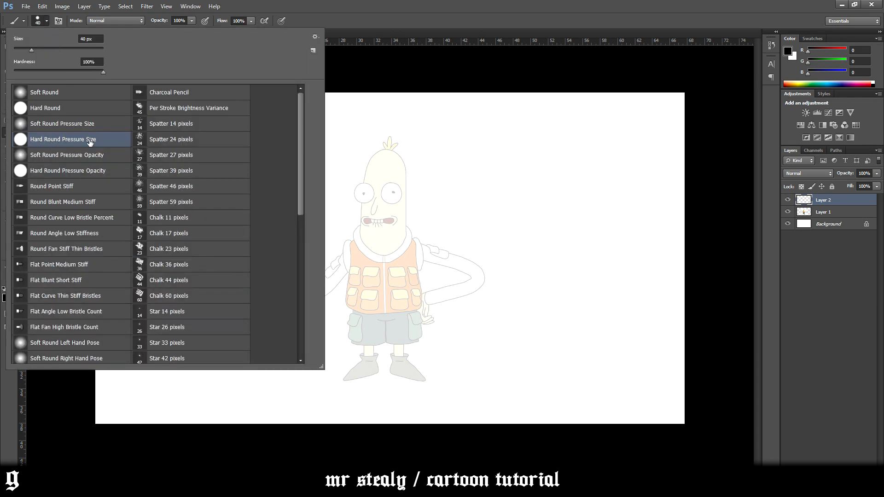
mouse_move(482, 168)
mouse_down()
mouse_move(424, 174)
mouse_move(458, 203)
mouse_move(453, 232)
mouse_move(397, 201)
mouse_move(326, 190)
mouse_move(346, 231)
mouse_move(316, 251)
mouse_move(297, 212)
mouse_move(322, 152)
mouse_move(363, 162)
mouse_move(306, 128)
mouse_move(257, 186)
mouse_up()
key(ctrl+z)
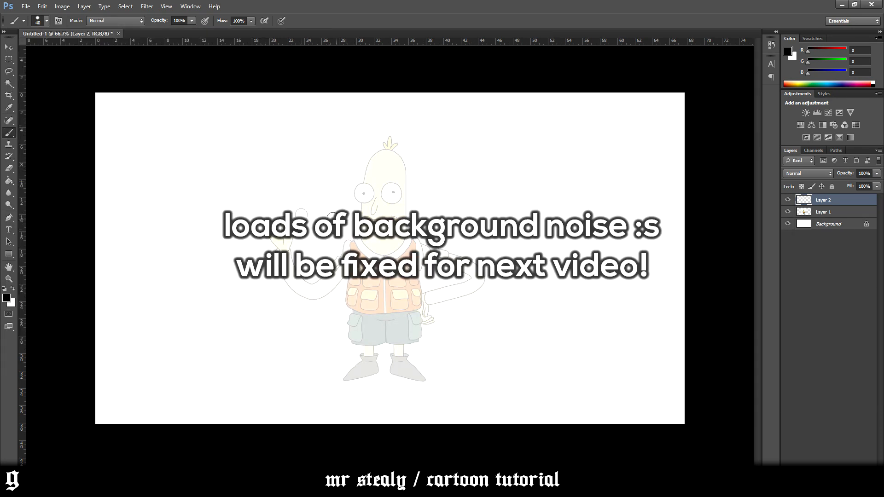
drag(215, 249, 281, 258)
key(ctrl+z)
drag(236, 226, 299, 216)
key(ctrl+z)
mouse_move(237, 214)
mouse_down()
mouse_move(267, 197)
mouse_move(306, 249)
mouse_up()
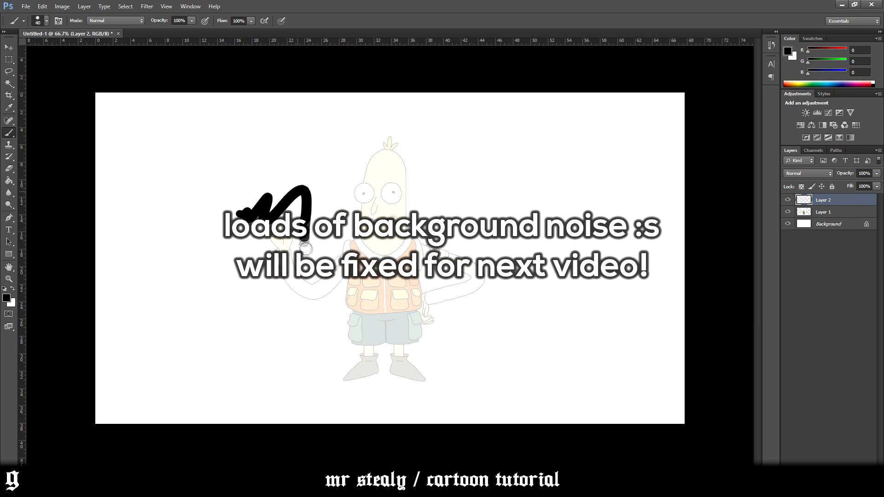
key(ctrl+z)
mouse_move(254, 205)
mouse_down()
mouse_move(320, 244)
mouse_move(311, 303)
mouse_move(375, 329)
mouse_up()
key(ctrl+z)
key(ctrl+z)
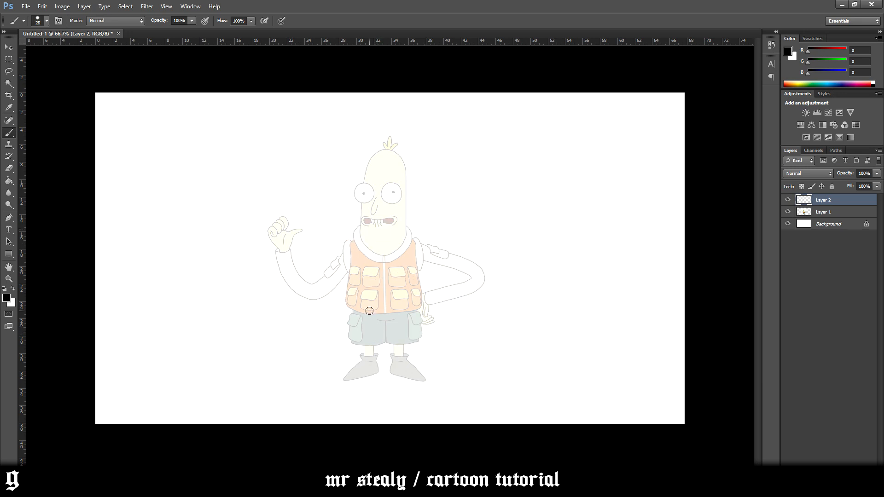
- Sketch a row of curled fingers over the character's raised hand with a 20 px black brush
alt+scroll(369, 311, up, 2)
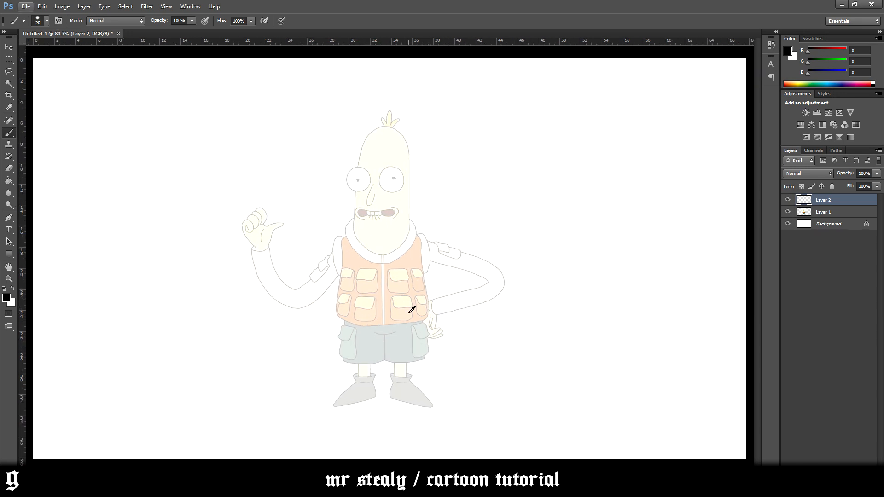
alt+scroll(409, 331, up, 2)
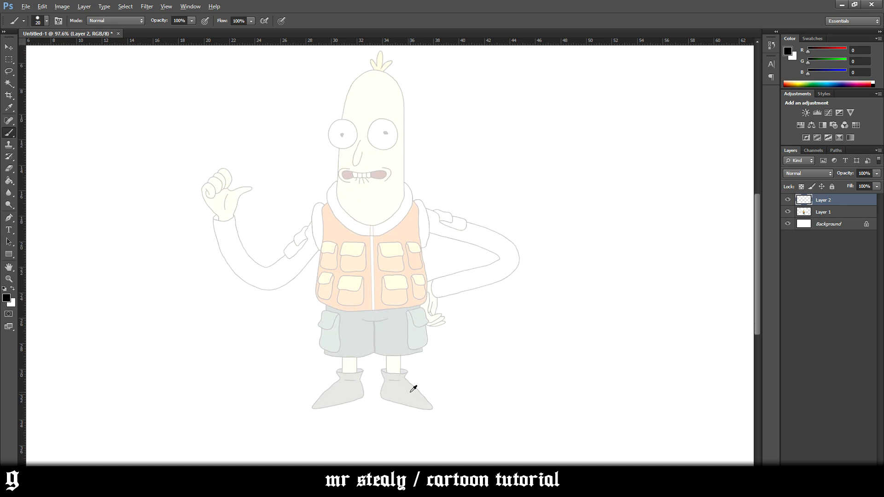
alt+scroll(411, 389, up, 2)
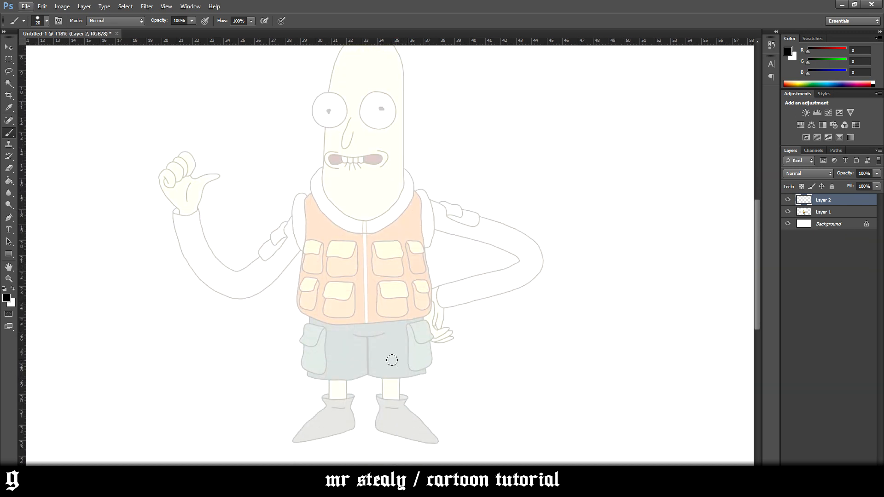
alt+scroll(392, 360, down, 2)
alt+scroll(387, 339, up, 1)
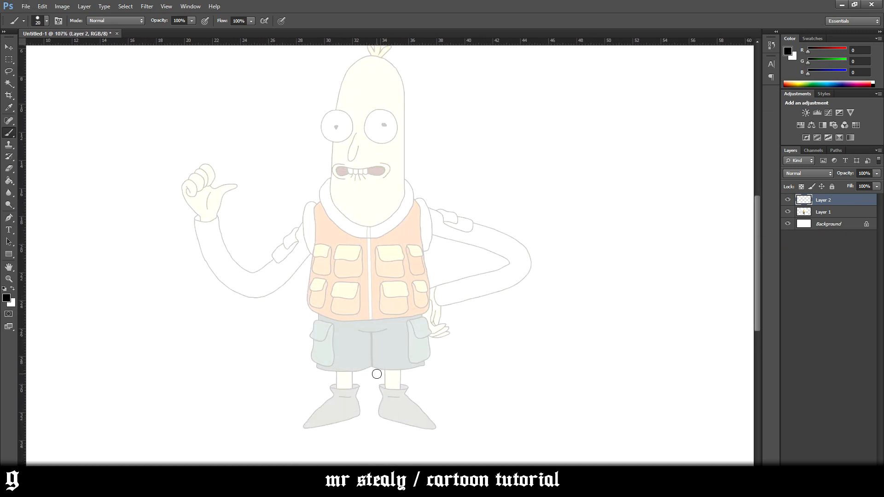
drag(376, 475, 363, 475)
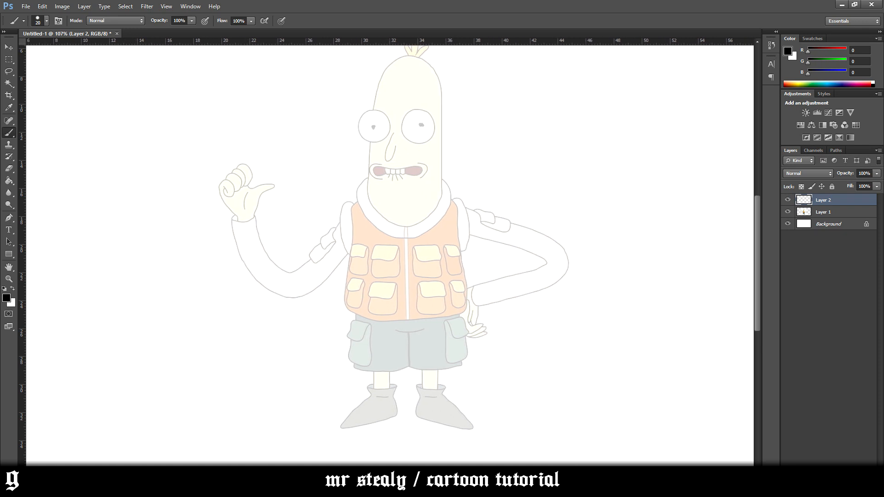
mouse_move(250, 195)
mouse_down()
mouse_move(230, 242)
mouse_move(211, 202)
mouse_move(256, 198)
mouse_up()
key(ctrl+z)
key(ctrl+z)
drag(184, 199, 300, 195)
key(ctrl+z)
drag(226, 183, 236, 205)
mouse_move(243, 204)
mouse_down()
mouse_move(254, 183)
mouse_move(269, 209)
mouse_move(213, 180)
mouse_move(260, 178)
mouse_move(249, 187)
mouse_up()
key(ctrl+z)
key(ctrl+t)
key(Return)
key(b)
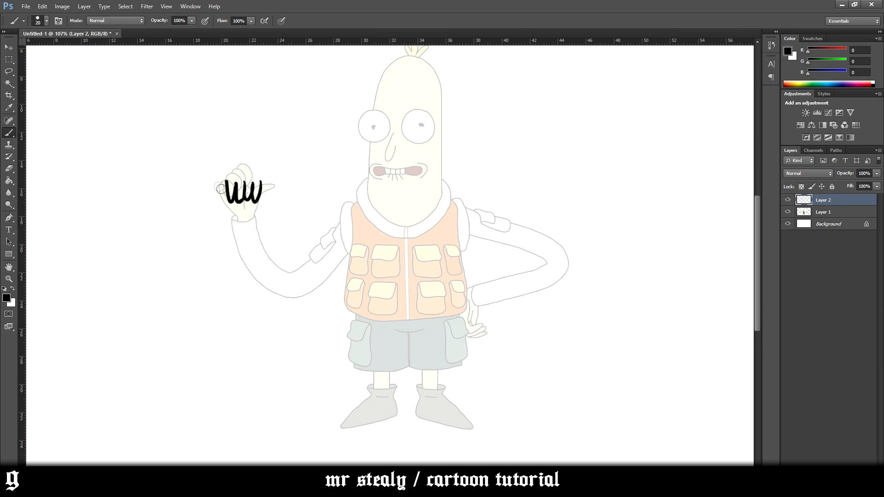
- Outline a bag's handle opening around the sketched fingers, with the bag's top rim above it
mouse_move(224, 191)
mouse_down()
mouse_move(212, 192)
mouse_move(266, 190)
mouse_move(275, 178)
mouse_move(223, 203)
mouse_move(275, 187)
mouse_up()
key(ctrl+z)
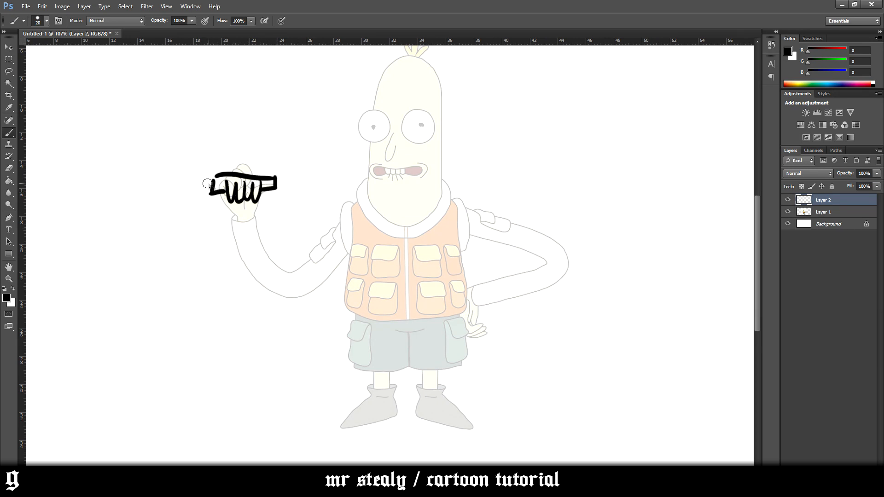
mouse_move(192, 194)
mouse_down()
mouse_move(304, 175)
mouse_move(284, 176)
mouse_move(296, 196)
mouse_move(293, 182)
mouse_move(279, 279)
mouse_up()
key(ctrl+z)
- Draw the bag's two long sides and its bottom edge below the hand
drag(292, 182, 289, 263)
drag(292, 224, 295, 309)
drag(196, 195, 198, 306)
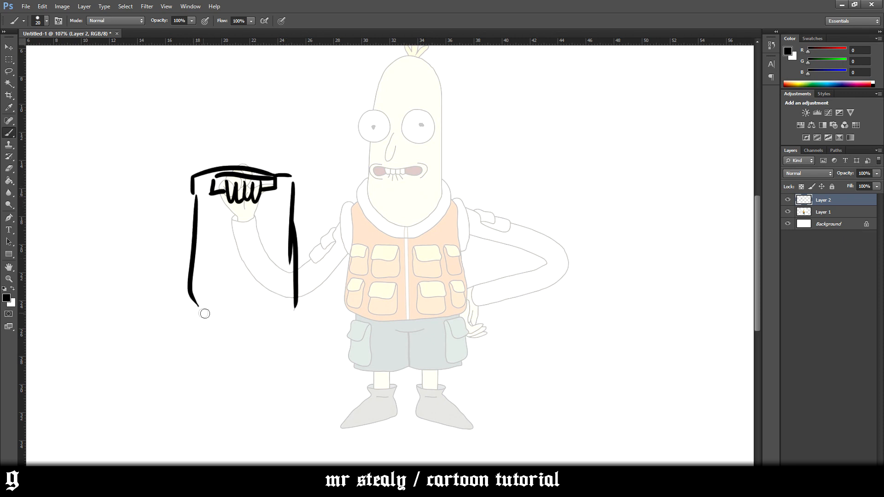
drag(295, 302, 230, 325)
key(ctrl+z)
mouse_move(299, 307)
mouse_down()
mouse_move(174, 320)
mouse_move(306, 303)
mouse_up()
key(ctrl+z)
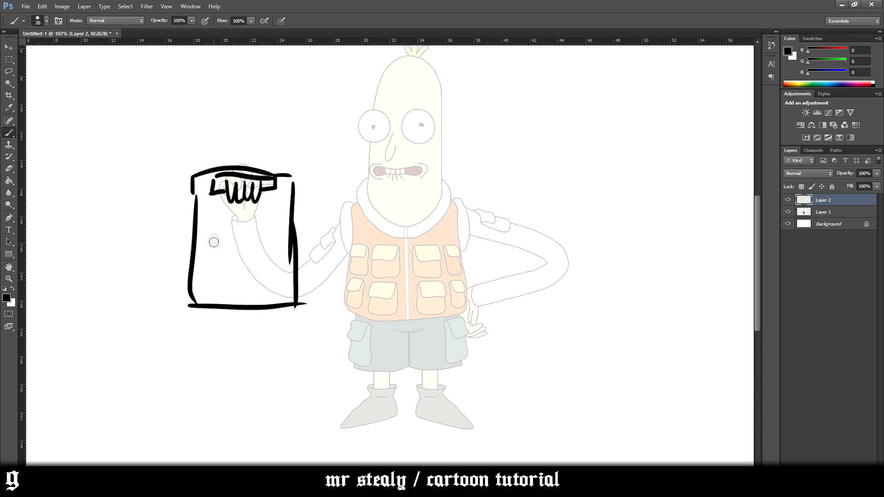
- Sketch a small boxed Supreme label in the middle of the bag
mouse_move(213, 238)
mouse_down()
mouse_move(273, 256)
mouse_move(282, 244)
mouse_up()
key(ctrl+z)
mouse_move(213, 253)
mouse_down()
mouse_move(267, 258)
mouse_move(267, 248)
mouse_move(219, 240)
mouse_move(283, 247)
mouse_move(217, 247)
mouse_move(269, 255)
mouse_up()
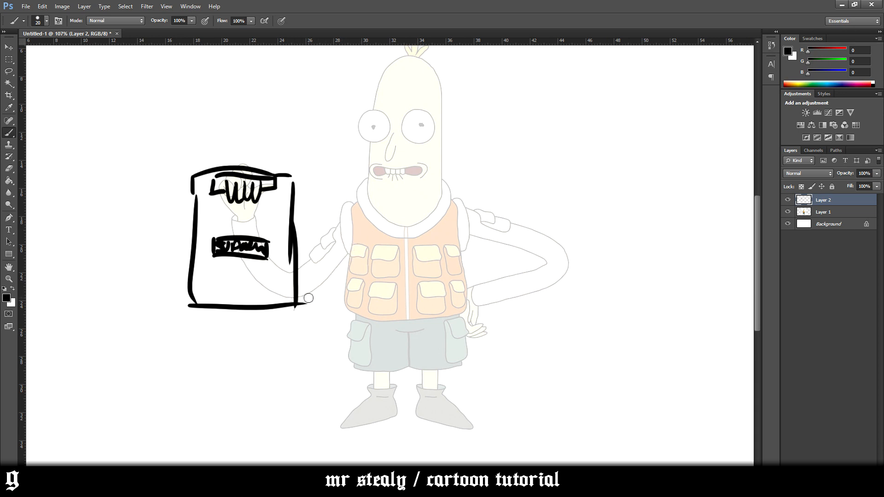
- Move the whole bag sketch a little closer to the character's body
key(ctrl+t)
mouse_move(280, 220)
mouse_down()
mouse_move(306, 220)
mouse_move(318, 253)
mouse_up()
key(Return)
key(b)
- Draw two slanted arm lines connecting the side of the bag to the character's shoulder
key(ctrl+z)
drag(339, 216, 326, 294)
key(ctrl+z)
drag(348, 253, 322, 290)
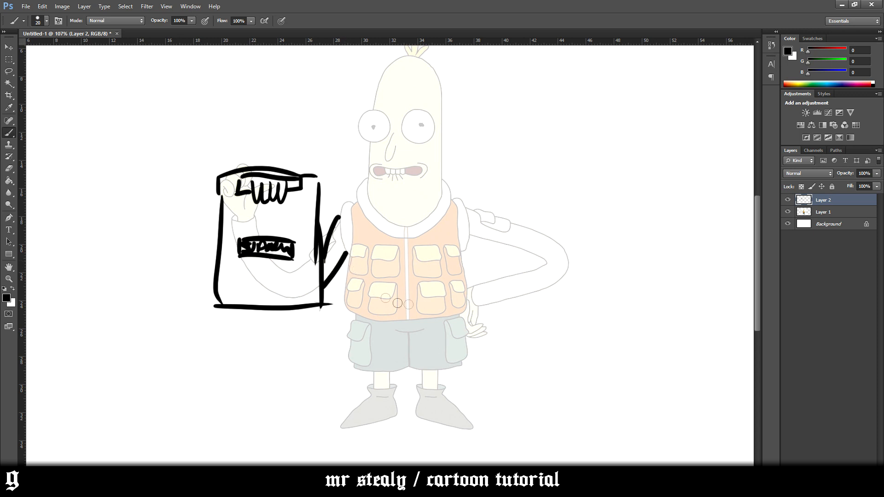
- Try brush strokes along the zip, side and pockets of the vest, undoing each one
drag(405, 219, 406, 329)
key(ctrl+z)
drag(406, 226, 407, 315)
key(ctrl+z)
mouse_move(449, 238)
mouse_down()
mouse_move(444, 283)
mouse_move(414, 313)
mouse_up()
key(ctrl+z)
alt+scroll(438, 289, up, 3)
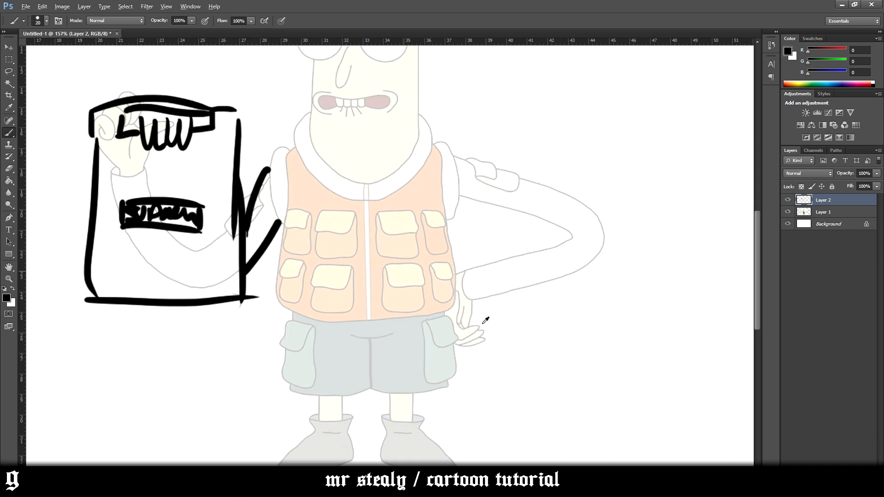
scroll(322, 358, down, 2)
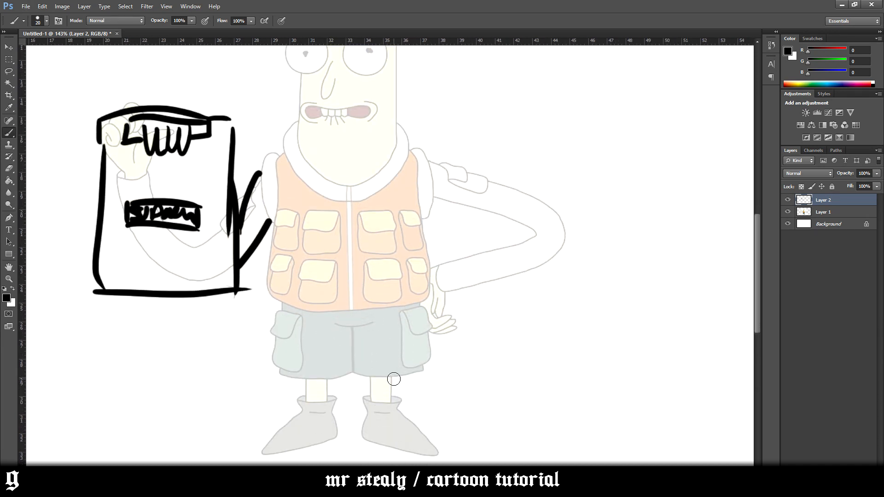
mouse_move(323, 233)
mouse_down()
mouse_move(329, 188)
mouse_move(310, 232)
mouse_up()
key(ctrl+z)
key(ctrl+z)
drag(370, 236, 374, 189)
key(ctrl+z)
- Sketch a slanted four-sided box over the character's shoe on the right side of the figure
drag(406, 333, 430, 364)
key(ctrl+z)
drag(417, 378, 457, 411)
key(ctrl+z)
drag(757, 262, 757, 294)
mouse_move(352, 341)
mouse_down()
mouse_move(452, 356)
mouse_move(455, 313)
mouse_move(358, 343)
mouse_up()
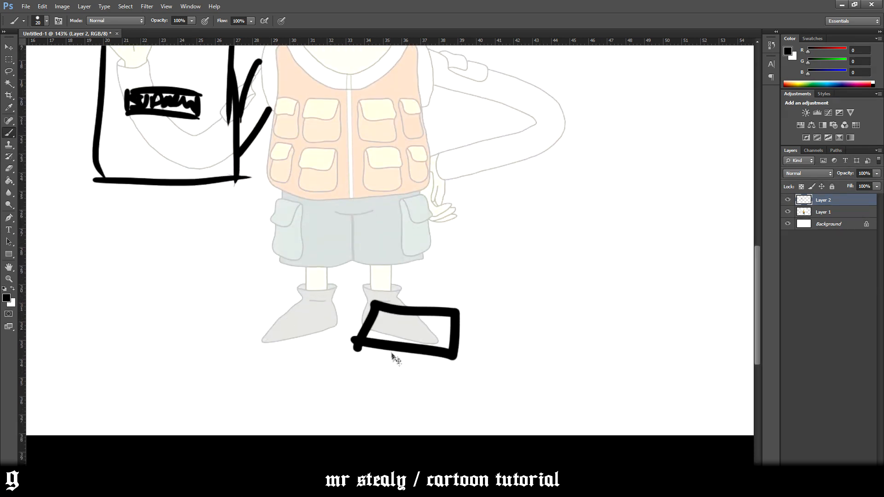
- Undo the slanted box sketched over the character's shoe
key(ctrl+z)
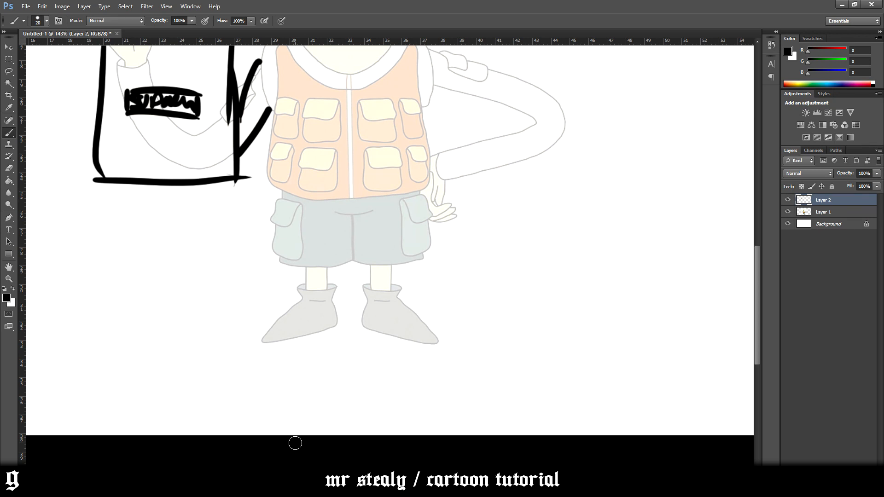
mouse_move(191, 488)
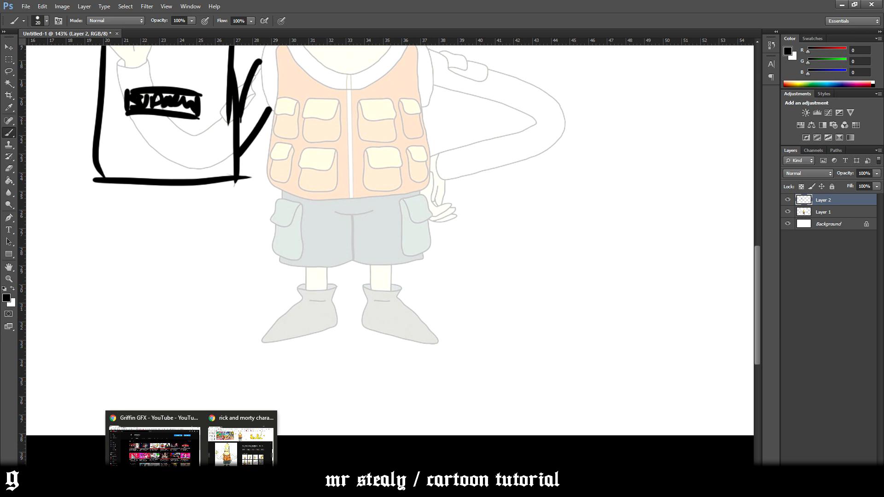
drag(395, 378, 468, 405)
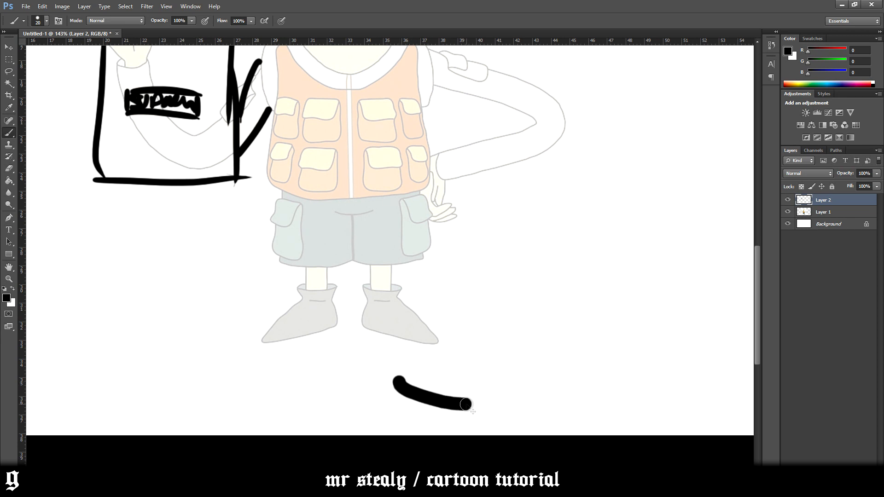
key(ctrl+z)
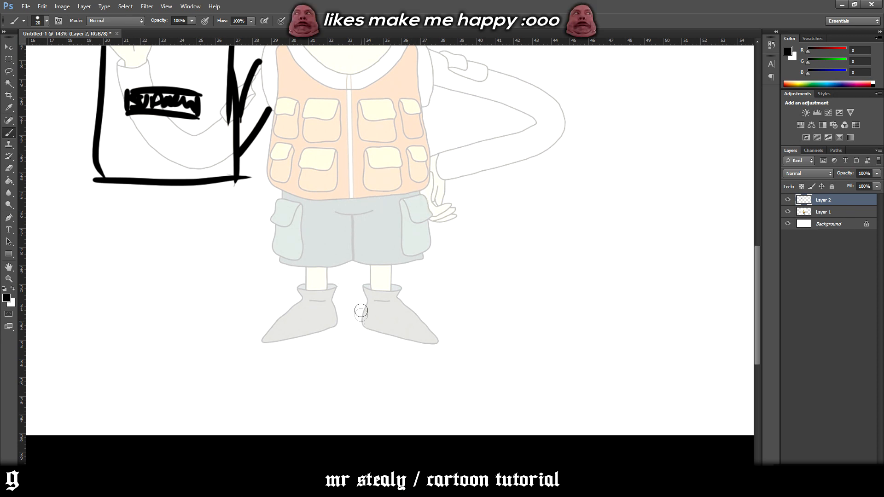
drag(359, 308, 407, 375)
key(ctrl+z)
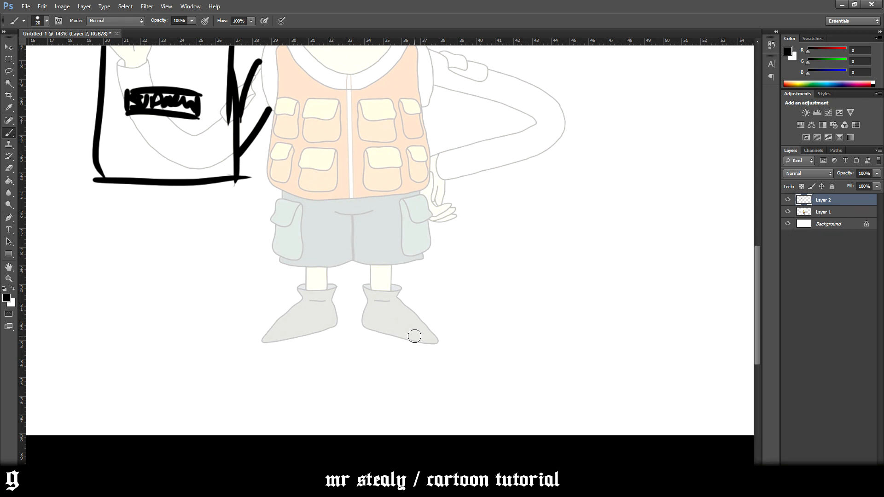
- Switch to Chrome and run a Google image search for "nike silver bullet" in a new tab of the maximized window
scroll(414, 336, up, 3)
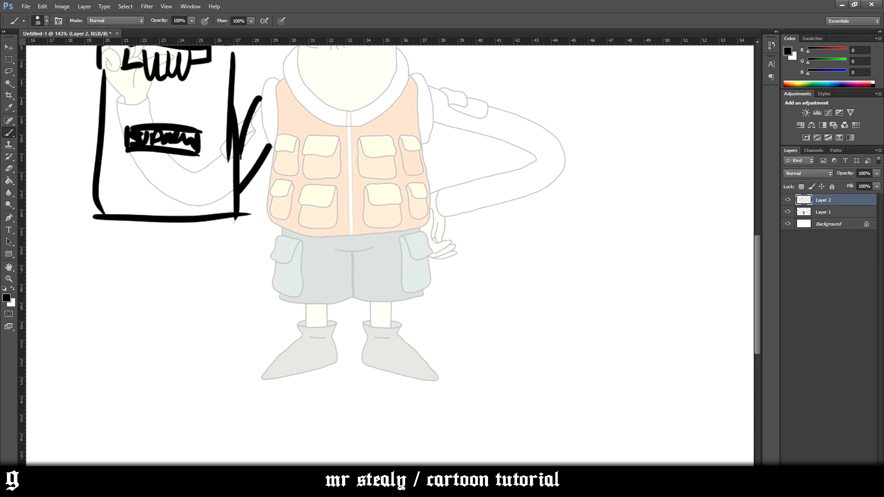
click(192, 481)
click(242, 438)
scroll(328, 145, up, 12)
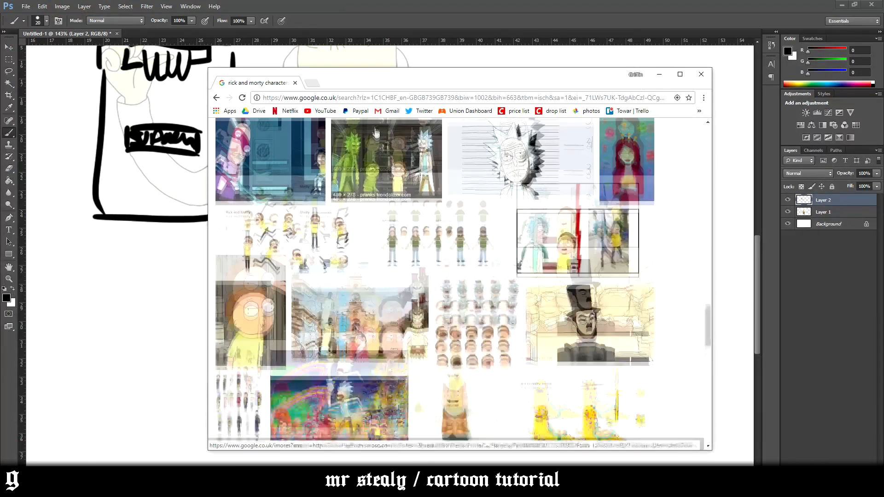
scroll(329, 146, up, 5)
key(ctrl+t)
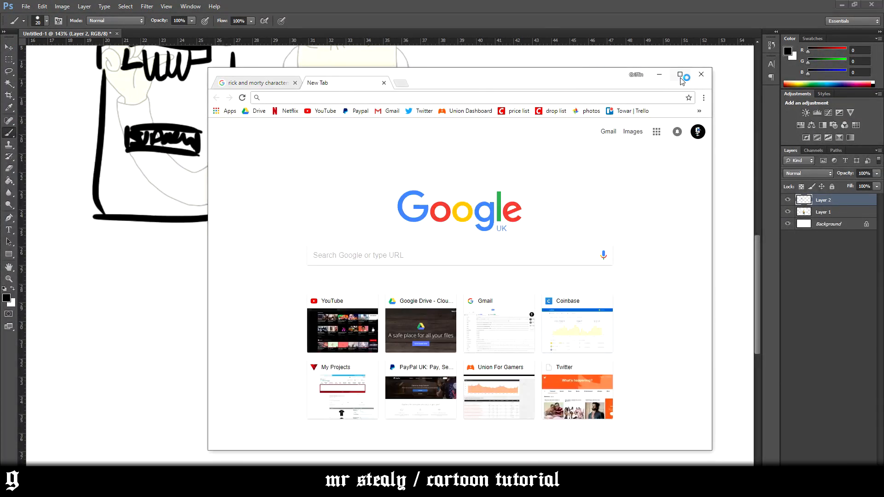
click(680, 74)
text(nike silv)
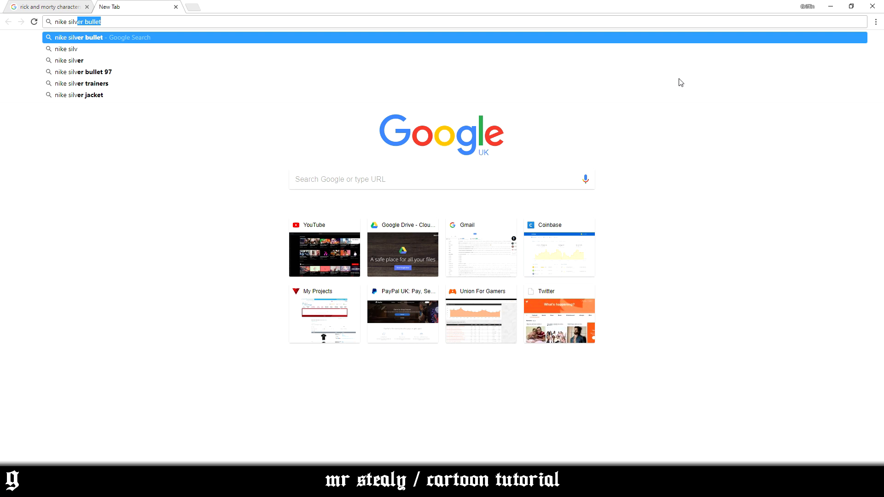
key(Return)
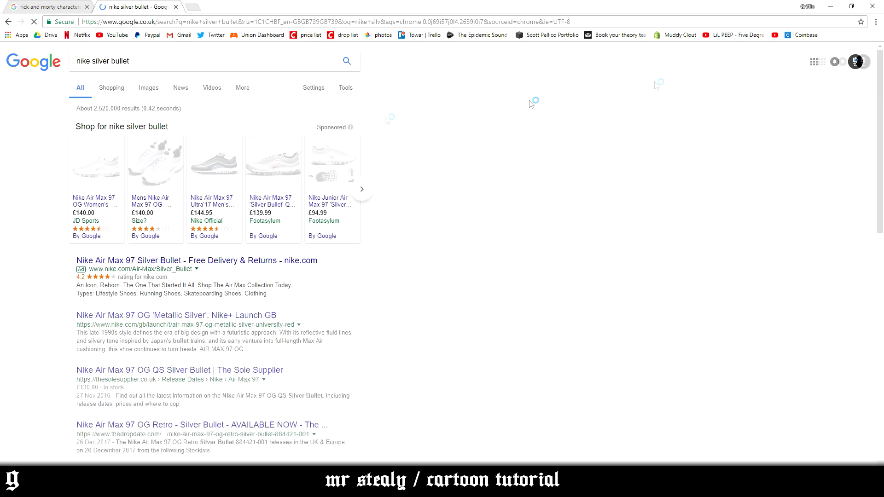
click(149, 89)
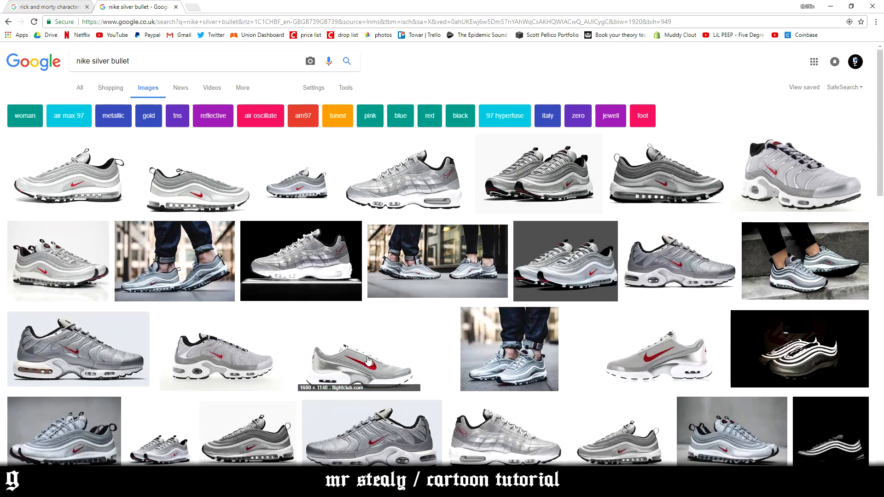
- Look through the silver Nike trainer pictures in the image results for a suitable shoe reference
scroll(368, 360, down, 5)
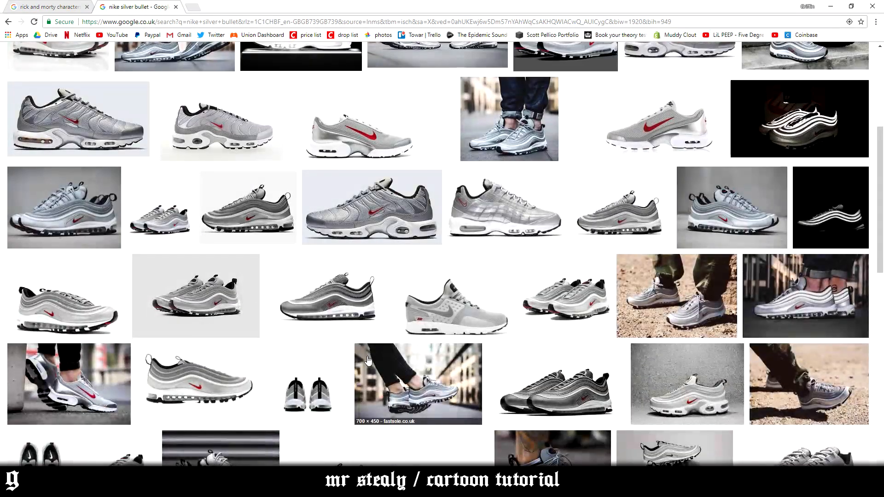
scroll(369, 360, down, 4)
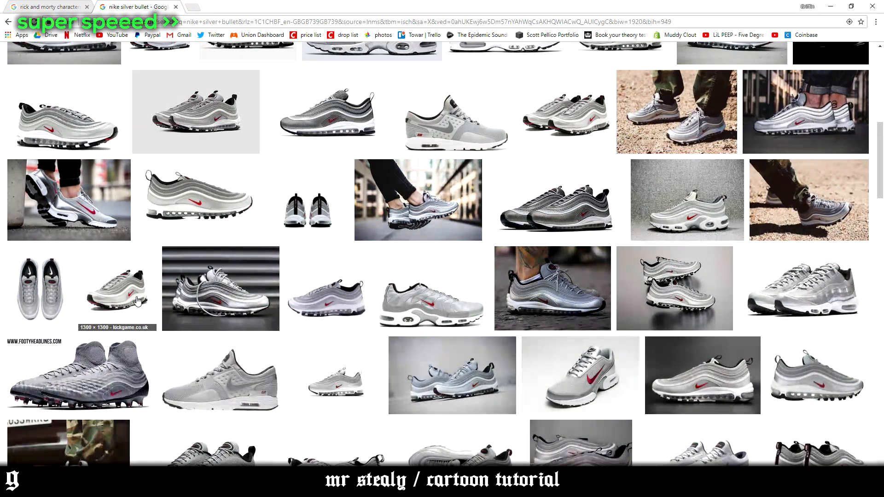
scroll(778, 378, down, 3)
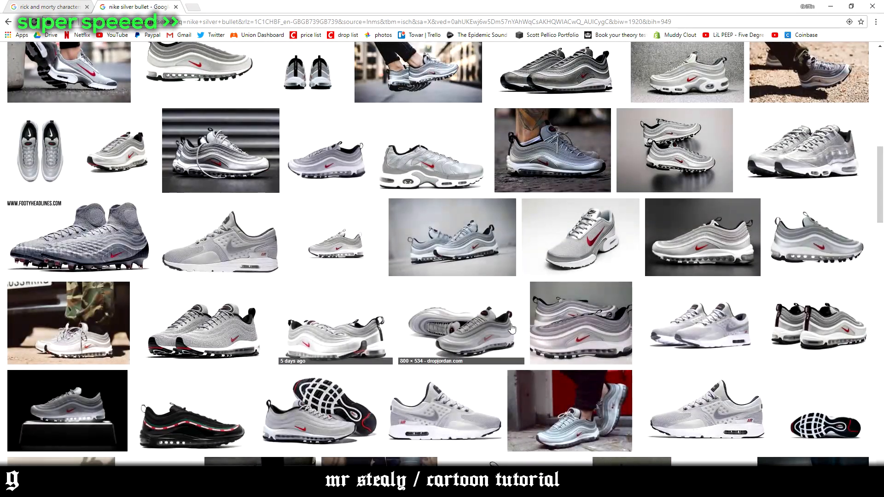
click(336, 429)
scroll(336, 429, down, 10)
scroll(582, 410, down, 6)
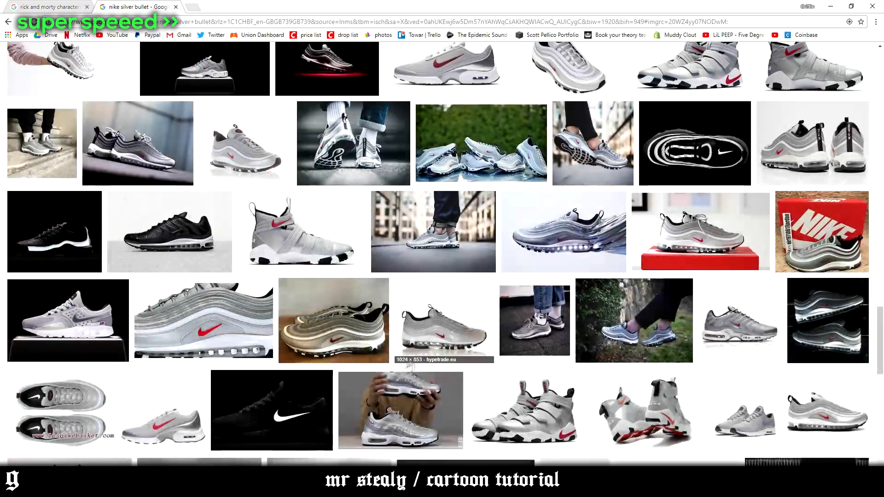
scroll(490, 357, down, 7)
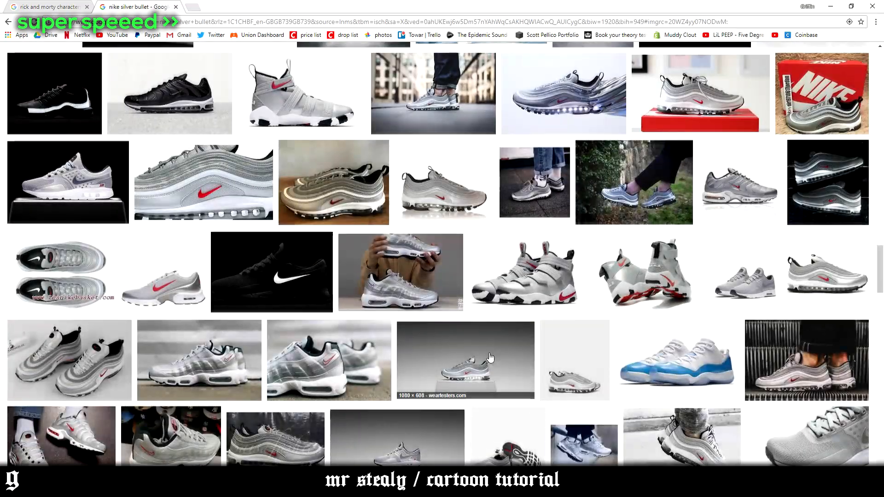
scroll(490, 357, down, 3)
click(235, 393)
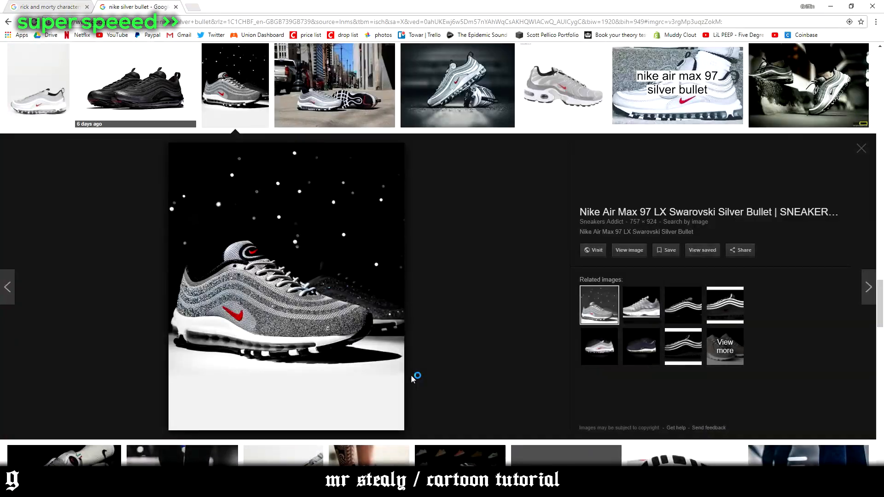
scroll(460, 355, up, 3)
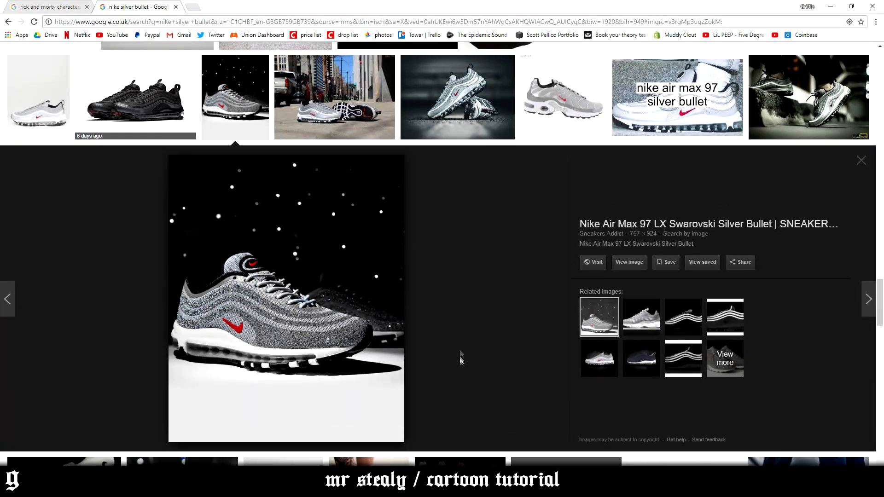
scroll(408, 253, up, 10)
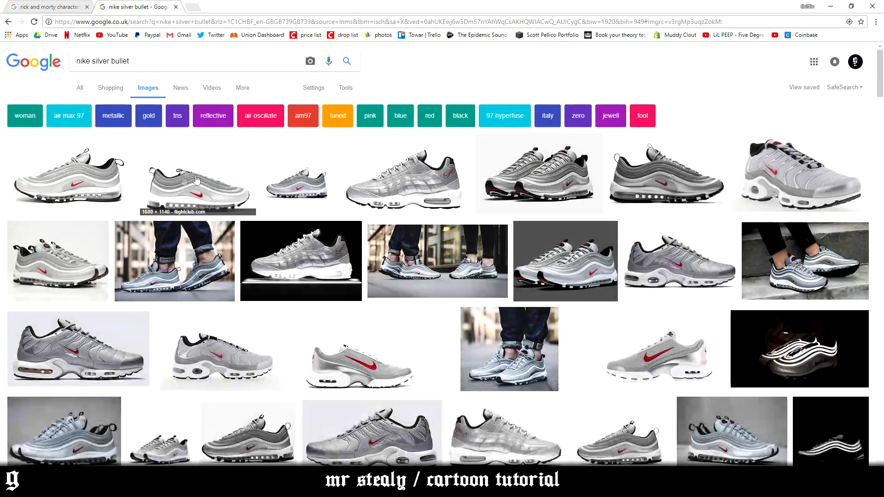
- Preview the first side-view Nike Air Max 97 picture, try to copy it into the Photoshop document, and undo the paste
click(104, 182)
right_click(321, 308)
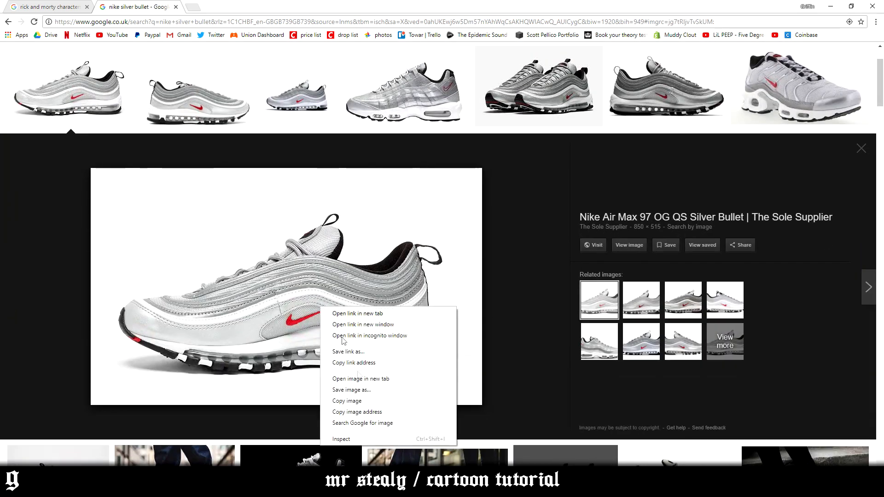
click(363, 402)
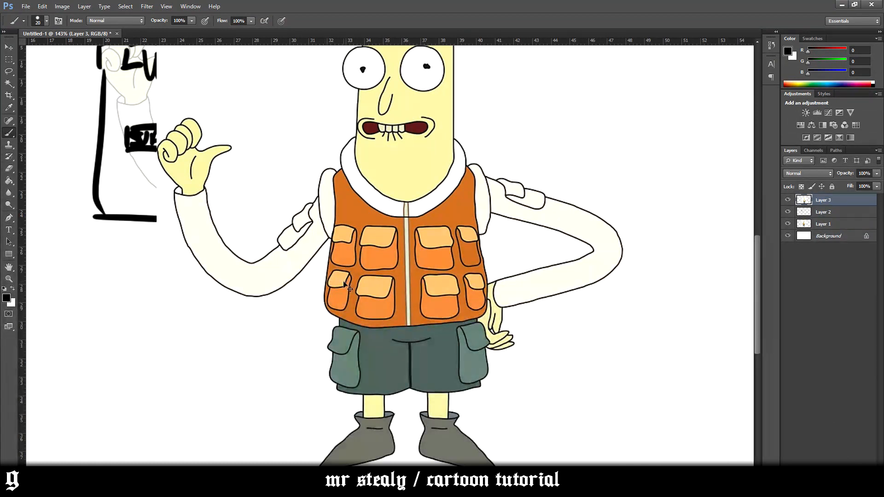
key(ctrl+z)
- Return to Chrome, copy the previewed side-view Air Max 97 picture and paste it into the Photoshop document
click(192, 487)
click(231, 454)
right_click(206, 300)
click(231, 394)
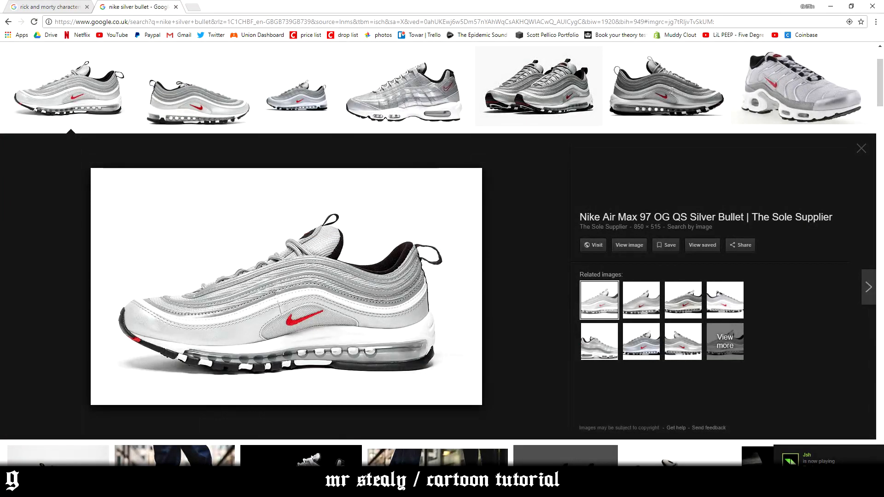
key(alt+Tab)
key(ctrl+v)
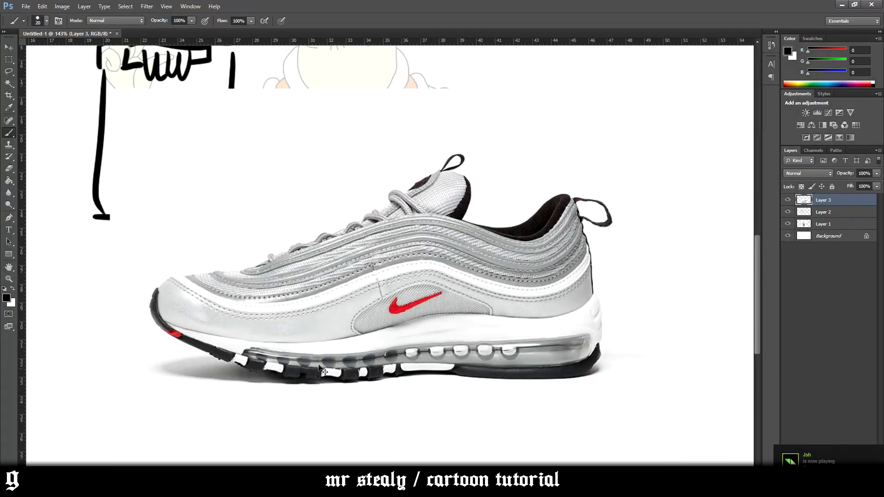
- Scale the pasted side-view trainer down to a small reference and place it on the blank canvas to the right of the character
click(9, 48)
key(ctrl+t)
drag(665, 88, 517, 193)
drag(404, 247, 599, 248)
mouse_move(695, 185)
mouse_down()
mouse_move(661, 209)
mouse_move(683, 185)
mouse_up()
key(Return)
- Switch back to Chrome and change the image search to "nike silver bullet front on"
mouse_move(200, 462)
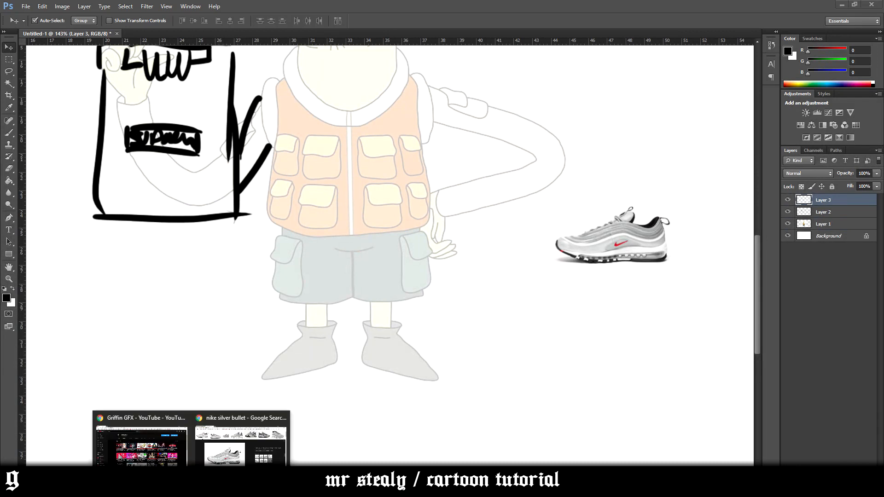
click(244, 437)
scroll(562, 199, down, 3)
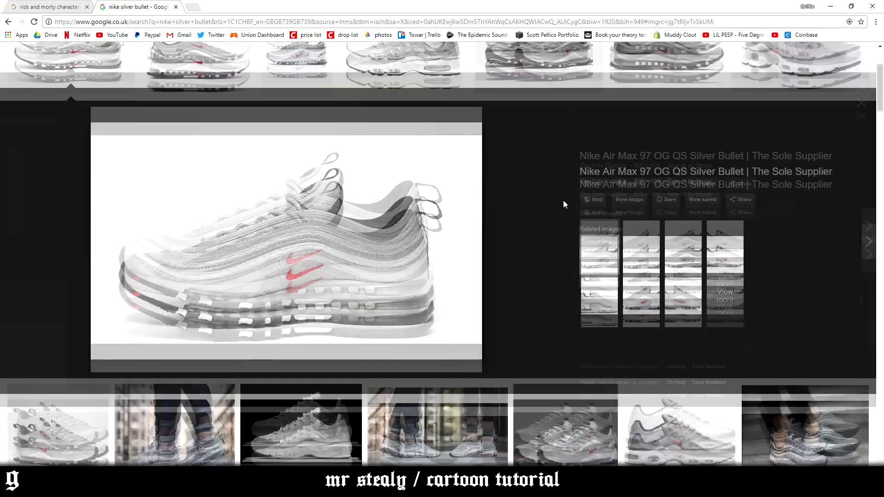
scroll(360, 303, up, 4)
click(159, 62)
text(front on)
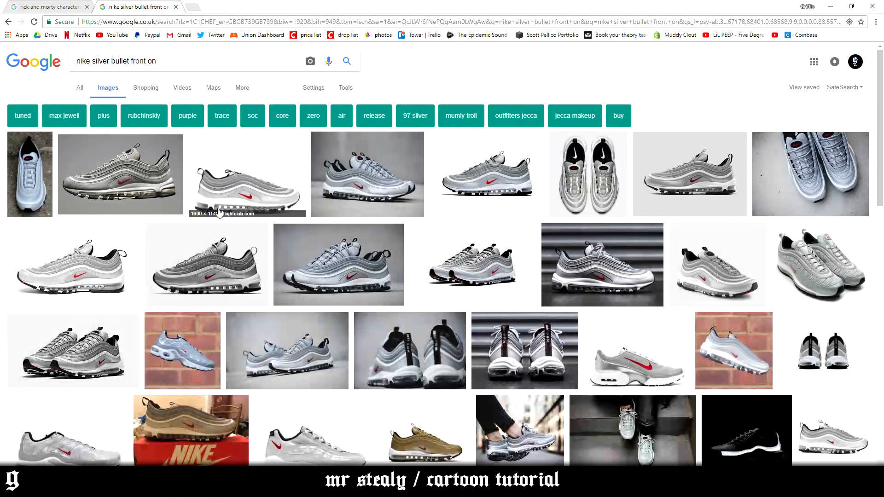
- Copy the first front-on picture of the silver Air Max 97 and paste it into the Photoshop document
click(33, 184)
right_click(303, 307)
click(334, 400)
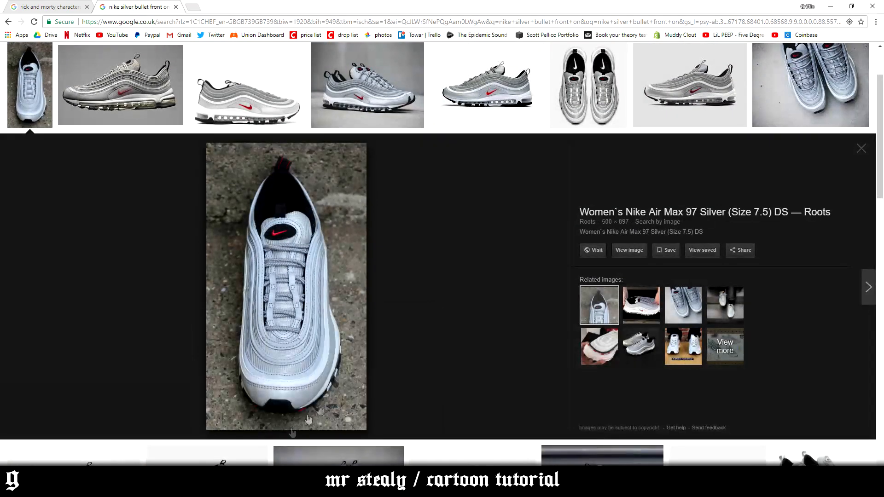
key(alt+Tab)
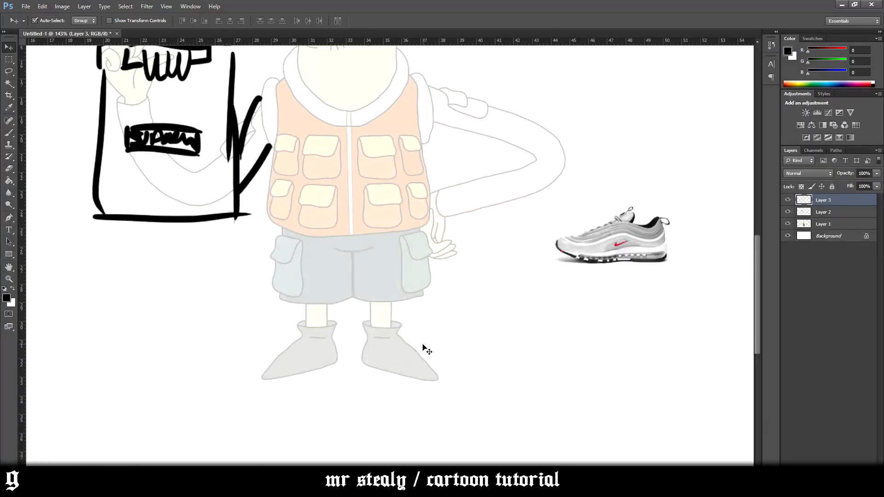
key(ctrl+v)
- Scale the front-on trainer photo to about 32%, place it to the right of the side-view trainer and apply the transform
scroll(417, 331, down, 2)
key(ctrl+t)
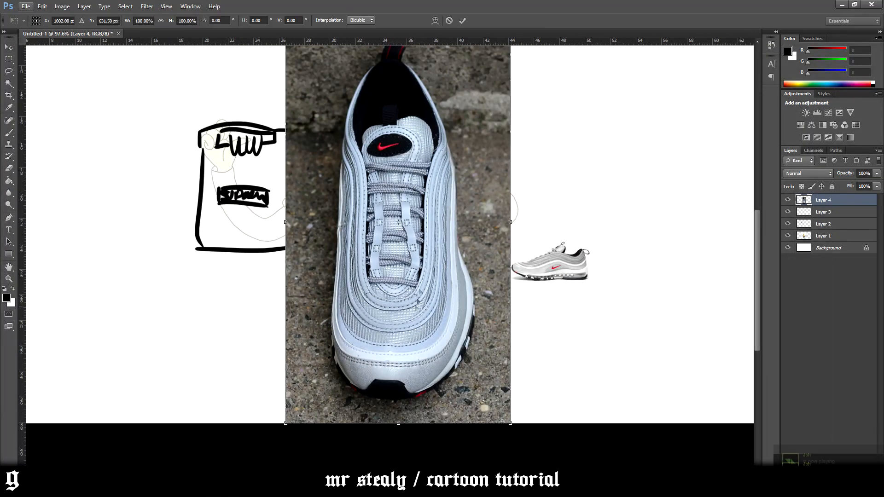
drag(509, 432, 432, 317)
drag(426, 266, 611, 324)
drag(632, 198, 608, 210)
drag(596, 254, 652, 259)
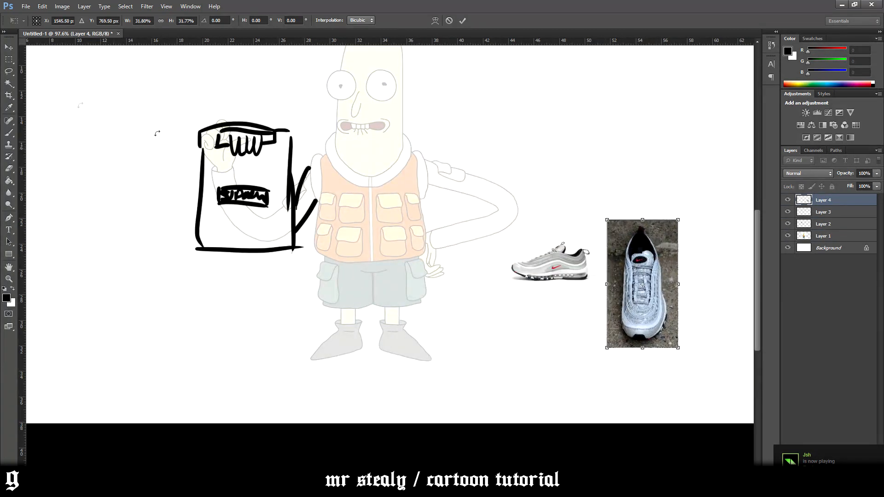
click(8, 48)
click(394, 186)
- Move the front-on trainer photo slightly upward beside the side-view trainer
scroll(385, 284, up, 2)
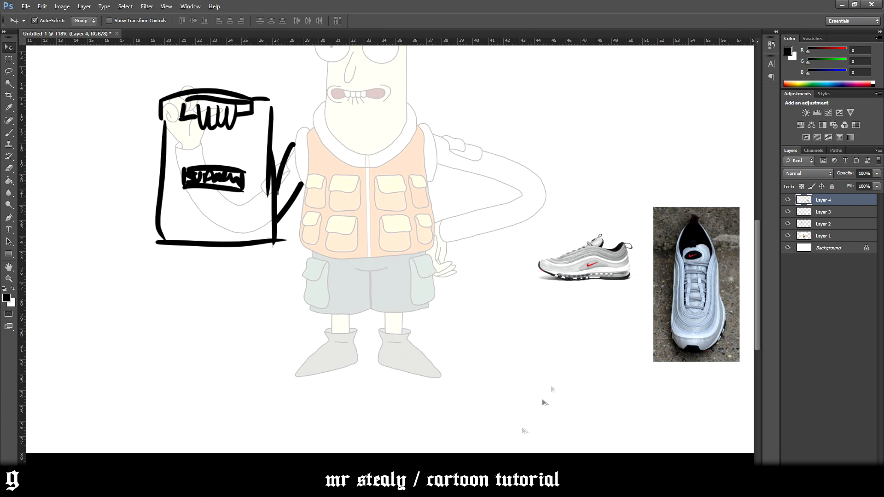
scroll(389, 280, right, 3)
drag(596, 313, 592, 289)
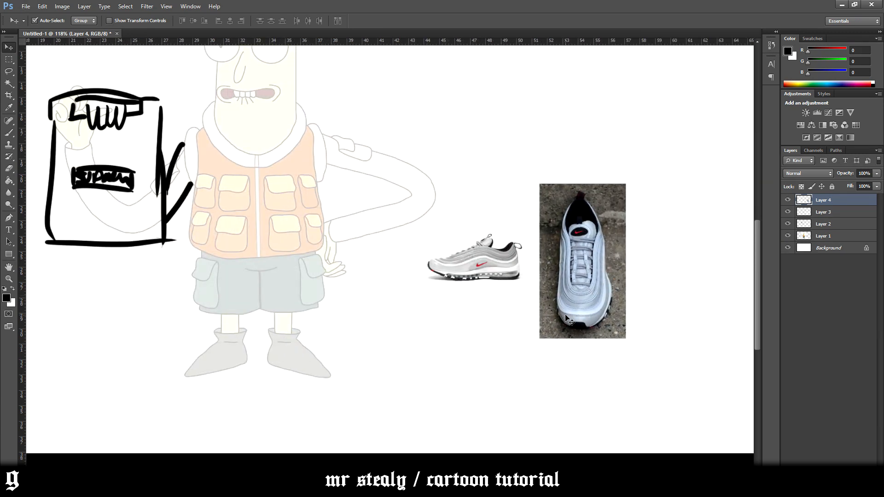
scroll(567, 317, up, 1)
scroll(567, 319, down, 2)
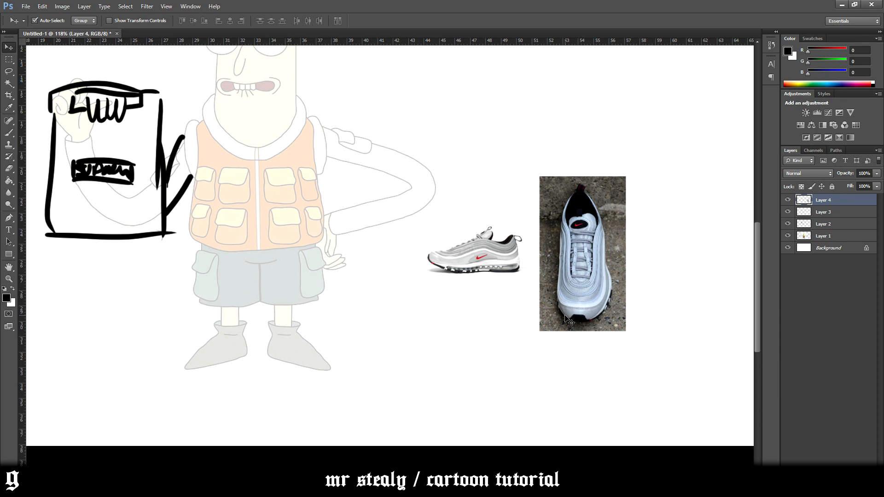
scroll(507, 458, left, 5)
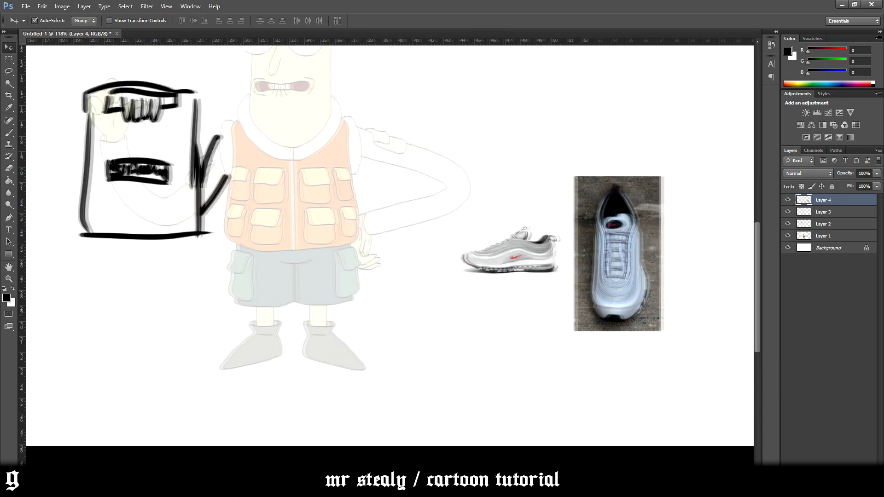
scroll(507, 458, up, 2)
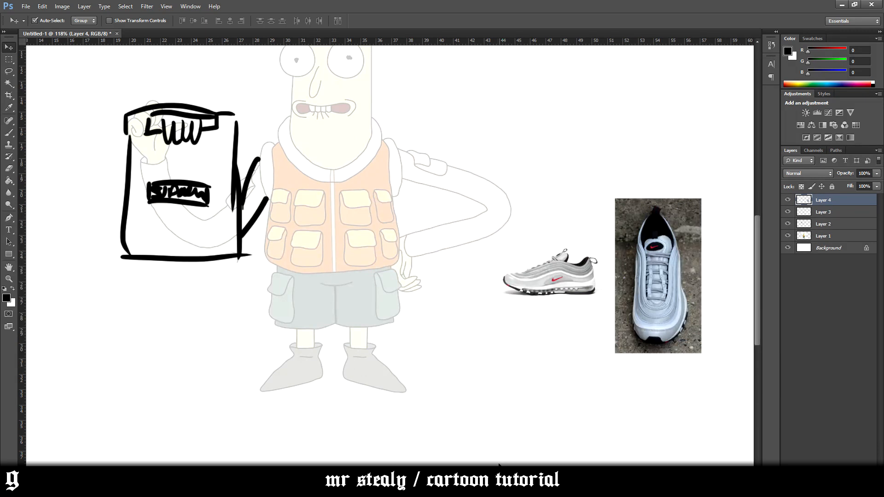
- Move the front-on trainer photo slightly upward and lower its layer opacity to 45%
scroll(389, 255, right, 1)
scroll(491, 431, up, 3)
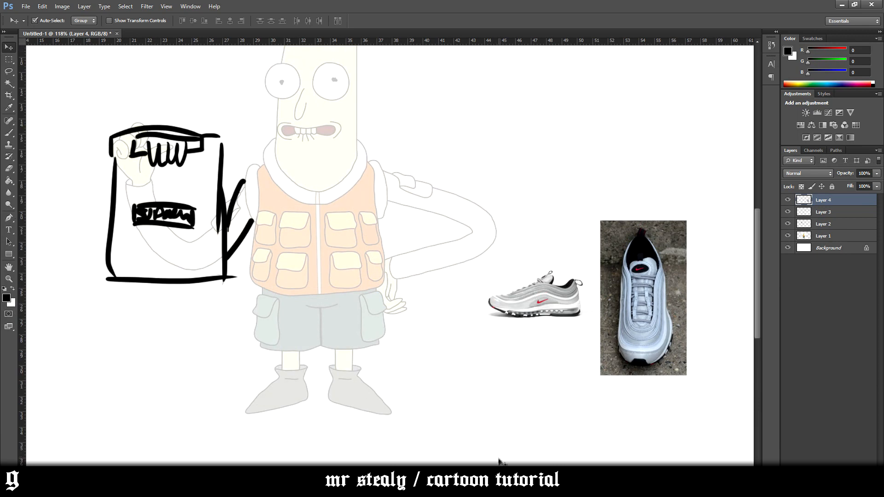
scroll(490, 431, down, 5)
scroll(490, 431, up, 2)
scroll(492, 434, up, 5)
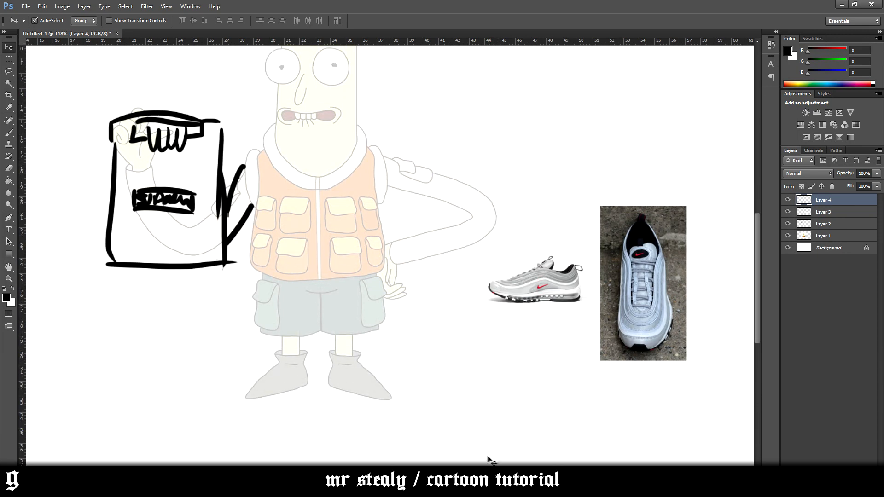
scroll(521, 449, down, 2)
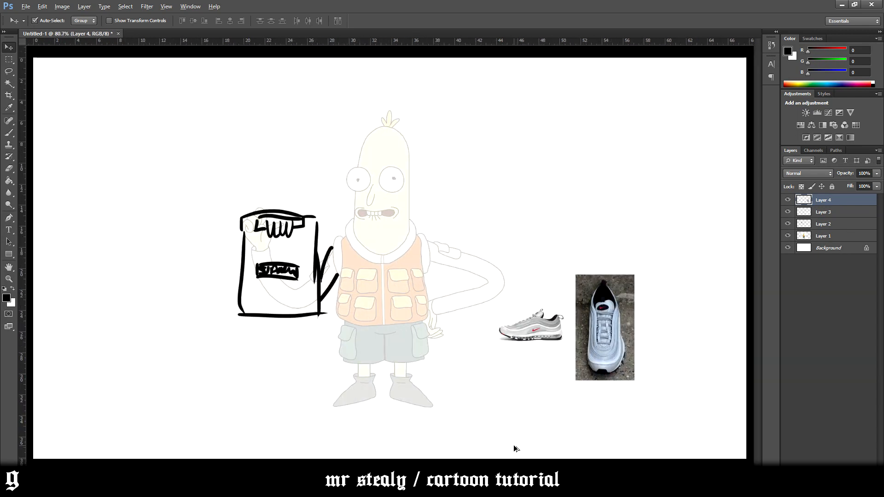
scroll(571, 441, up, 4)
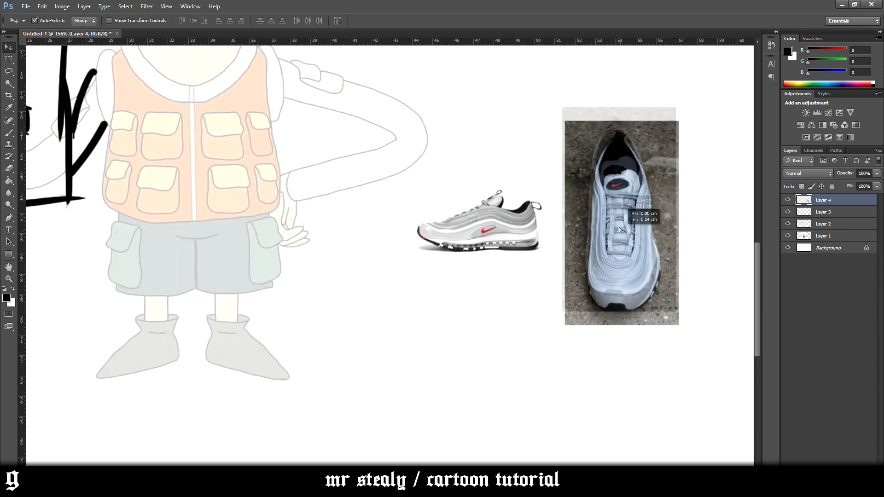
drag(619, 236, 611, 207)
drag(878, 174, 852, 186)
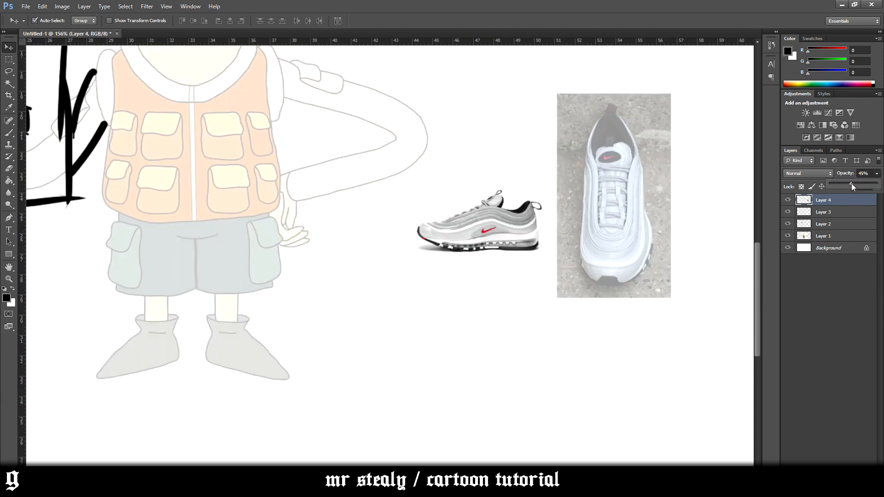
- Select Layer 3 and start sketching the ankle and trainer outline in black over the character's right-hand boot
click(490, 235)
key(b)
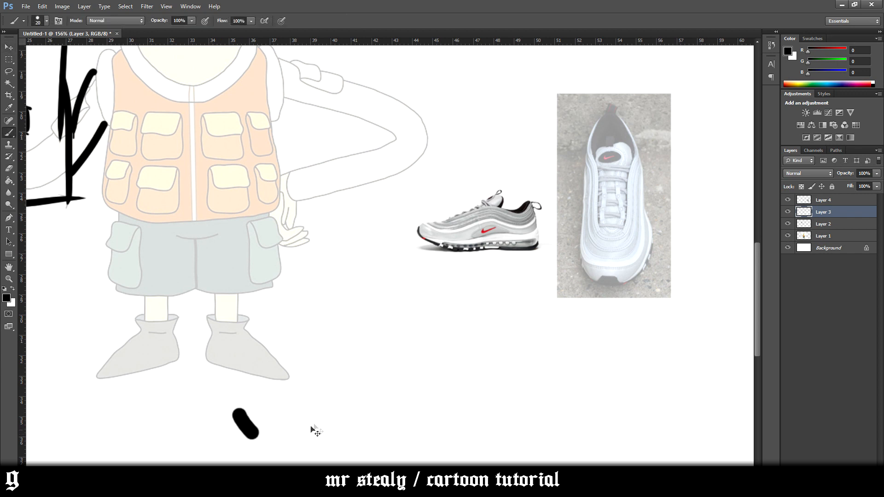
mouse_move(237, 349)
mouse_down()
mouse_move(276, 370)
mouse_move(250, 332)
mouse_up()
mouse_move(229, 369)
mouse_down()
mouse_move(213, 351)
mouse_move(208, 320)
mouse_move(304, 378)
mouse_move(256, 330)
mouse_move(241, 336)
mouse_move(255, 326)
mouse_move(245, 327)
mouse_move(264, 343)
mouse_up()
key(e)
key(b)
mouse_move(210, 323)
mouse_down()
mouse_move(218, 295)
mouse_move(238, 314)
mouse_move(215, 289)
mouse_move(235, 299)
mouse_move(237, 336)
mouse_up()
key(e)
key(b)
- Refine the trainer's toe, opening and sole lines with alternating brush and eraser strokes, undoing poor strokes
key(e)
mouse_move(278, 360)
mouse_down()
mouse_move(265, 335)
mouse_move(297, 378)
mouse_move(266, 384)
mouse_up()
key(b)
key(e)
mouse_move(272, 356)
mouse_down()
mouse_move(285, 362)
mouse_move(275, 368)
mouse_up()
key(b)
key(e)
key(b)
key(ctrl+z)
mouse_move(214, 345)
mouse_down()
mouse_move(210, 337)
mouse_move(234, 355)
mouse_up()
mouse_move(234, 354)
mouse_down()
mouse_move(272, 362)
mouse_move(233, 356)
mouse_move(258, 376)
mouse_move(221, 369)
mouse_move(250, 378)
mouse_move(215, 354)
mouse_move(257, 362)
mouse_move(248, 359)
mouse_move(283, 340)
mouse_move(266, 348)
mouse_move(269, 388)
mouse_move(287, 393)
mouse_up()
key(ctrl+z)
key(ctrl+z)
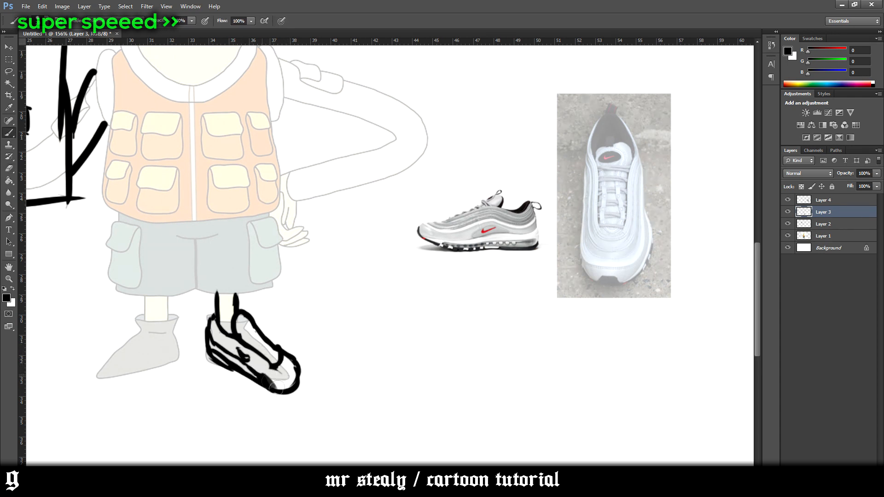
- Add the heel, pull tab, laces and wavy side-panel lines to the trainer sketch
drag(208, 353, 216, 363)
drag(208, 320, 220, 358)
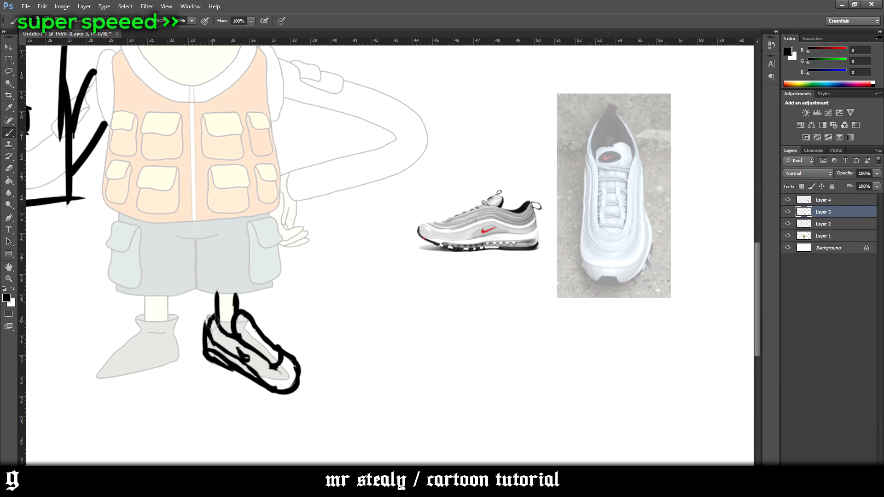
drag(203, 327, 206, 325)
drag(254, 345, 276, 361)
drag(242, 322, 251, 329)
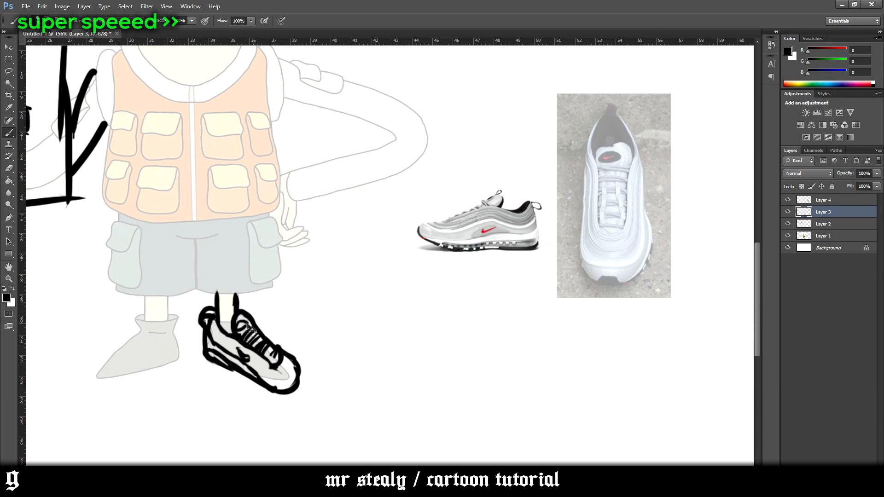
drag(275, 369, 299, 373)
drag(216, 339, 281, 373)
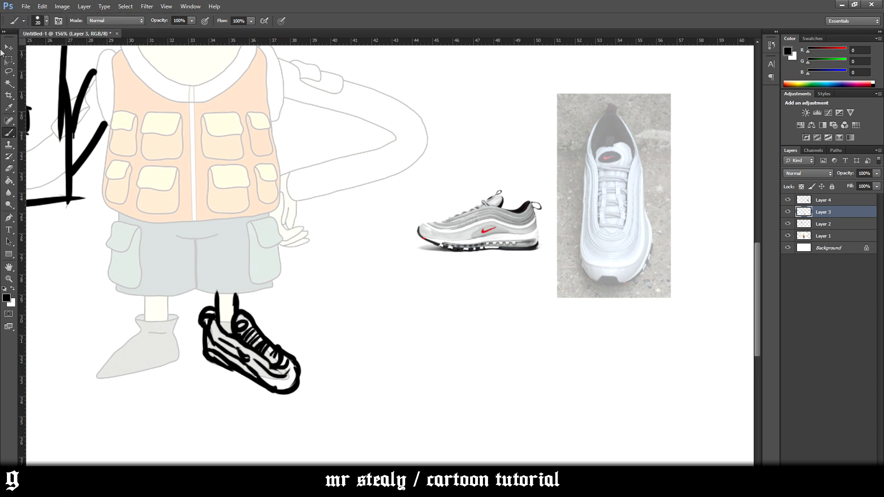
- Lasso the sketched trainer, duplicate it to a new layer, flip it horizontally and place it over the other foot
click(8, 71)
mouse_move(236, 411)
mouse_down()
mouse_move(152, 258)
mouse_move(340, 408)
mouse_up()
key(ctrl+j)
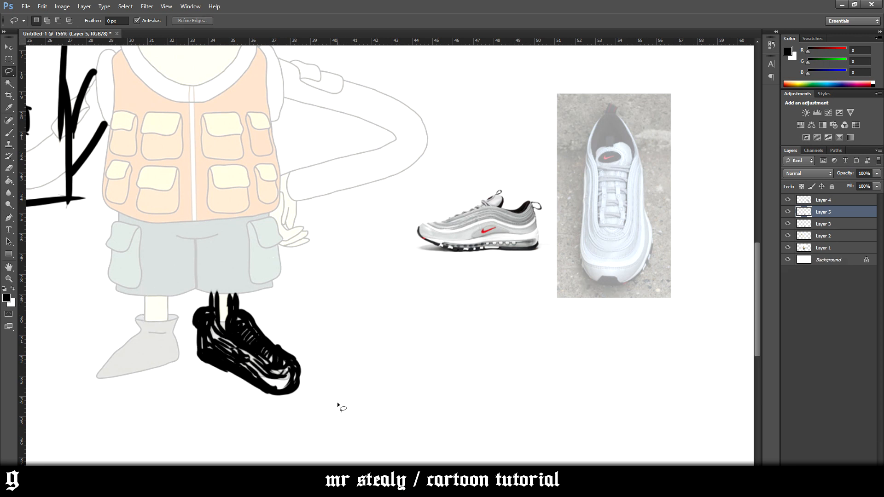
key(ctrl+shift+h)
key(ctrl+t)
drag(284, 348, 175, 355)
scroll(390, 256, left, 5)
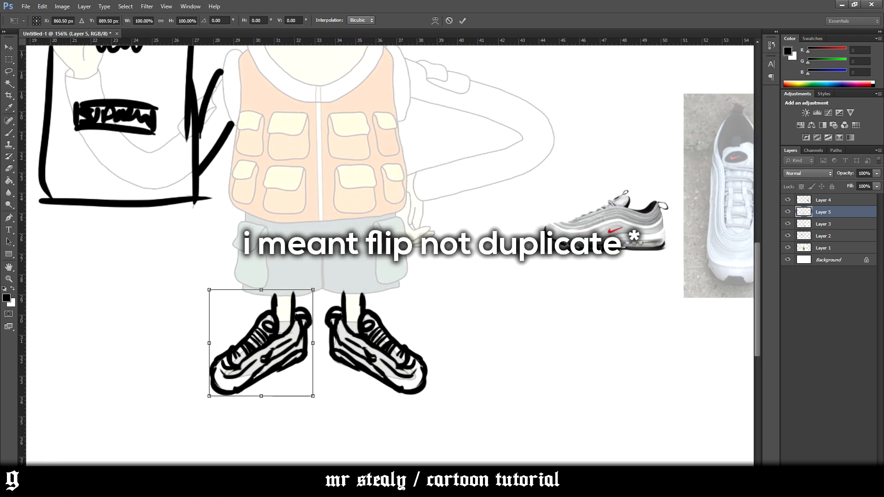
key(Return)
click(42, 7)
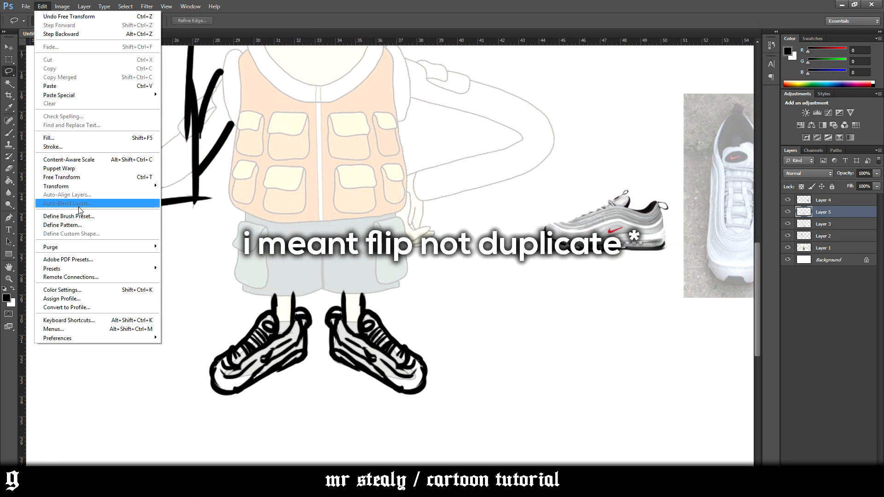
mouse_move(116, 186)
click(222, 286)
- Merge the mirrored trainer layer with Layer 3 and toggle the merged layer's visibility to check it
key(v)
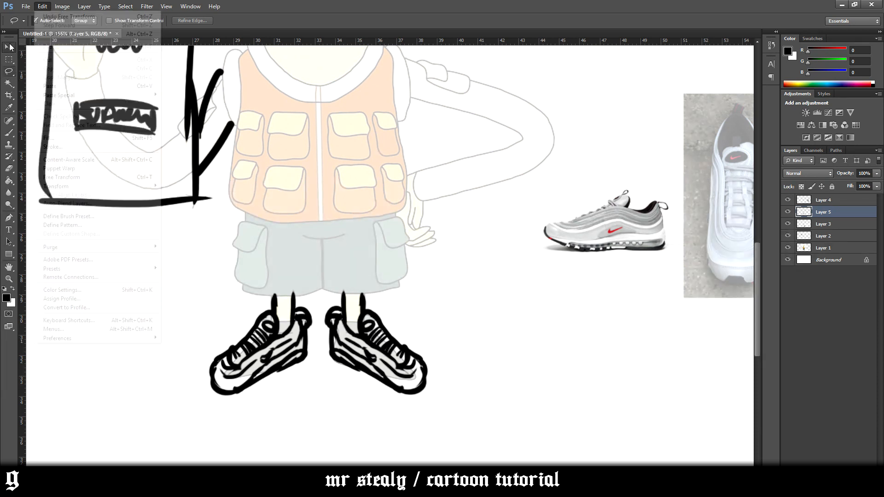
scroll(372, 337, up, 1)
ctrl+click(824, 224)
right_click(856, 221)
click(778, 364)
click(788, 212)
click(788, 211)
click(788, 212)
click(788, 211)
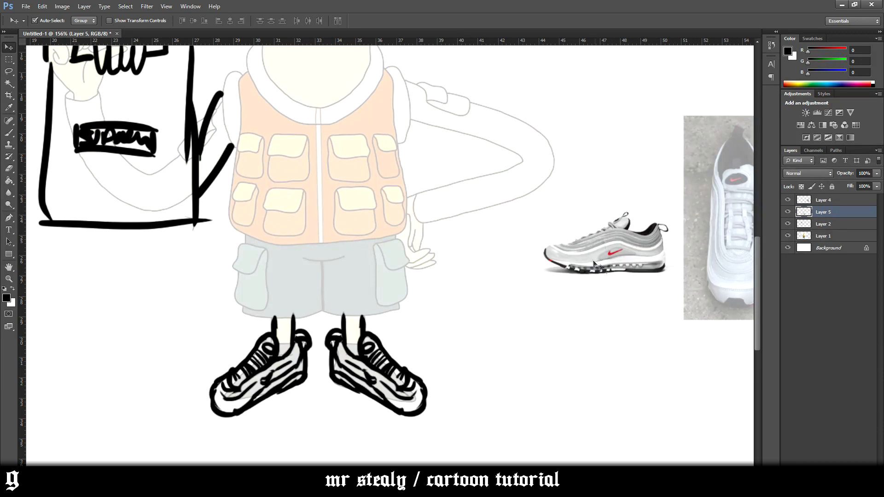
- Lasso the side-view trainer photo, cut it from the reference layer and paste it onto its own layer
click(8, 72)
drag(573, 315, 479, 173)
drag(649, 337, 639, 334)
key(ctrl+x)
key(ctrl+v)
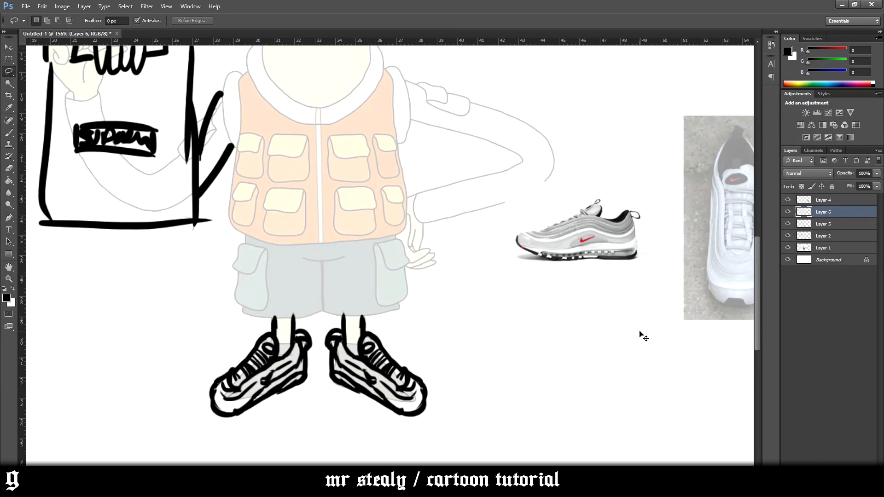
- Select the trainers sketch and shopping bag sketch layers together and merge them into one layer
click(8, 47)
drag(293, 334, 291, 358)
key(ctrl+z)
shift+click(196, 218)
right_click(841, 231)
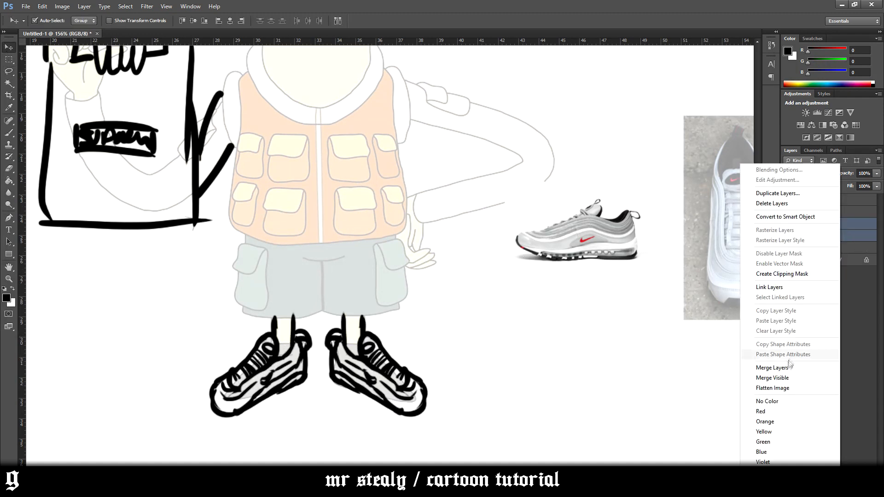
click(764, 364)
key(ctrl+t)
mouse_move(330, 222)
mouse_down()
mouse_move(380, 194)
mouse_move(362, 203)
mouse_up()
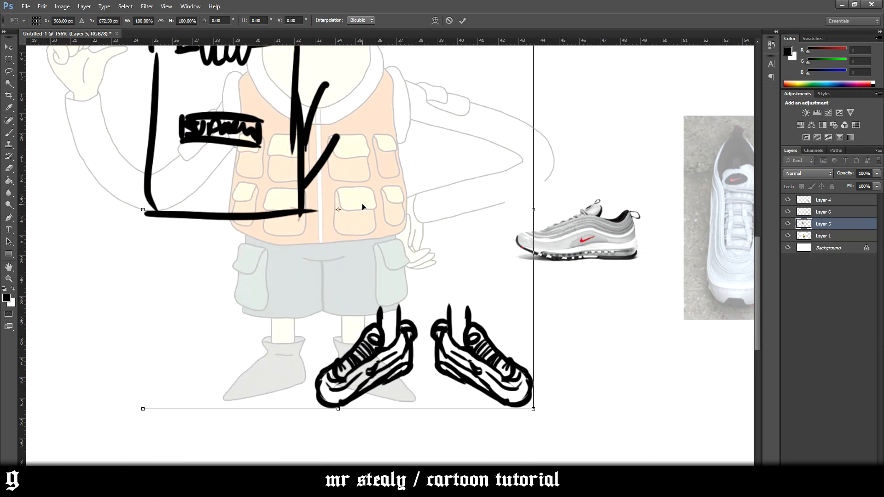
key(shift+Left)
key(shift+Left)
key(shift+Left)
key(shift+Left)
key(shift+Left)
key(shift+Left)
key(shift+Left)
key(shift+Left)
key(shift+Left)
key(shift+Left)
key(shift+Left)
key(shift+Left)
key(shift+Left)
key(shift+Left)
key(shift+Left)
key(Return)
- Sketch the hem of the shorts and the vertical seam between the legs with the Brush tool
key(b)
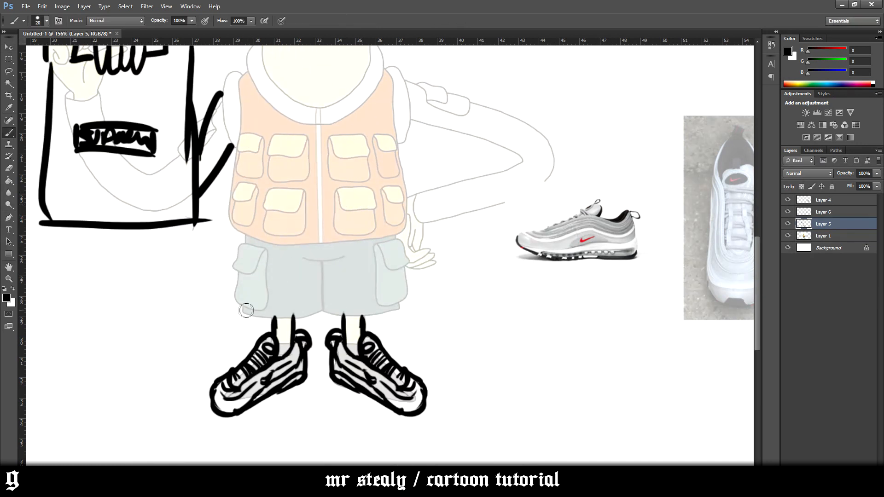
drag(248, 311, 321, 307)
drag(322, 263, 327, 313)
key(ctrl+z)
mouse_move(323, 266)
mouse_down()
mouse_move(322, 301)
mouse_move(366, 315)
mouse_move(398, 309)
mouse_move(397, 300)
mouse_up()
drag(244, 315, 242, 301)
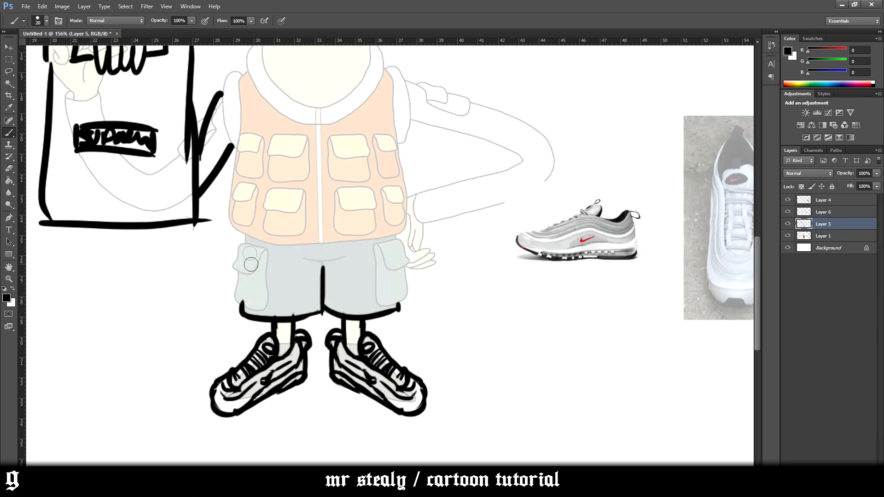
- Outline the cargo pockets on both sides of the shorts, with an item sticking out of the right-hand pocket
drag(378, 303, 400, 308)
mouse_move(406, 266)
mouse_down()
mouse_move(404, 298)
mouse_move(374, 245)
mouse_up()
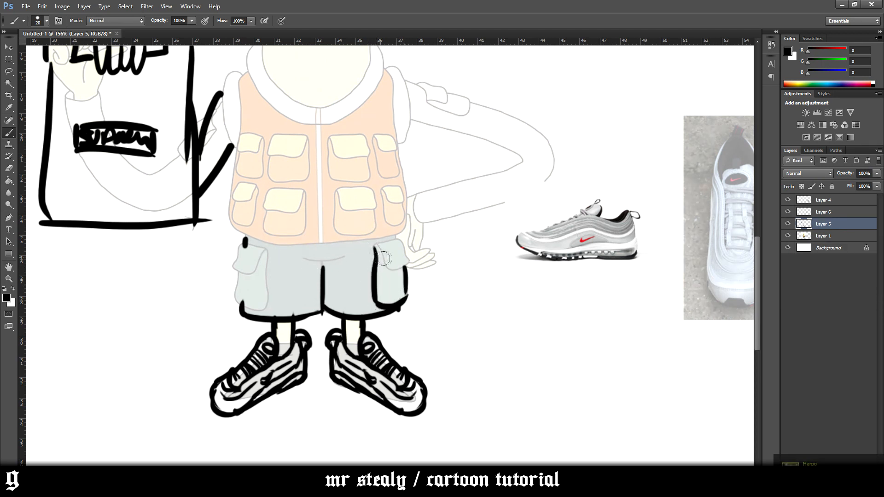
mouse_move(378, 252)
mouse_down()
mouse_move(402, 253)
mouse_move(396, 260)
mouse_move(391, 244)
mouse_move(374, 250)
mouse_move(371, 236)
mouse_move(393, 233)
mouse_move(371, 236)
mouse_up()
mouse_move(401, 243)
mouse_down()
mouse_move(376, 250)
mouse_move(393, 251)
mouse_move(395, 242)
mouse_move(374, 251)
mouse_move(413, 247)
mouse_move(403, 257)
mouse_move(405, 278)
mouse_up()
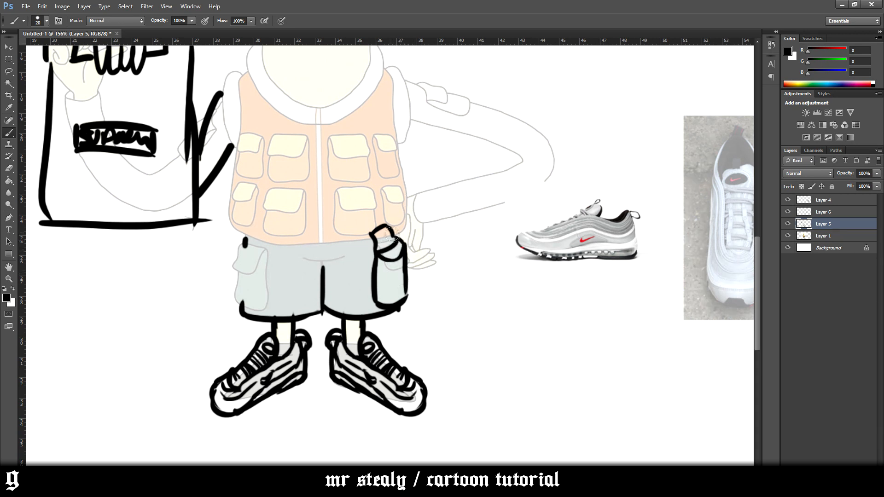
mouse_move(267, 251)
mouse_down()
mouse_move(247, 275)
mouse_move(269, 251)
mouse_move(270, 299)
mouse_move(237, 303)
mouse_move(240, 270)
mouse_up()
key(ctrl+z)
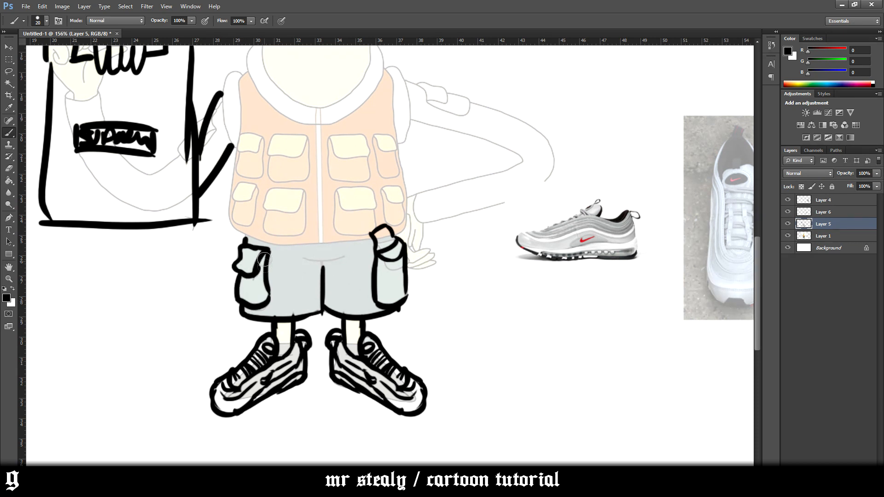
- Sketch the vest's bottom edge, its left side and the short sleeve on the bag-holding arm
drag(378, 237, 277, 245)
key(ctrl+z)
drag(373, 240, 283, 249)
mouse_move(370, 239)
mouse_down()
mouse_move(265, 245)
mouse_move(296, 243)
mouse_move(248, 227)
mouse_move(225, 196)
mouse_move(232, 205)
mouse_move(240, 113)
mouse_up()
drag(759, 260, 760, 230)
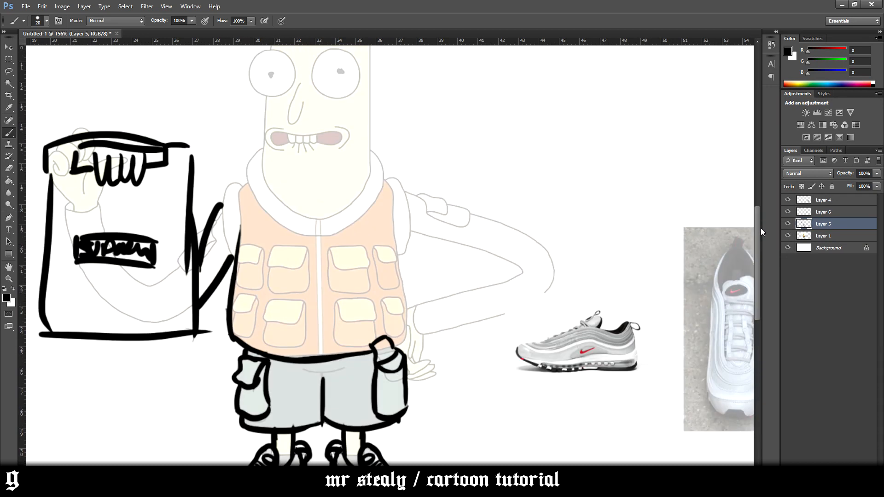
mouse_move(234, 257)
mouse_down()
mouse_move(237, 187)
mouse_move(241, 221)
mouse_move(249, 193)
mouse_up()
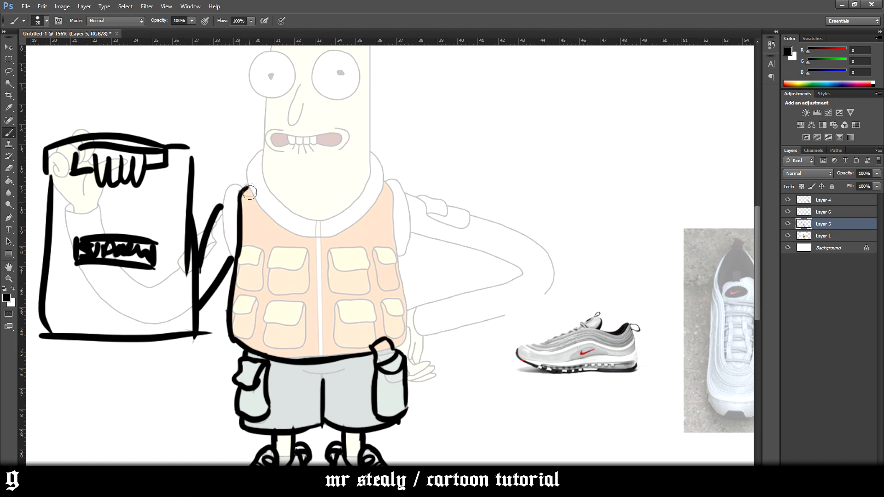
mouse_move(234, 261)
mouse_down()
mouse_move(222, 208)
mouse_move(247, 185)
mouse_move(217, 197)
mouse_move(247, 175)
mouse_up()
key(ctrl+z)
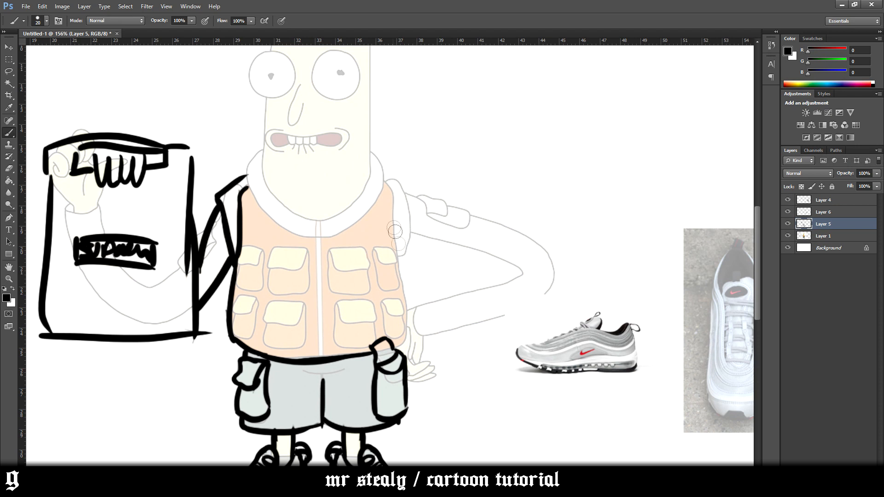
- Outline the vest's right side and the short sleeve on the bent arm, redoing the poor strokes
drag(405, 240, 399, 266)
key(ctrl+z)
mouse_move(396, 260)
mouse_down()
mouse_move(437, 251)
mouse_move(427, 250)
mouse_move(437, 198)
mouse_move(391, 199)
mouse_move(439, 197)
mouse_move(395, 209)
mouse_move(410, 303)
mouse_up()
key(ctrl+z)
drag(399, 348, 414, 308)
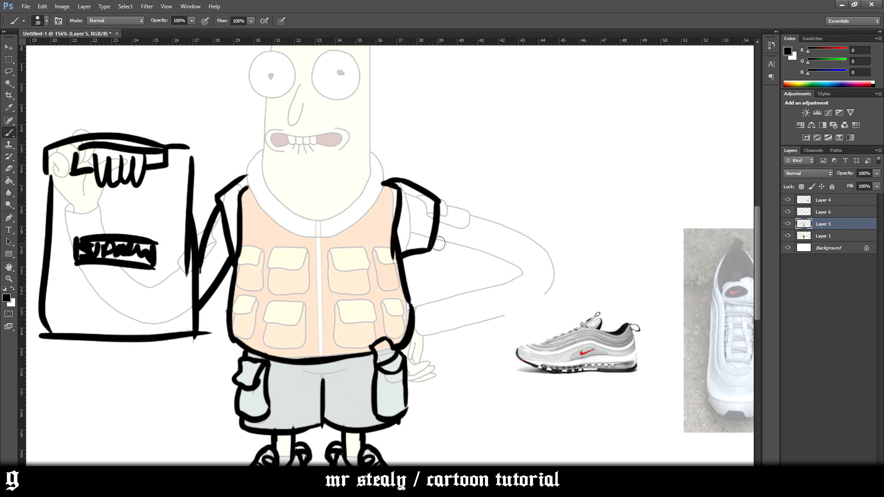
- Sketch the inner edge of the bent arm from the short sleeve around the elbow toward the wrist
drag(438, 244, 509, 269)
drag(438, 249, 519, 275)
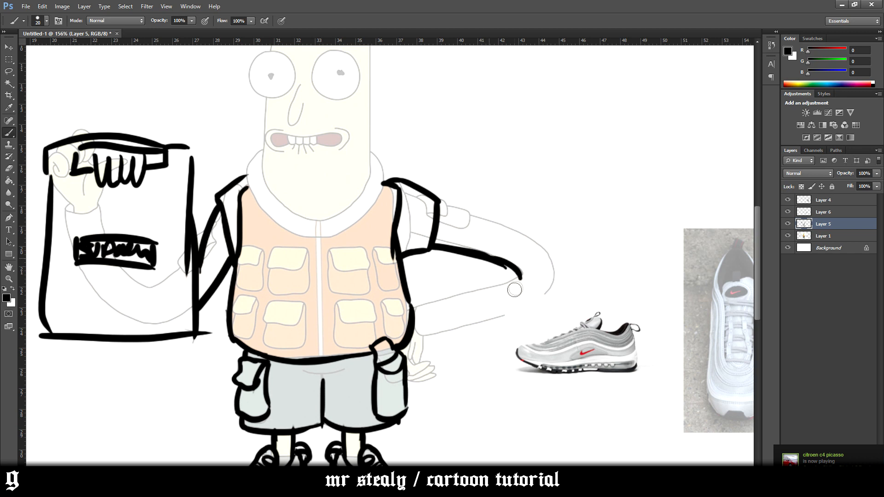
mouse_move(432, 304)
mouse_down()
mouse_move(538, 277)
mouse_move(426, 305)
mouse_move(435, 336)
mouse_up()
key(ctrl+z)
key(ctrl+z)
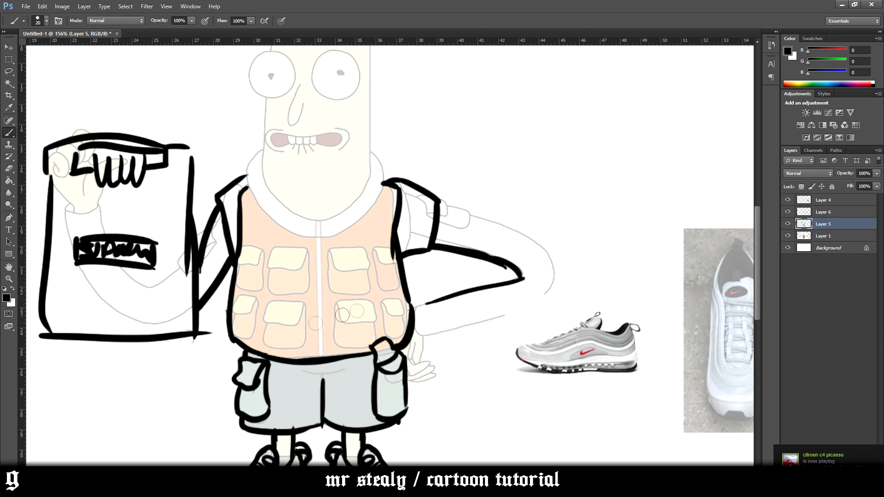
- Draw the cuff at the bent arm's wrist and sketch the forearm's lower edge and the outer elbow line
drag(429, 304, 433, 333)
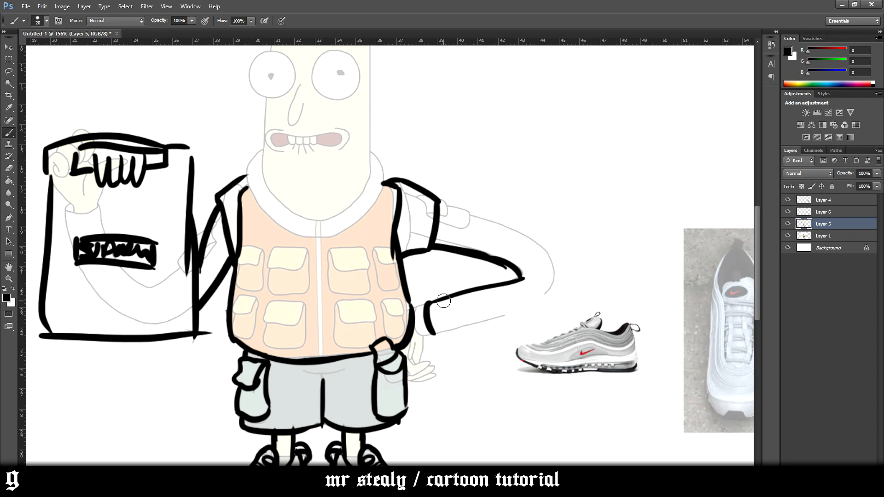
key(ctrl+z)
mouse_move(431, 302)
mouse_down()
mouse_move(445, 334)
mouse_move(430, 299)
mouse_move(427, 334)
mouse_move(415, 310)
mouse_move(431, 300)
mouse_up()
drag(441, 330, 505, 316)
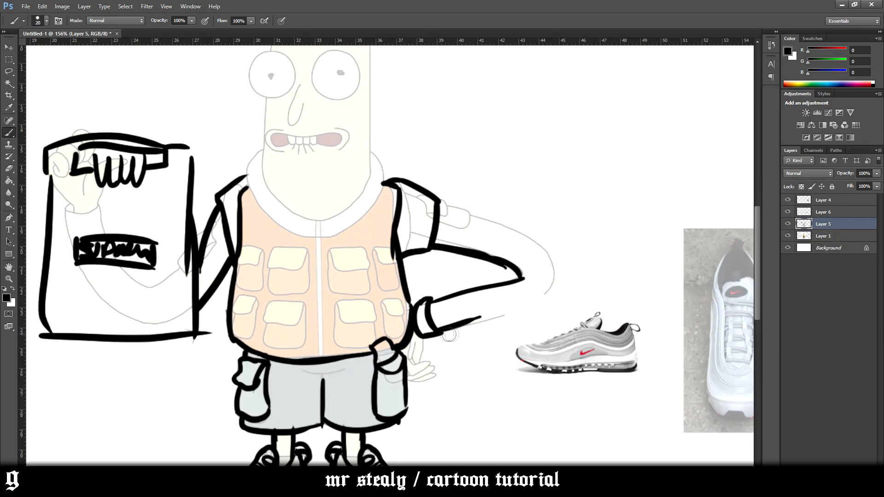
mouse_move(536, 289)
mouse_down()
mouse_move(542, 269)
mouse_move(558, 277)
mouse_move(549, 278)
mouse_move(528, 234)
mouse_move(530, 253)
mouse_move(535, 241)
mouse_move(459, 220)
mouse_move(533, 237)
mouse_up()
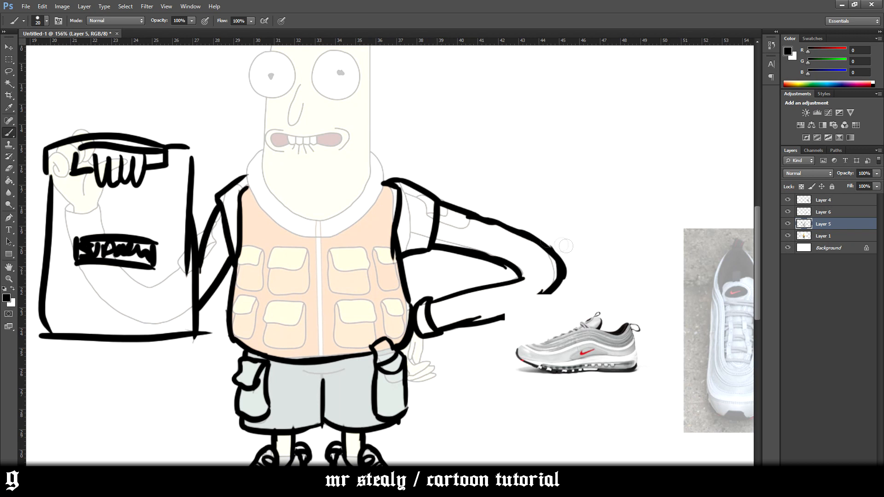
- Erase part of the bent arm's upper line and sketch a small pocket detail there, reconnecting the line to the sleeve
key(e)
mouse_move(475, 214)
mouse_down()
mouse_move(508, 230)
mouse_move(484, 233)
mouse_move(507, 230)
mouse_move(470, 223)
mouse_move(474, 229)
mouse_move(469, 223)
mouse_move(494, 223)
mouse_move(474, 225)
mouse_move(490, 223)
mouse_move(495, 209)
mouse_move(510, 224)
mouse_move(494, 207)
mouse_move(470, 211)
mouse_up()
key(b)
key(ctrl+z)
key(ctrl+z)
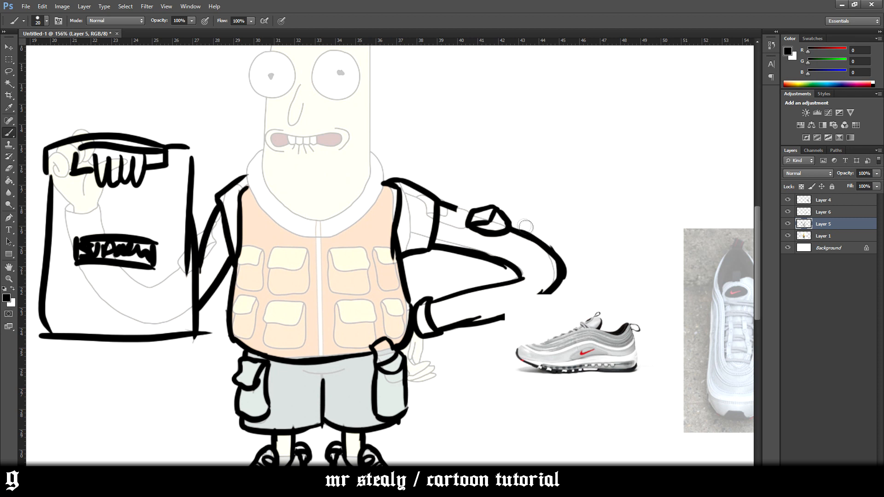
key(ctrl+z)
mouse_move(462, 212)
mouse_down()
mouse_move(446, 213)
mouse_move(507, 225)
mouse_up()
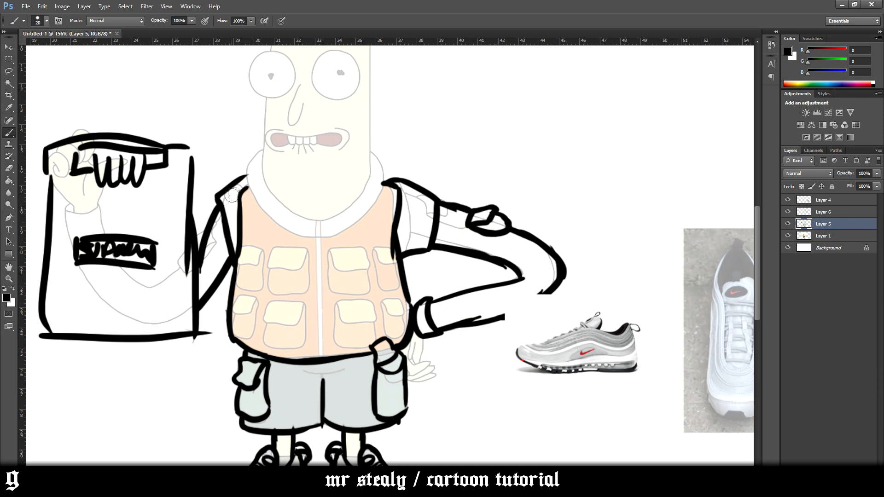
- Sketch the vest's centre opening line and the left side of the collar, undoing and redrawing poor strokes
mouse_move(319, 354)
mouse_down()
mouse_move(317, 214)
mouse_move(264, 178)
mouse_up()
key(ctrl+z)
key(ctrl+z)
drag(316, 220, 254, 158)
key(ctrl+z)
mouse_move(313, 220)
mouse_down()
mouse_move(259, 157)
mouse_move(238, 203)
mouse_up()
mouse_move(371, 170)
mouse_down()
mouse_move(331, 222)
mouse_move(372, 175)
mouse_move(370, 156)
mouse_move(388, 185)
mouse_up()
key(ctrl+z)
- Sketch both sides of the raised collar, the V-shaped neckline and the vest's centre opening line, undoing poor strokes
mouse_move(322, 235)
mouse_down()
mouse_move(389, 184)
mouse_move(319, 243)
mouse_up()
key(ctrl+z)
key(ctrl+z)
mouse_move(389, 186)
mouse_down()
mouse_move(314, 231)
mouse_move(384, 186)
mouse_move(335, 223)
mouse_up()
key(ctrl+z)
mouse_move(244, 185)
mouse_down()
mouse_move(318, 216)
mouse_move(315, 295)
mouse_up()
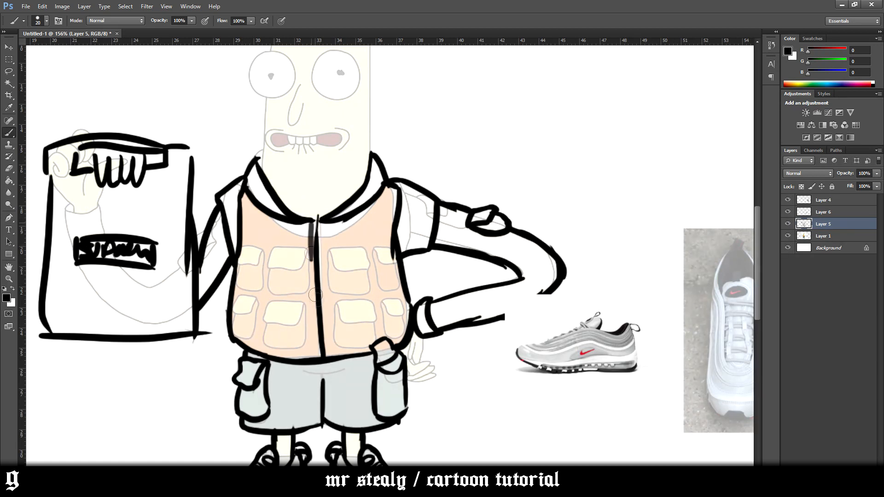
- Draw a small zip pull where the collar meets the centre line, undoing the trial strokes on the vest front
key(ctrl+z)
drag(310, 222, 317, 300)
mouse_move(344, 250)
mouse_down()
mouse_move(357, 293)
mouse_move(360, 268)
mouse_move(357, 293)
mouse_up()
key(ctrl+z)
key(ctrl+z)
drag(273, 253, 283, 307)
key(ctrl+z)
mouse_move(359, 253)
mouse_down()
mouse_move(351, 266)
mouse_move(363, 293)
mouse_up()
key(ctrl+z)
mouse_move(311, 222)
mouse_down()
mouse_move(312, 237)
mouse_move(318, 220)
mouse_up()
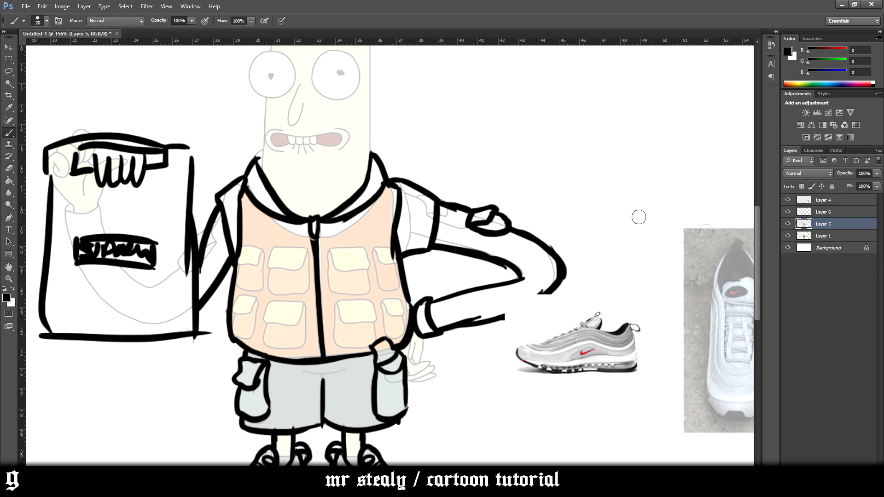
- Outline the head from both sides of the collar up around the domed top, undoing poor strokes
scroll(750, 233, up, 3)
scroll(751, 220, up, 2)
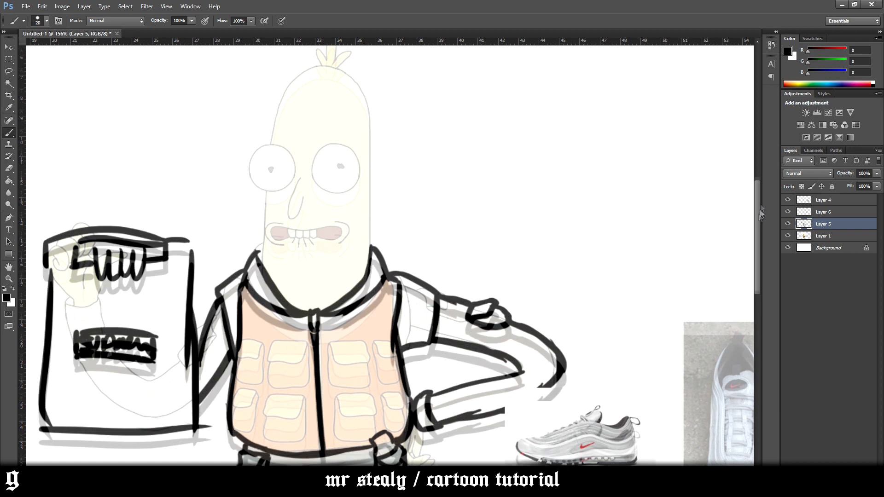
drag(257, 322, 266, 252)
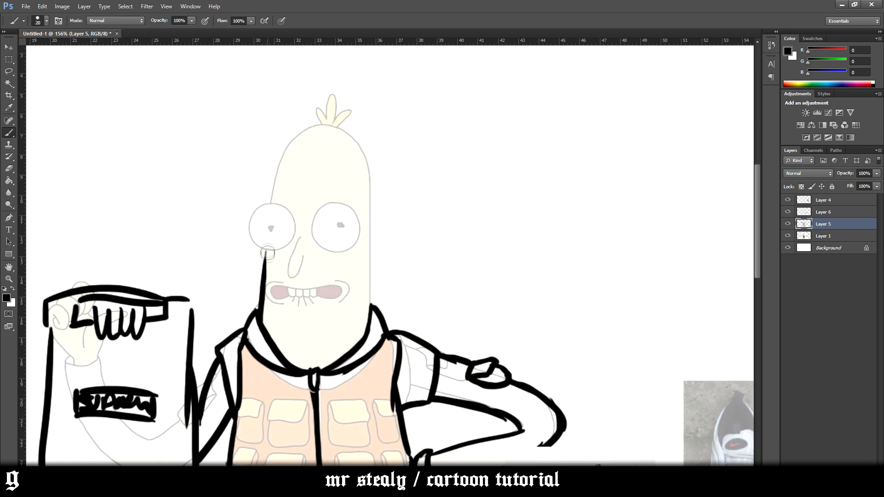
mouse_move(371, 316)
mouse_down()
mouse_move(359, 138)
mouse_move(325, 124)
mouse_move(302, 126)
mouse_move(249, 245)
mouse_move(279, 207)
mouse_move(261, 204)
mouse_move(280, 250)
mouse_move(273, 205)
mouse_move(250, 233)
mouse_up()
key(ctrl+z)
key(ctrl+z)
key(ctrl+z)
- Draw the two round eyes with their pupils and the hooked nose over the faded reference
mouse_move(272, 206)
mouse_down()
mouse_move(254, 243)
mouse_move(293, 247)
mouse_move(295, 228)
mouse_move(294, 243)
mouse_up()
mouse_move(339, 206)
mouse_down()
mouse_move(322, 247)
mouse_move(348, 251)
mouse_move(355, 240)
mouse_move(360, 223)
mouse_move(342, 203)
mouse_move(355, 221)
mouse_up()
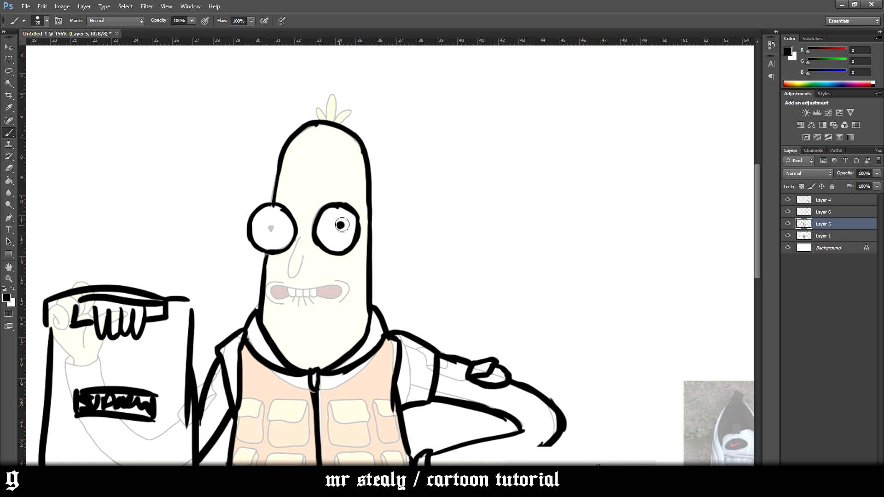
mouse_move(302, 237)
mouse_down()
mouse_move(291, 274)
mouse_move(309, 259)
mouse_move(306, 250)
mouse_up()
key(ctrl+z)
key(ctrl+z)
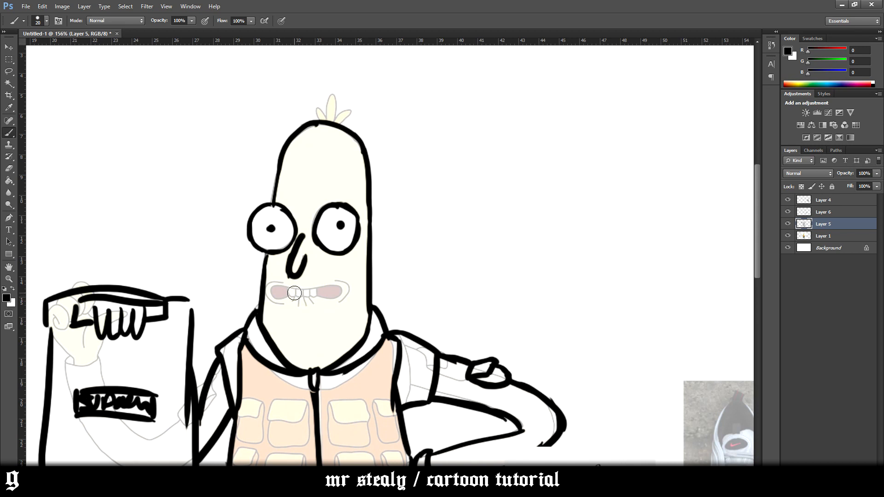
- Outline the wavy mouth with a curved crease at its corner, and lasso it to adjust its size and position
mouse_move(288, 298)
mouse_down()
mouse_move(274, 299)
mouse_move(342, 289)
mouse_move(309, 297)
mouse_move(318, 296)
mouse_up()
key(ctrl+z)
key(ctrl+z)
drag(0, 0)
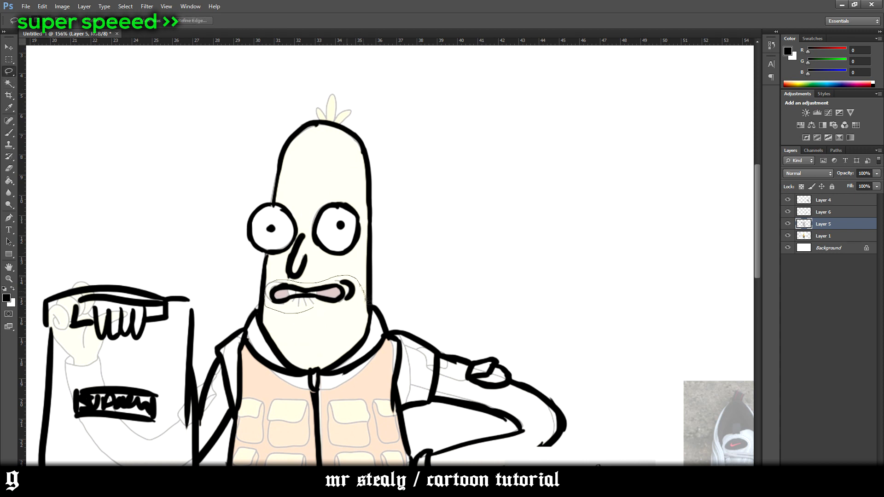
key(Return)
key(ctrl+d)
- Draw the teeth, the curved crease at the mouth's other corner and the short chin lines, erasing stray marks
key(b)
scroll(342, 304, up, 6)
drag(217, 262, 212, 310)
key(e)
drag(267, 299, 296, 292)
key(b)
drag(271, 283, 274, 294)
mouse_move(242, 276)
mouse_down()
mouse_move(250, 290)
mouse_move(311, 293)
mouse_move(293, 306)
mouse_up()
drag(275, 299, 276, 311)
drag(265, 298, 261, 312)
key(ctrl+t)
scroll(360, 274, down, 5)
scroll(348, 247, up, 4)
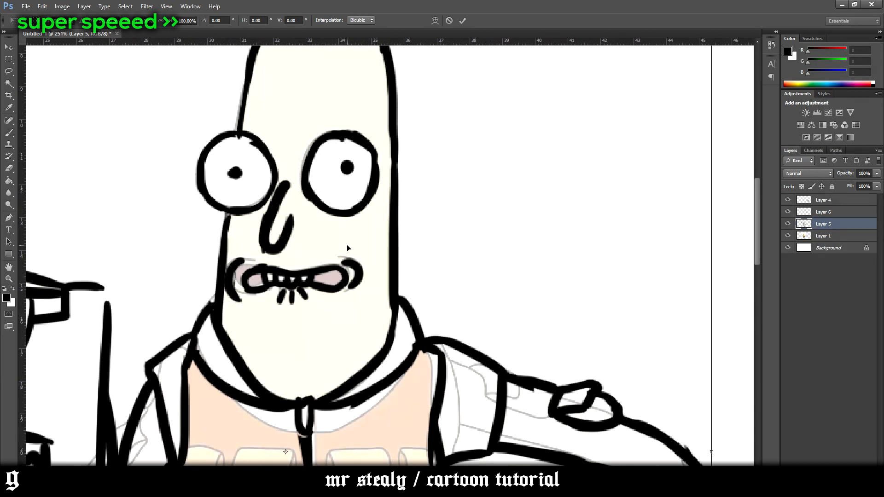
scroll(352, 166, up, 3)
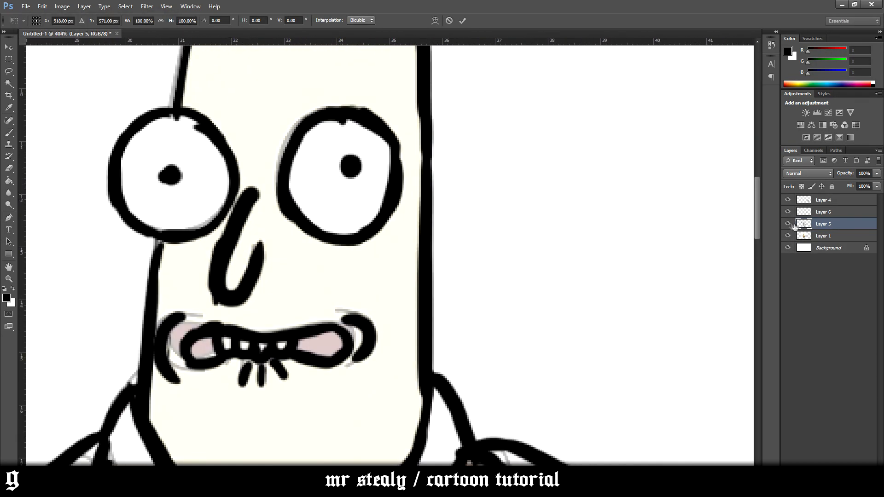
key(Return)
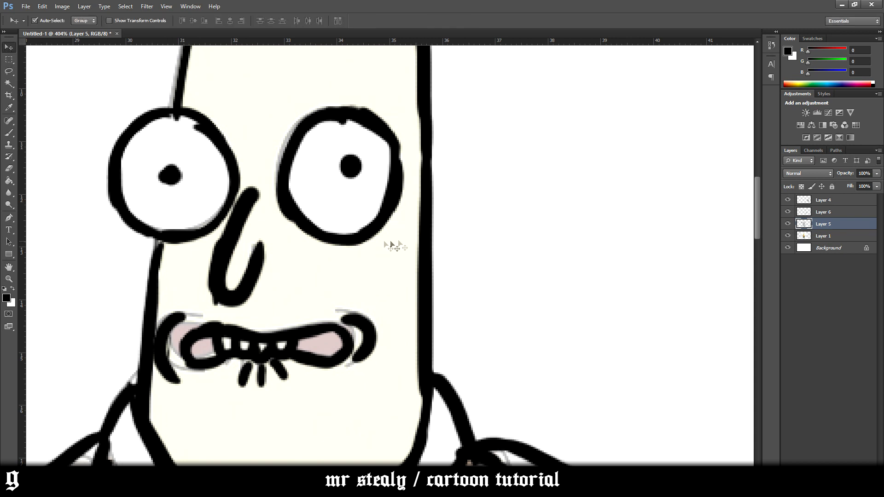
- Roughen the edges of both pupils with short strokes of a 9 px brush
key(b)
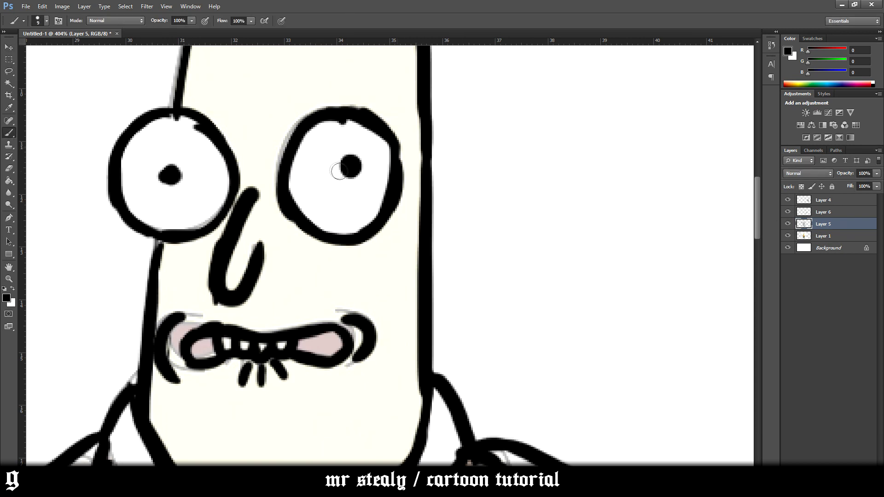
drag(346, 167, 344, 170)
mouse_move(166, 174)
mouse_down()
mouse_move(179, 184)
mouse_move(181, 174)
mouse_up()
scroll(221, 174, down, 12)
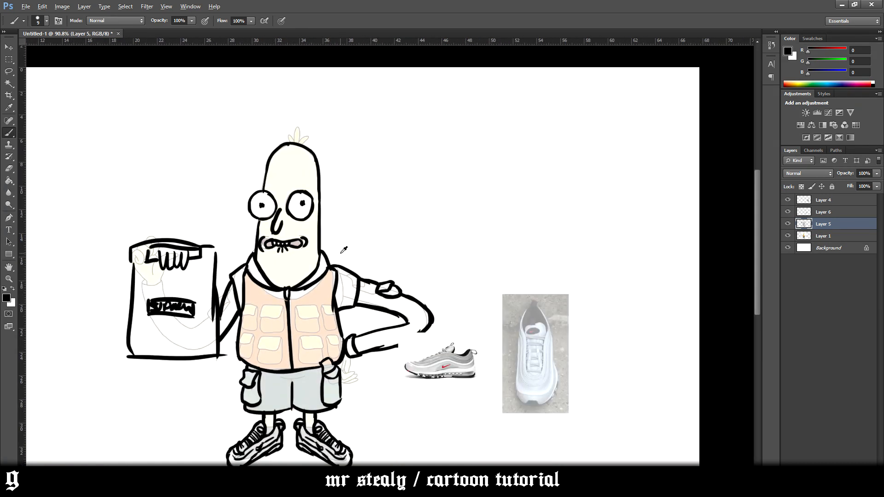
scroll(432, 316, up, 2)
scroll(383, 293, up, 4)
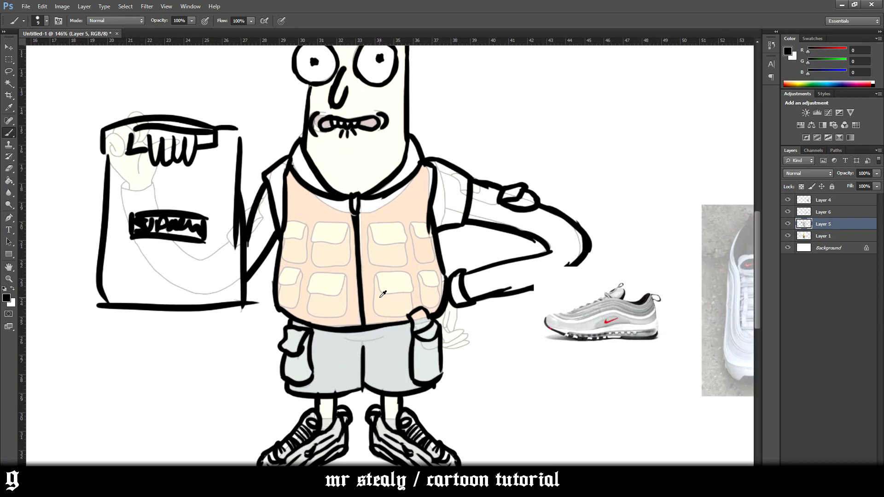
scroll(383, 293, down, 3)
scroll(386, 291, up, 4)
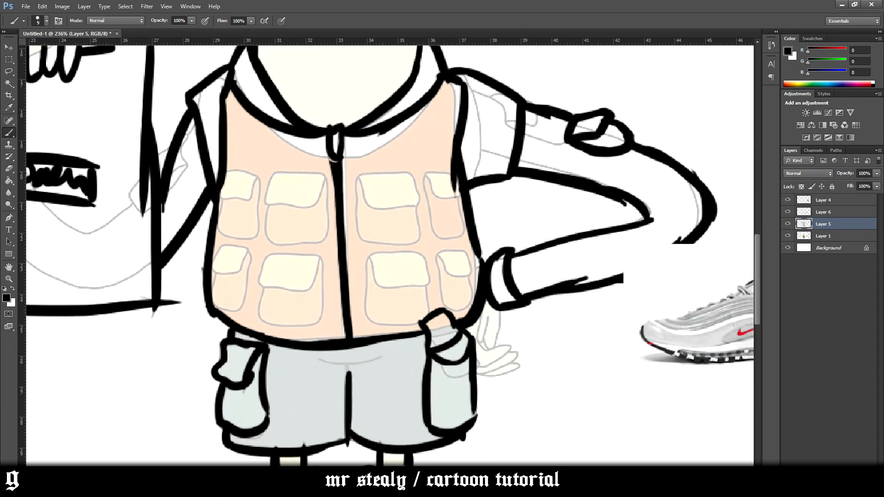
- Switch to Chrome and search Google Images for "supreme by any means necessary"
mouse_move(193, 488)
click(240, 437)
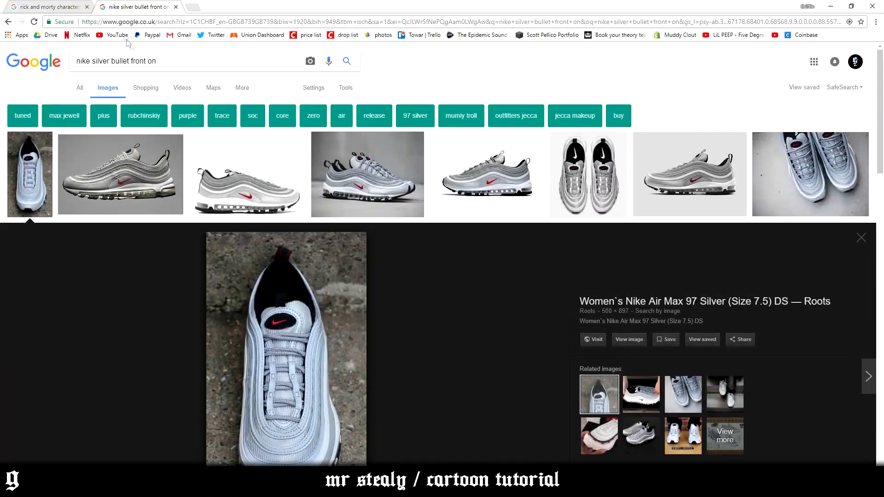
triple_click(184, 64)
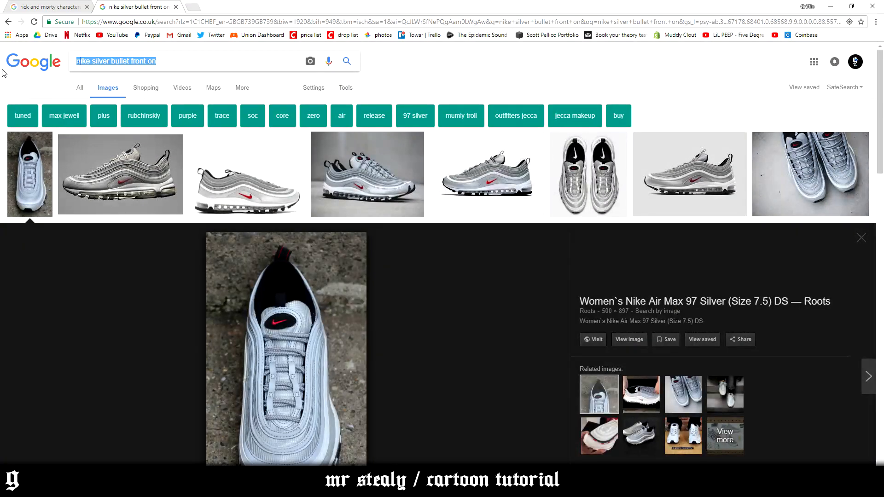
text(supreme by an)
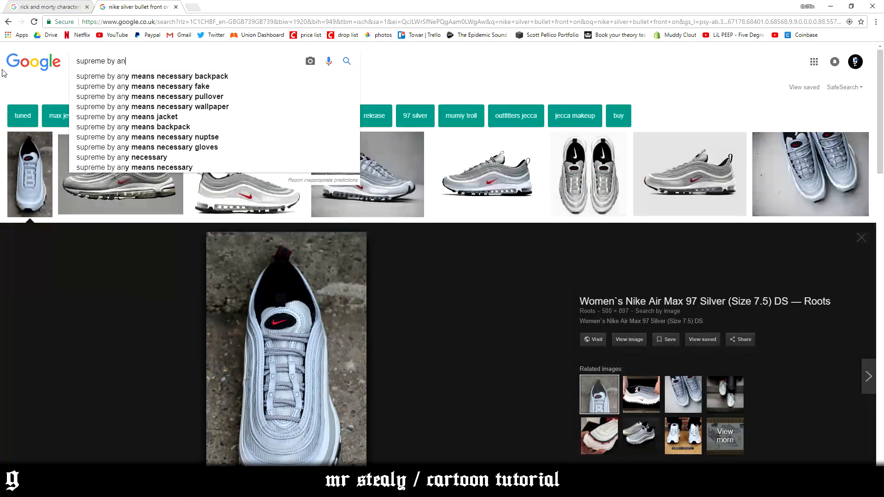
text(y means necessar)
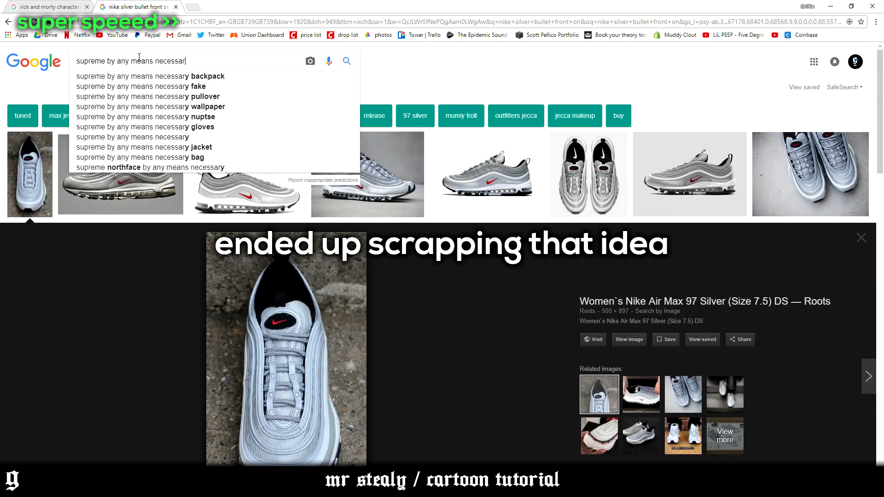
text(y)
key(Return)
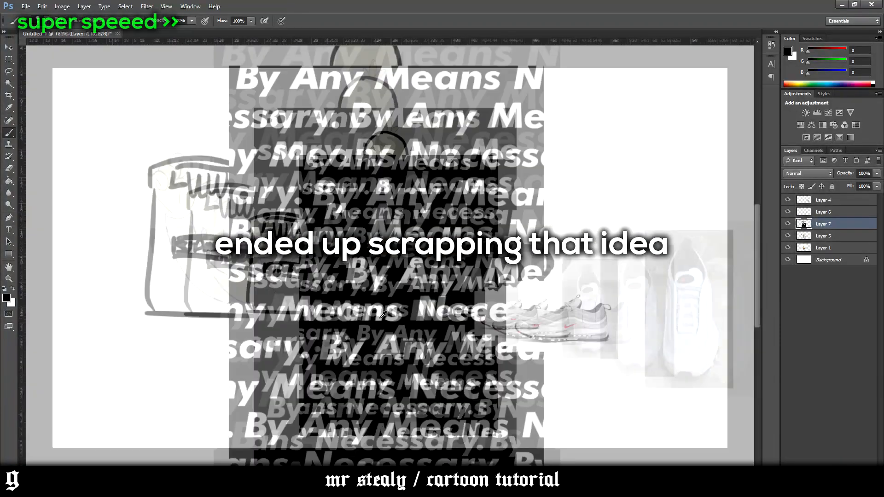
- Switch to Photoshop with the By Any Means Necessary pattern placed over the vest, and set its layer opacity to 53%
key(ctrl+0)
key(ctrl+plus)
drag(877, 173, 855, 184)
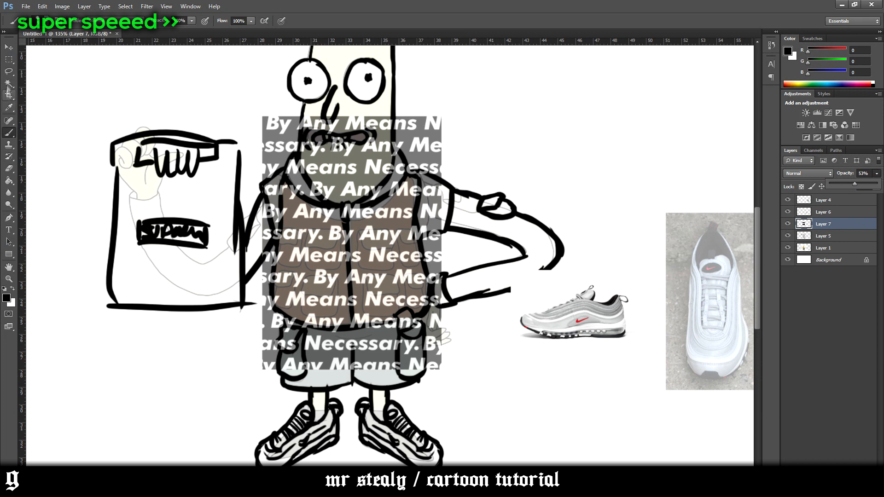
- Lasso around the vest to trim the pattern layer to that area, and set its opacity to 43%
key(l)
drag(286, 138, 239, 241)
mouse_move(471, 251)
mouse_down()
mouse_move(216, 423)
mouse_move(159, 324)
mouse_up()
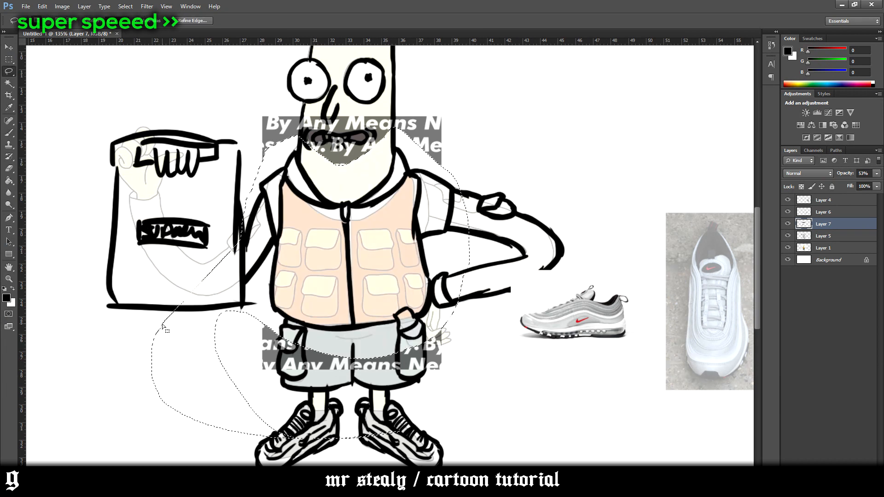
key(Delete)
mouse_move(876, 173)
mouse_down()
mouse_move(875, 191)
mouse_move(851, 191)
mouse_up()
- Start a Puppet Warp on the pattern layer and pull its left edge inward to follow the vest
click(42, 7)
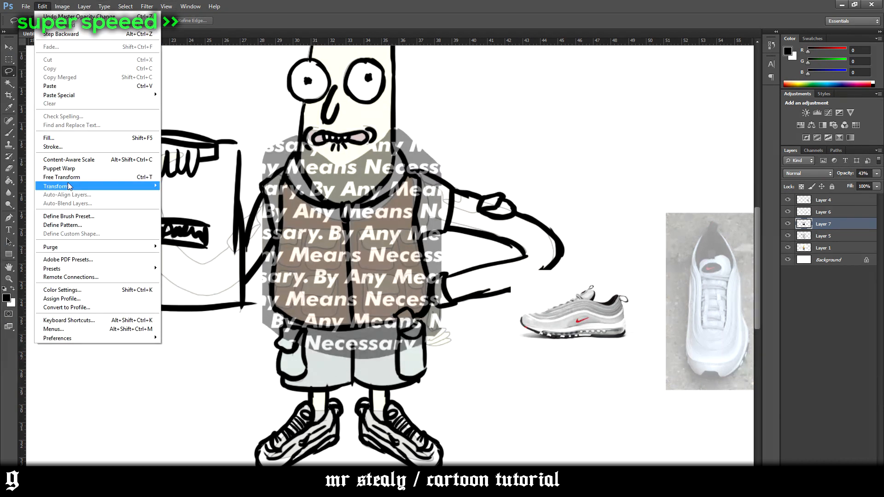
click(59, 168)
click(42, 7)
click(441, 328)
drag(266, 160, 276, 161)
click(305, 151)
drag(273, 233, 271, 233)
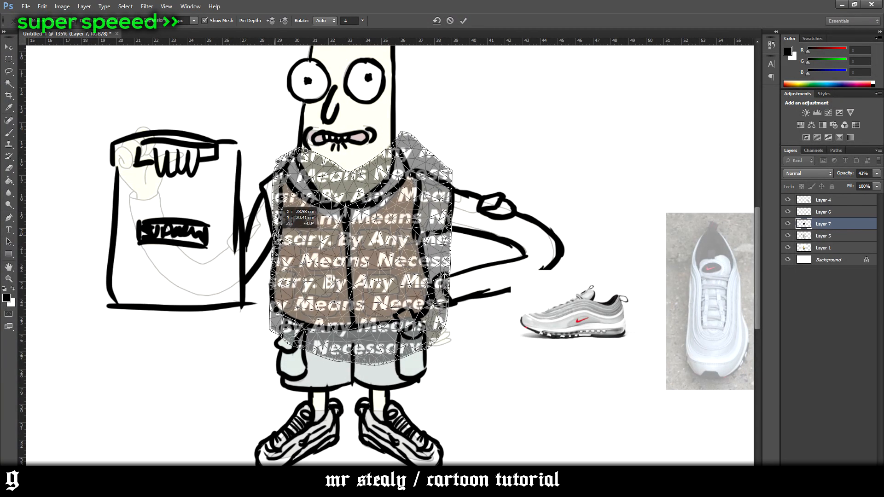
- Warp the pattern's lower, right and upper edges inward to fit the vest's outline
drag(386, 352, 387, 327)
drag(440, 328, 428, 314)
drag(448, 246, 423, 245)
drag(445, 190, 422, 190)
drag(435, 160, 412, 161)
drag(398, 133, 373, 158)
drag(383, 131, 387, 146)
drag(352, 179, 316, 185)
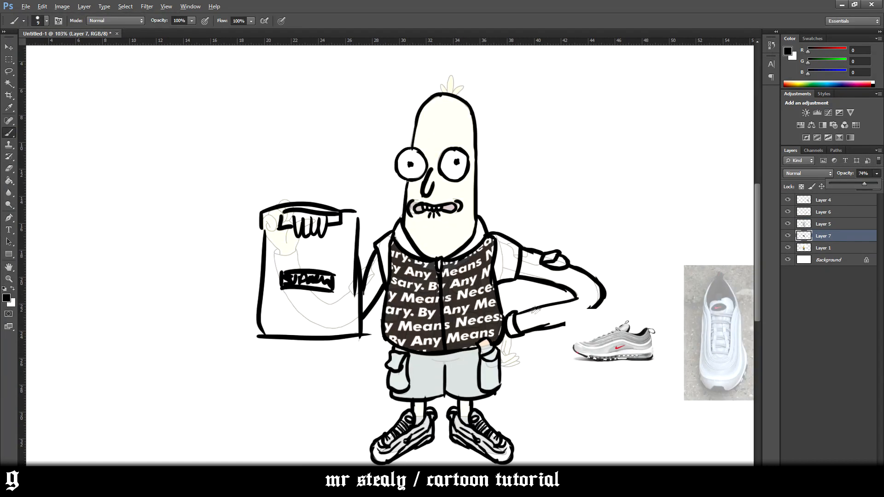
- Add a new layer and sketch the thumb and curled fingers of the hand below the bent arm's cuff
scroll(511, 318, up, 2)
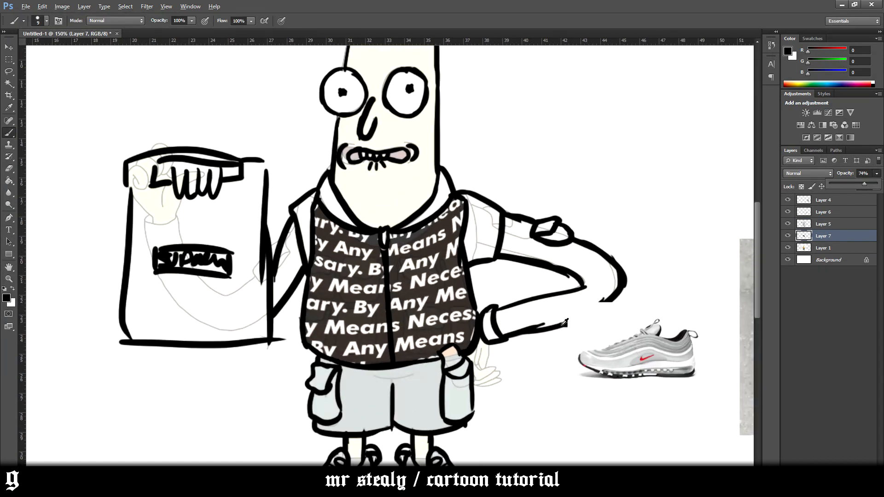
scroll(511, 318, up, 3)
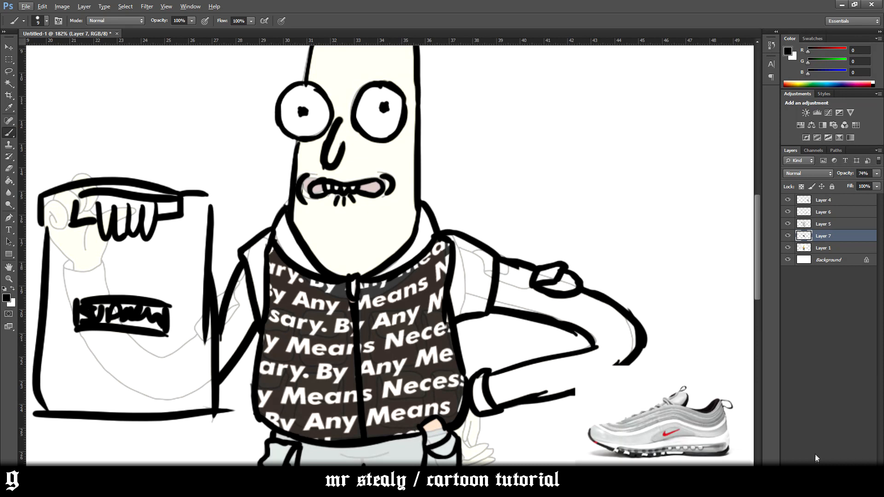
key(ctrl+shift+alt+n)
scroll(441, 307, down, 5)
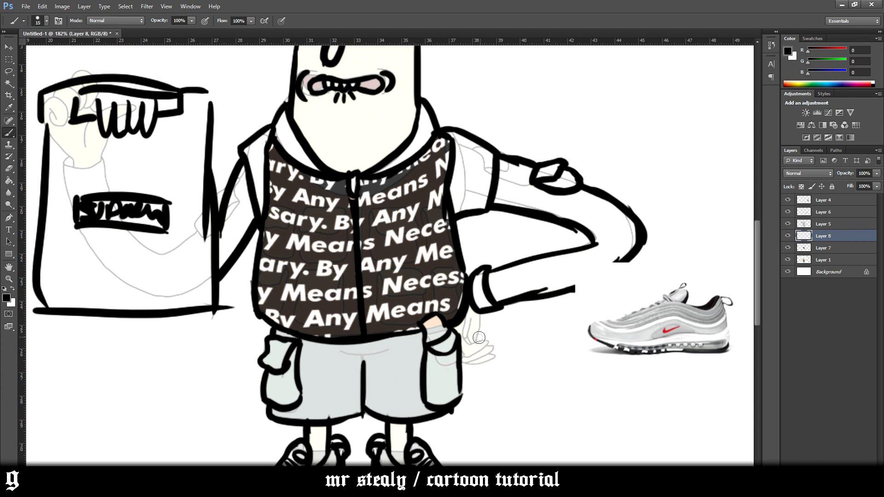
mouse_move(476, 312)
mouse_down()
mouse_move(481, 340)
mouse_move(474, 334)
mouse_move(486, 340)
mouse_move(465, 335)
mouse_move(489, 339)
mouse_up()
mouse_move(488, 333)
mouse_down()
mouse_move(472, 354)
mouse_move(477, 365)
mouse_up()
key(ctrl+z)
key(ctrl+alt+z)
key(ctrl+alt+z)
mouse_move(488, 331)
mouse_down()
mouse_move(464, 347)
mouse_move(497, 341)
mouse_move(466, 347)
mouse_move(475, 354)
mouse_move(466, 367)
mouse_up()
key(ctrl+alt+z)
key(ctrl+alt+z)
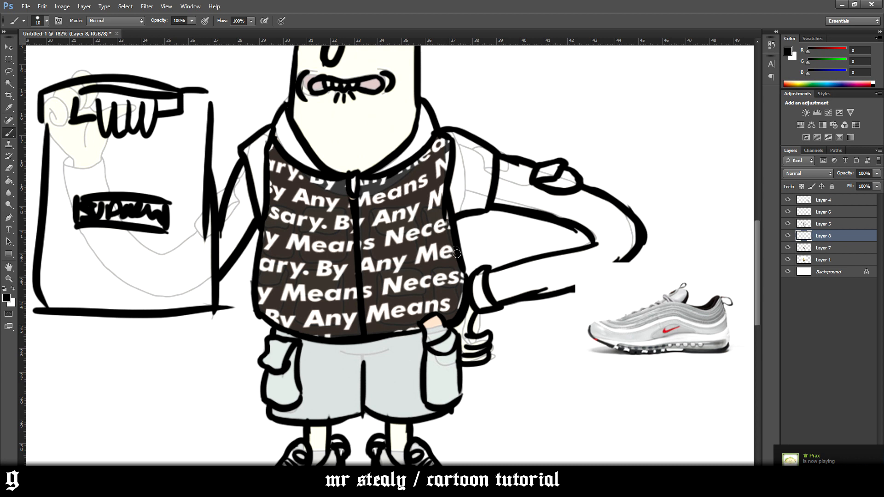
scroll(477, 267, up, 3)
scroll(477, 267, down, 2)
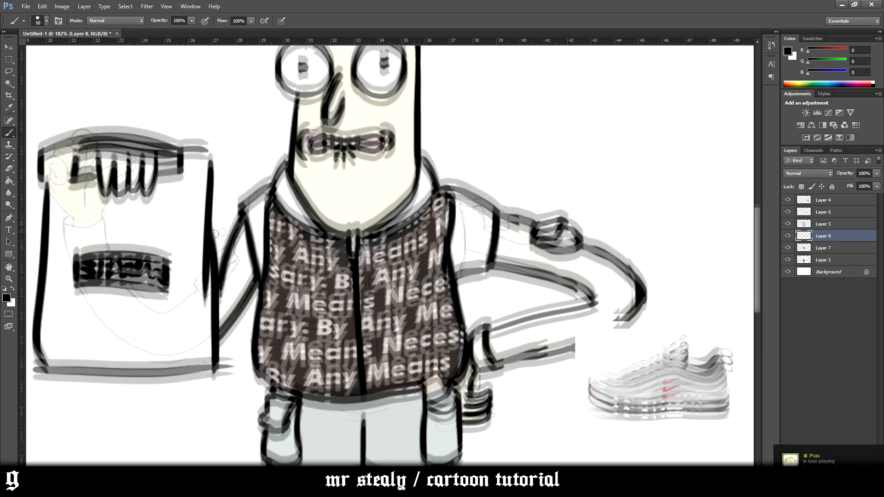
scroll(432, 416, down, 3)
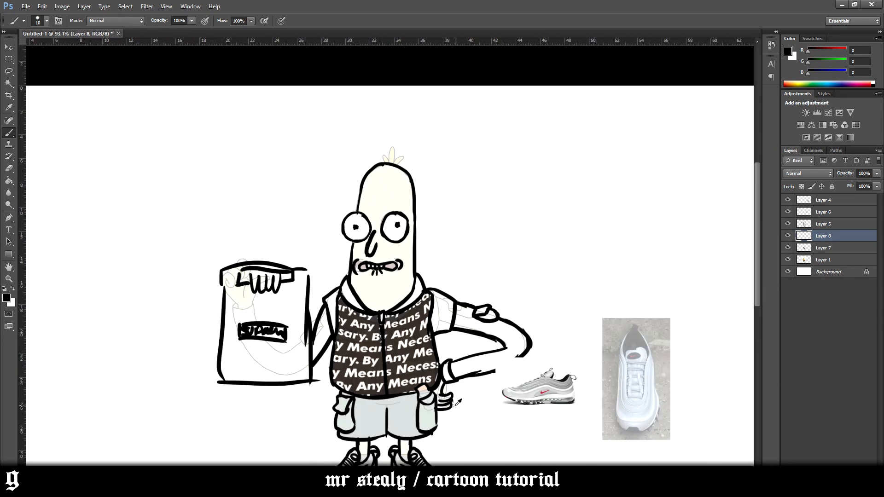
scroll(446, 409, down, 2)
scroll(446, 409, down, 3)
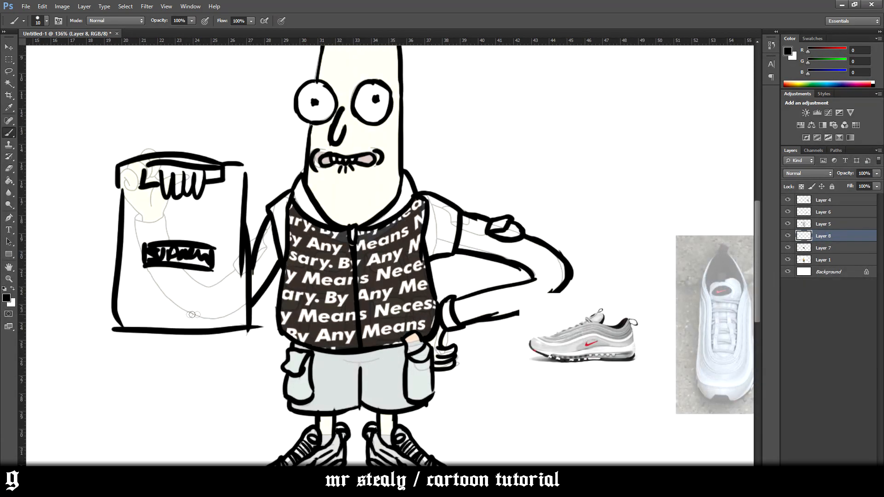
scroll(467, 320, up, 4)
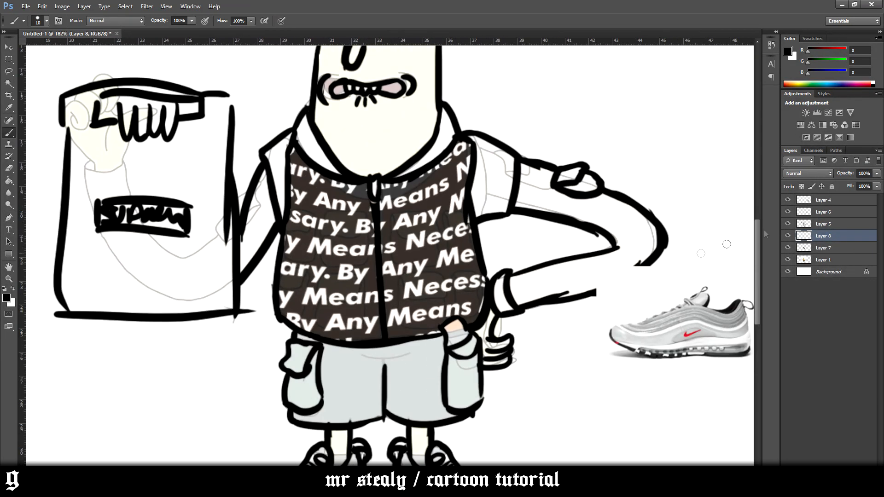
- Toggle layer visibility to identify the By Any Means Necessary pattern layer, and delete it
click(788, 211)
click(788, 212)
click(788, 260)
click(787, 259)
click(788, 246)
click(787, 247)
click(822, 248)
click(788, 248)
click(787, 248)
key(Delete)
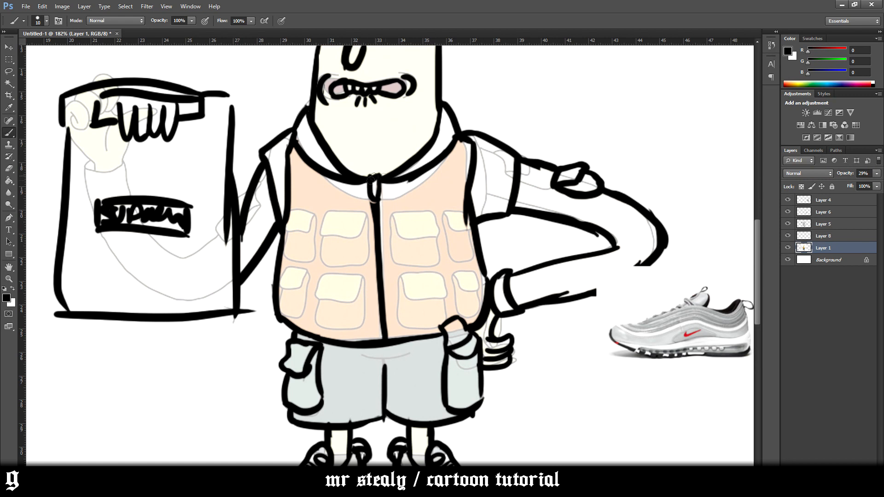
scroll(363, 262, down, 8)
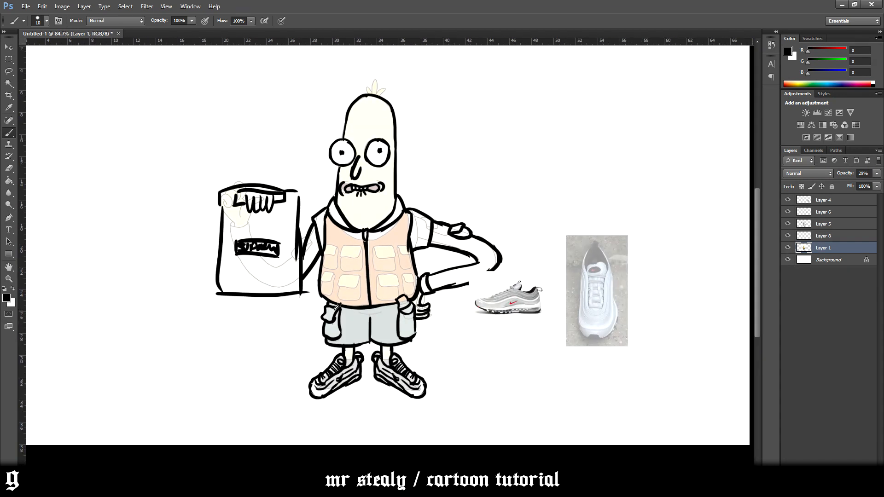
scroll(336, 308, up, 4)
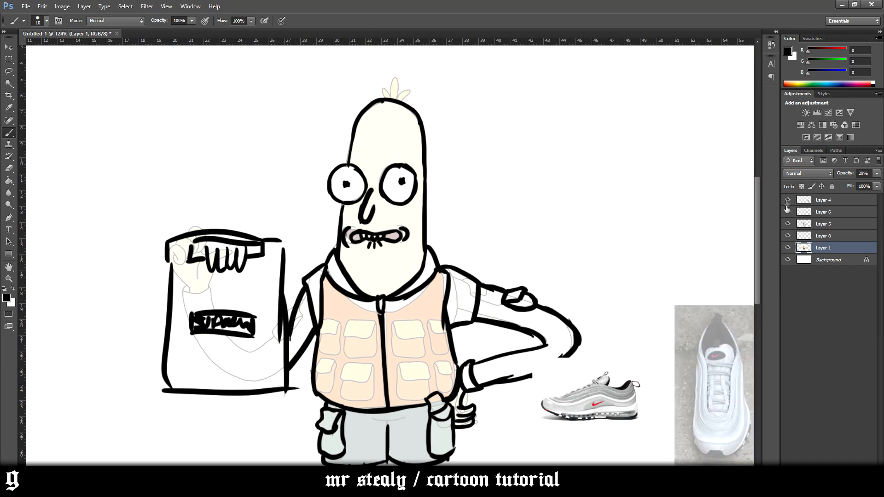
- Select Layer 5 and outline the tuft of hair on top of the head in black
click(824, 224)
drag(382, 87, 397, 95)
key(ctrl+z)
scroll(442, 289, down, 3)
scroll(365, 305, up, 4)
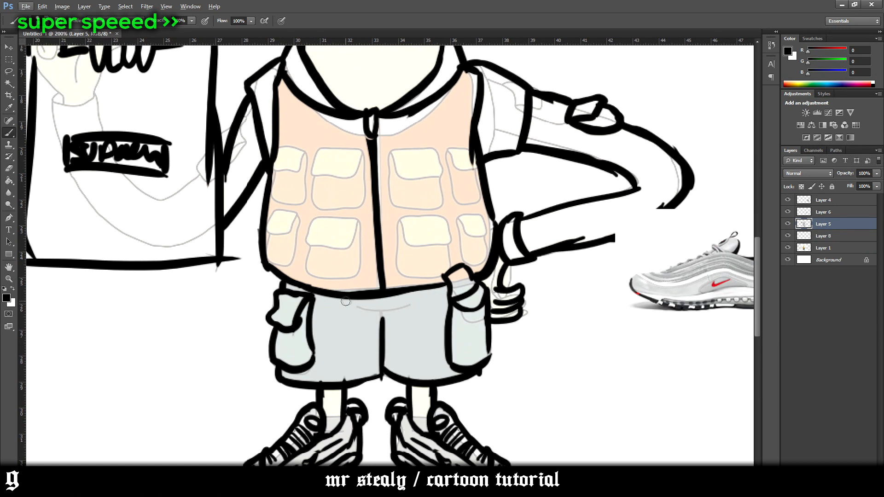
scroll(365, 305, down, 3)
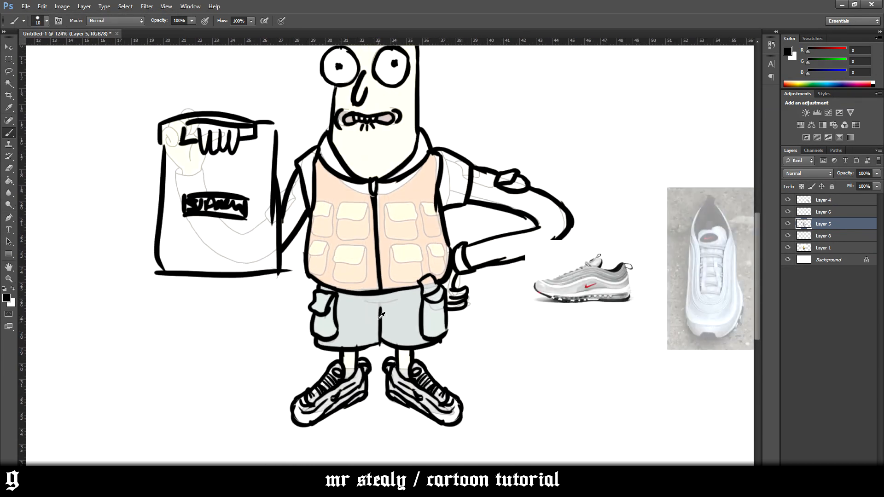
scroll(376, 313, up, 3)
scroll(535, 250, up, 2)
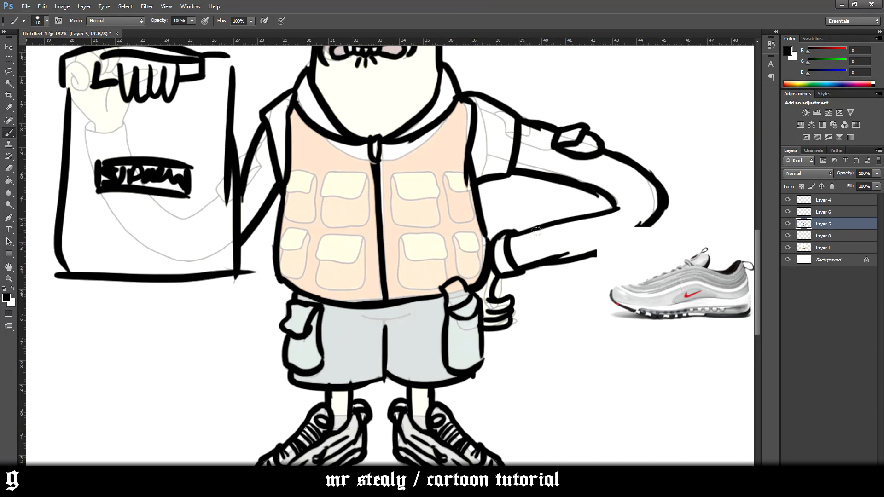
scroll(481, 221, up, 2)
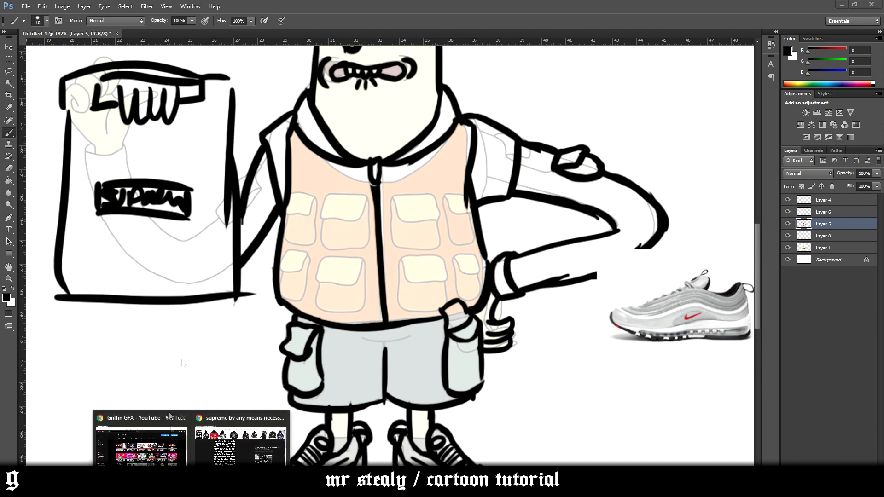
- Switch to Chrome, search Google Images for "champion logo", and paste the red, white and black logo into the Photoshop drawing
click(239, 442)
drag(204, 61, 9, 75)
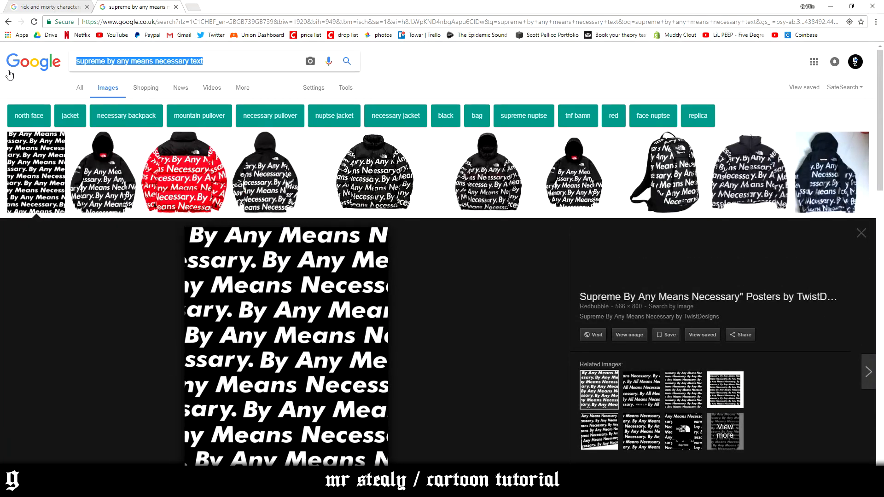
text(champion logo)
key(Return)
click(92, 171)
key(alt+Tab)
key(ctrl+v)
- Shrink the pasted Champion logo and move it to the empty canvas beside the face as a reference
scroll(355, 318, down, 8)
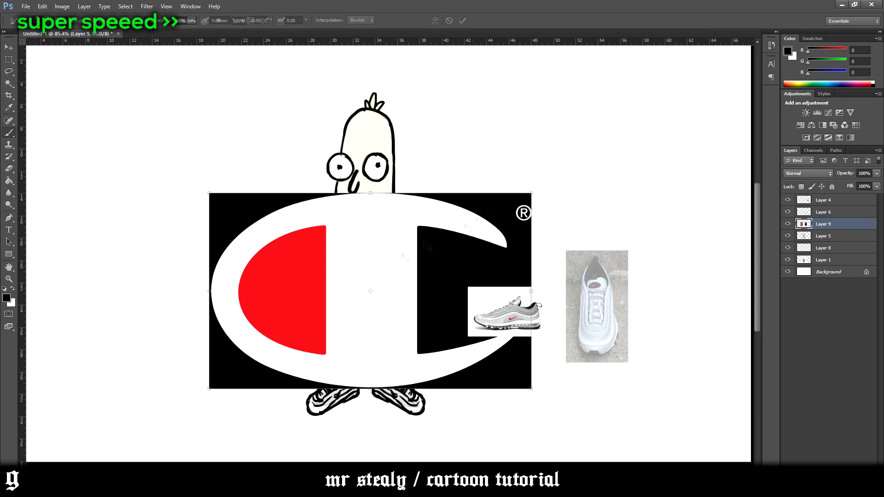
key(ctrl+t)
drag(532, 192, 412, 268)
drag(371, 293, 468, 182)
key(Return)
scroll(377, 285, up, 12)
scroll(306, 237, down, 2)
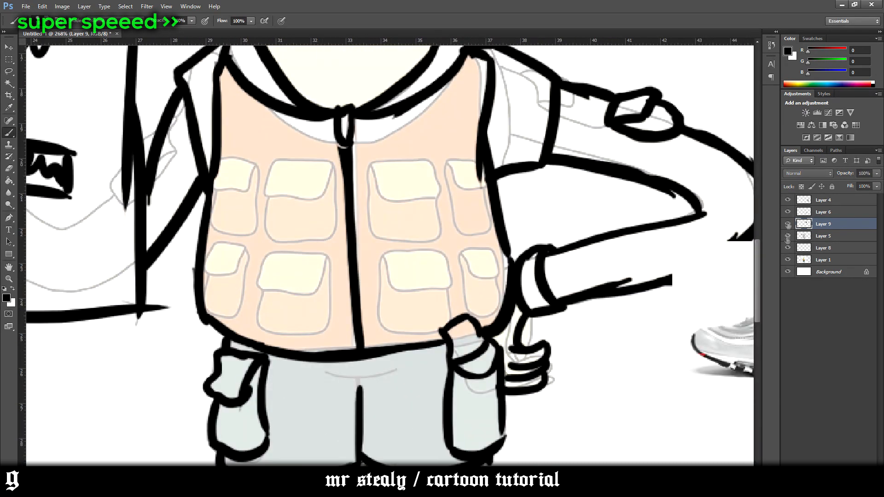
- Add a new layer above Layer 5 and sketch the large outer C curve of the Champion logo across the vest
click(824, 235)
click(859, 474)
scroll(648, 397, down, 6)
scroll(626, 419, up, 3)
scroll(623, 420, right, 2)
scroll(624, 419, down, 1)
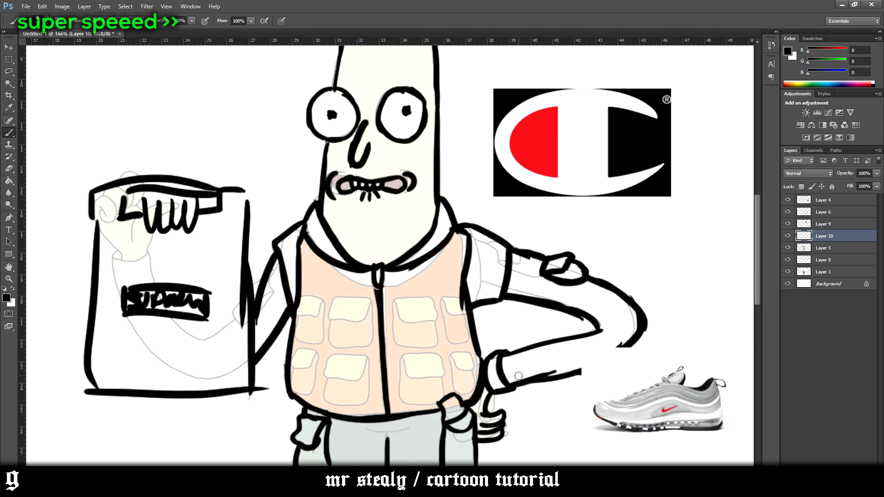
mouse_move(430, 317)
mouse_down()
mouse_move(402, 310)
mouse_move(342, 325)
mouse_move(344, 313)
mouse_move(374, 311)
mouse_move(332, 326)
mouse_move(329, 342)
mouse_up()
key(ctrl+z)
mouse_move(349, 313)
mouse_down()
mouse_move(330, 368)
mouse_move(369, 385)
mouse_move(409, 383)
mouse_move(427, 366)
mouse_up()
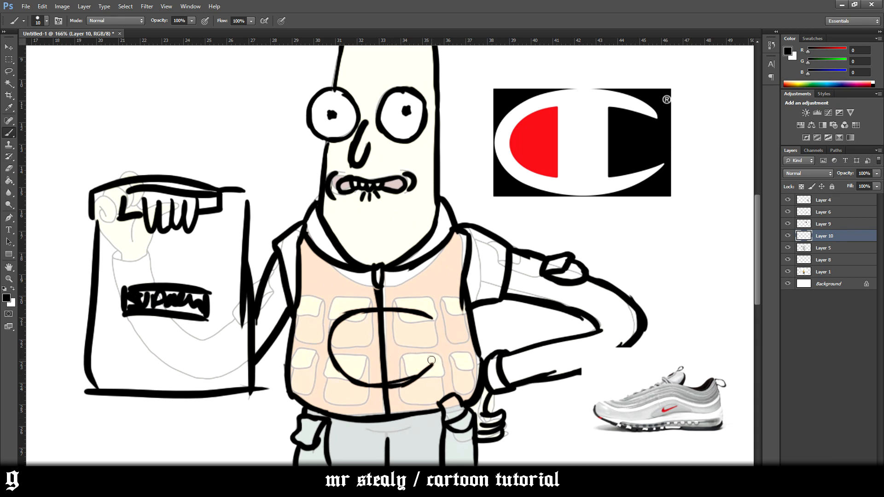
- Sketch the Champion logo's inner edges on the vest, with the open shape right of the zip and the D shape left of it
drag(394, 323, 400, 361)
drag(432, 321, 392, 326)
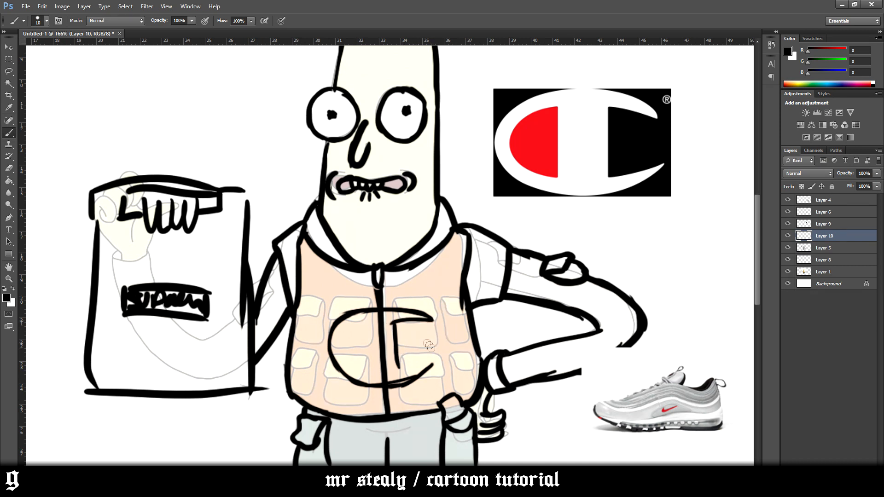
mouse_move(433, 362)
mouse_down()
mouse_move(403, 369)
mouse_move(370, 363)
mouse_up()
key(ctrl+z)
drag(371, 325, 371, 368)
key(ctrl+z)
drag(370, 327, 369, 361)
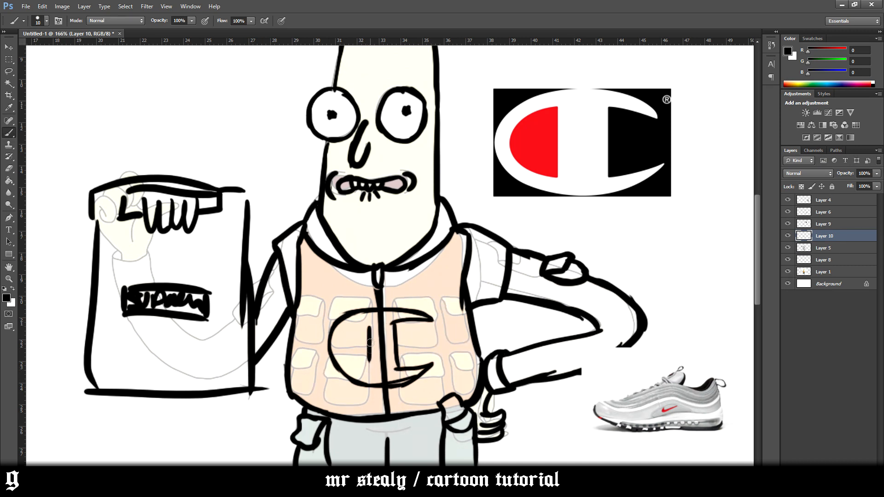
mouse_move(369, 327)
mouse_down()
mouse_move(357, 369)
mouse_move(345, 338)
mouse_up()
key(ctrl+z)
key(ctrl+alt+z)
key(ctrl+z)
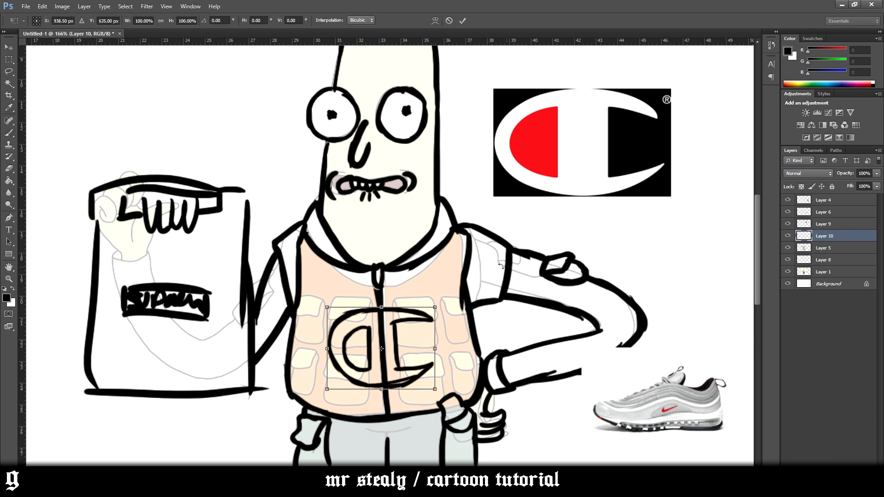
- Rotate the Champion sketch by about 2 degrees, reduce its height slightly and skew it to follow the vest
key(ctrl+t)
drag(449, 312, 434, 314)
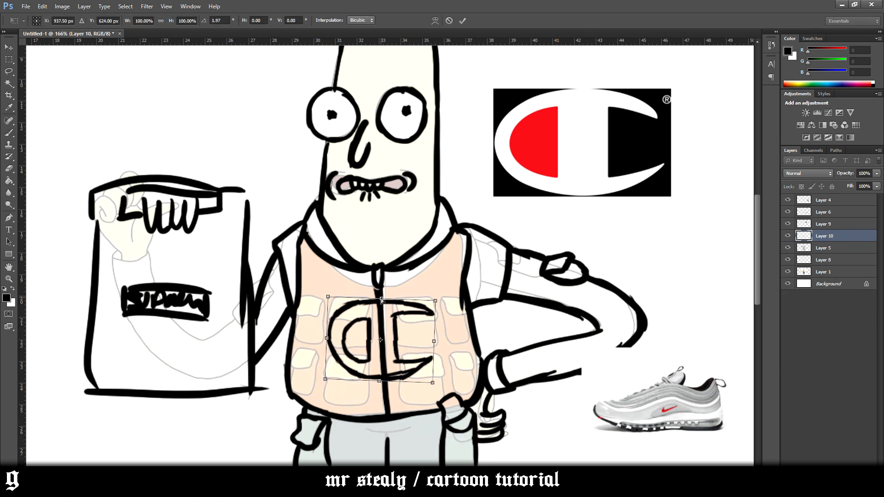
drag(380, 299, 382, 302)
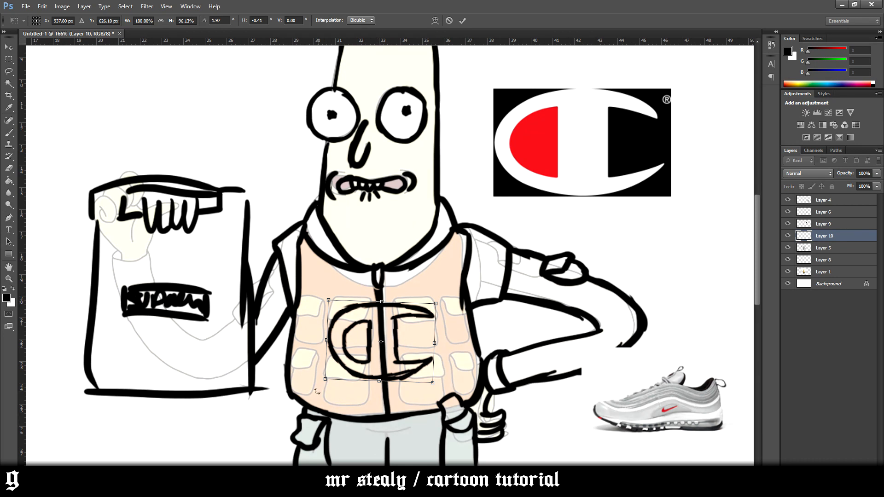
drag(431, 384, 438, 382)
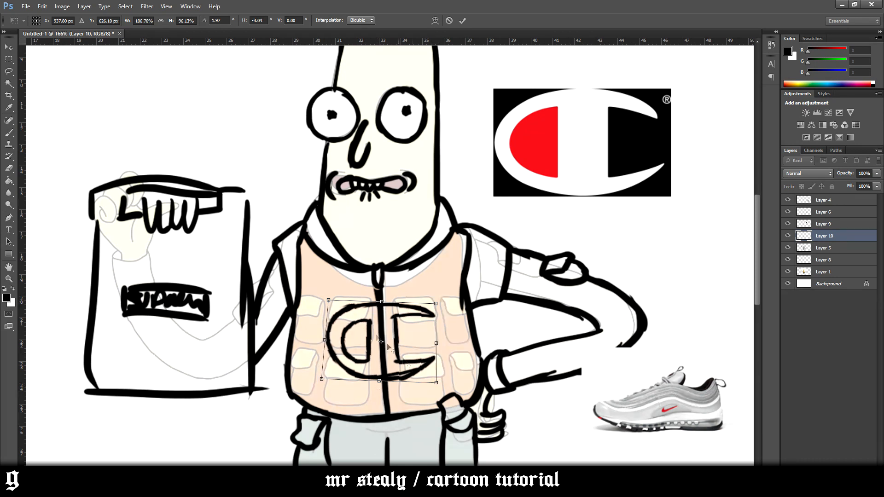
key(Return)
key(b)
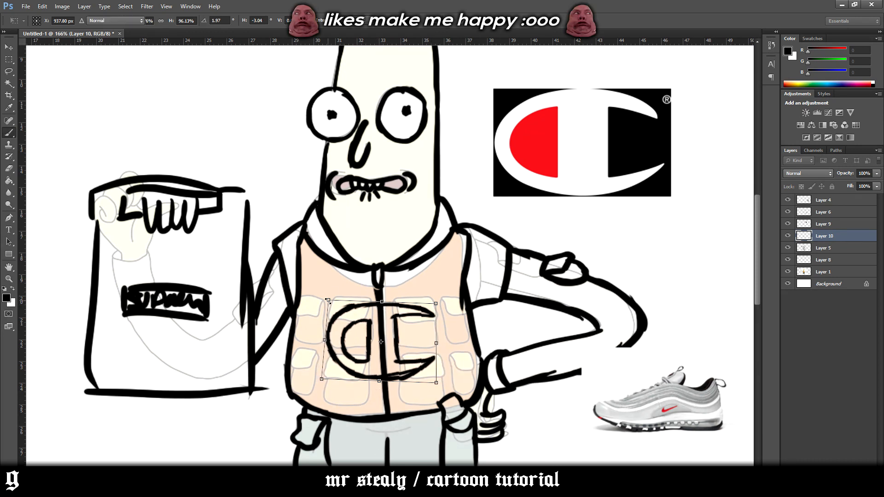
- Shift the Champion sketch about 0.25 cm to the right on the vest
scroll(453, 327, down, 3)
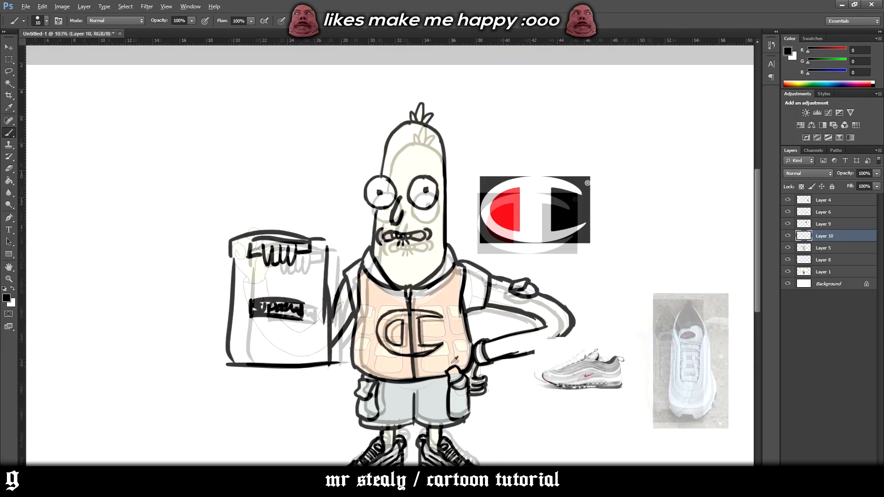
scroll(414, 295, up, 5)
key(ctrl+t)
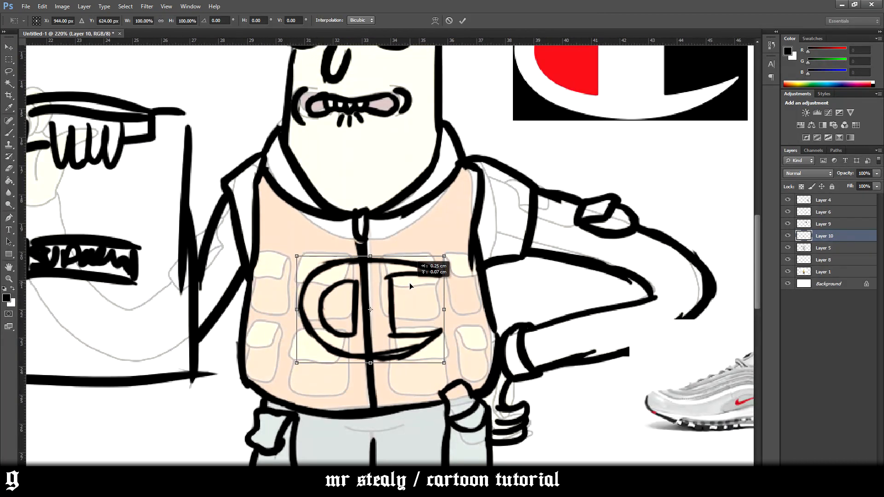
key(Return)
scroll(405, 288, down, 4)
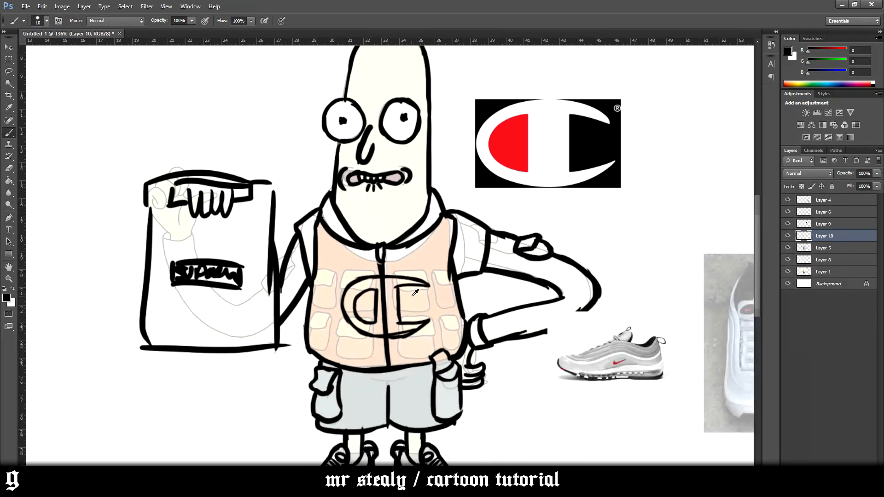
- Sketch the top line and first vertical strokes of a block pattern along the lower forearm sleeve
scroll(437, 345, up, 4)
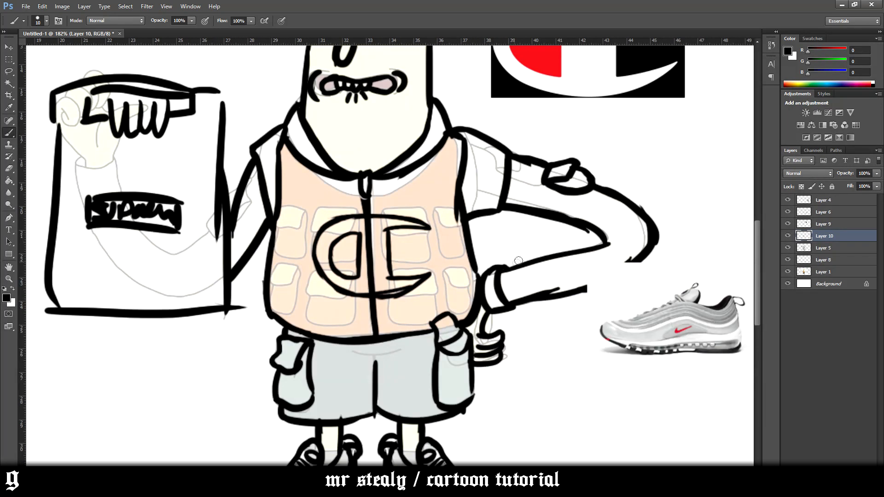
drag(545, 276, 550, 291)
key(ctrl+alt+z)
key(ctrl+alt+z)
drag(532, 278, 607, 259)
drag(562, 275, 559, 294)
drag(577, 270, 573, 295)
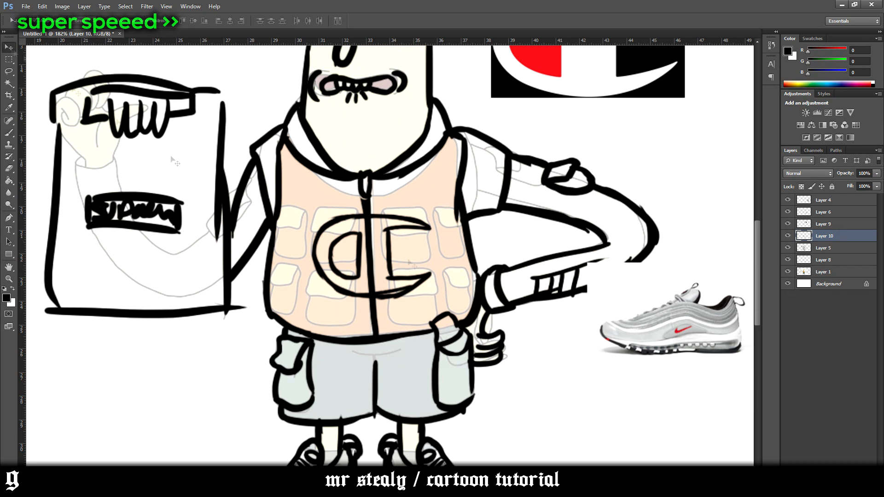
- Move the side-view trainer photo clear of the arm, then complete the forearm outline and continue the block pattern to the elbow
drag(677, 327, 661, 402)
ctrl+click(617, 275)
drag(581, 268, 635, 258)
drag(585, 270, 585, 286)
drag(599, 261, 601, 280)
drag(610, 254, 612, 276)
drag(621, 245, 624, 264)
- Erase the connecting lines between the sleeve strokes on Layer 10 and Layer 5 to leave separate blocks
key(e)
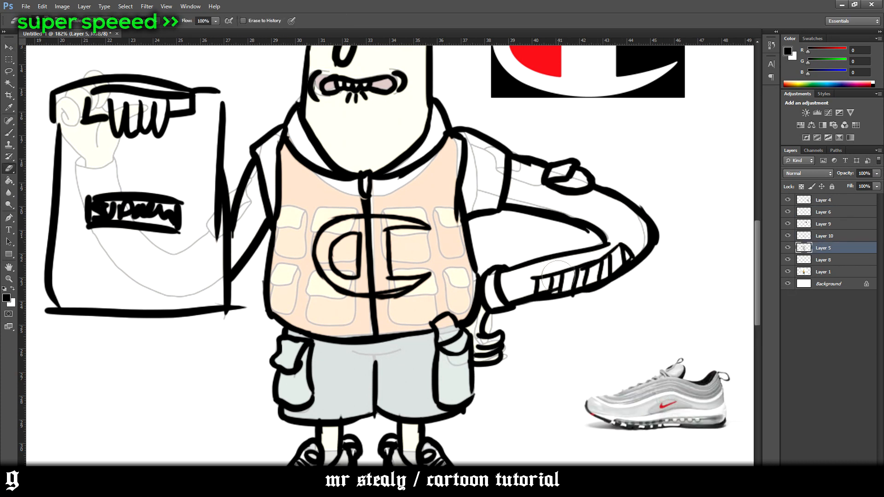
click(788, 236)
click(788, 236)
click(824, 236)
drag(556, 271, 556, 281)
drag(582, 264, 605, 262)
click(824, 249)
drag(582, 270, 585, 263)
- Merge Layer 10, Layer 5 and Layer 8 into a single line-art layer
key(v)
click(547, 239)
click(423, 194)
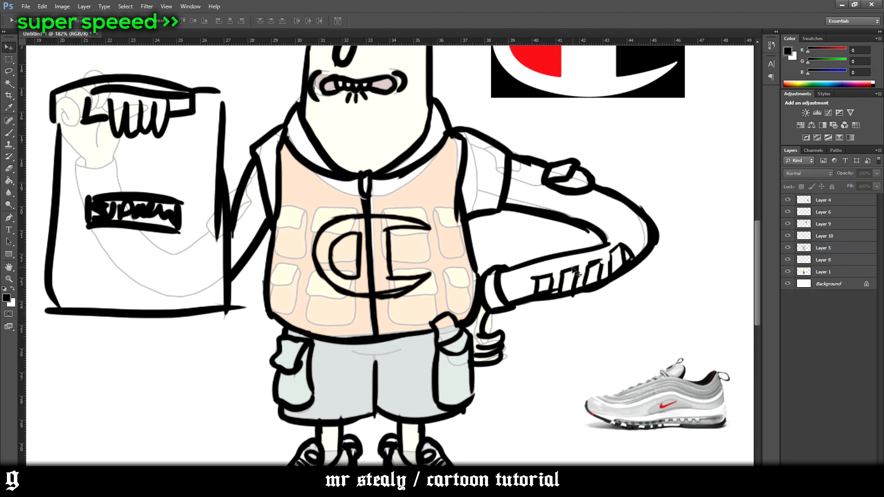
click(836, 236)
ctrl+click(835, 248)
right_click(842, 247)
click(761, 369)
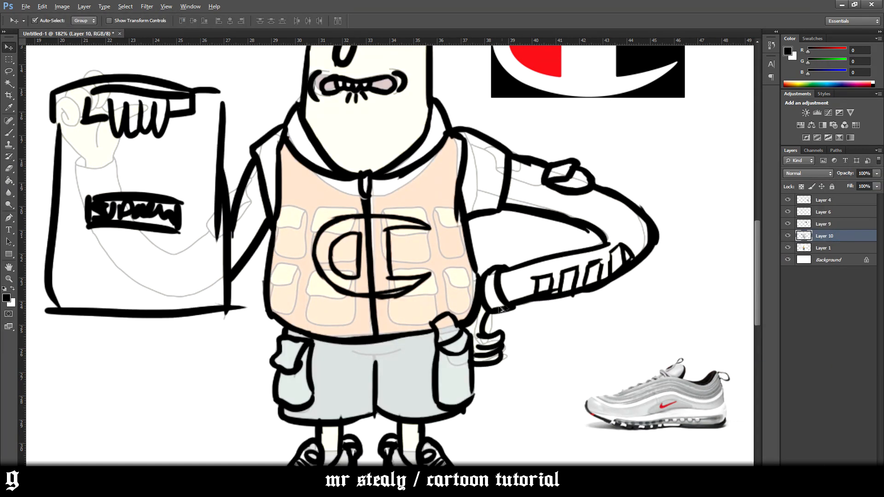
- Erase the scribbled lettering in the bag's label box and hand-letter "supreme" in its place
scroll(506, 336, down, 5)
scroll(252, 301, up, 8)
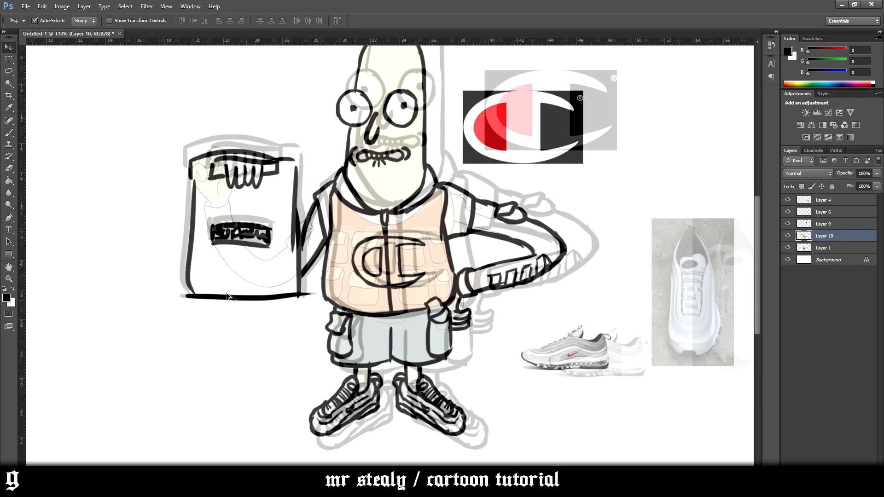
scroll(229, 234, up, 3)
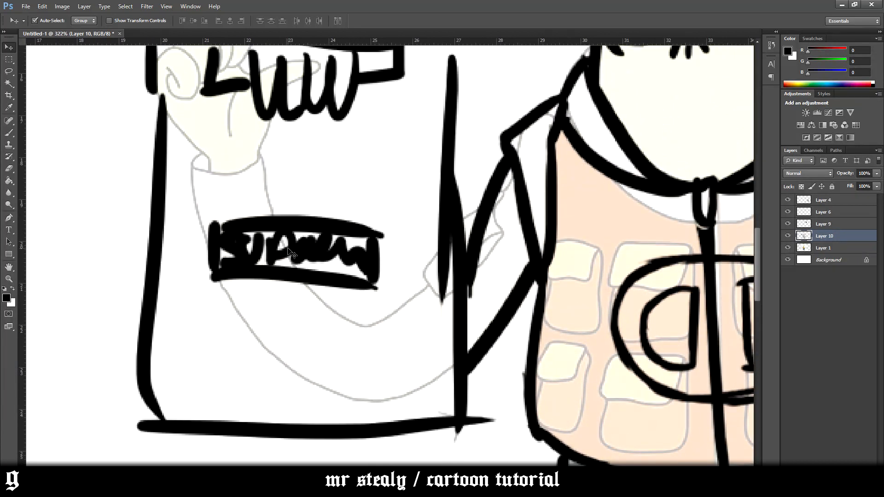
key(e)
mouse_move(291, 253)
mouse_down()
mouse_move(230, 243)
mouse_move(345, 253)
mouse_move(248, 251)
mouse_move(237, 240)
mouse_up()
key(b)
mouse_move(245, 237)
mouse_down()
mouse_move(249, 254)
mouse_move(227, 259)
mouse_move(272, 258)
mouse_move(230, 257)
mouse_up()
key(ctrl+alt+z)
key(ctrl+alt+z)
key(ctrl+z)
mouse_move(245, 237)
mouse_down()
mouse_move(243, 252)
mouse_move(226, 259)
mouse_up()
mouse_move(252, 241)
mouse_down()
mouse_move(269, 257)
mouse_move(332, 250)
mouse_move(366, 261)
mouse_up()
- Lasso the "supreme" lettering and transform it to fit inside the bag's label box
scroll(230, 269, down, 4)
scroll(258, 278, up, 2)
key(l)
drag(171, 244, 173, 235)
key(ctrl+t)
drag(245, 202, 246, 217)
drag(283, 234, 285, 229)
key(Return)
key(b)
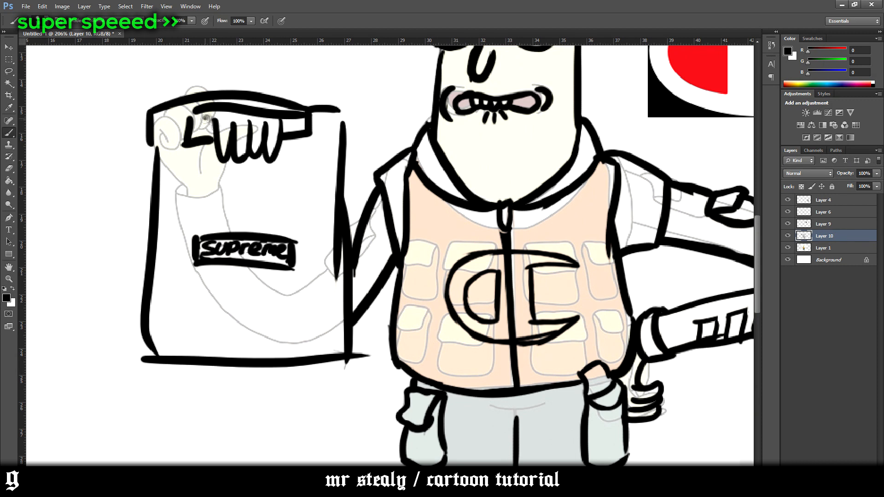
- Draw the upper lines of the fingers inside the bag's handle opening
drag(243, 120, 251, 139)
drag(259, 119, 269, 140)
drag(228, 118, 235, 134)
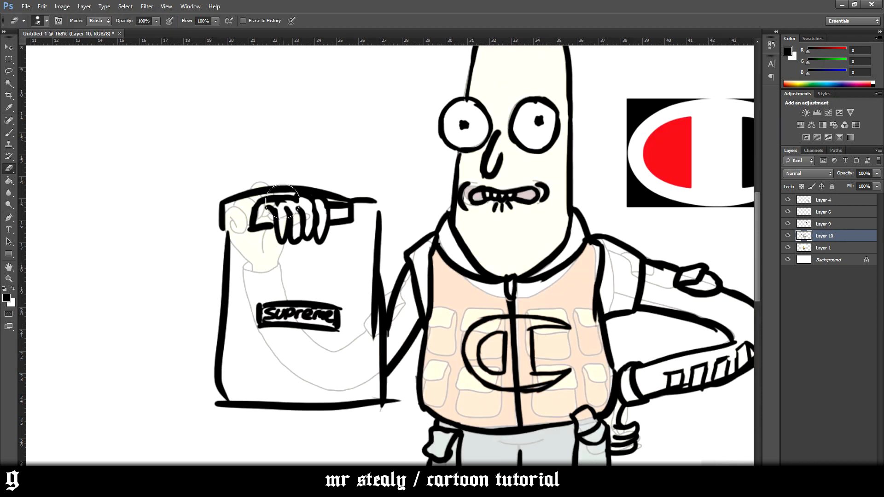
- Clean up the handle line above the fingers with a smaller eraser and close the bag's upper corner nearest the body
drag(292, 199, 283, 202)
key(bracketleft)
key(bracketleft)
key(bracketleft)
drag(291, 199, 278, 204)
key(b)
key(ctrl+z)
drag(279, 195, 277, 198)
key(ctrl+z)
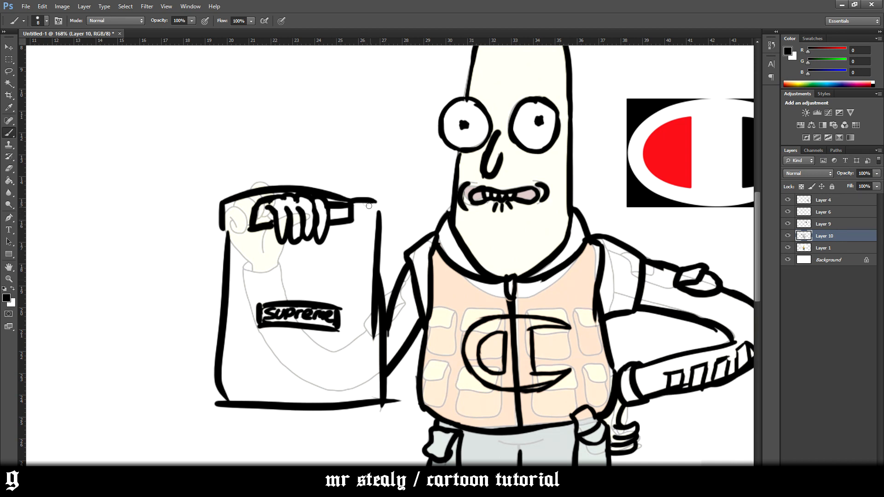
mouse_move(331, 192)
mouse_down()
mouse_move(385, 199)
mouse_move(354, 198)
mouse_move(383, 199)
mouse_move(381, 255)
mouse_up()
key(ctrl+z)
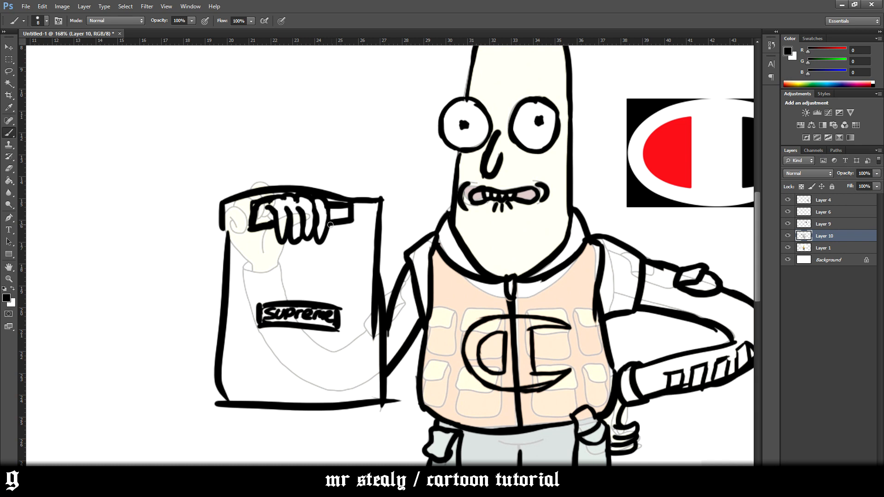
- Lasso the whole bag with its gripping hand and enlarge it to about 107%
scroll(359, 209, down, 3)
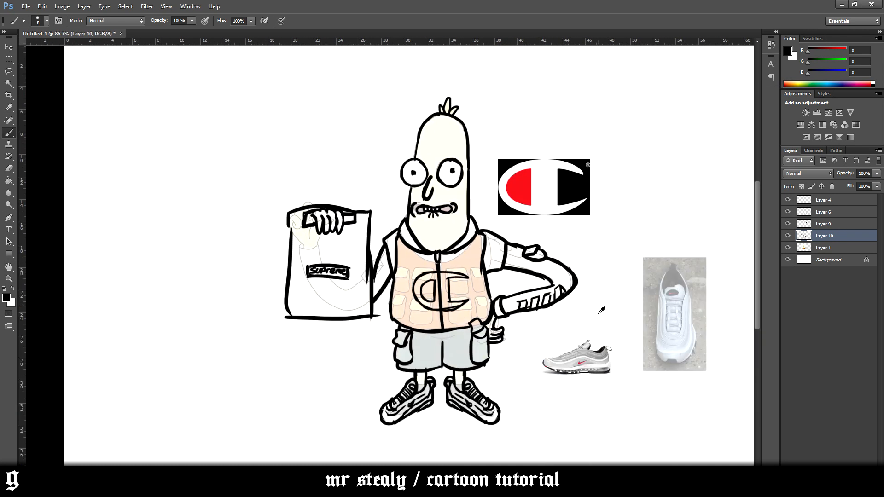
scroll(599, 308, up, 2)
scroll(454, 304, up, 2)
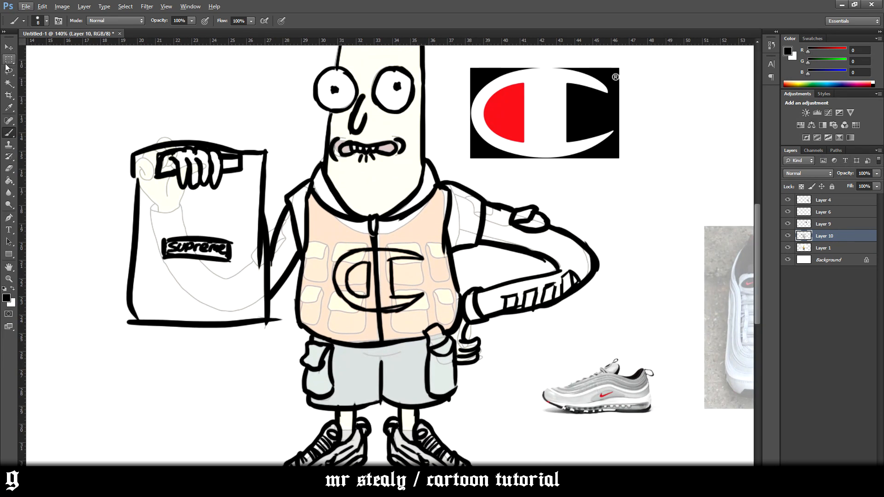
click(7, 69)
mouse_move(272, 299)
mouse_down()
mouse_move(276, 159)
mouse_move(132, 101)
mouse_move(72, 216)
mouse_move(104, 389)
mouse_move(251, 397)
mouse_up()
key(ctrl+t)
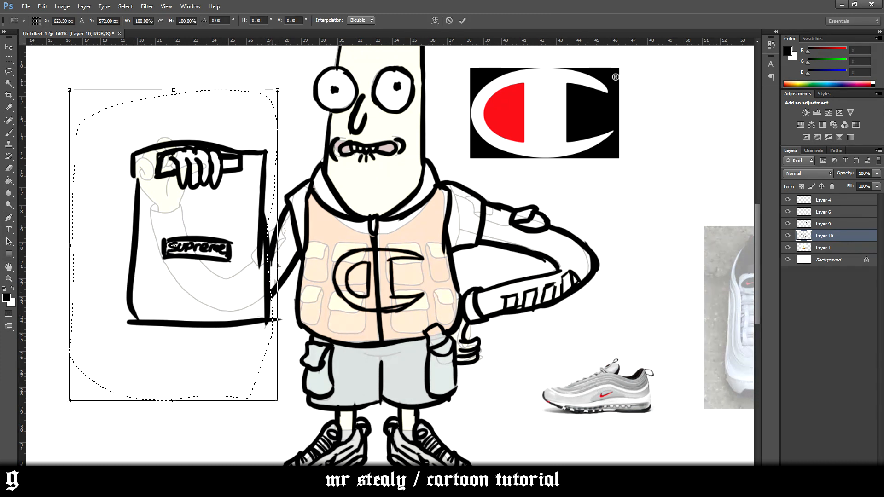
drag(277, 91, 289, 90)
drag(276, 138, 276, 144)
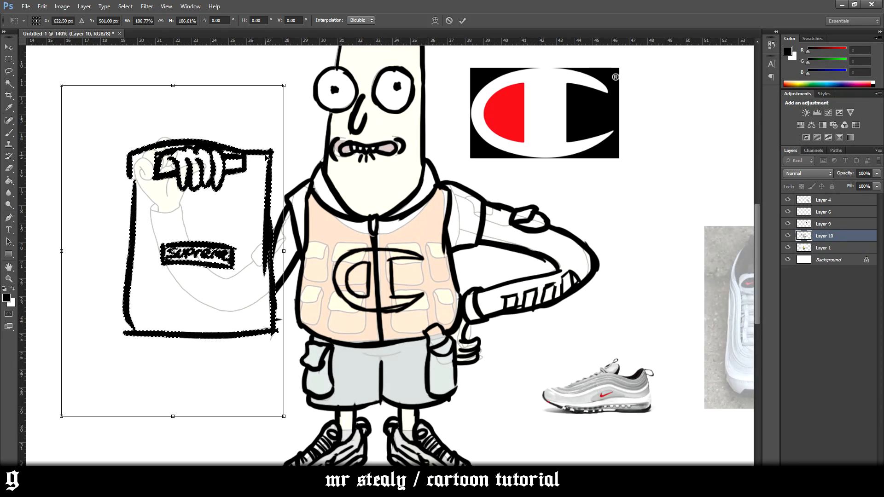
key(Return)
key(ctrl+d)
- Lasso the "supreme" label box on the bag, enlarge it to about 137% and clear the selection
mouse_move(218, 294)
mouse_down()
mouse_move(133, 274)
mouse_move(148, 225)
mouse_up()
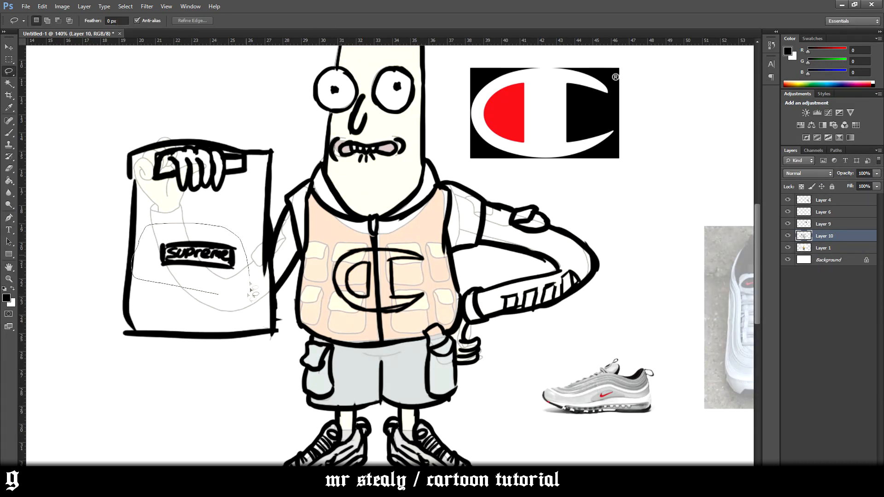
drag(250, 282, 251, 284)
key(ctrl+t)
mouse_move(250, 223)
mouse_down()
mouse_move(296, 188)
mouse_move(273, 209)
mouse_up()
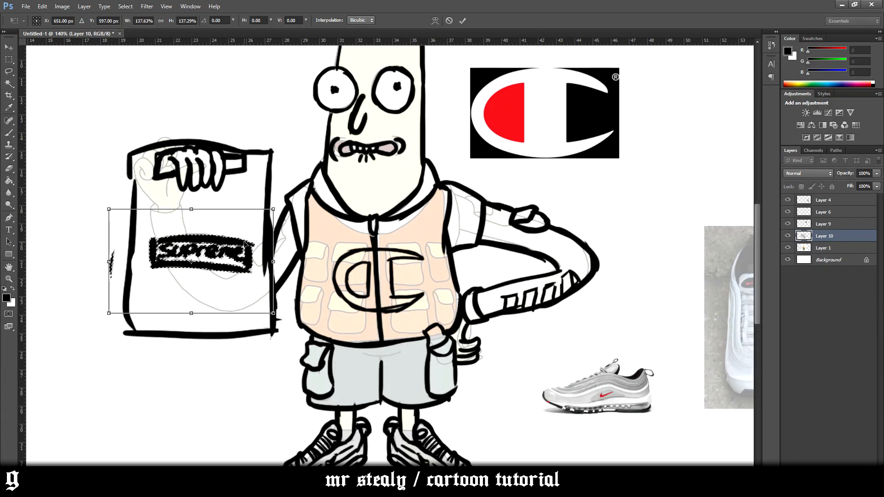
key(Return)
key(ctrl+d)
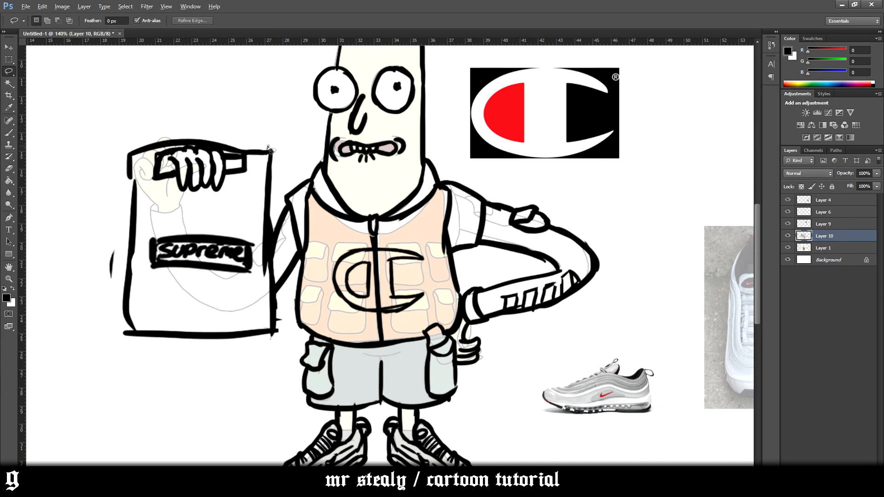
- Brush curved black stripes across both socks between the shorts and the trainers
scroll(327, 285, down, 3)
scroll(341, 331, up, 5)
key(b)
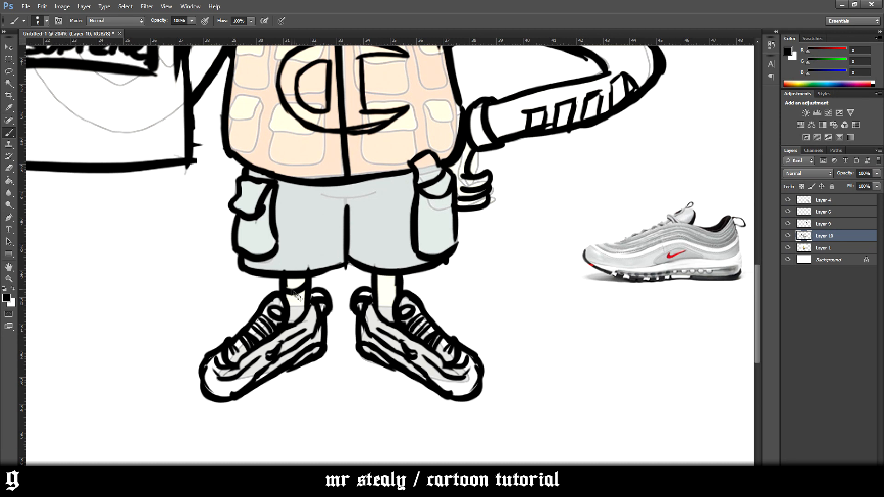
drag(289, 280, 306, 280)
drag(284, 285, 307, 287)
drag(372, 287, 398, 278)
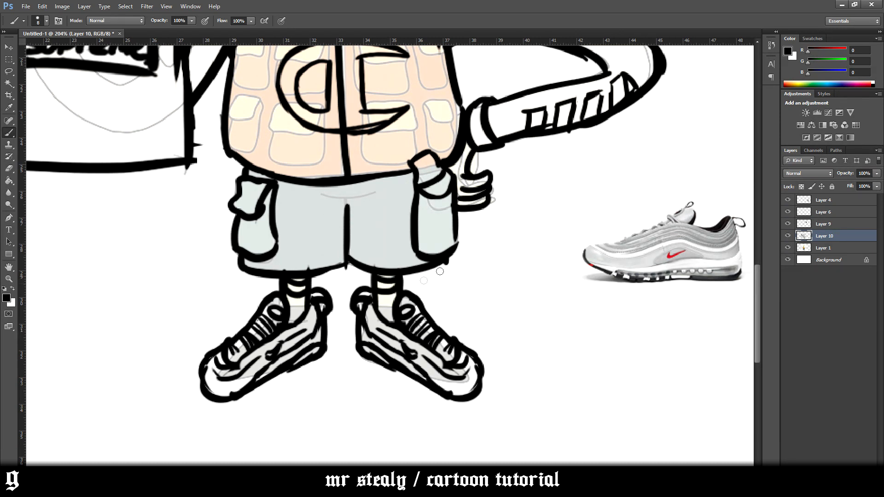
scroll(440, 271, down, 3)
scroll(408, 302, up, 4)
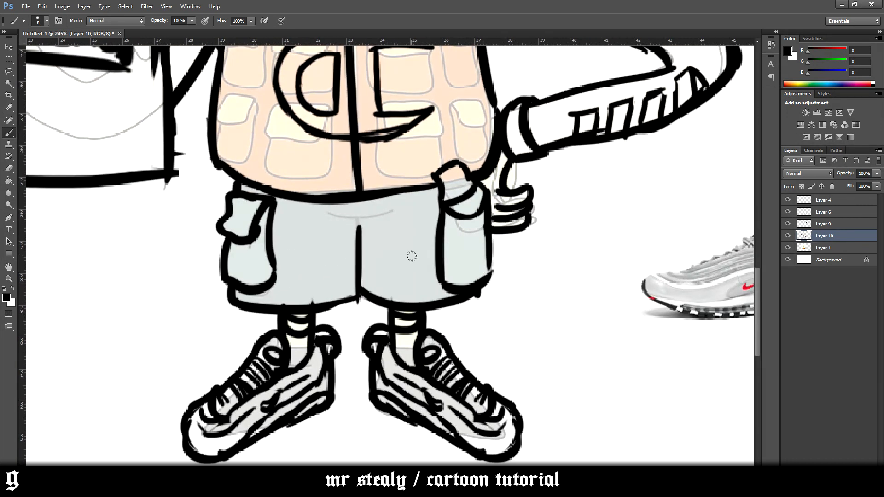
scroll(419, 243, down, 3)
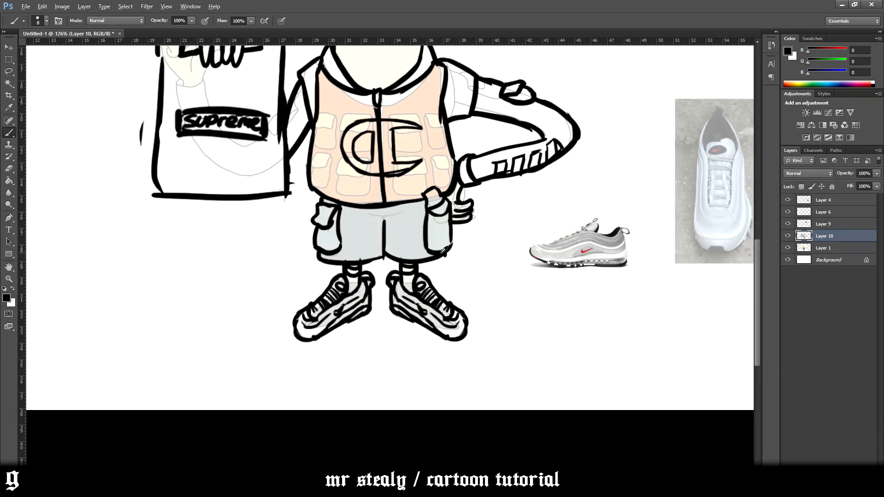
scroll(284, 259, up, 4)
scroll(322, 428, down, 4)
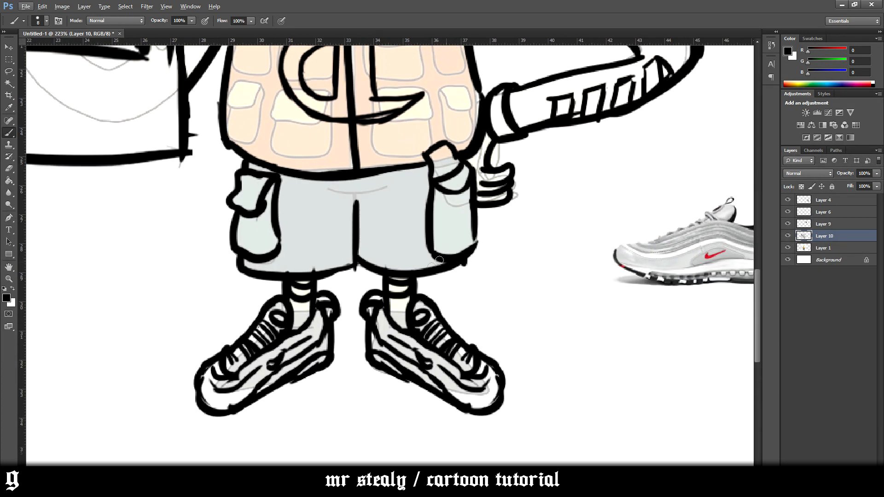
scroll(391, 287, up, 3)
scroll(390, 286, up, 2)
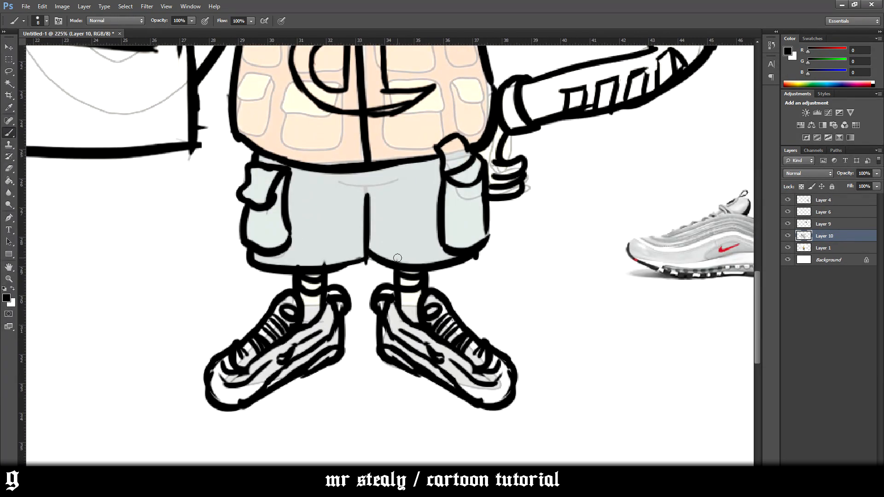
scroll(398, 258, down, 4)
scroll(417, 225, up, 2)
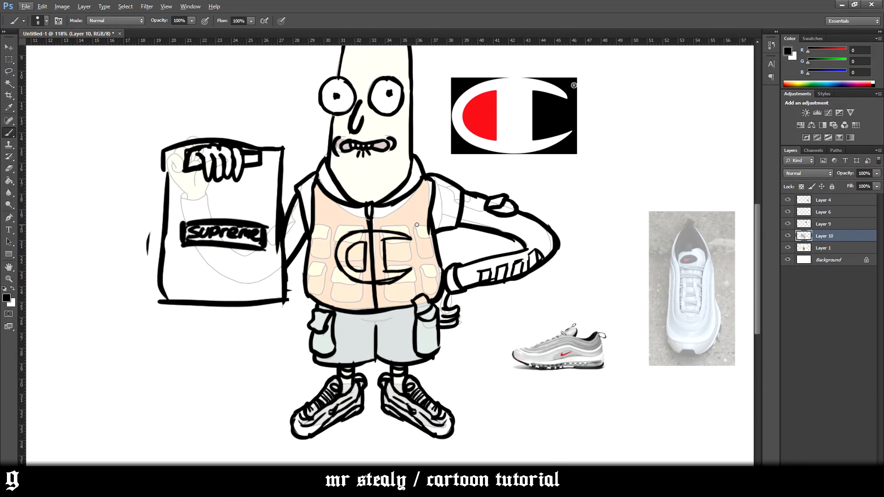
scroll(416, 225, down, 2)
scroll(428, 421, up, 5)
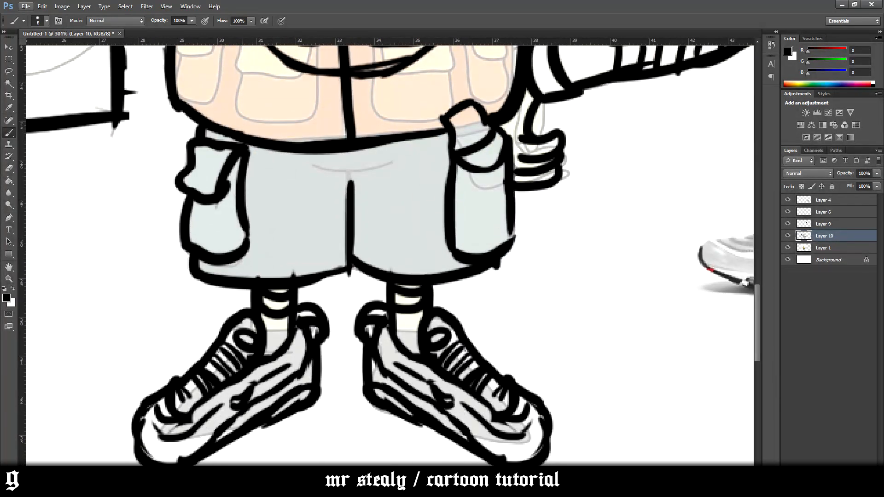
- Switch to the Chrome window with the champion logo results and search Google for "bape shark face" images
mouse_move(225, 456)
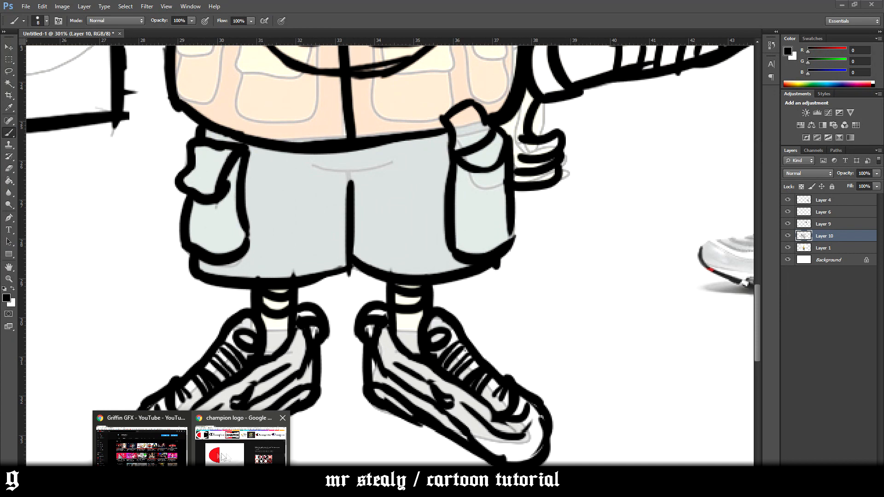
click(240, 428)
drag(138, 62, 44, 70)
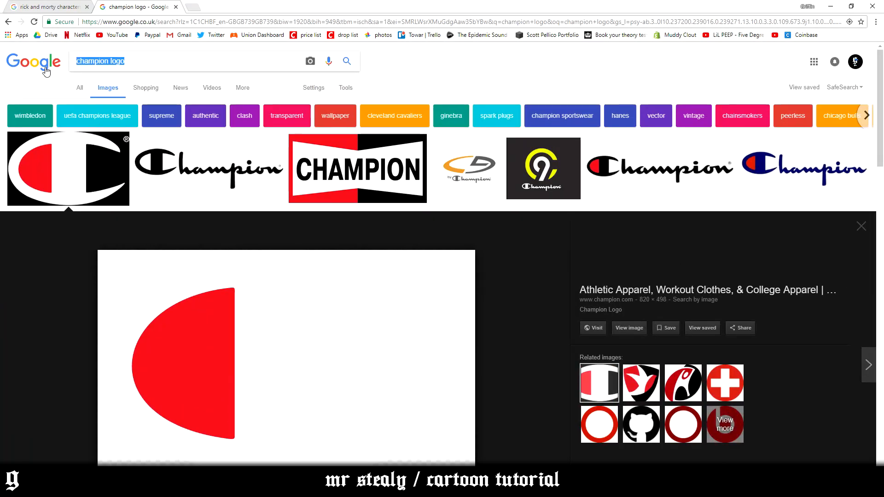
text(bape shark fac)
key(Return)
click(104, 112)
- Copy the red shark face picture, paste it into the Photoshop drawing and place it beside the character's feet below the bag
click(274, 173)
right_click(281, 263)
click(317, 358)
key(alt+Tab)
key(ctrl+v)
scroll(349, 221, down, 3)
drag(378, 235, 127, 263)
- Draw the arched outline of a shark mouth across the front of the shorts, centred on the middle seam
mouse_move(336, 212)
mouse_down()
mouse_move(309, 213)
mouse_move(296, 240)
mouse_up()
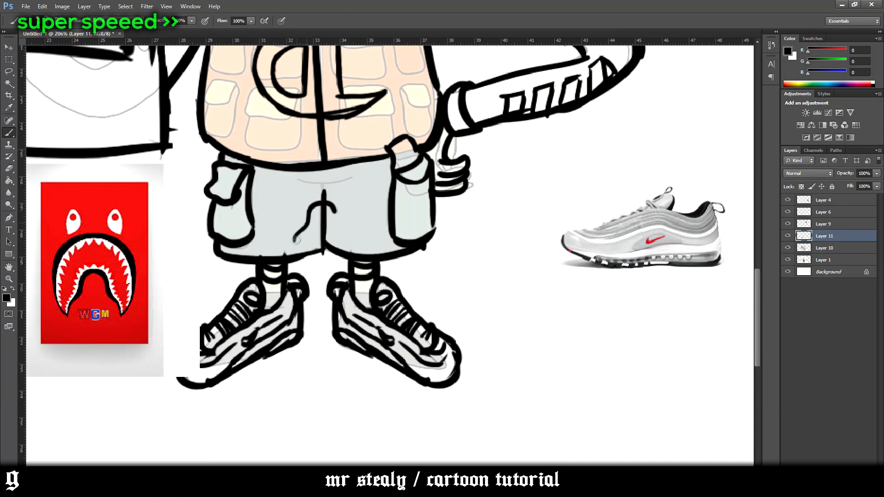
drag(343, 221, 346, 242)
drag(320, 186, 288, 201)
mouse_move(296, 241)
mouse_down()
mouse_move(286, 236)
mouse_move(287, 200)
mouse_up()
mouse_move(348, 244)
mouse_down()
mouse_move(361, 207)
mouse_move(287, 174)
mouse_up()
- Redraw the shark's two eyes just below the vest's hem and add jagged teeth inside the mouth outline
drag(342, 183, 352, 162)
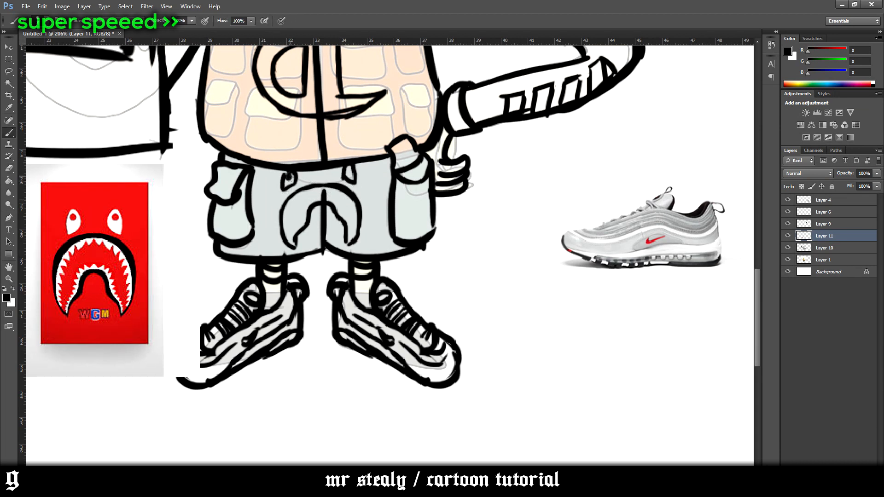
key(ctrl+alt+z)
key(ctrl+alt+z)
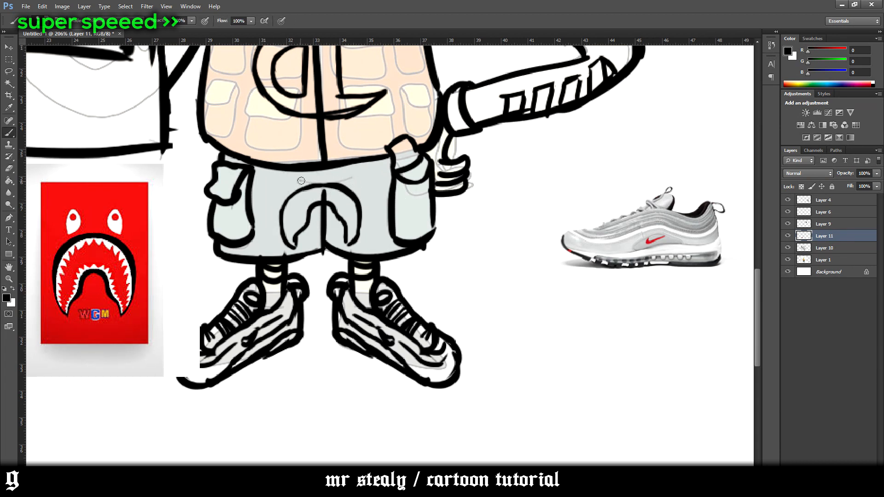
drag(291, 191, 286, 174)
drag(344, 183, 352, 163)
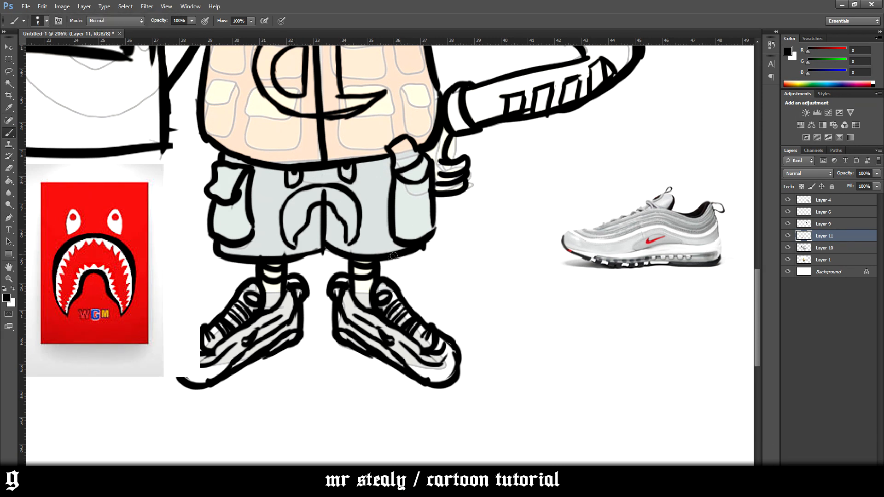
mouse_move(293, 240)
mouse_down()
mouse_move(283, 213)
mouse_move(322, 189)
mouse_move(350, 199)
mouse_move(300, 232)
mouse_move(322, 195)
mouse_move(341, 204)
mouse_move(349, 242)
mouse_up()
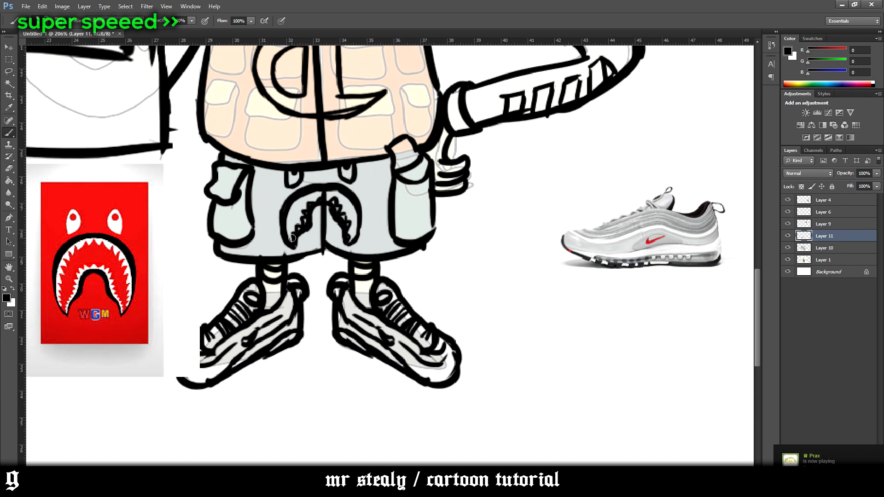
mouse_move(290, 214)
mouse_down()
mouse_move(329, 190)
mouse_move(354, 202)
mouse_move(352, 230)
mouse_up()
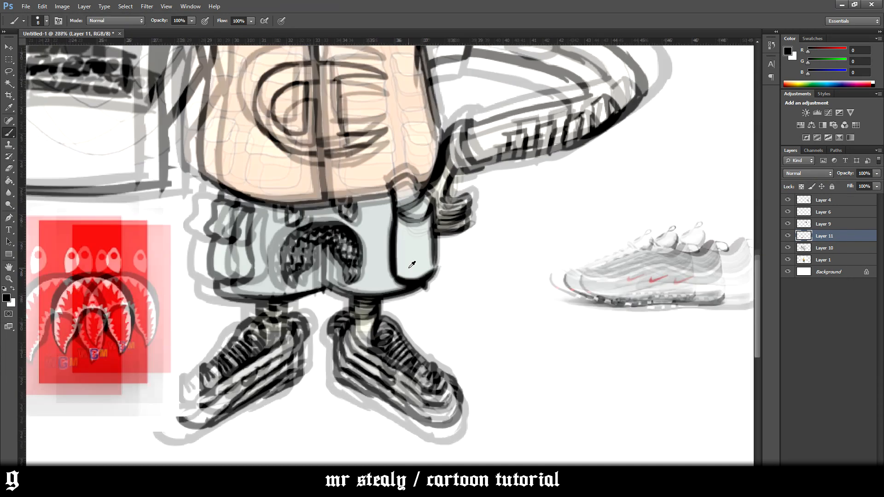
- On Layer 10, erase the inner and upper flap lines of the shorts pocket nearest the hand on the hip
scroll(432, 278, up, 5)
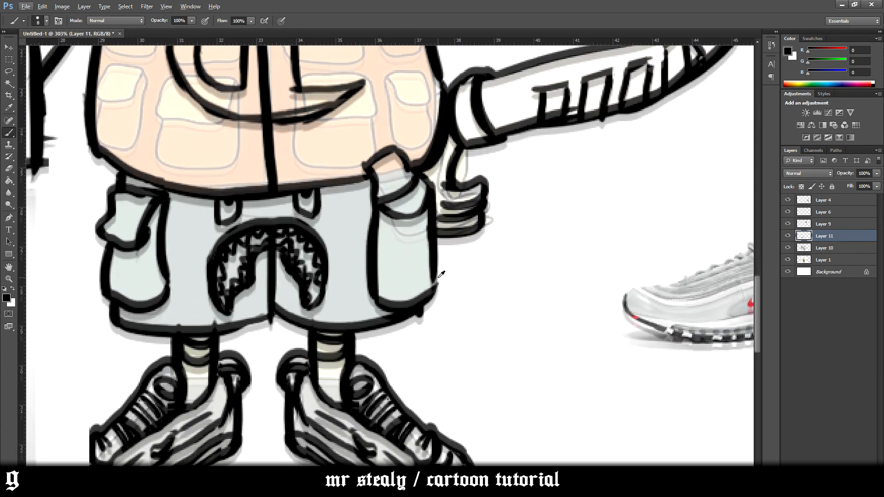
scroll(439, 278, up, 4)
key(e)
click(402, 274)
key(b)
key(e)
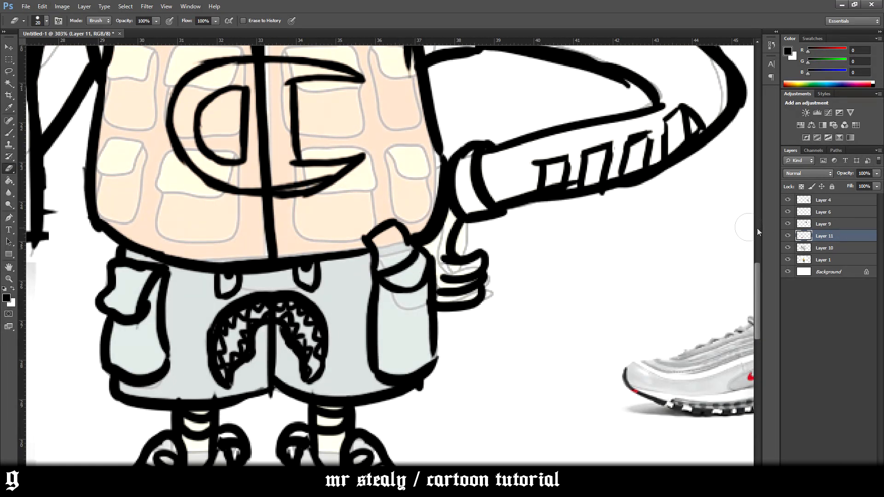
click(820, 248)
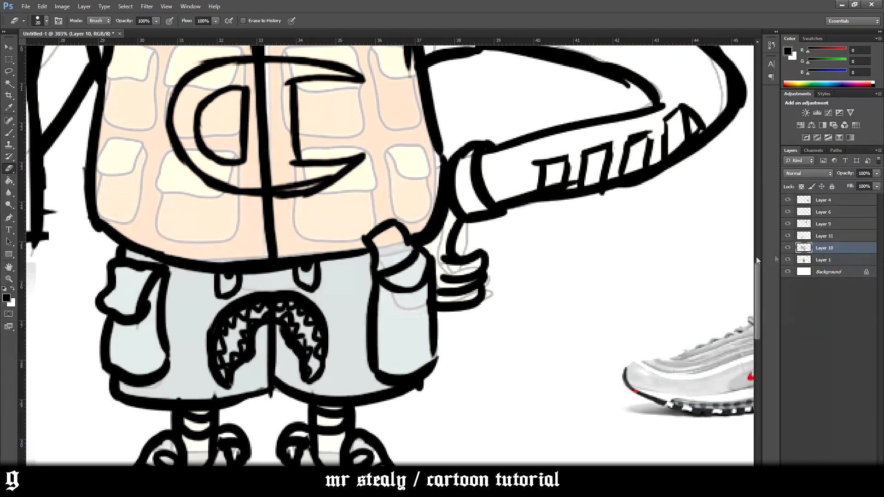
mouse_move(397, 257)
mouse_down()
mouse_move(407, 251)
mouse_move(396, 228)
mouse_move(393, 260)
mouse_move(393, 222)
mouse_up()
- Draw the upright outer edge of an object sticking out of the pocket beside the hand on the hip
key(b)
key(ctrl+z)
drag(390, 286, 393, 222)
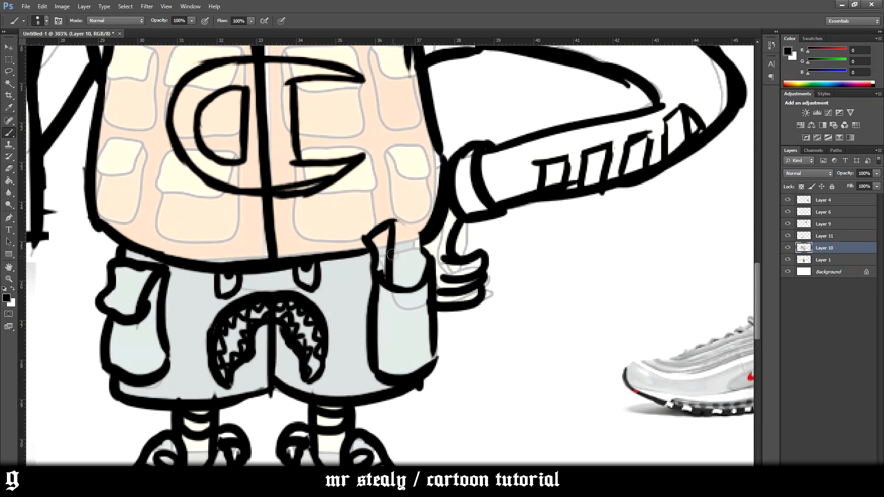
key(ctrl+z)
drag(422, 277, 419, 239)
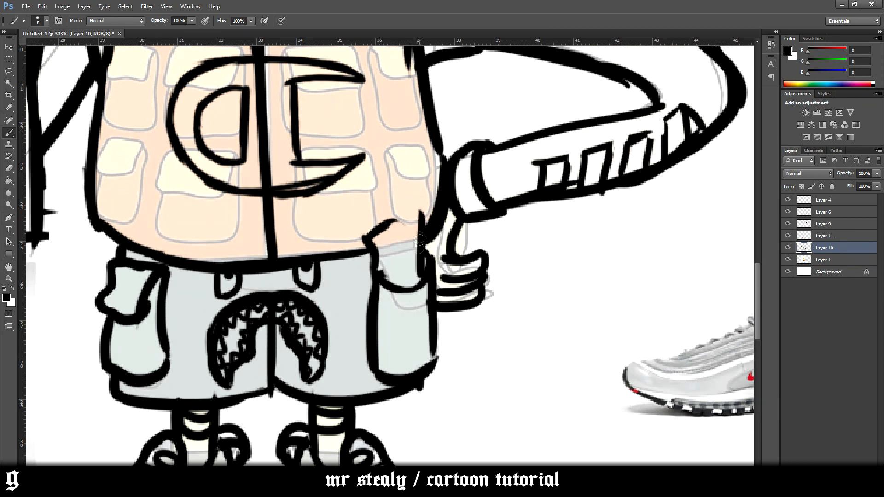
mouse_move(419, 280)
mouse_down()
mouse_move(416, 216)
mouse_move(406, 255)
mouse_move(394, 210)
mouse_move(390, 267)
mouse_up()
drag(395, 216, 389, 280)
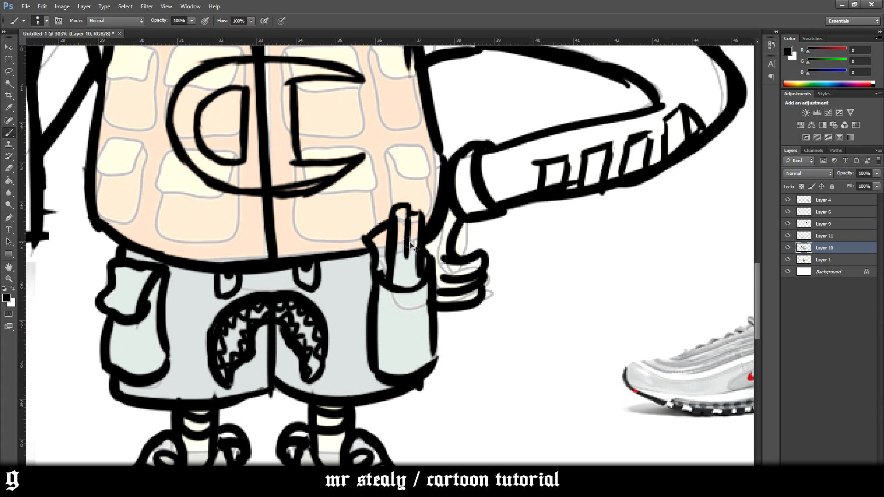
key(ctrl+alt+z)
key(ctrl+alt+z)
key(ctrl+alt+z)
key(ctrl+alt+z)
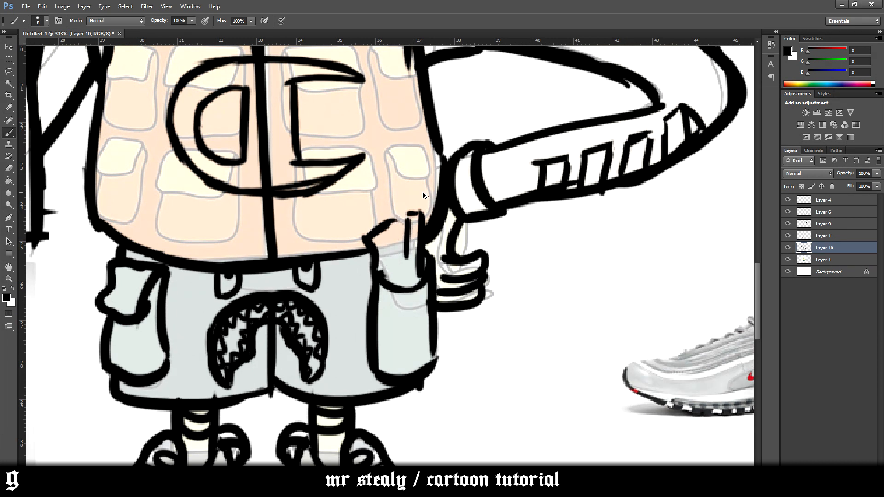
- Draw the inner edge, flat top and vertical dividing line of the boxy object in the pocket
mouse_move(191, 488)
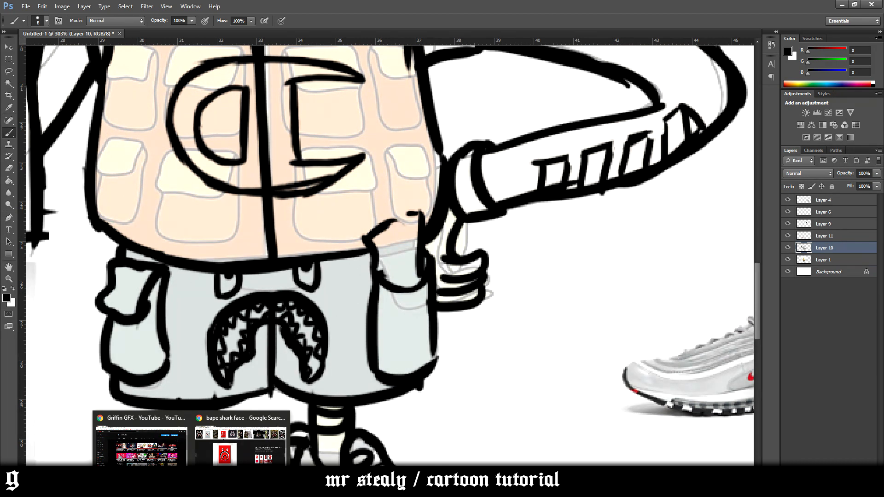
drag(390, 282, 389, 256)
mouse_move(390, 213)
mouse_down()
mouse_move(390, 276)
mouse_move(418, 212)
mouse_move(417, 225)
mouse_up()
drag(407, 212, 405, 249)
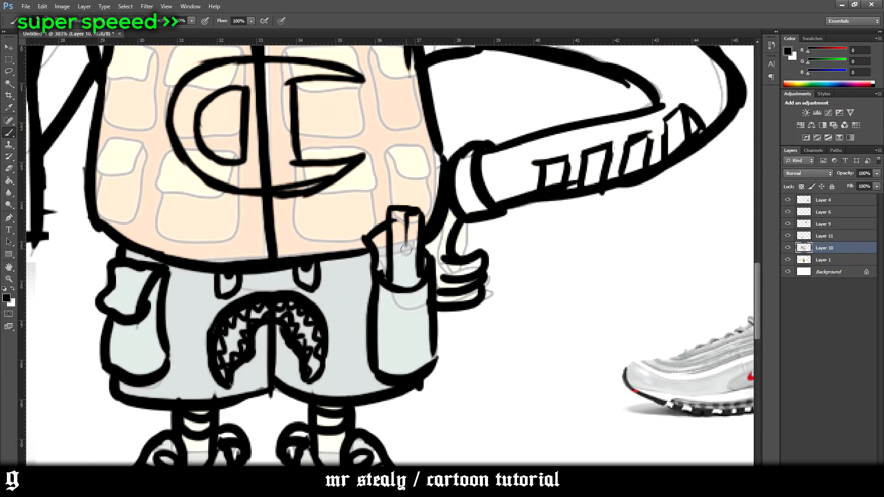
- Add a narrow stepped tip on top of the pocket object and a small square detail on its inner side
drag(394, 207, 395, 200)
mouse_move(395, 200)
mouse_down()
mouse_move(406, 201)
mouse_move(398, 183)
mouse_move(405, 203)
mouse_up()
drag(398, 196, 403, 197)
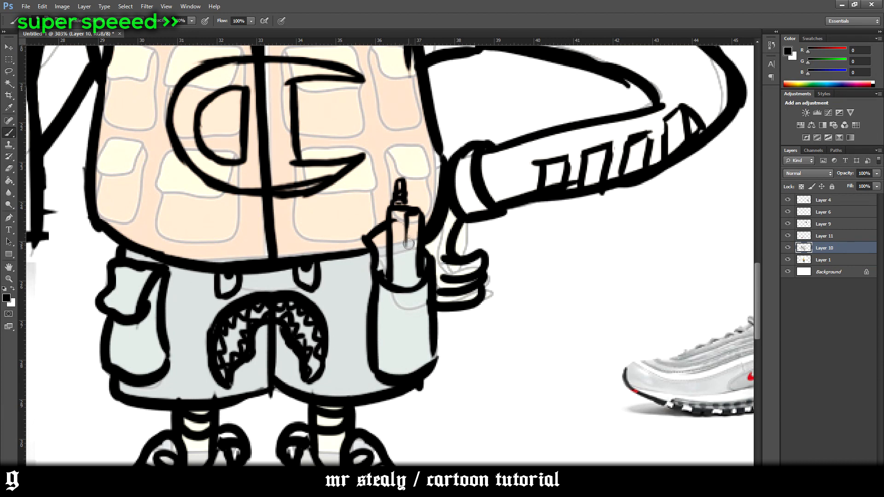
mouse_move(407, 237)
mouse_down()
mouse_move(405, 259)
mouse_move(387, 252)
mouse_up()
drag(382, 251, 386, 240)
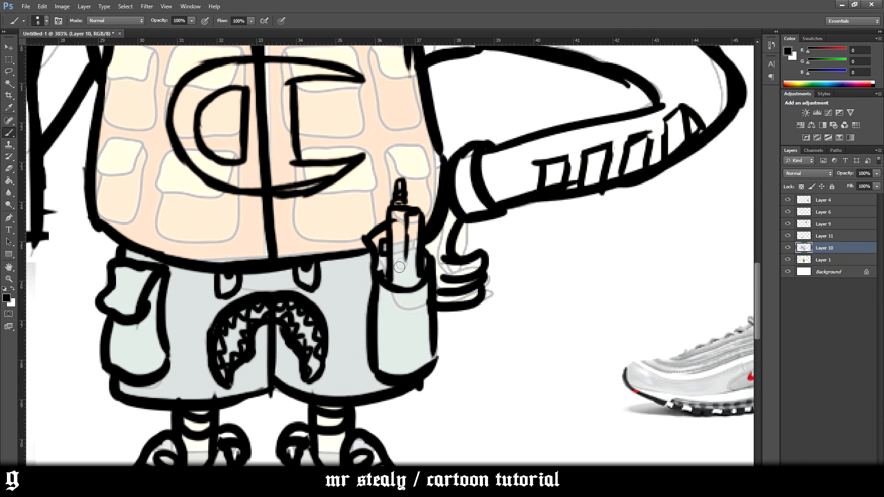
- Draw short crease lines along the inner side and lower edge of the pocket holding the object
drag(387, 317, 384, 348)
drag(385, 318, 379, 324)
drag(395, 364, 419, 349)
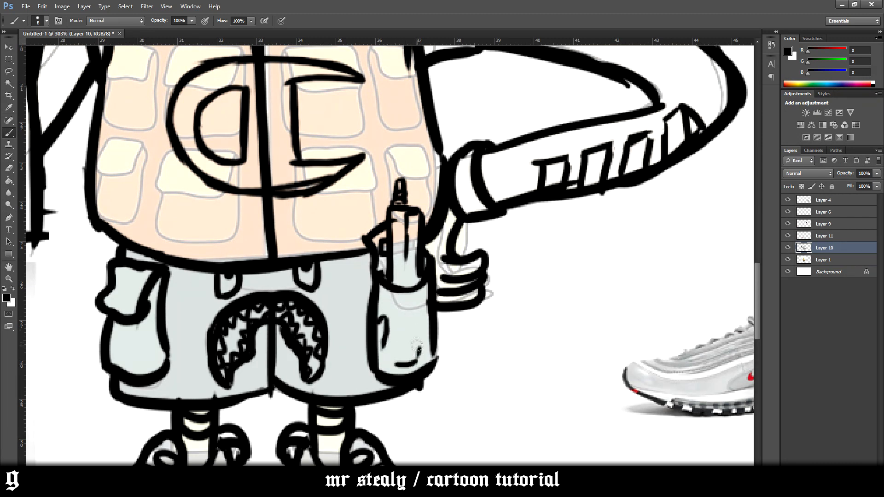
- Erase a section of the pocket's outer edge below the hand and outline a small curved opening there
scroll(410, 324, down, 10)
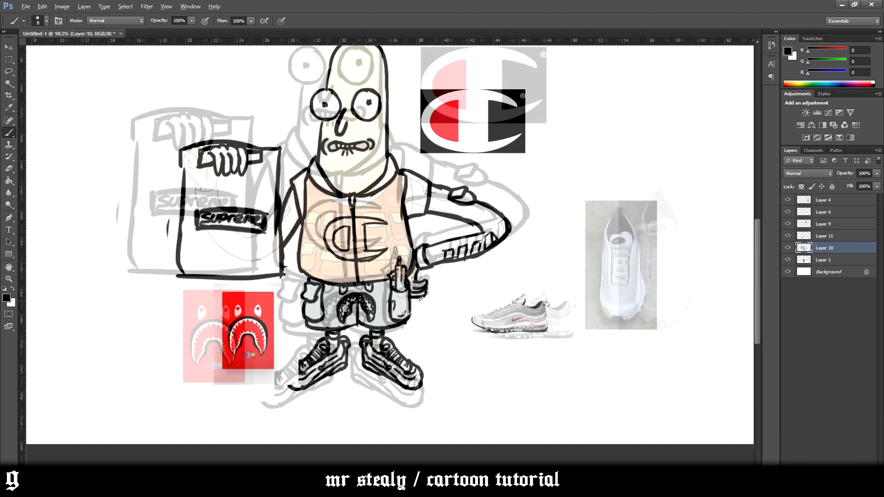
scroll(420, 307, up, 6)
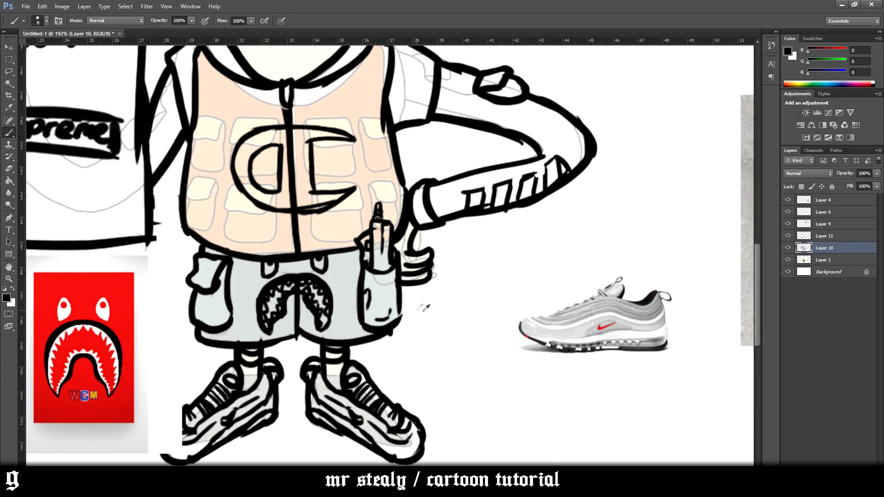
scroll(425, 307, up, 4)
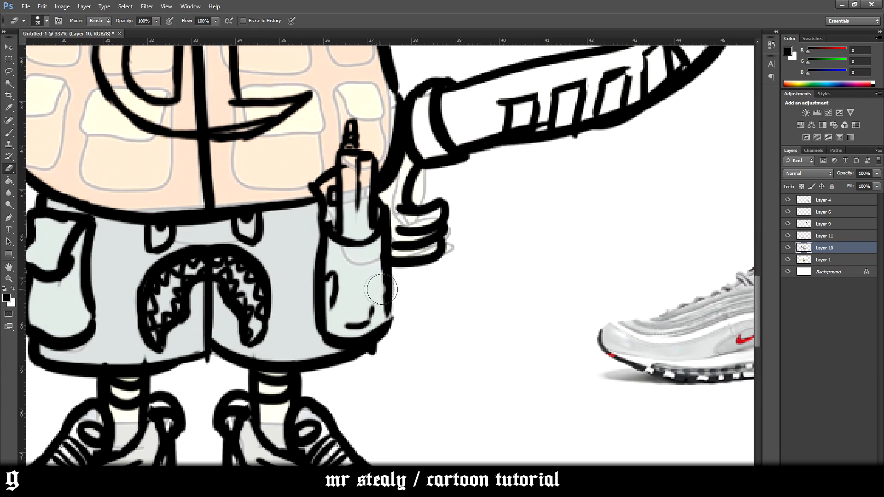
drag(387, 284, 389, 322)
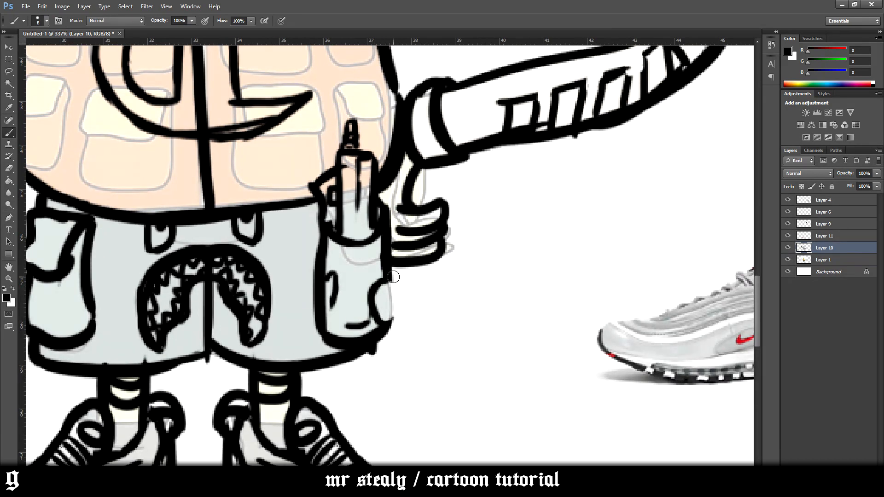
- Draw a horizontal boxy object with a narrower squared tip sticking out of the opening in the pocket's outer edge
drag(389, 290, 425, 291)
mouse_move(383, 317)
mouse_down()
mouse_move(432, 315)
mouse_move(428, 298)
mouse_move(430, 318)
mouse_up()
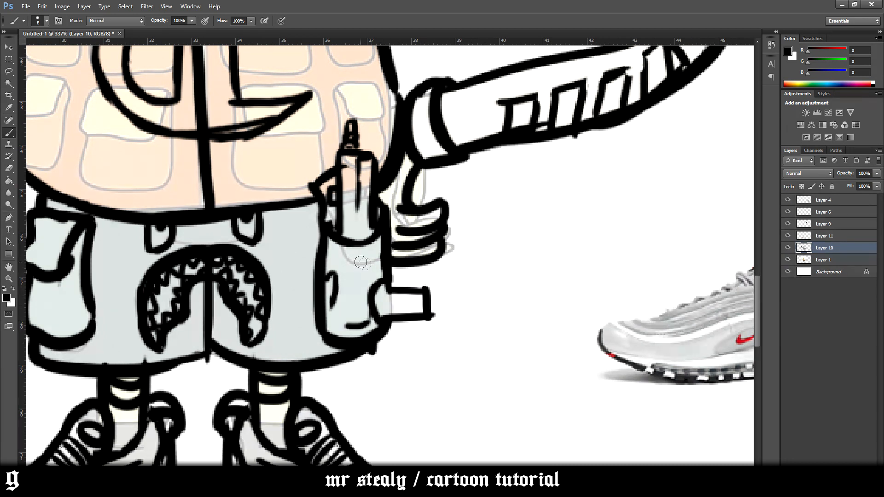
drag(390, 292, 391, 310)
drag(428, 313, 447, 298)
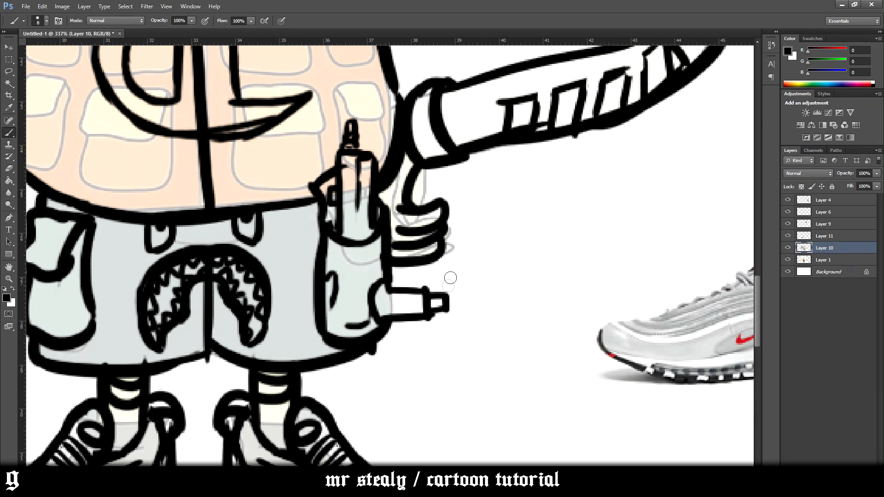
- Erase the horizontal object and draw a short, upward-slanting pointed shape poking out of the pocket opening instead
scroll(451, 275, down, 10)
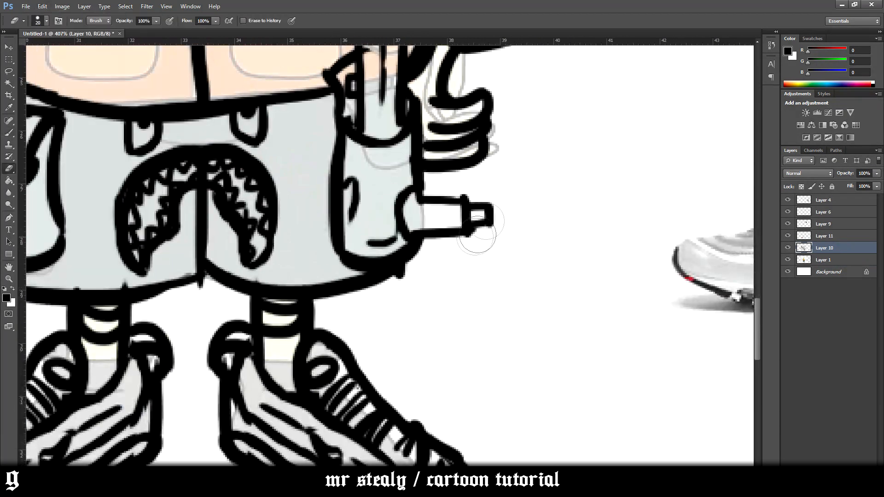
drag(459, 226, 434, 198)
key(b)
mouse_move(417, 237)
mouse_down()
mouse_move(429, 222)
mouse_move(423, 200)
mouse_move(413, 199)
mouse_move(429, 187)
mouse_up()
mouse_move(435, 185)
mouse_down()
mouse_move(443, 206)
mouse_move(450, 191)
mouse_move(441, 192)
mouse_move(419, 242)
mouse_move(450, 195)
mouse_move(420, 190)
mouse_move(436, 194)
mouse_move(409, 213)
mouse_up()
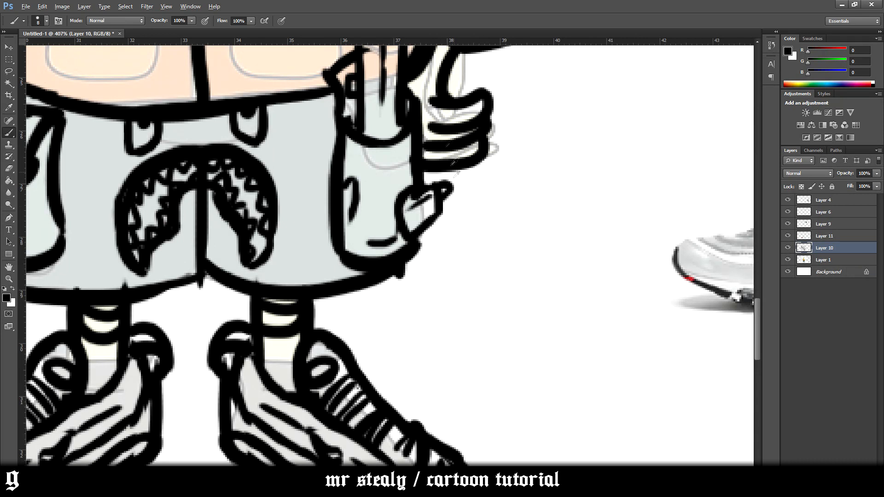
- Try moving the red shark reference picture away from the character's shoe, and undo the move
scroll(453, 162, down, 6)
scroll(214, 179, down, 4)
scroll(382, 304, up, 4)
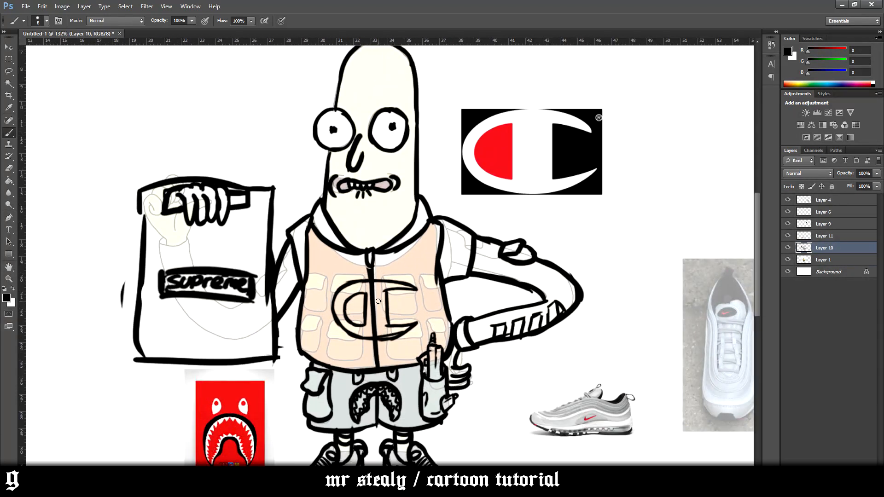
scroll(378, 301, down, 3)
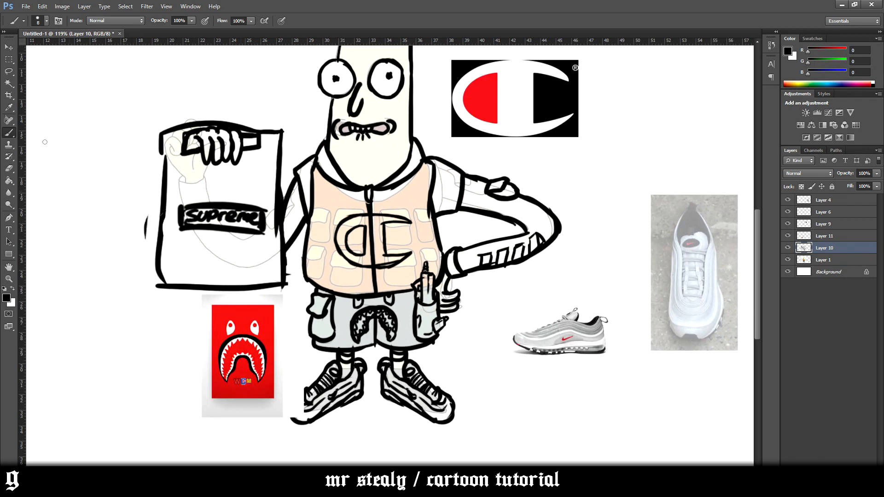
key(v)
drag(275, 366, 233, 369)
key(ctrl+z)
click(823, 200)
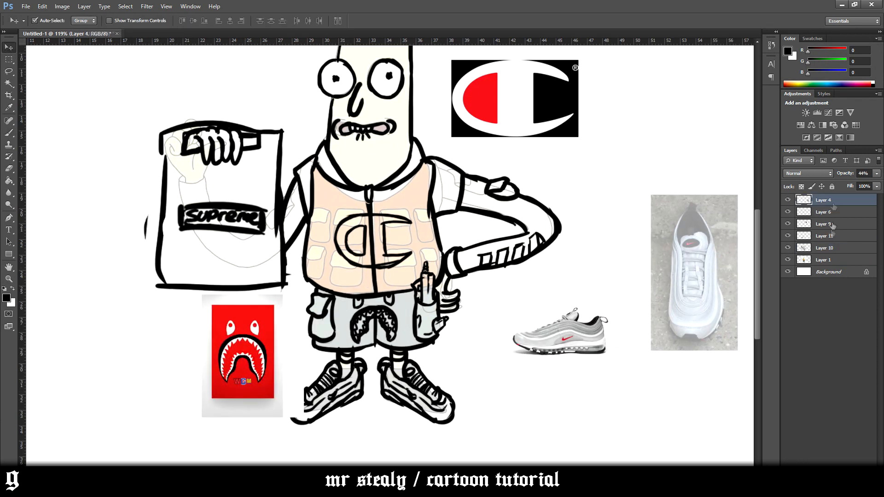
shift+click(827, 261)
right_click(827, 260)
click(848, 253)
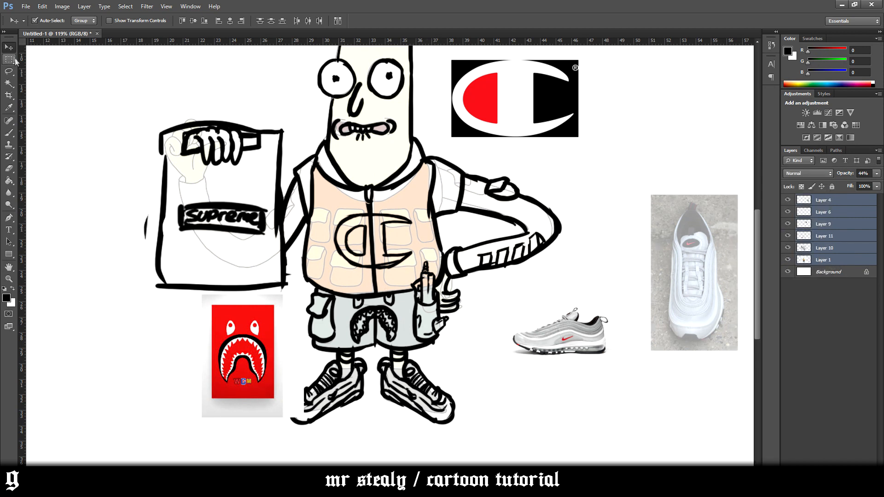
- Erase the part of the shark reference picture's white background that covers the toe of the neighbouring shoe
ctrl+click(217, 327)
key(e)
drag(294, 406, 305, 377)
- Merge the layers from Layer 6 down to Layer 1 into a single layer
click(9, 47)
click(823, 212)
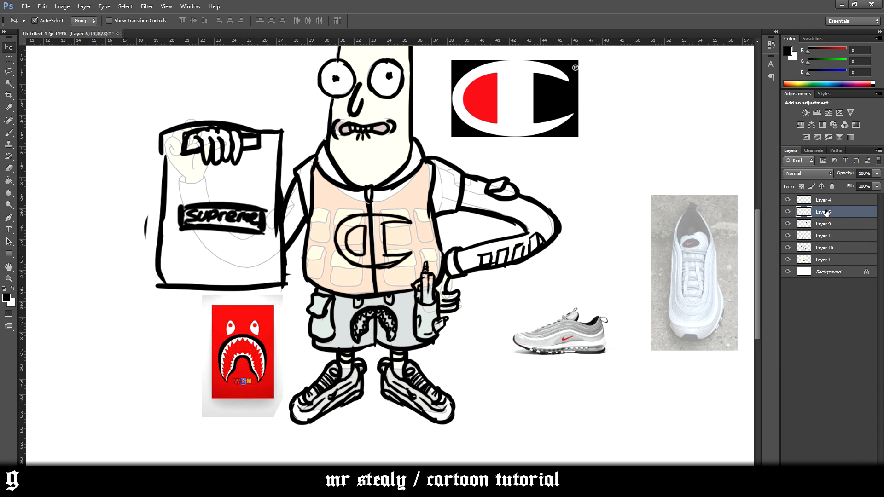
shift+click(820, 260)
right_click(819, 260)
click(765, 368)
scroll(592, 302, down, 5)
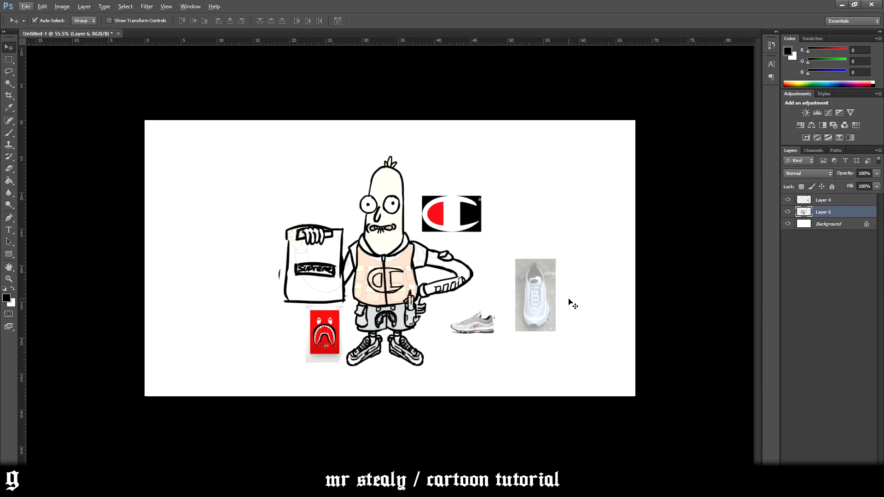
key(ctrl+t)
drag(500, 157, 455, 182)
key(ctrl+z)
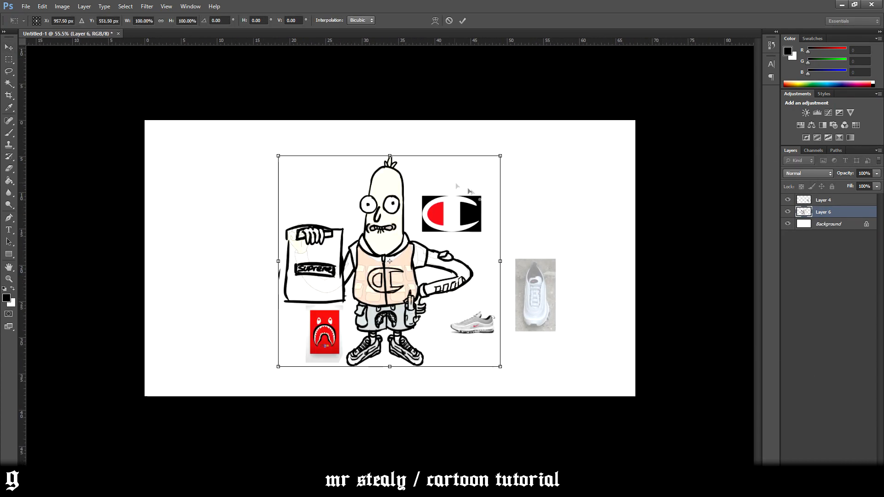
key(Escape)
- Merge Layer 4 with Layer 6 and rename the merged layer draft
shift+click(832, 204)
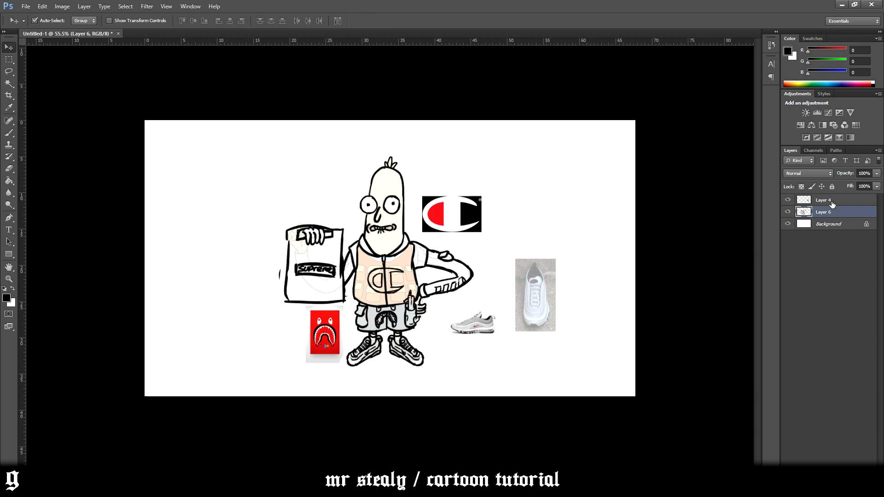
right_click(833, 204)
click(757, 366)
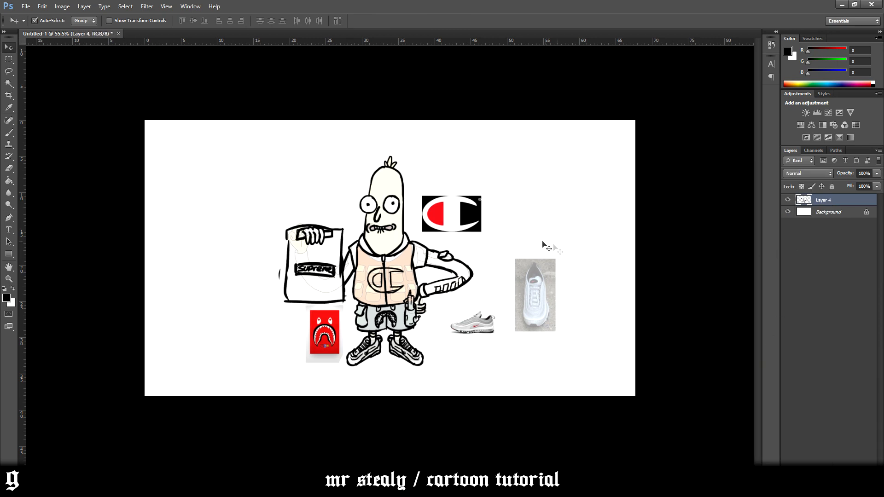
double_click(825, 200)
key(Return)
- Duplicate the draft layer, scale the copy to about 44%, and place it in the canvas's upper-left corner
key(ctrl+j)
key(ctrl+t)
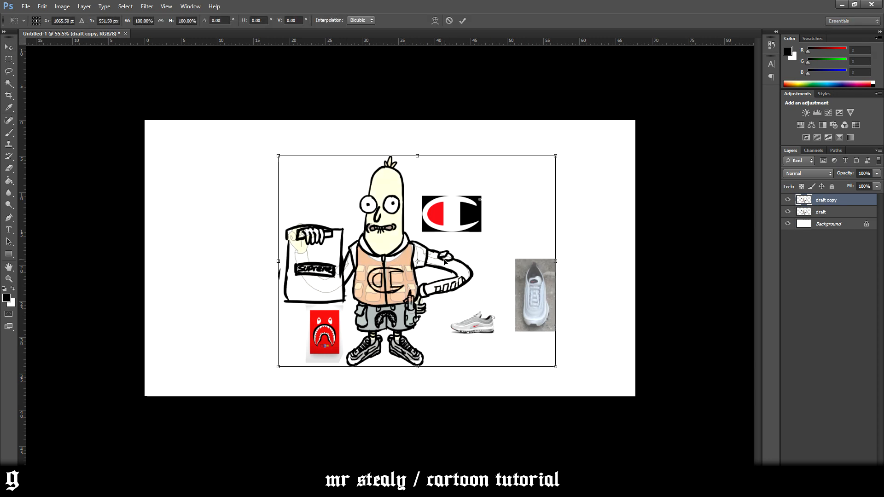
drag(444, 261, 326, 226)
drag(358, 164, 289, 127)
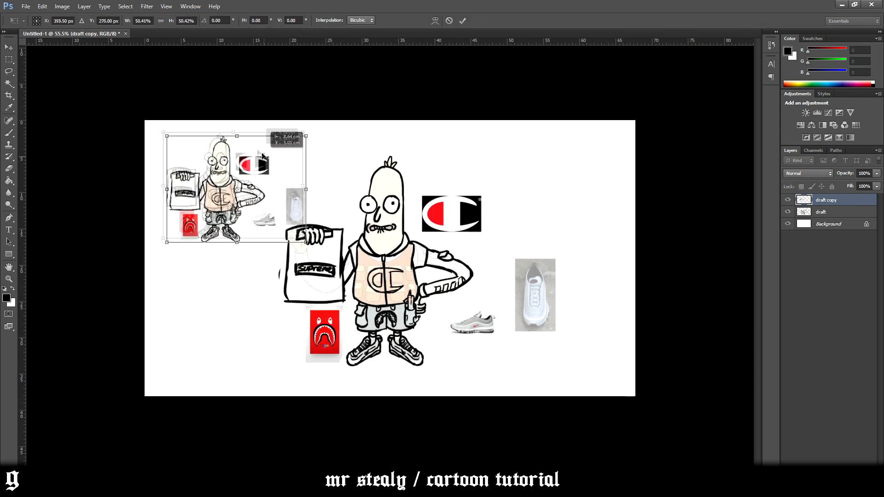
mouse_move(252, 154)
mouse_down()
mouse_move(265, 158)
mouse_move(243, 155)
mouse_up()
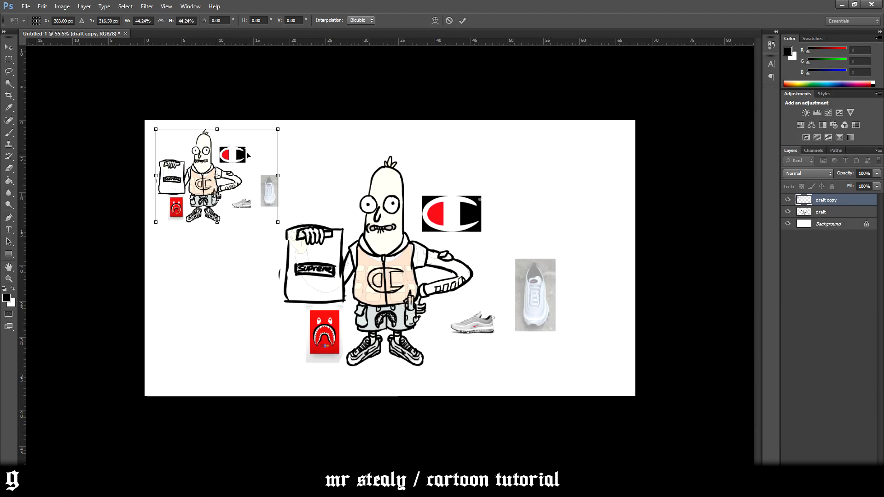
key(Return)
- Extend the canvas with the Crop tool to roughly two and a half times its width and height, leaving the artwork in the upper-left corner
click(65, 470)
key(c)
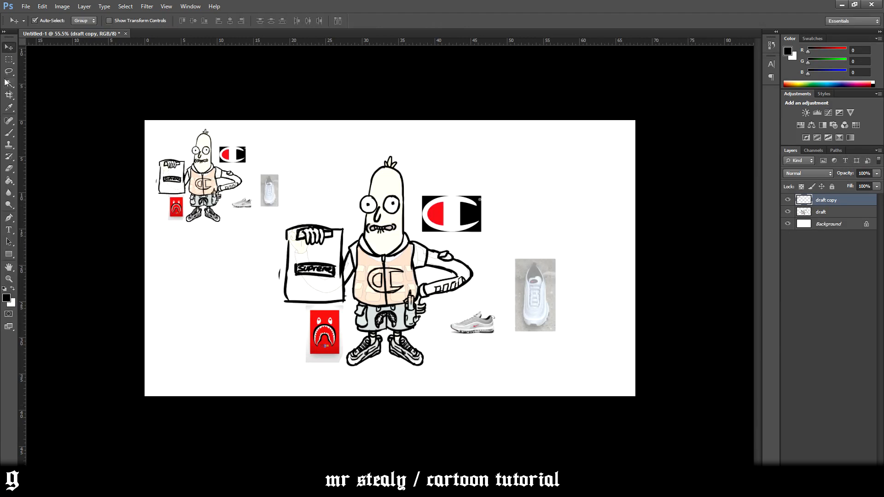
scroll(643, 124, down, 5)
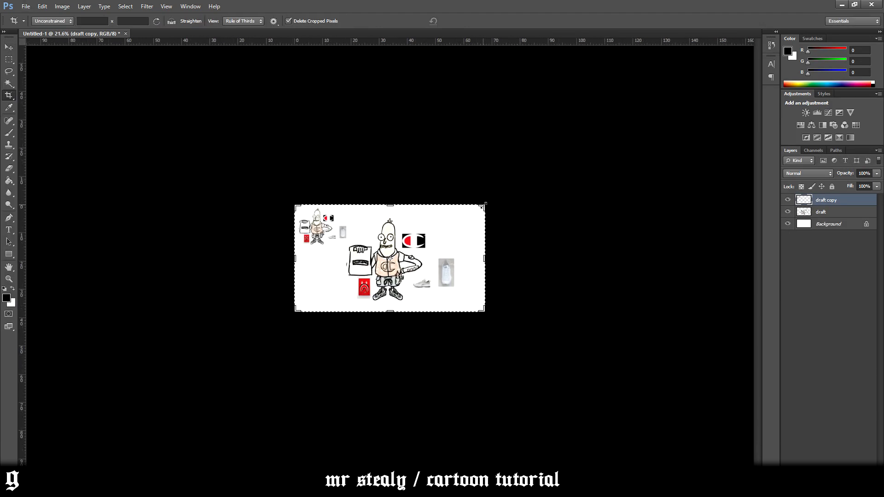
drag(483, 313, 623, 390)
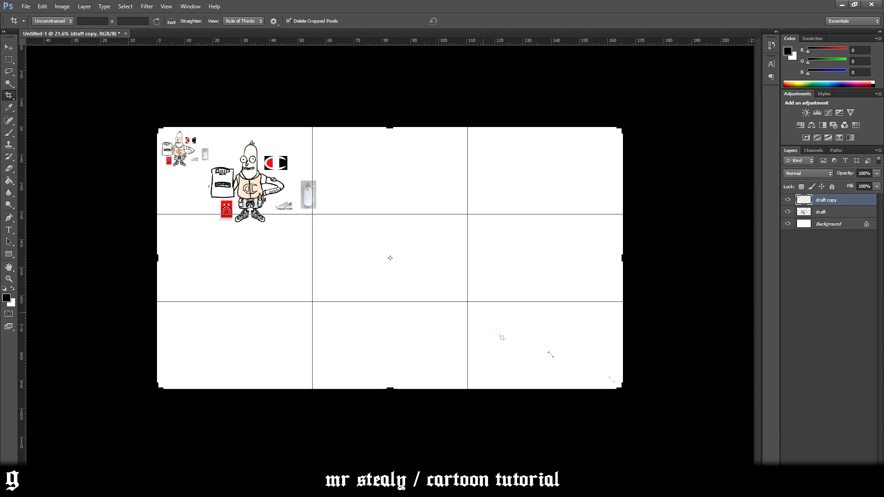
key(v)
key(Return)
key(ctrl+0)
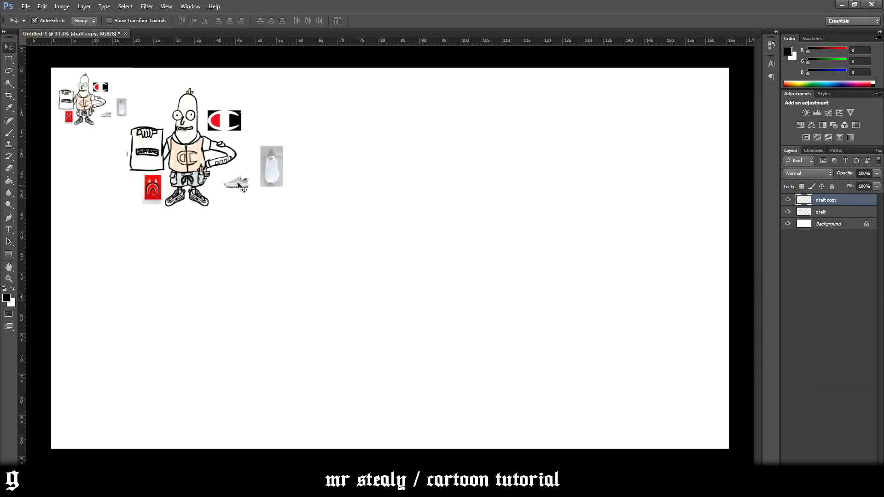
- Move the large draft drawing to the middle of the canvas and enlarge it until it nearly fills the canvas height
drag(237, 163, 442, 315)
key(ctrl+t)
drag(483, 232, 664, 159)
drag(392, 240, 420, 203)
key(v)
click(396, 184)
scroll(326, 337, up, 3)
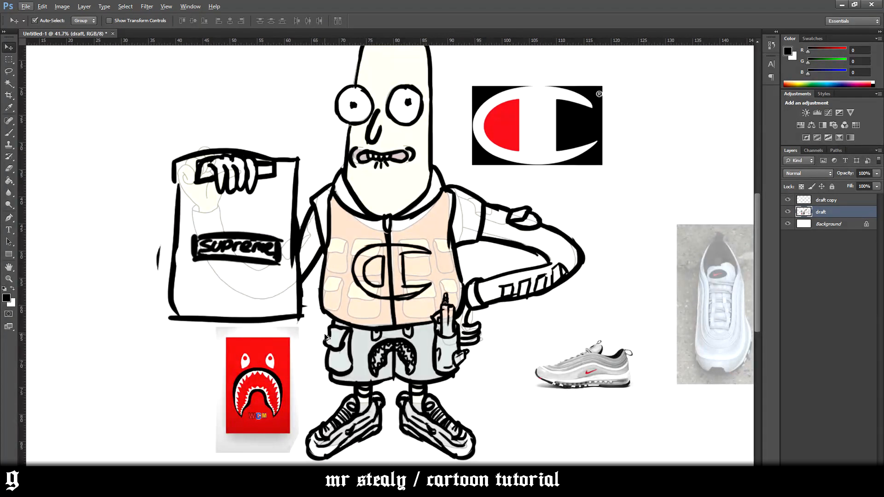
scroll(326, 337, down, 3)
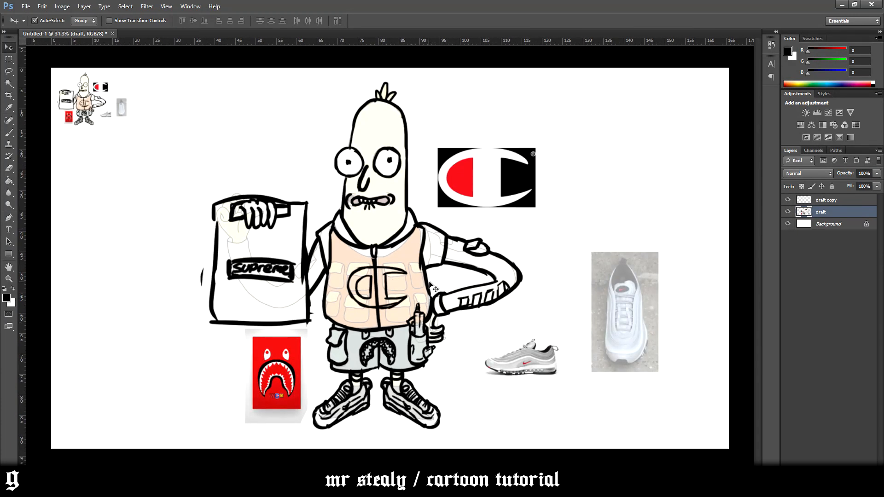
- Add a new layer above draft and draw a small broken heart on it with a 25 px black brush
scroll(396, 310, up, 3)
key(b)
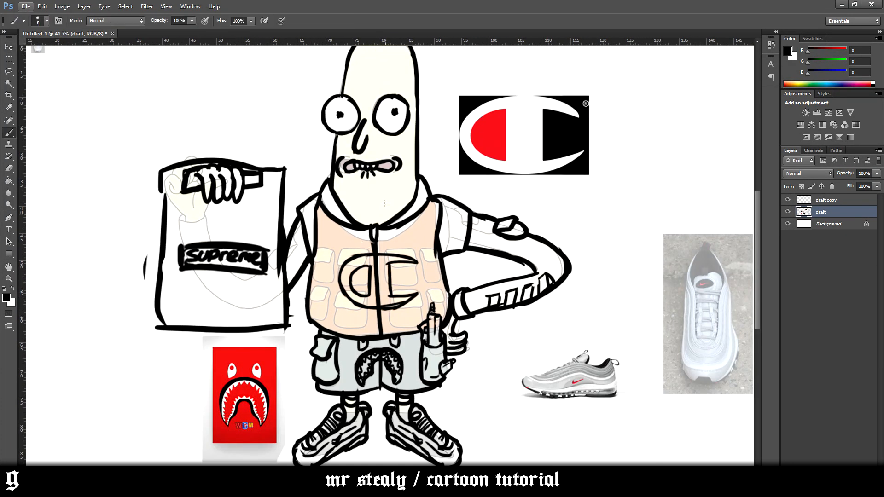
scroll(384, 203, up, 2)
scroll(713, 235, up, 2)
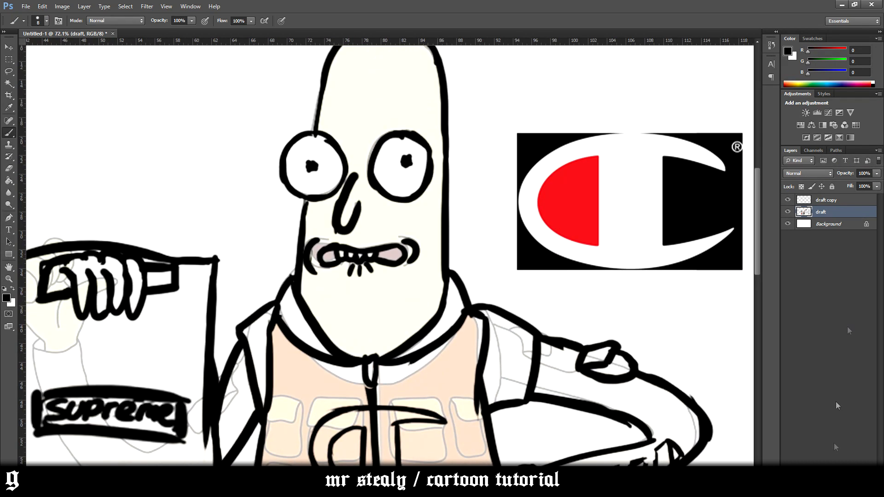
key(ctrl+shift+alt+n)
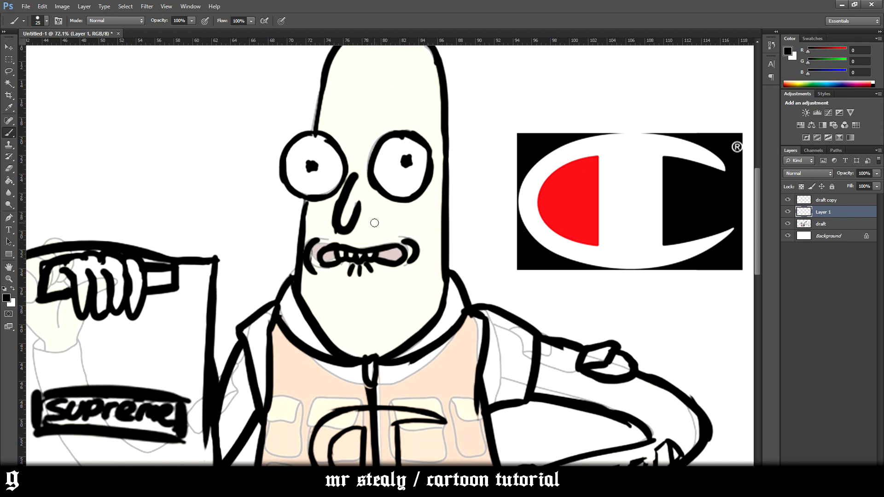
mouse_move(138, 150)
mouse_down()
mouse_move(156, 182)
mouse_move(158, 163)
mouse_move(409, 223)
mouse_move(421, 205)
mouse_move(396, 219)
mouse_up()
- Shrink the broken heart to about 51% width and 62% height, tilt it slightly, and place it on the cheek below the eye
key(ctrl+t)
drag(448, 213, 448, 210)
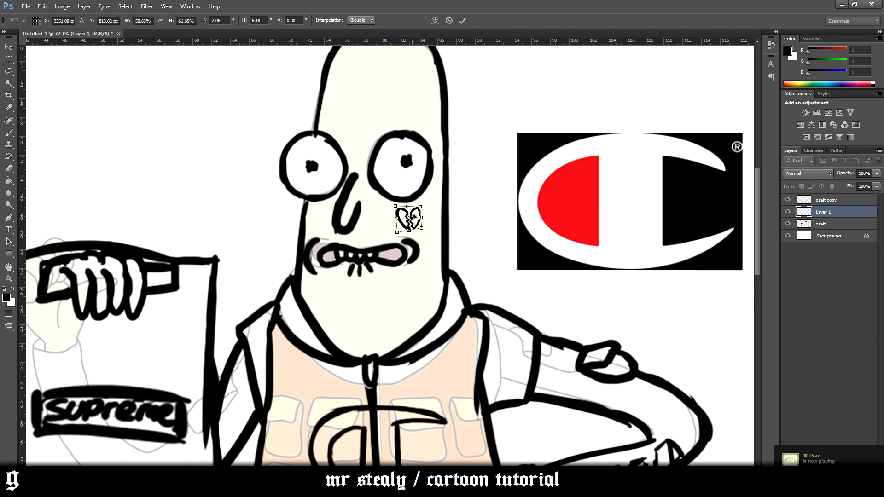
key(Return)
scroll(435, 226, down, 6)
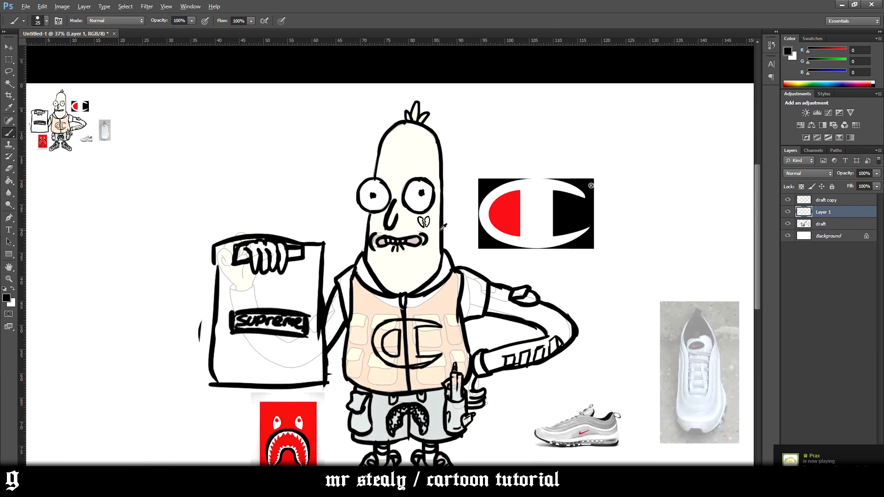
- Apply a 3 px black outside Stroke layer style to the broken heart on Layer 1
scroll(434, 263, up, 4)
scroll(436, 261, up, 2)
right_click(844, 220)
click(786, 168)
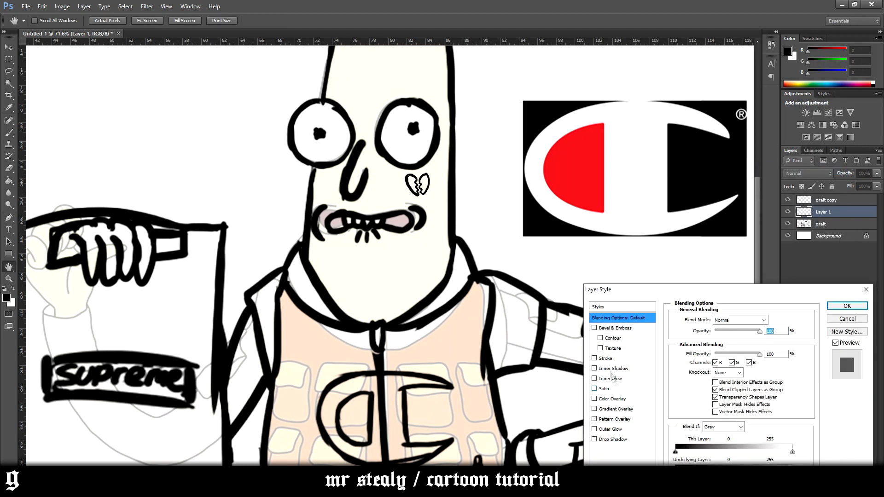
click(605, 358)
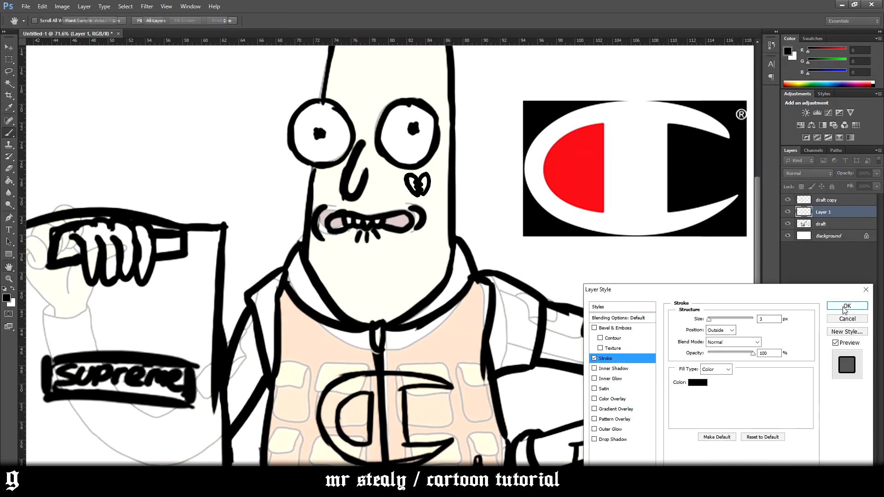
click(846, 306)
- Rasterize the stroke layer style of the broken heart's layer
right_click(836, 222)
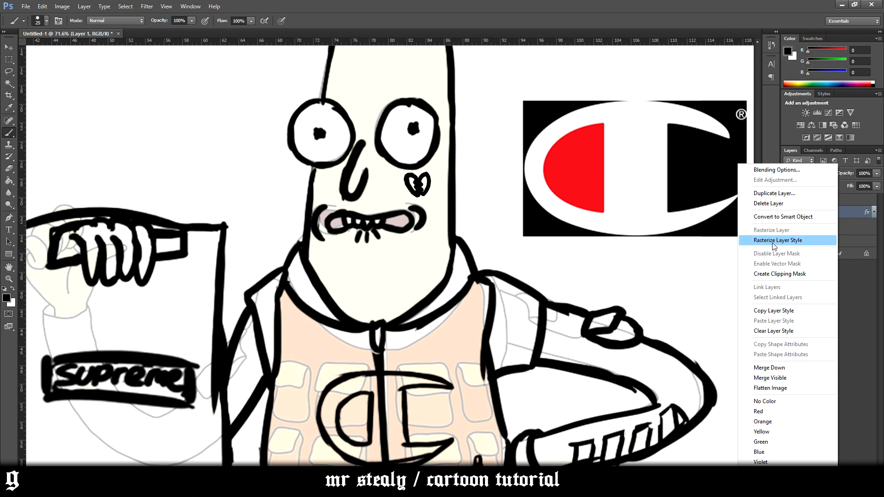
click(836, 236)
scroll(478, 305, down, 4)
scroll(477, 305, up, 3)
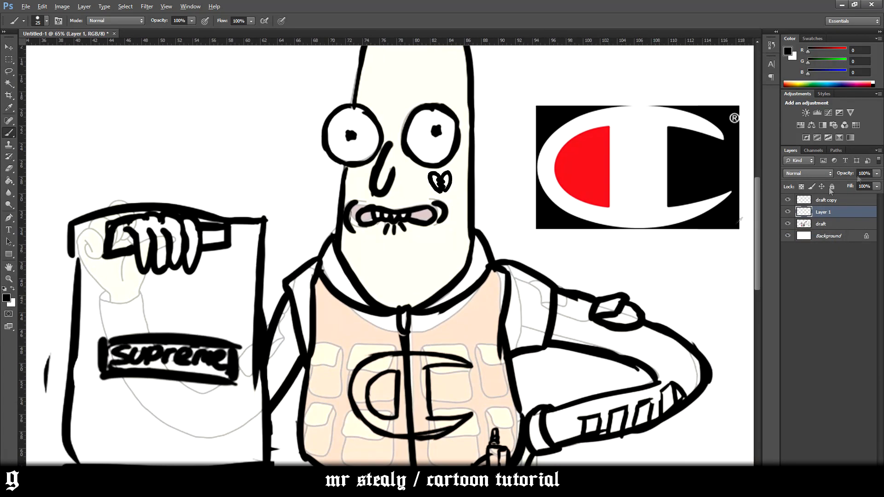
- Merge the broken heart layer with the draft layer beneath it
click(875, 174)
mouse_move(876, 184)
mouse_down()
mouse_move(853, 184)
mouse_move(878, 185)
mouse_up()
scroll(510, 277, down, 4)
scroll(515, 294, down, 4)
scroll(629, 347, up, 1)
scroll(652, 357, down, 3)
scroll(371, 353, up, 3)
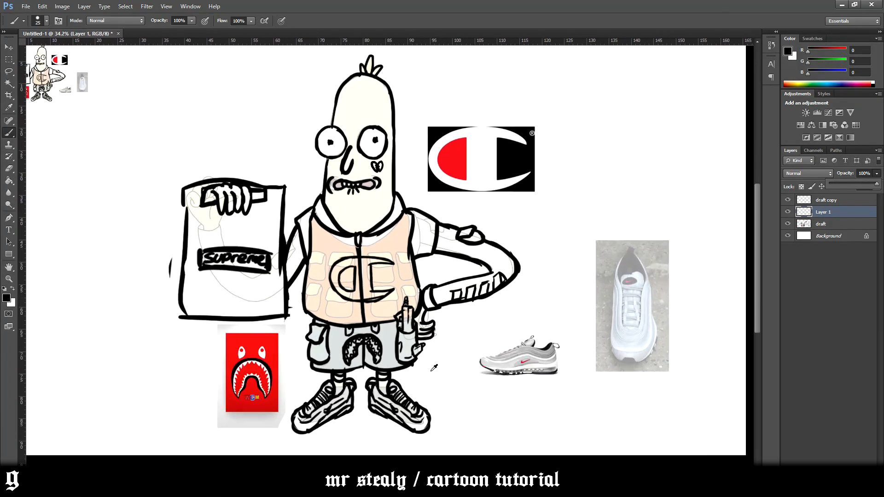
scroll(371, 353, left, 2)
click(787, 213)
click(788, 213)
right_click(833, 224)
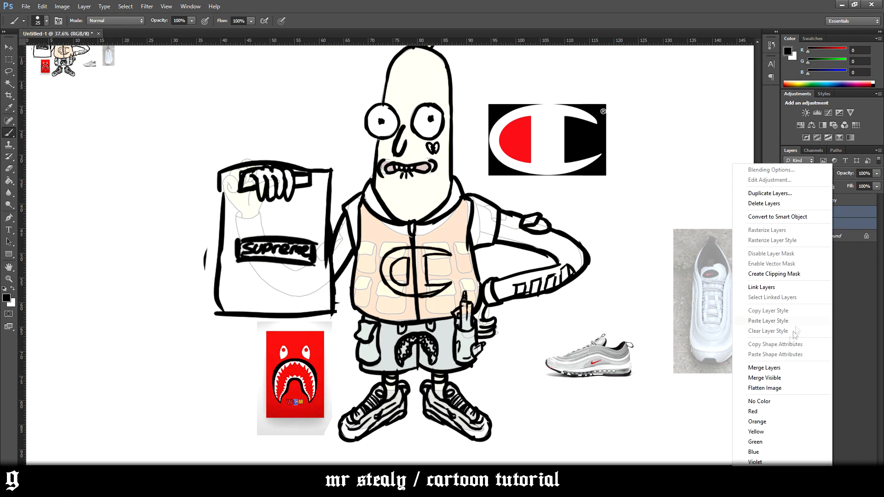
click(759, 367)
- Add a new layer for colour and place it between the merged line art and the Background layer
click(858, 474)
drag(823, 212, 817, 229)
mouse_move(192, 373)
mouse_down()
mouse_move(250, 346)
mouse_move(409, 272)
mouse_move(641, 189)
mouse_up()
key(ctrl+z)
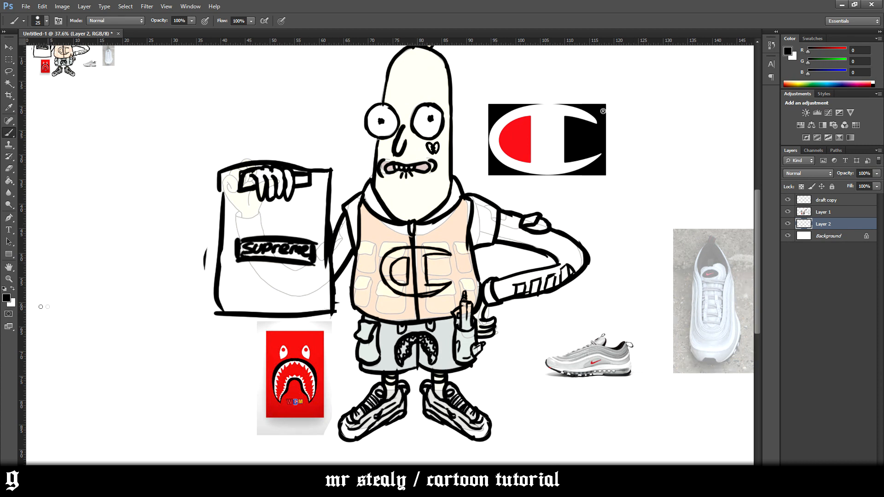
- Paint the Supreme box logo on the bag red (#ff2525) on Layer 2, beneath the line art
click(7, 298)
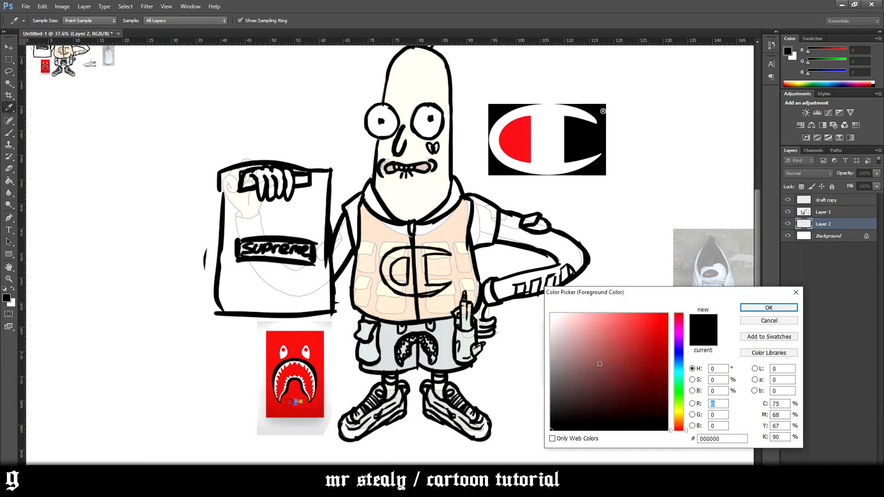
click(653, 314)
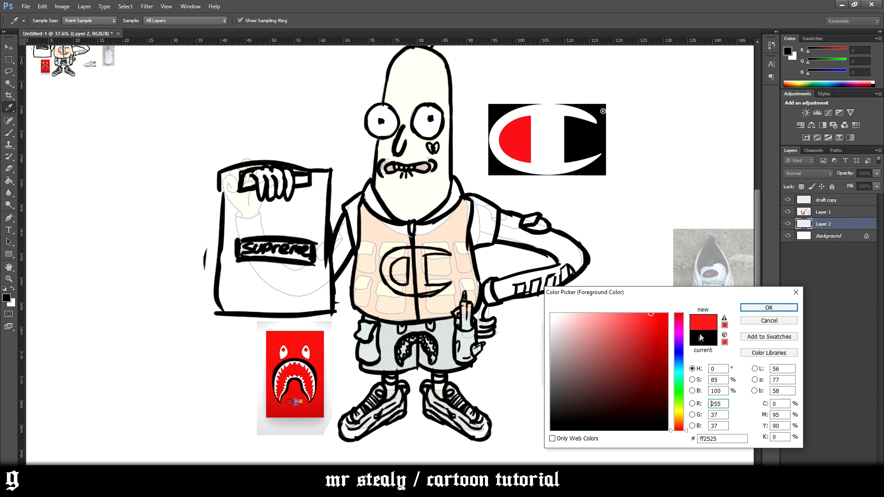
click(769, 307)
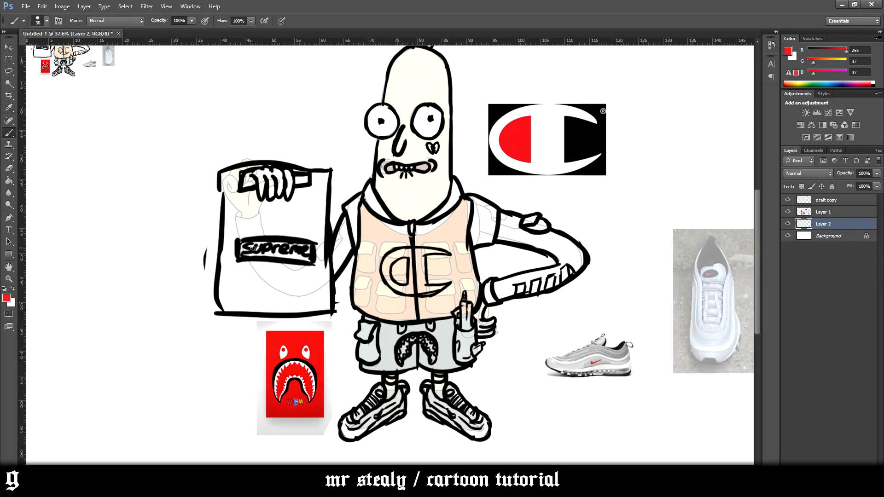
mouse_move(244, 254)
mouse_down()
mouse_move(306, 258)
mouse_move(307, 248)
mouse_move(280, 259)
mouse_move(289, 247)
mouse_move(272, 244)
mouse_up()
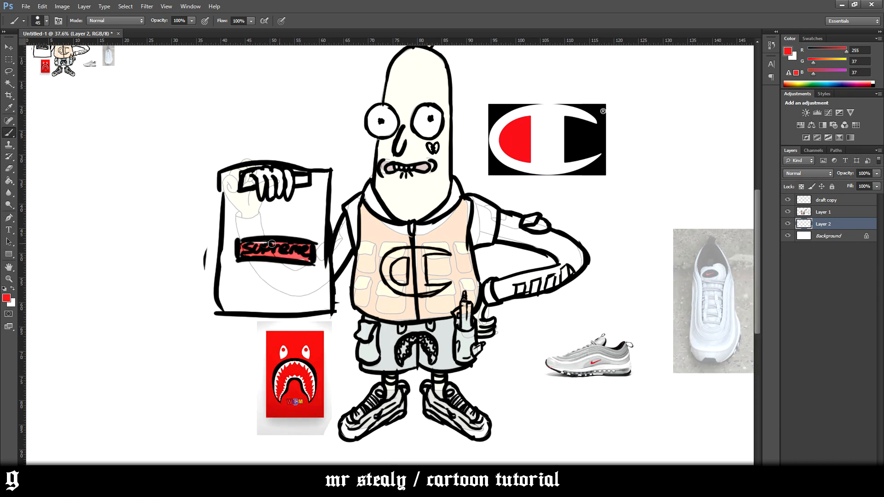
- Make white the painting colour, add a new layer above Layer 1 and clip it to the line art
click(13, 290)
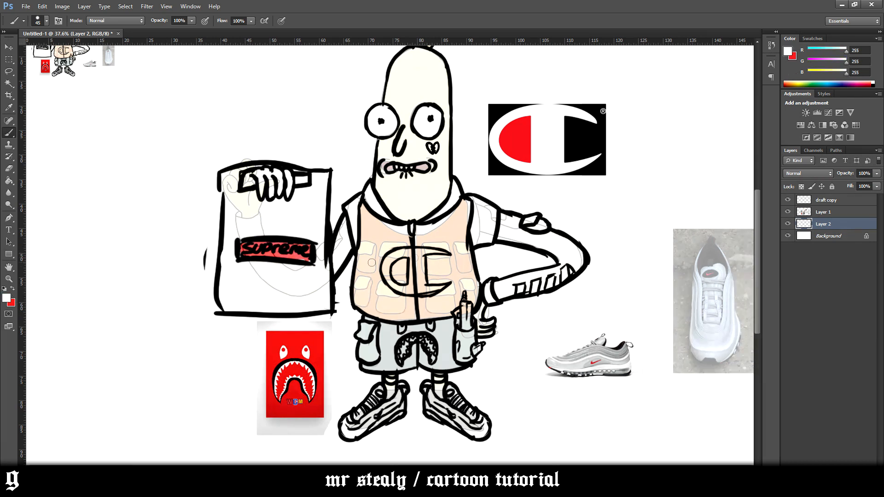
click(834, 211)
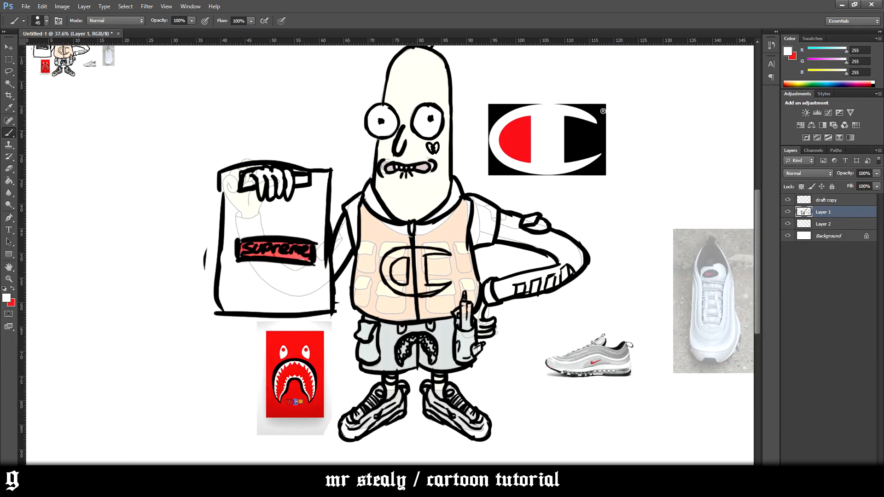
click(858, 474)
right_click(830, 216)
click(778, 274)
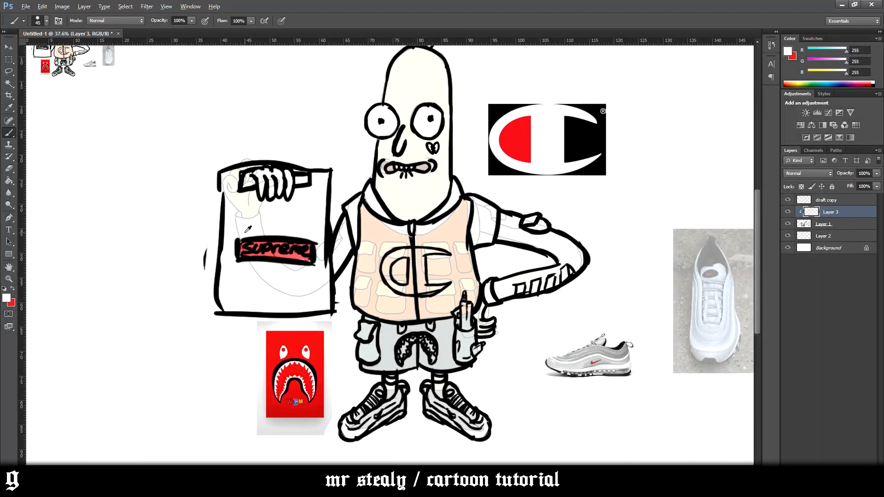
- Paint the Supreme lettering on the bag white on the clipped Layer 3
scroll(247, 229, up, 5)
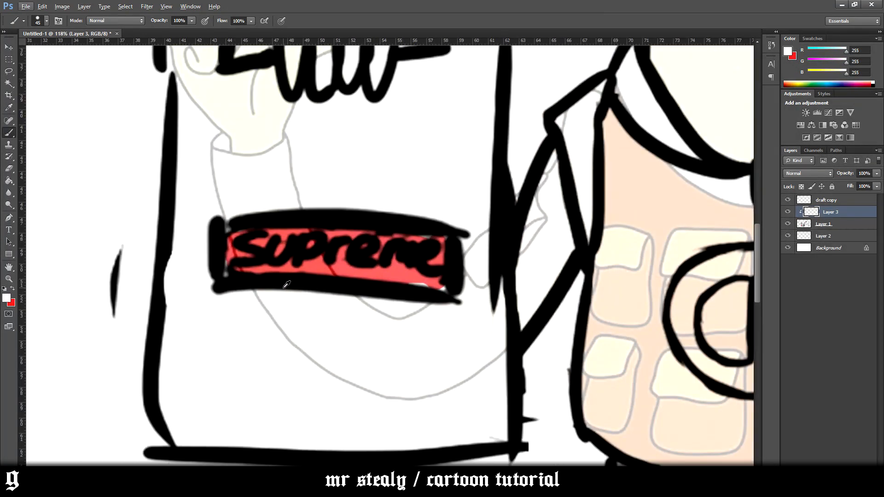
mouse_move(289, 256)
mouse_down()
mouse_move(304, 255)
mouse_move(234, 266)
mouse_move(247, 232)
mouse_move(276, 232)
mouse_move(258, 263)
mouse_move(283, 255)
mouse_move(294, 237)
mouse_move(364, 257)
mouse_move(377, 244)
mouse_move(382, 260)
mouse_move(440, 280)
mouse_move(426, 247)
mouse_move(430, 258)
mouse_move(395, 251)
mouse_move(410, 248)
mouse_move(242, 236)
mouse_move(231, 272)
mouse_move(288, 264)
mouse_up()
key(ctrl+z)
drag(419, 264, 433, 254)
scroll(449, 244, down, 6)
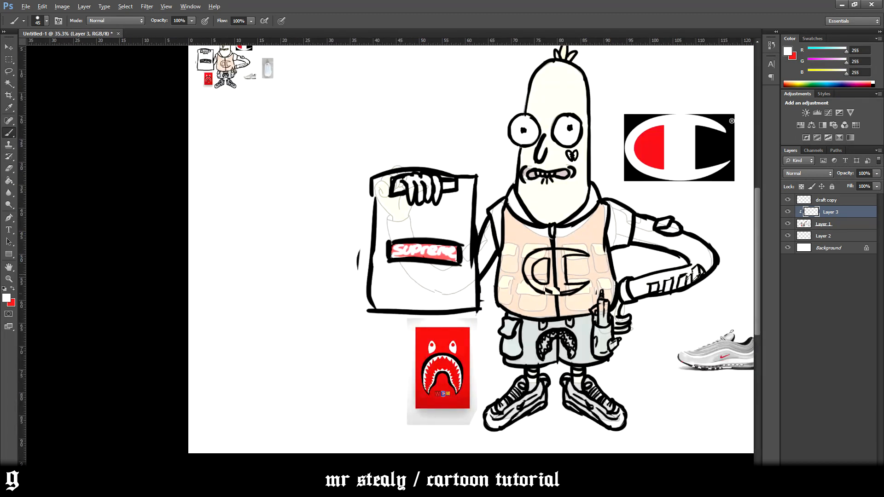
- Switch to Chrome's Rick and Morty image results and copy the original picture of the orange-vested character
scroll(679, 272, up, 2)
scroll(723, 308, up, 2)
scroll(580, 407, down, 3)
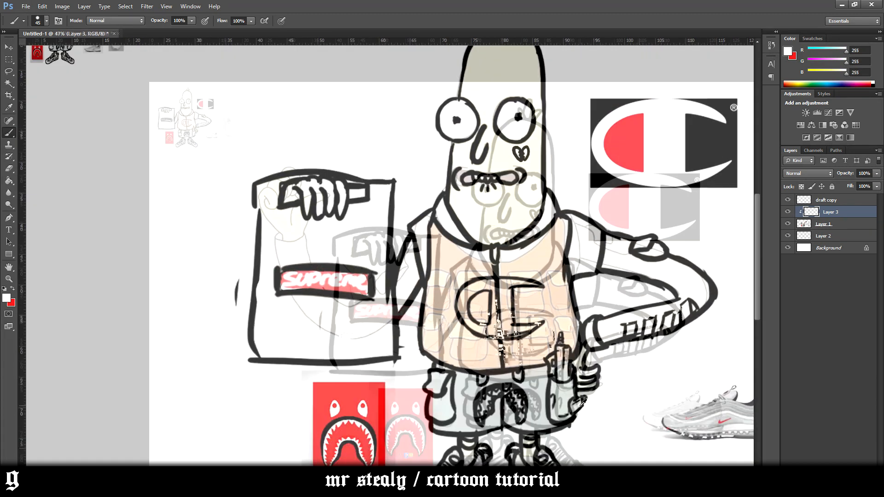
scroll(580, 406, up, 2)
mouse_move(193, 483)
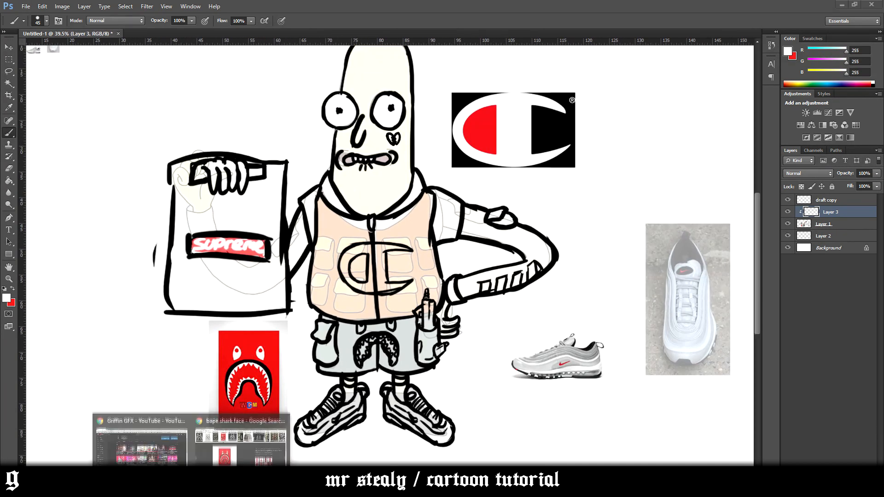
click(242, 433)
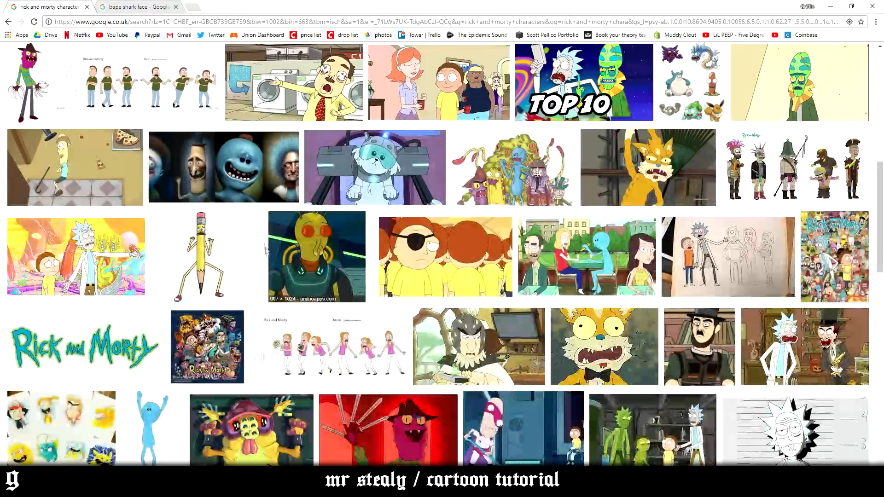
scroll(303, 301, up, 10)
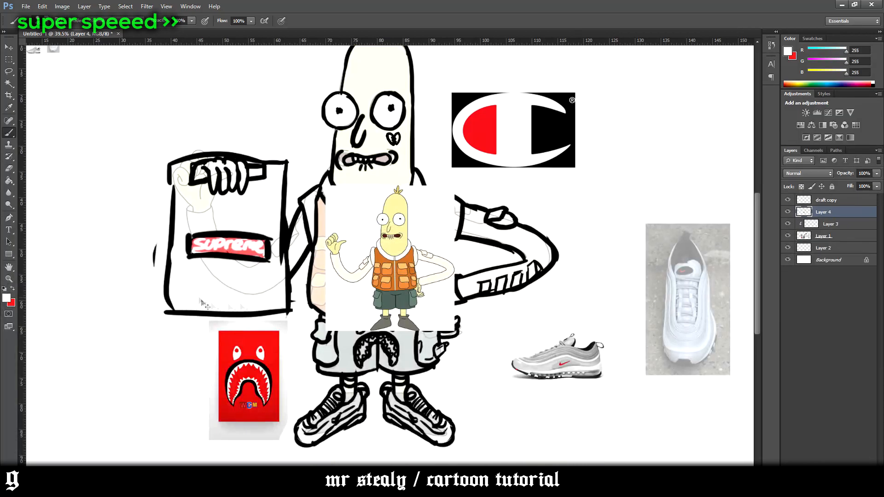
- Shrink the pasted character reference and place it on the empty canvas beside the drawing, above the bag
drag(394, 256, 101, 133)
drag(158, 59, 140, 95)
key(Return)
- Paint the character's head on Layer 2 with the yellow sampled from the reference, and make the eyes white
scroll(133, 106, up, 2)
alt+click(123, 134)
click(813, 236)
click(826, 249)
mouse_move(371, 188)
mouse_down()
mouse_move(359, 246)
mouse_move(342, 185)
mouse_up()
mouse_move(361, 154)
mouse_down()
mouse_move(349, 130)
mouse_move(373, 109)
mouse_move(365, 104)
mouse_move(370, 87)
mouse_move(397, 128)
mouse_move(373, 86)
mouse_move(393, 107)
mouse_move(376, 124)
mouse_move(382, 132)
mouse_move(387, 90)
mouse_move(415, 140)
mouse_move(397, 178)
mouse_move(397, 237)
mouse_move(405, 157)
mouse_move(402, 230)
mouse_move(361, 247)
mouse_move(368, 252)
mouse_move(380, 211)
mouse_move(375, 239)
mouse_up()
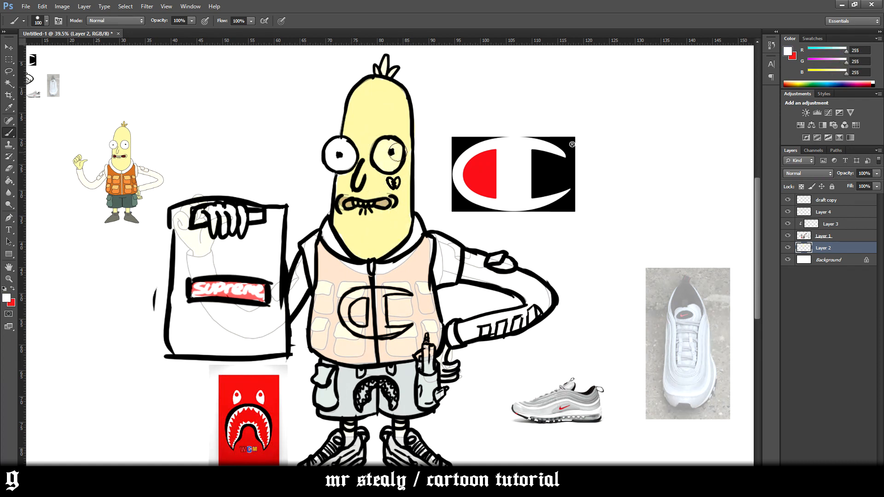
- Colour the hair tuft golden yellow and the mouth interior dark red (RGB 102, 37, 35), sampling both from the reference
alt+click(121, 137)
alt+click(123, 157)
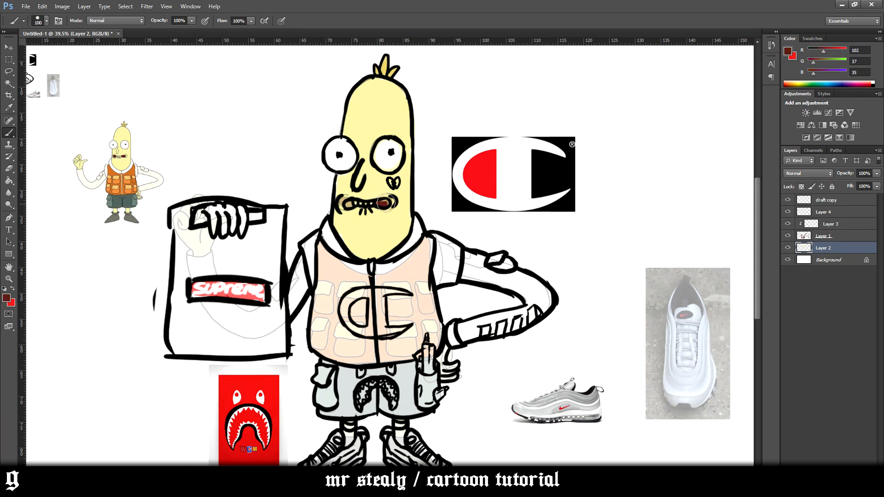
alt+click(285, 185)
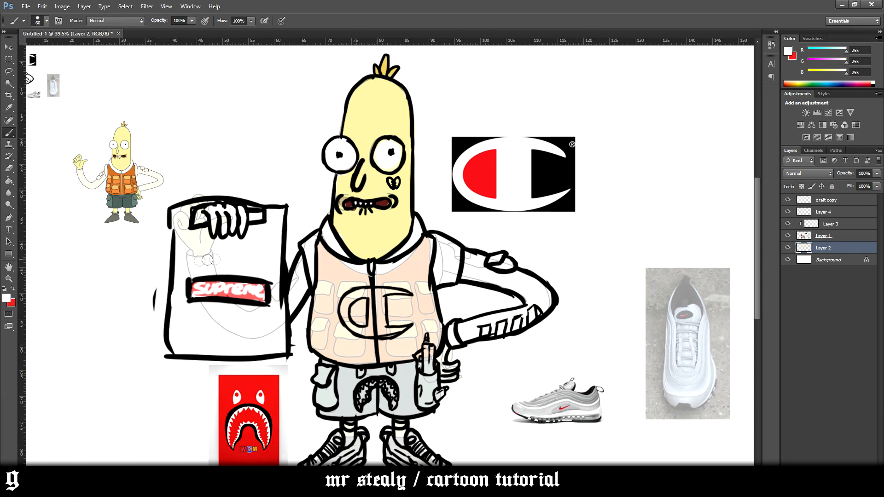
- Paint the vest body and both shoulder pieces in the orange sampled from the reference vest (RGB 205, 114, 41), skipping the chest logo
alt+click(130, 169)
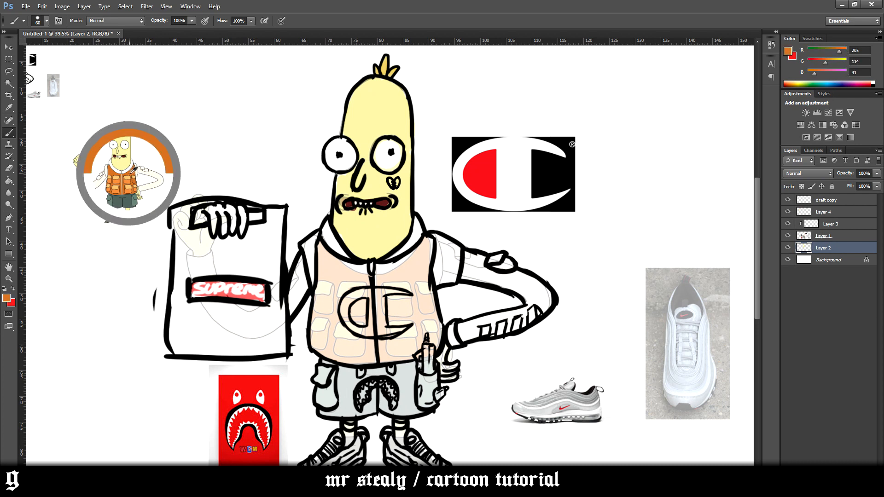
mouse_move(359, 299)
mouse_down()
mouse_move(326, 345)
mouse_move(317, 342)
mouse_move(319, 247)
mouse_move(389, 282)
mouse_move(339, 265)
mouse_move(386, 272)
mouse_move(406, 266)
mouse_move(374, 270)
mouse_move(424, 244)
mouse_move(416, 288)
mouse_move(431, 246)
mouse_move(410, 261)
mouse_move(422, 252)
mouse_move(436, 344)
mouse_move(425, 320)
mouse_move(405, 354)
mouse_move(340, 355)
mouse_move(322, 346)
mouse_move(338, 319)
mouse_move(334, 276)
mouse_move(358, 318)
mouse_move(356, 349)
mouse_move(399, 344)
mouse_move(418, 306)
mouse_move(413, 292)
mouse_move(392, 325)
mouse_move(387, 304)
mouse_move(343, 276)
mouse_move(375, 308)
mouse_move(372, 329)
mouse_up()
alt+click(514, 187)
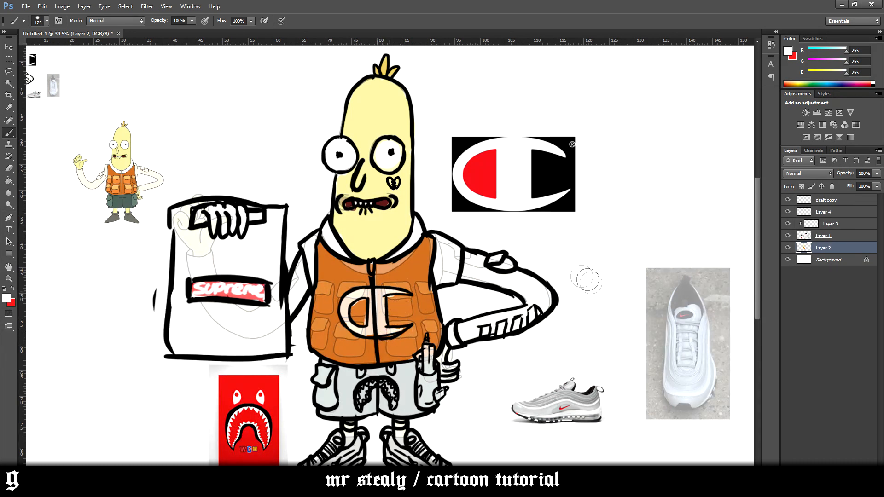
scroll(598, 257, down, 3)
alt+click(423, 191)
mouse_move(442, 184)
mouse_down()
mouse_move(435, 203)
mouse_move(453, 199)
mouse_move(454, 183)
mouse_move(449, 194)
mouse_move(441, 187)
mouse_move(452, 172)
mouse_move(432, 168)
mouse_move(447, 193)
mouse_up()
drag(309, 205, 318, 165)
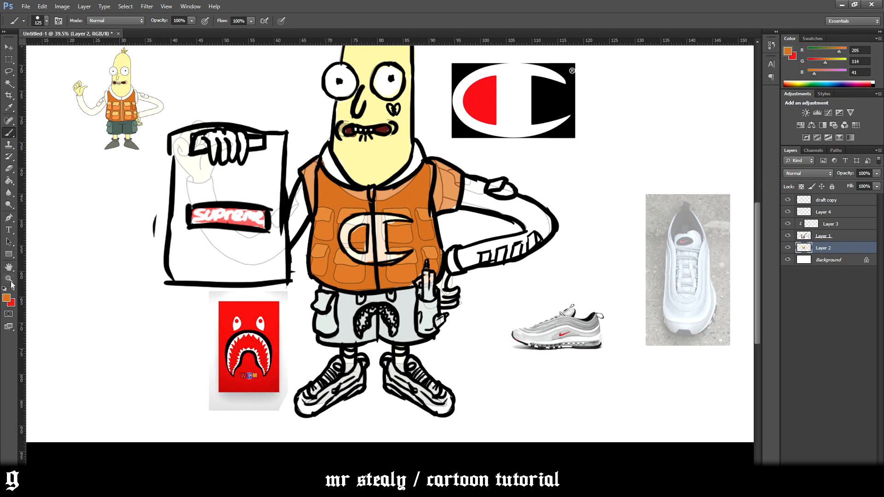
- Set the foreground colour to blue (#3047bb)
click(7, 300)
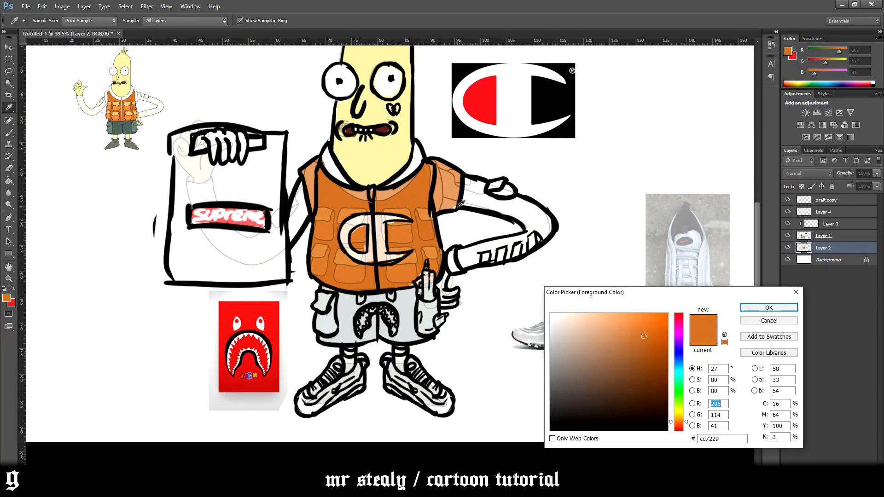
click(680, 362)
click(638, 344)
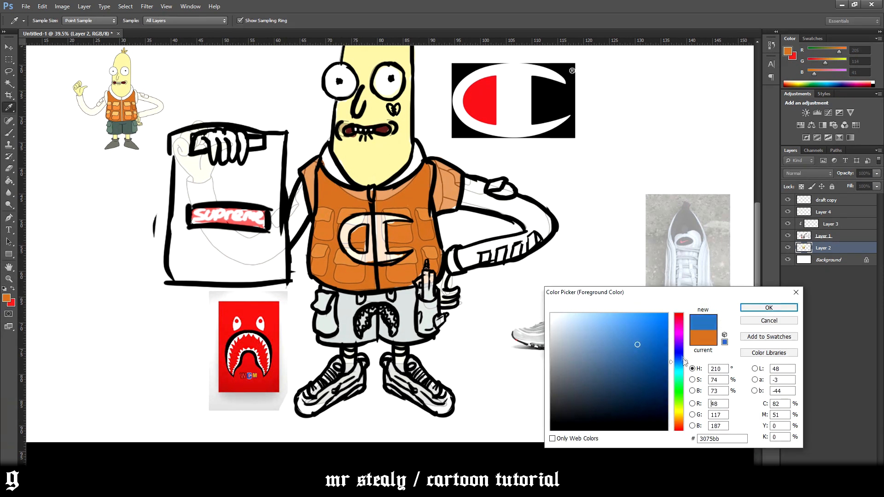
drag(679, 360, 679, 356)
click(757, 308)
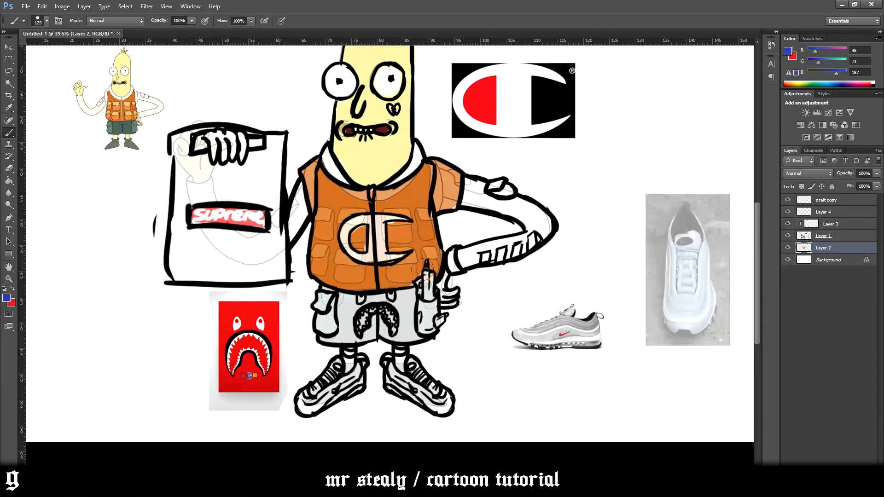
- Set the foreground colour to dark grey (RGB 44, 45, 47) and paint both sleeves with it
click(6, 297)
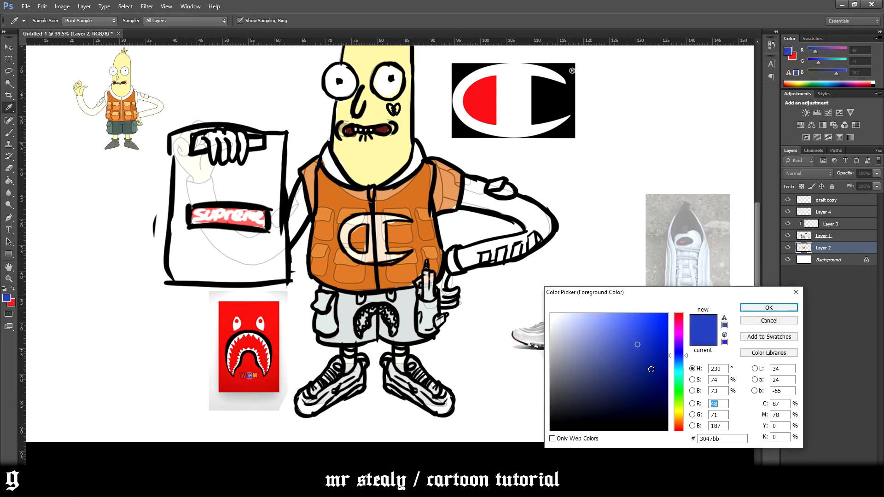
click(572, 401)
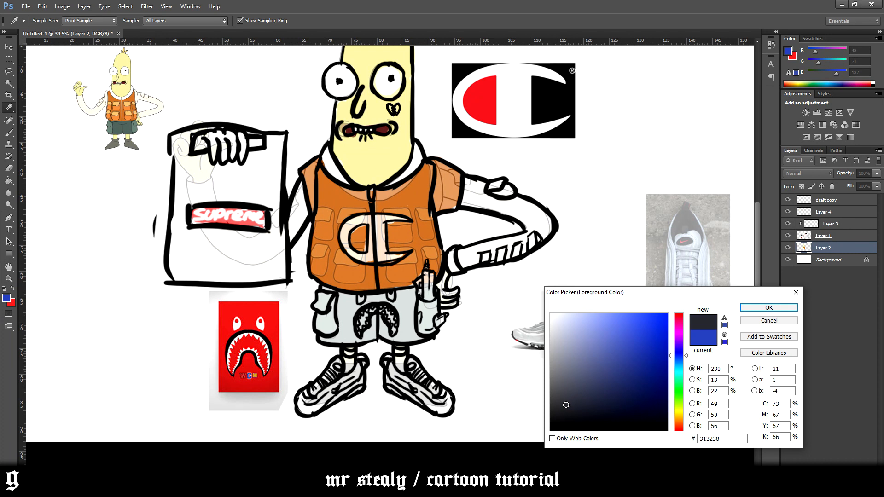
click(767, 308)
mouse_move(504, 249)
mouse_down()
mouse_move(465, 265)
mouse_move(459, 260)
mouse_move(487, 255)
mouse_up()
mouse_move(546, 237)
mouse_down()
mouse_move(511, 208)
mouse_move(526, 215)
mouse_move(474, 198)
mouse_move(473, 187)
mouse_up()
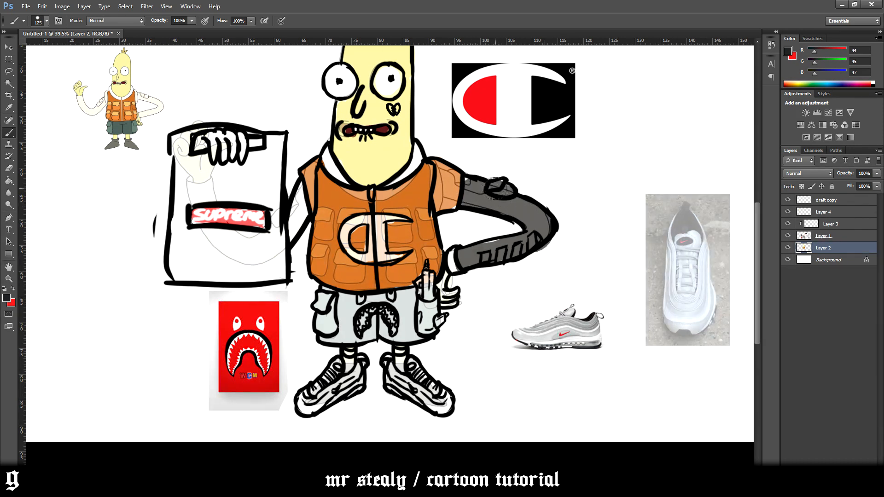
mouse_move(315, 188)
mouse_down()
mouse_move(291, 230)
mouse_move(303, 220)
mouse_move(299, 190)
mouse_move(306, 216)
mouse_move(303, 186)
mouse_up()
- Paint the hand holding the bag with the yellow sampled from the character's face
click(8, 299)
click(378, 159)
click(753, 308)
mouse_move(234, 152)
mouse_down()
mouse_move(206, 137)
mouse_move(235, 152)
mouse_up()
alt+click(128, 92)
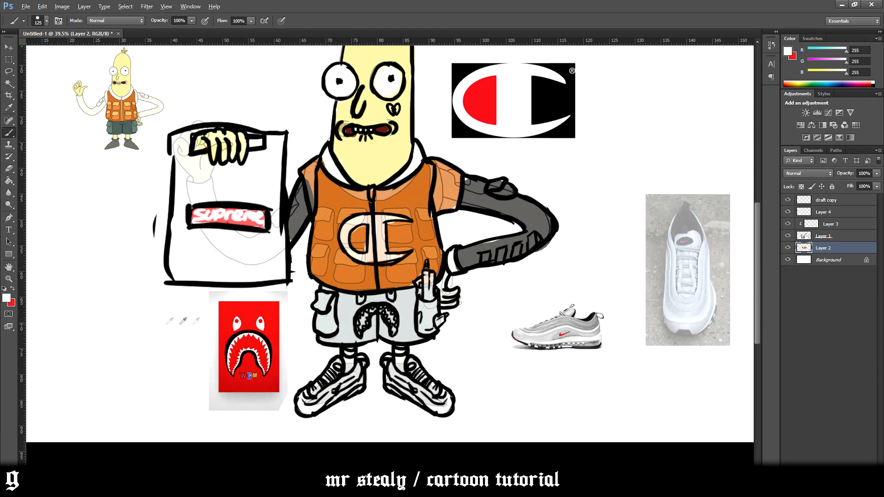
- Set the foreground colour to purple (#7c2886) and paint the cargo shorts with it
click(6, 298)
drag(680, 349, 680, 334)
click(632, 368)
click(757, 308)
mouse_move(371, 334)
mouse_down()
mouse_move(327, 336)
mouse_move(323, 296)
mouse_move(367, 302)
mouse_move(388, 301)
mouse_move(359, 300)
mouse_move(412, 294)
mouse_move(419, 308)
mouse_move(434, 307)
mouse_move(432, 316)
mouse_move(418, 283)
mouse_move(441, 321)
mouse_move(429, 327)
mouse_move(419, 318)
mouse_move(422, 332)
mouse_move(388, 334)
mouse_move(391, 310)
mouse_move(407, 325)
mouse_move(341, 337)
mouse_move(374, 328)
mouse_move(349, 327)
mouse_move(346, 309)
mouse_move(329, 301)
mouse_up()
- Paint the shark mouth on the shorts red (#e81b18), sampled from the shark poster, and resample the shorts' purple
click(10, 300)
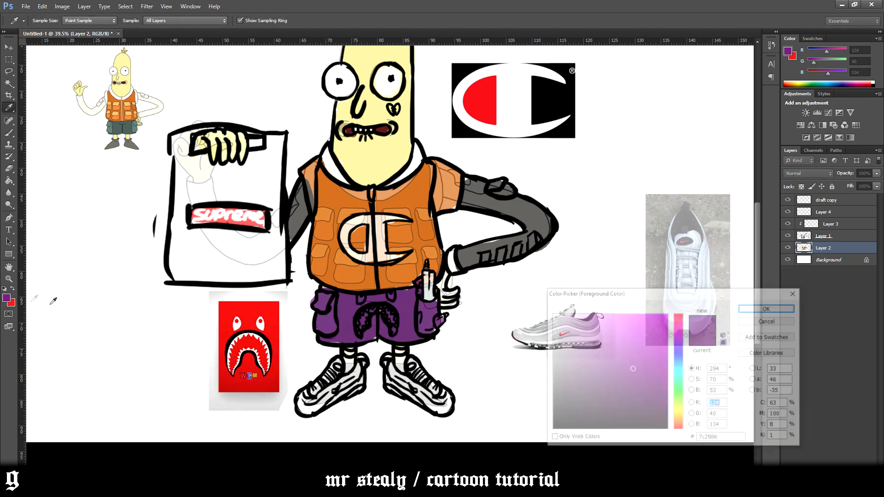
click(245, 333)
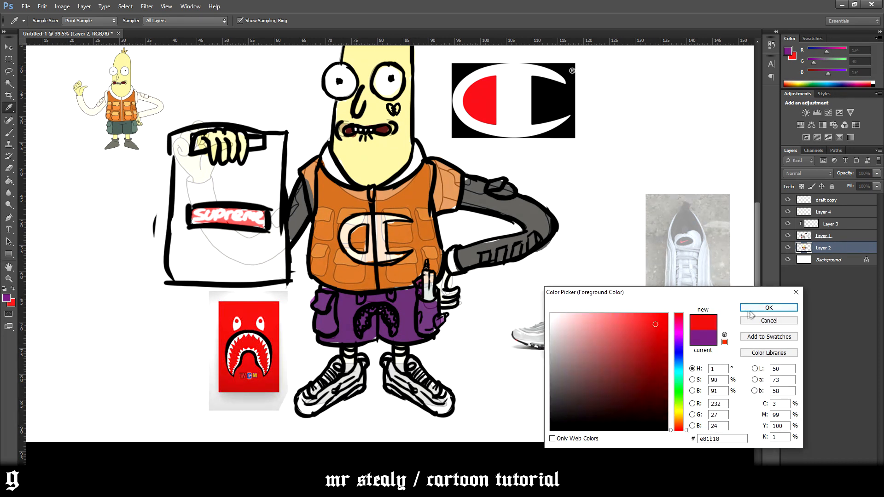
click(769, 308)
drag(350, 322, 387, 318)
mouse_move(301, 299)
mouse_down()
mouse_move(368, 299)
mouse_move(382, 322)
mouse_move(395, 323)
mouse_move(362, 323)
mouse_move(390, 324)
mouse_move(366, 303)
mouse_up()
alt+click(376, 302)
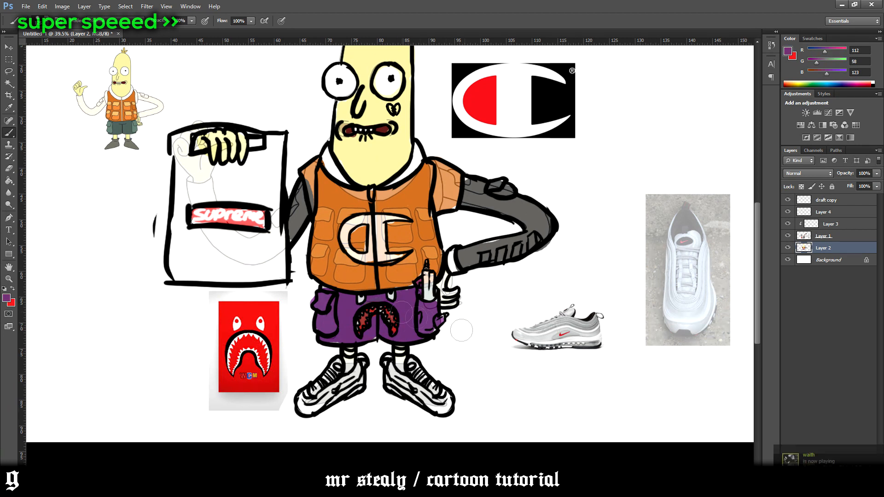
- Paint both of the character's sneakers with the grey sampled from the silver reference shoe
alt+click(545, 334)
mouse_move(445, 389)
mouse_down()
mouse_move(429, 399)
mouse_move(438, 406)
mouse_move(424, 389)
mouse_move(413, 396)
mouse_move(399, 372)
mouse_move(428, 392)
mouse_move(406, 367)
mouse_move(435, 399)
mouse_move(399, 356)
mouse_up()
mouse_move(341, 379)
mouse_down()
mouse_move(310, 402)
mouse_move(313, 409)
mouse_move(318, 389)
mouse_move(310, 397)
mouse_move(344, 381)
mouse_move(354, 349)
mouse_up()
- Paint red accents on both sneakers with the colour sampled from the reference shoe's swoosh, and sample white for painting
alt+click(565, 332)
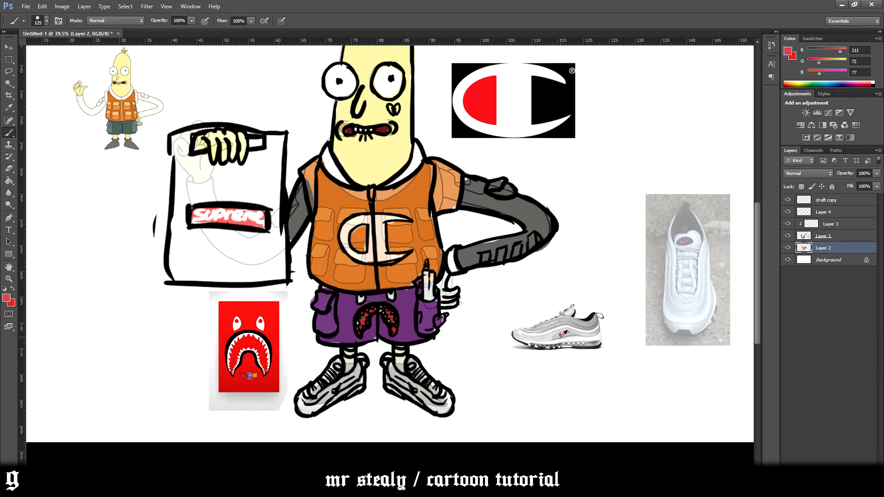
drag(336, 389, 344, 385)
drag(415, 389, 419, 387)
alt+click(580, 331)
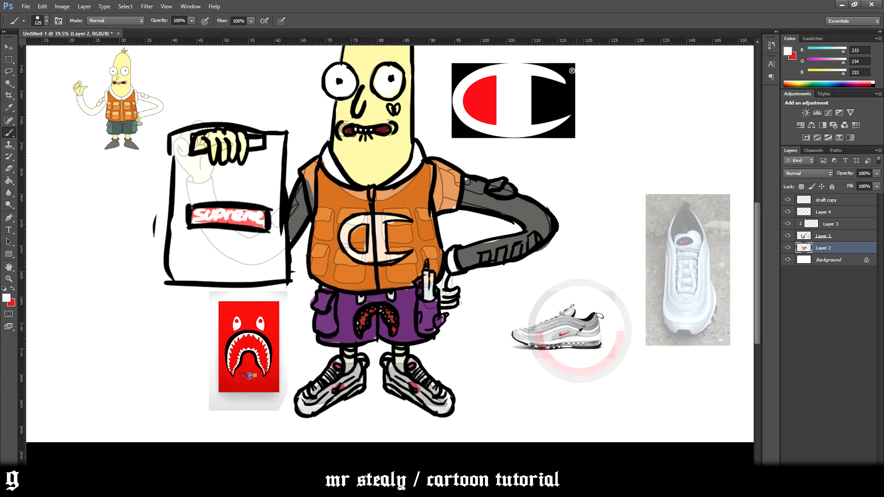
alt+click(474, 392)
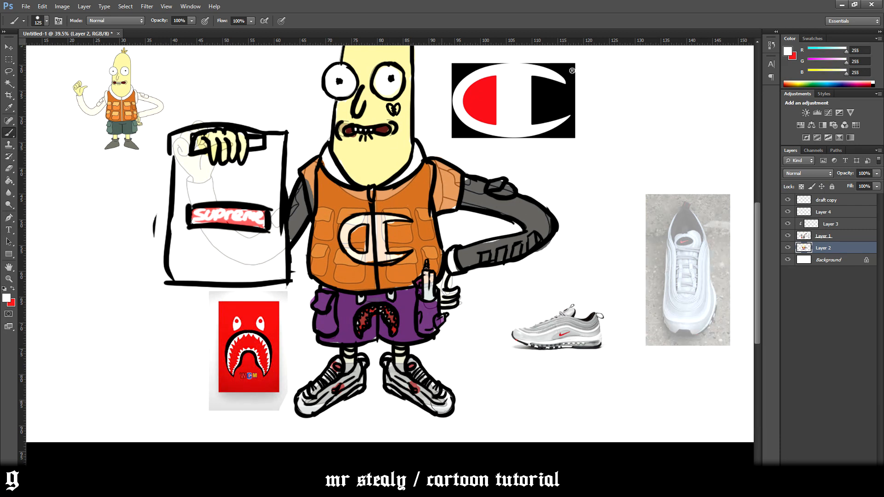
- Touch up the shoe on Layer 2 in white, then sample a light gray and the skin's pale yellow for the ankles
mouse_move(345, 385)
mouse_down()
mouse_move(328, 398)
mouse_move(324, 380)
mouse_up()
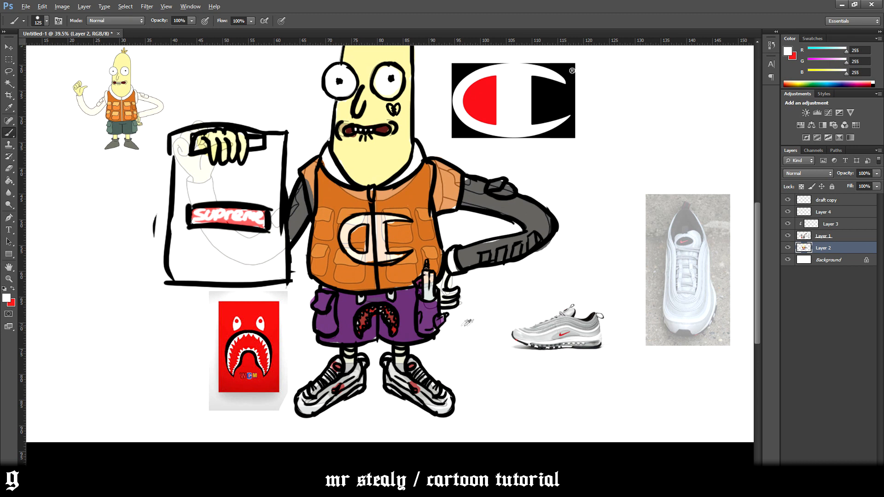
alt+click(564, 316)
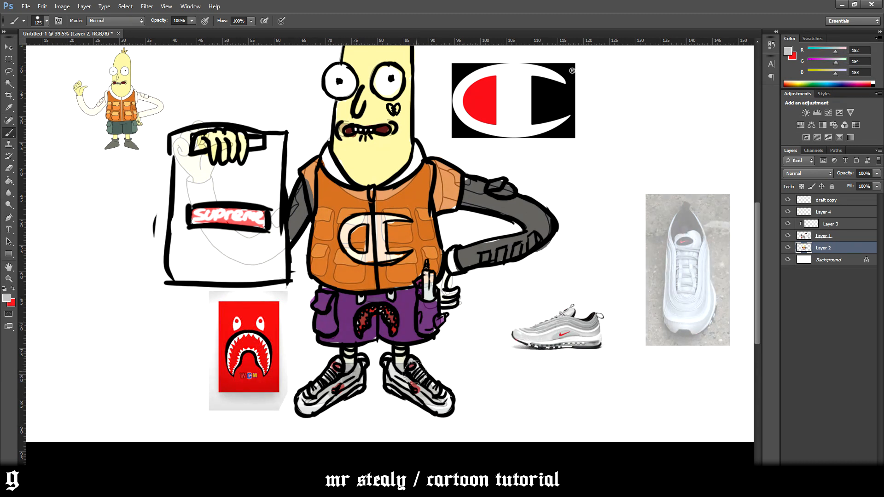
alt+click(437, 356)
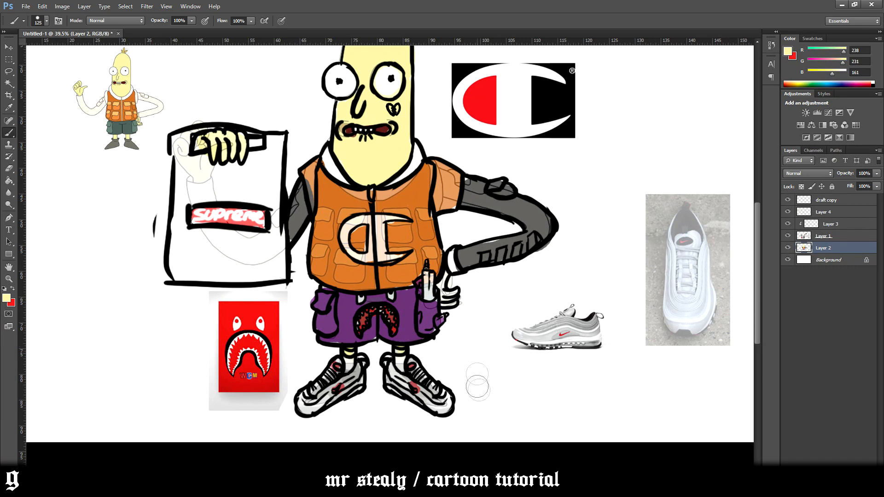
- Set the brush colour to dark green (RGB 43, 76, 45) and fill the heart on the character's cheek
scroll(497, 378, up, 2)
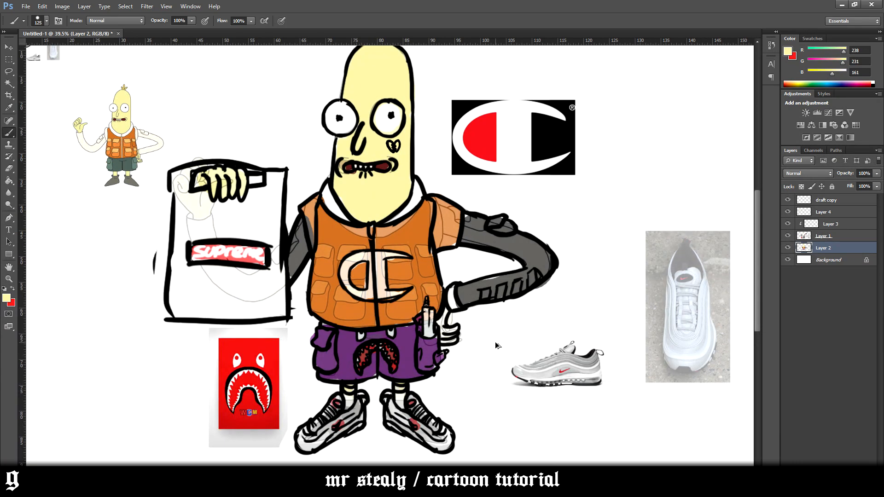
scroll(502, 348, up, 4)
scroll(497, 342, down, 9)
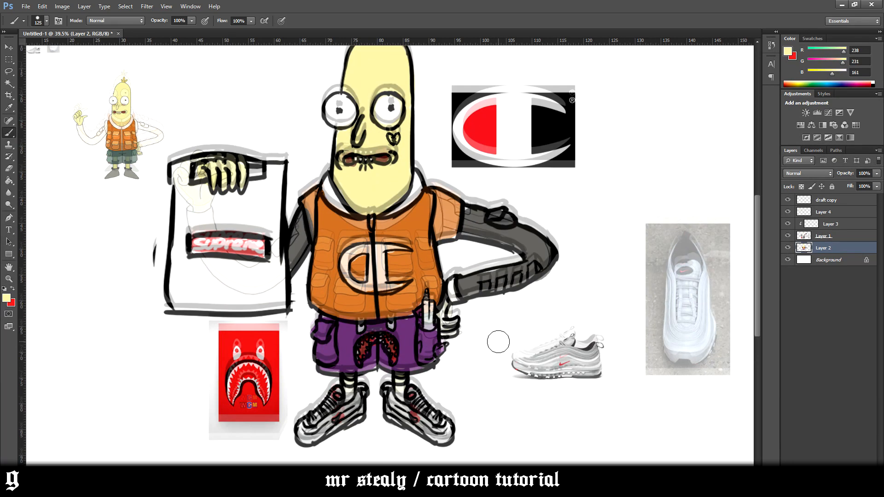
scroll(479, 354, up, 5)
scroll(479, 354, down, 5)
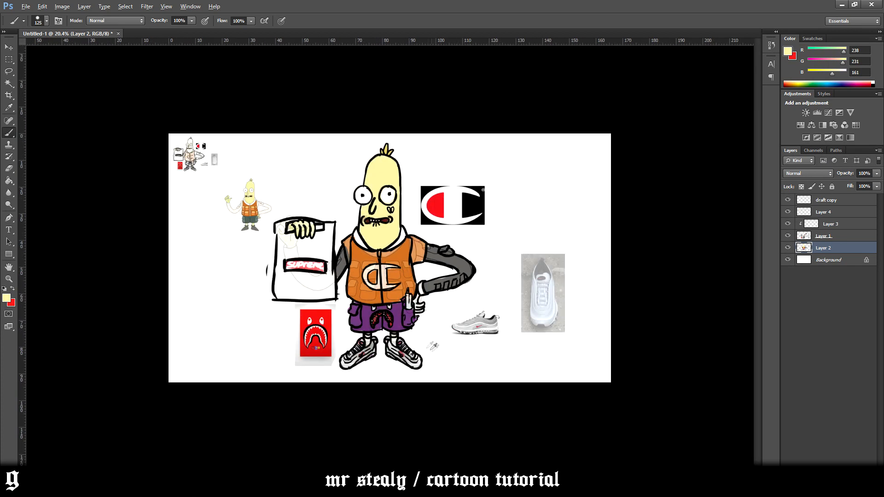
scroll(437, 357, up, 5)
scroll(482, 343, up, 2)
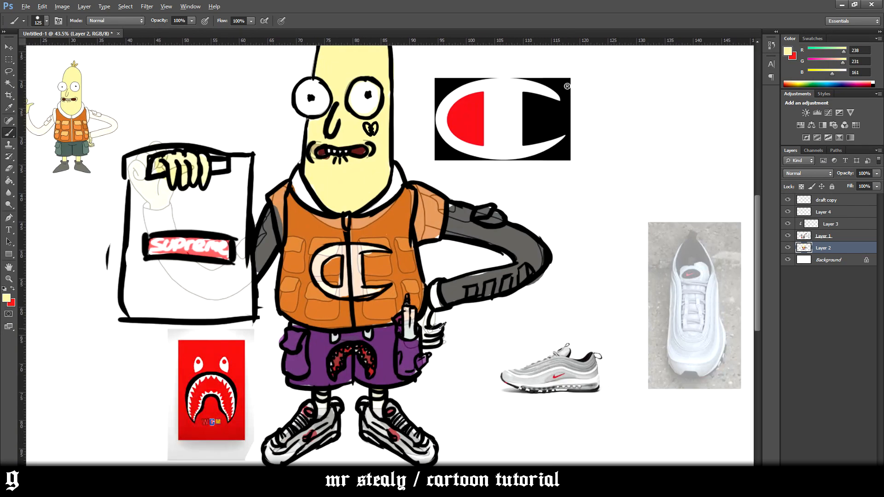
click(5, 302)
drag(599, 353, 598, 385)
drag(683, 411, 683, 391)
drag(624, 396, 630, 396)
click(601, 395)
click(769, 308)
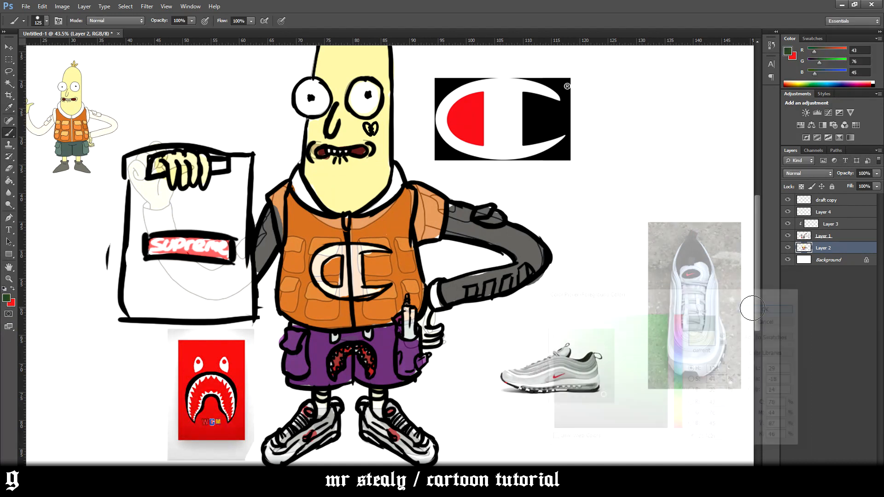
mouse_move(355, 119)
mouse_down()
mouse_move(371, 130)
mouse_move(379, 125)
mouse_up()
- Try a Hue/Saturation adjustment above Layer 3 with hue -34, then reset it to the default preset
scroll(393, 118, down, 3)
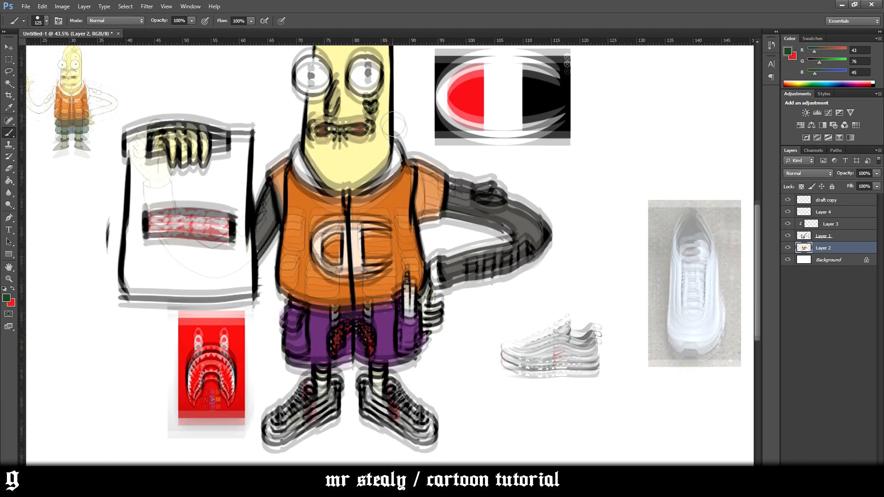
scroll(389, 288, up, 2)
key(v)
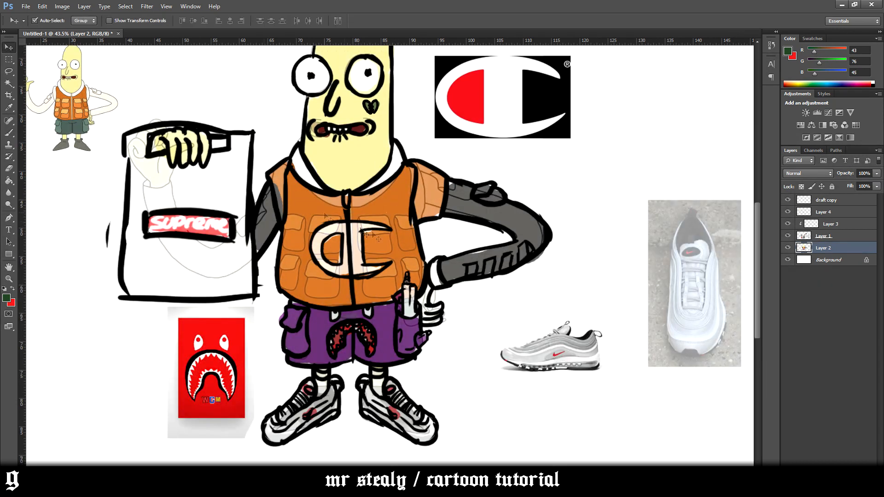
scroll(407, 225, down, 2)
click(831, 224)
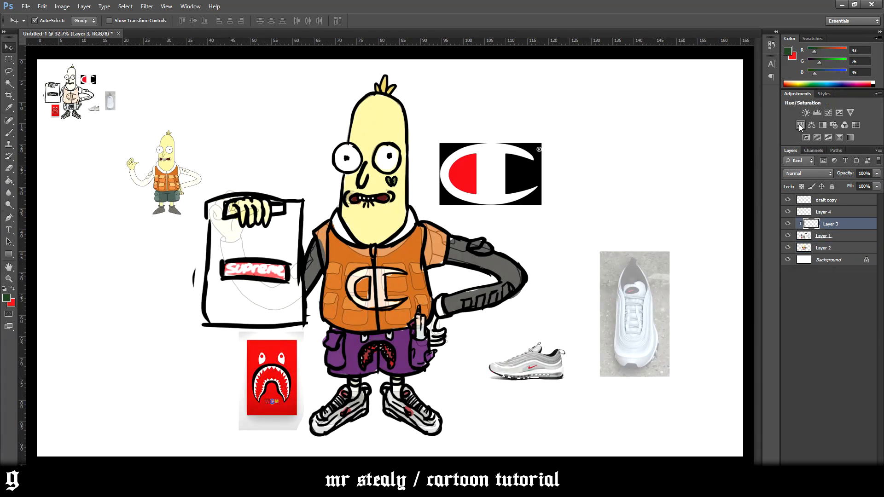
click(811, 125)
drag(596, 141, 578, 145)
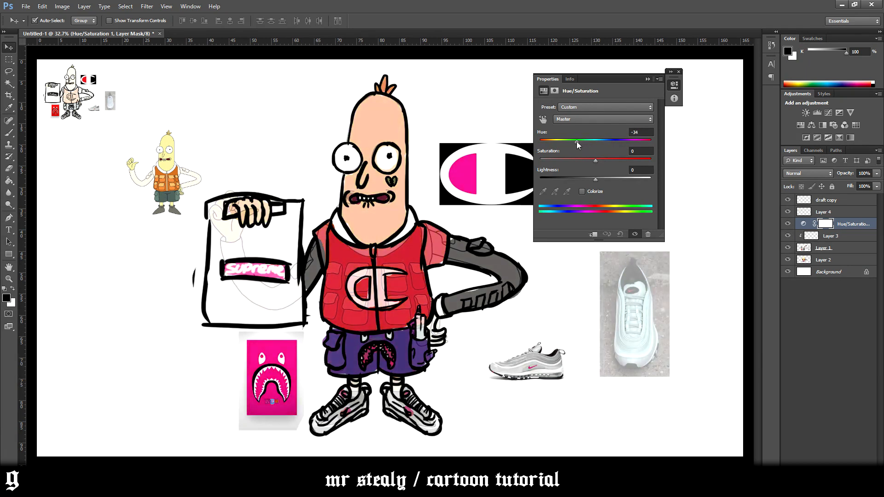
click(619, 109)
click(630, 98)
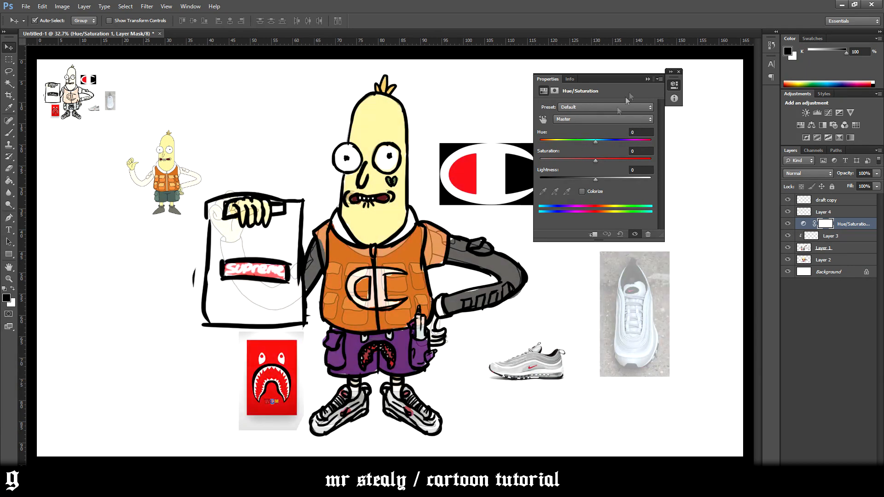
- Delete the Hue/Saturation adjustment layer
click(647, 79)
scroll(385, 304, up, 5)
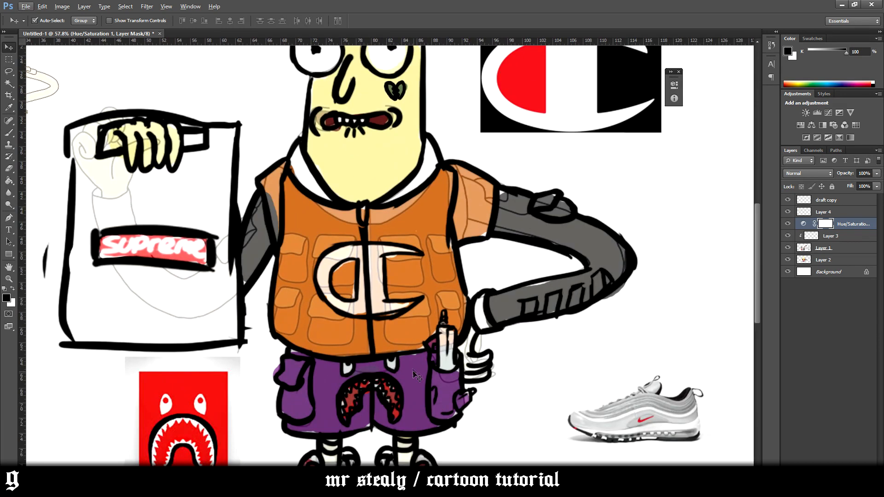
key(b)
scroll(370, 321, down, 3)
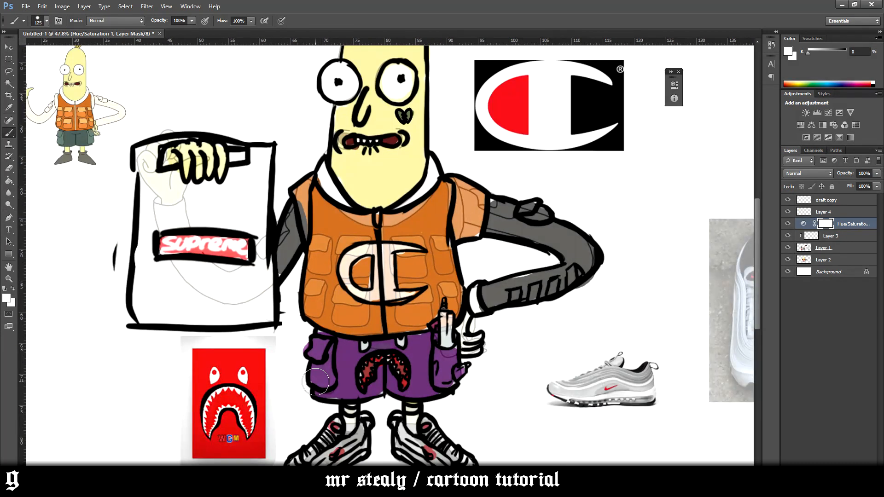
click(836, 251)
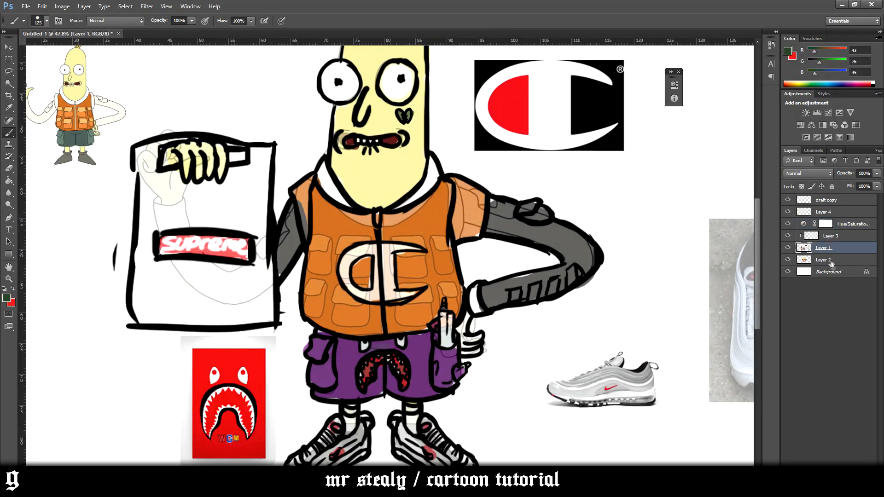
click(824, 259)
click(845, 225)
key(Delete)
- On Layer 2, sample the red of the Champion logo and paint it over the character's orange vest and sleeves
click(829, 247)
alt+click(510, 100)
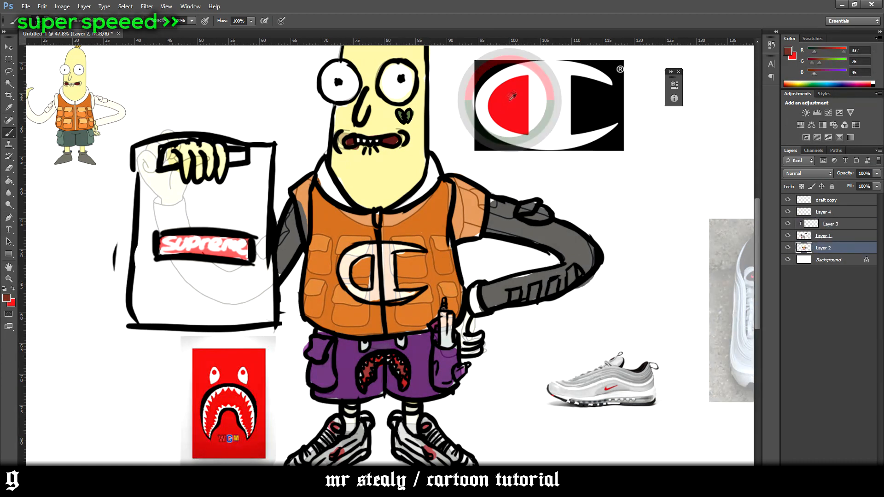
drag(407, 275, 423, 260)
drag(364, 263, 361, 282)
drag(370, 307, 325, 253)
mouse_move(318, 288)
mouse_down()
mouse_move(311, 198)
mouse_move(391, 228)
mouse_move(465, 207)
mouse_move(449, 286)
mouse_move(318, 323)
mouse_move(343, 308)
mouse_move(341, 235)
mouse_move(325, 267)
mouse_up()
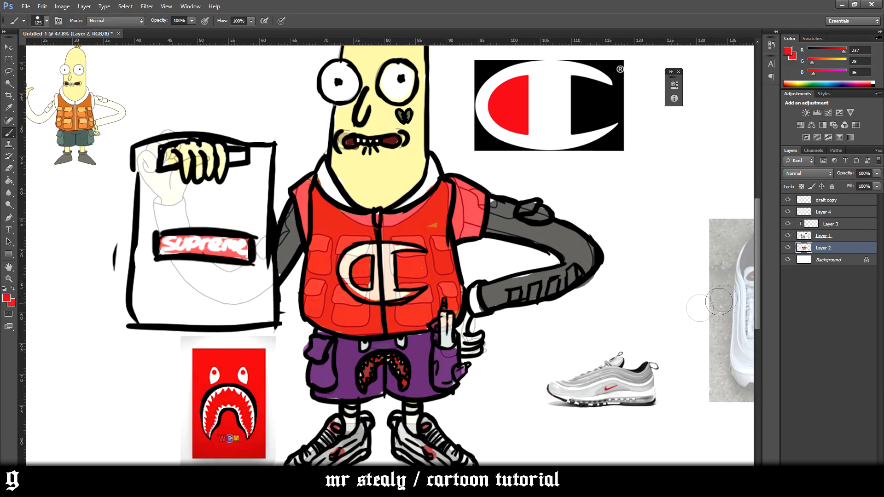
- Sample the face's pale yellow and colour the hand resting at the character's hip
scroll(761, 276, down, 5)
key(alt)
scroll(587, 216, down, 3)
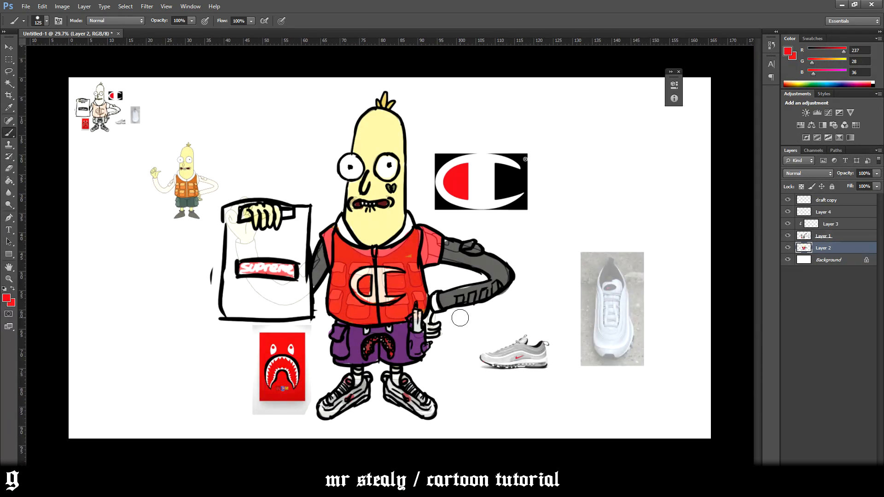
scroll(435, 355, up, 2)
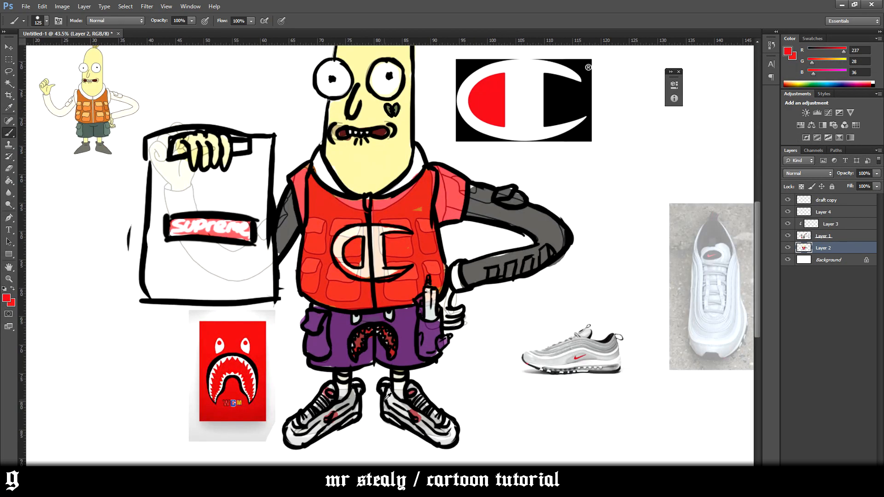
scroll(399, 401, down, 1)
scroll(404, 399, up, 4)
alt+click(385, 85)
mouse_move(457, 268)
mouse_down()
mouse_move(466, 296)
mouse_move(463, 278)
mouse_up()
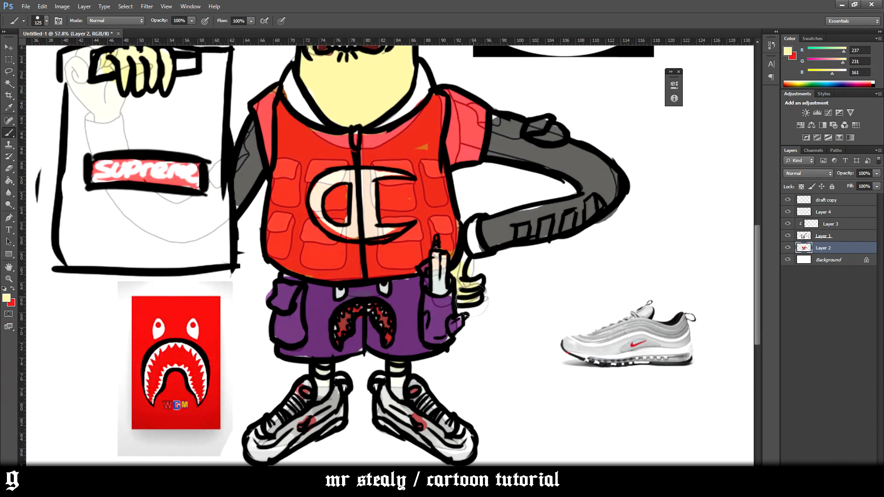
- Sample the vest's red and paint over the bag's label and its old lettering on Layer 3
scroll(441, 344, down, 4)
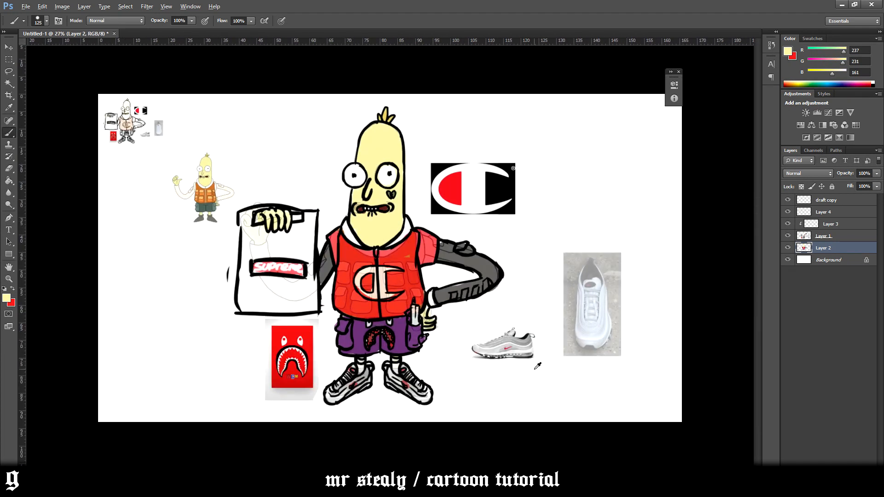
scroll(356, 294, up, 5)
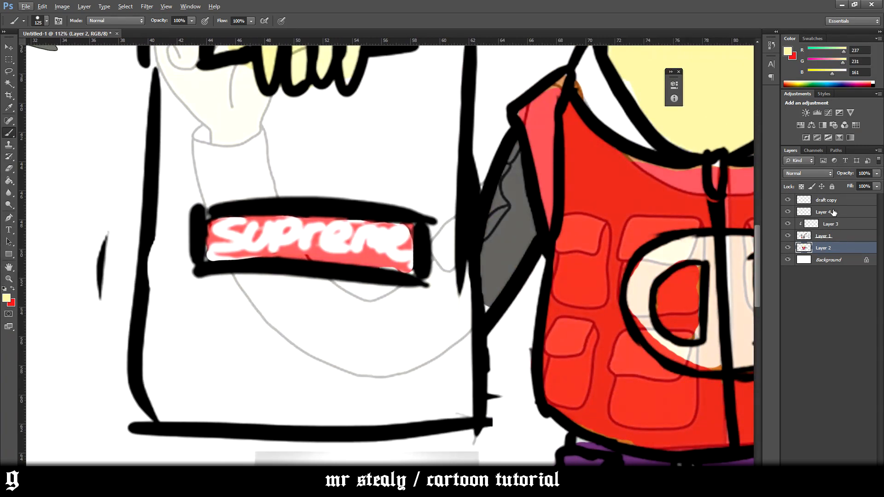
click(824, 236)
alt+click(348, 255)
alt+click(622, 188)
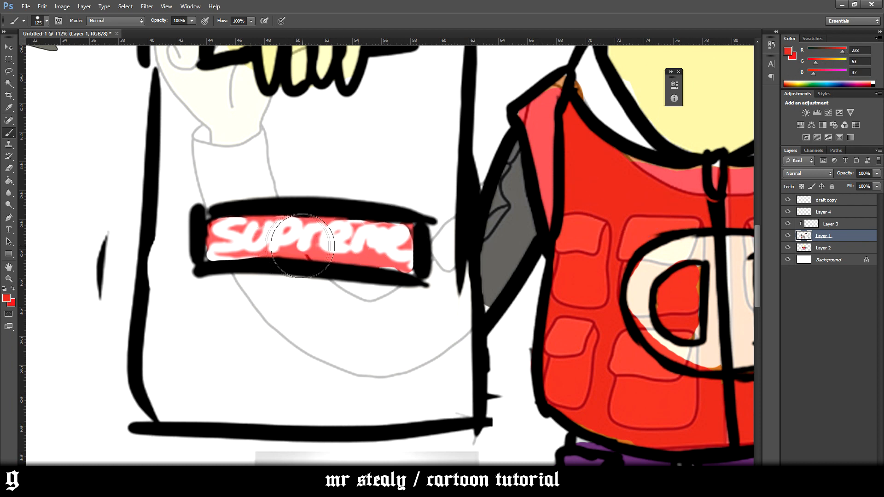
click(834, 224)
drag(207, 239, 414, 248)
- Try hand-painting white lettering on the red label, directly and on a new layer, undoing each attempt
key(x)
mouse_move(214, 221)
mouse_down()
mouse_move(237, 237)
mouse_move(211, 247)
mouse_up()
key(ctrl+z)
key(ctrl+z)
key(ctrl+shift+alt+n)
drag(244, 215, 212, 249)
key(ctrl+z)
- Add the white text "Supreme" over the bag's red label and rasterize its layer
key(t)
drag(128, 156, 474, 375)
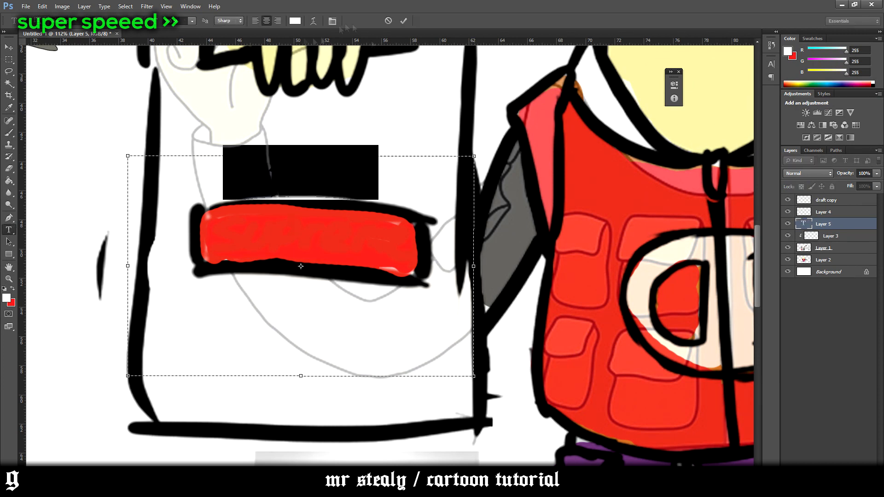
text(Supreme)
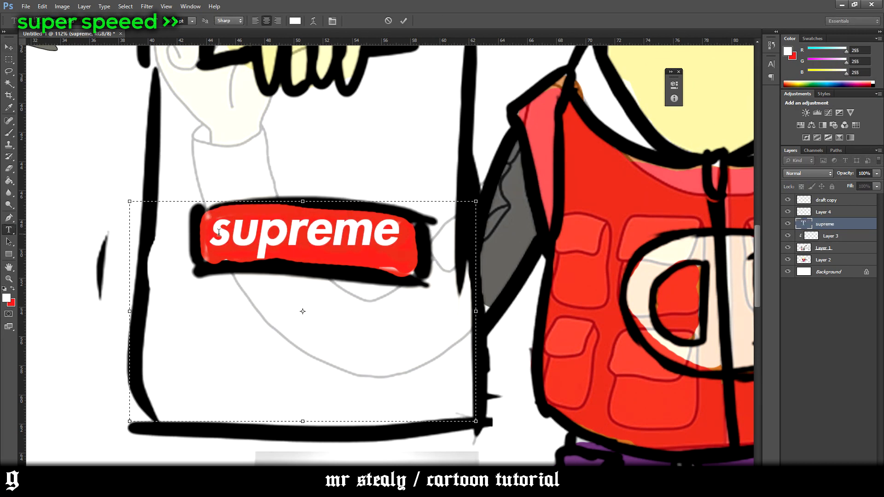
key(ctrl+Return)
key(v)
right_click(842, 223)
click(762, 217)
click(42, 6)
click(59, 177)
click(211, 220)
click(403, 238)
drag(381, 238, 379, 243)
click(339, 233)
click(334, 232)
click(311, 232)
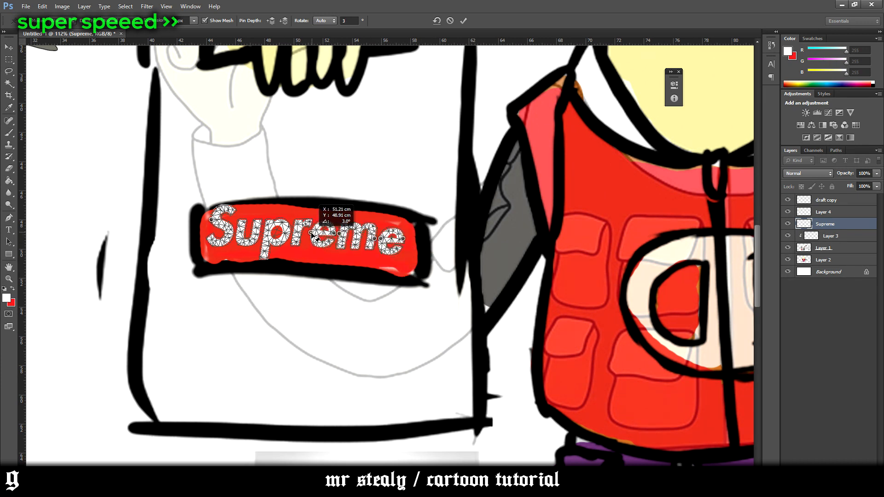
key(Escape)
- Free-transform the "Supreme" lettering to fit the tilted red label and lower its layer opacity to 12%
key(ctrl+t)
drag(391, 231, 400, 230)
drag(406, 208, 401, 210)
key(Return)
click(876, 174)
drag(850, 183, 838, 184)
key(b)
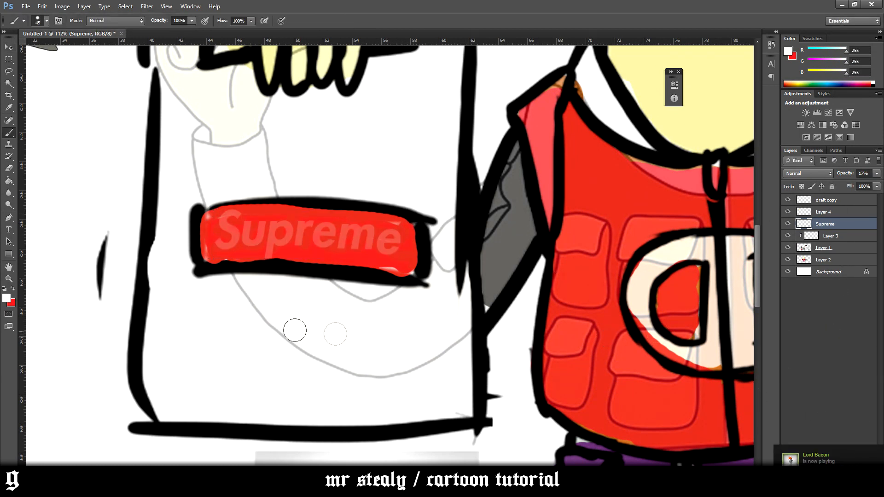
drag(838, 184, 838, 184)
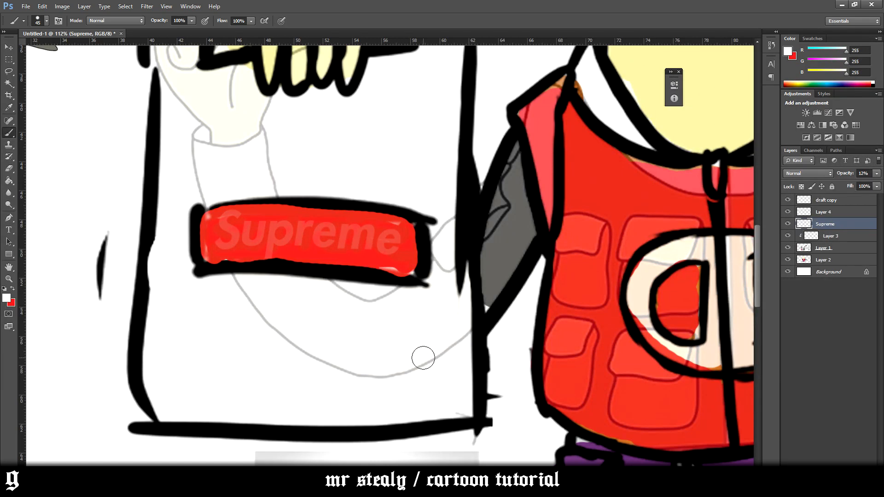
- Trace the "Supreme" lettering in white brush strokes on a new layer and delete the faint guide text layer
key(ctrl+shift+alt+n)
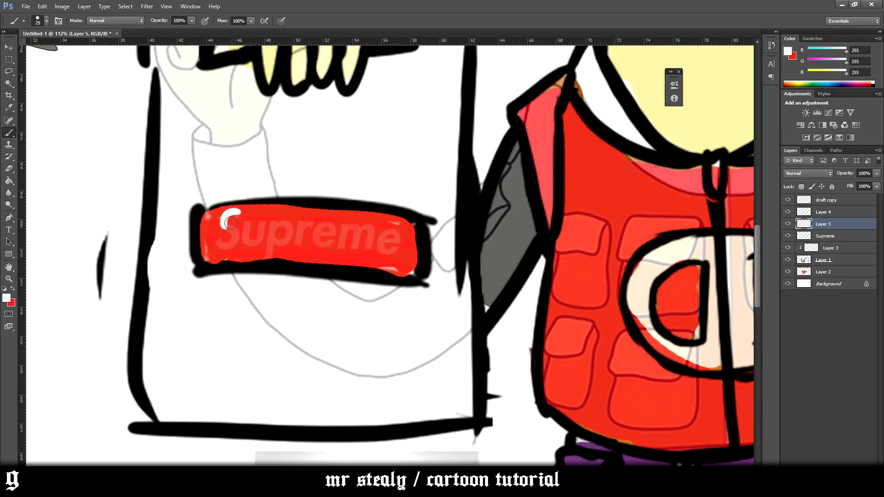
mouse_move(231, 246)
mouse_down()
mouse_move(263, 230)
mouse_move(268, 256)
mouse_move(276, 233)
mouse_move(304, 235)
mouse_move(299, 227)
mouse_move(298, 245)
mouse_move(301, 229)
mouse_move(357, 244)
mouse_move(321, 223)
mouse_move(340, 249)
mouse_move(356, 232)
mouse_move(353, 249)
mouse_move(368, 227)
mouse_move(370, 250)
mouse_move(397, 250)
mouse_move(383, 242)
mouse_move(404, 252)
mouse_up()
key(ctrl+z)
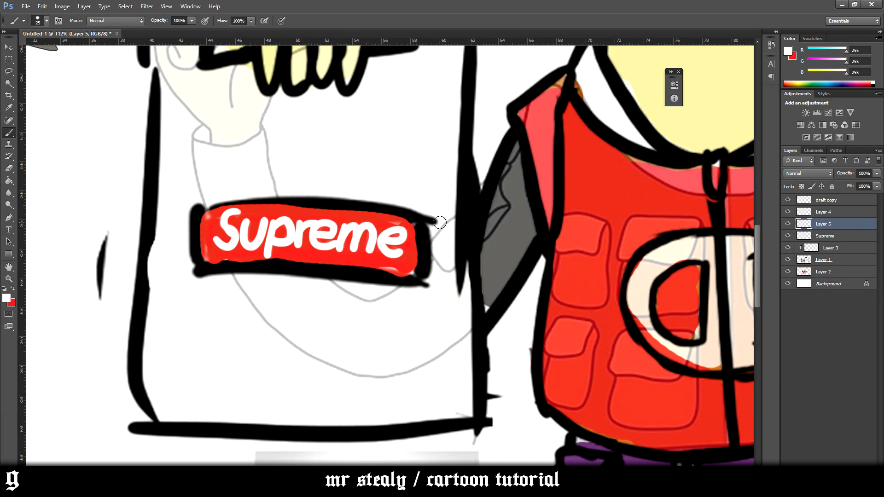
click(821, 240)
key(Delete)
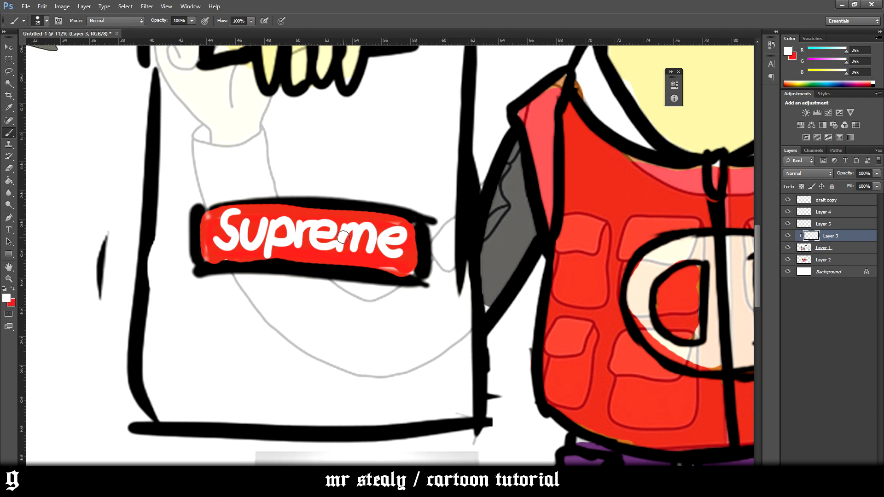
- Paint white over the sketch lines inside the bag on a new layer above Layer 1, and sample the pale yellow skin colour
scroll(343, 237, down, 5)
scroll(259, 285, up, 1)
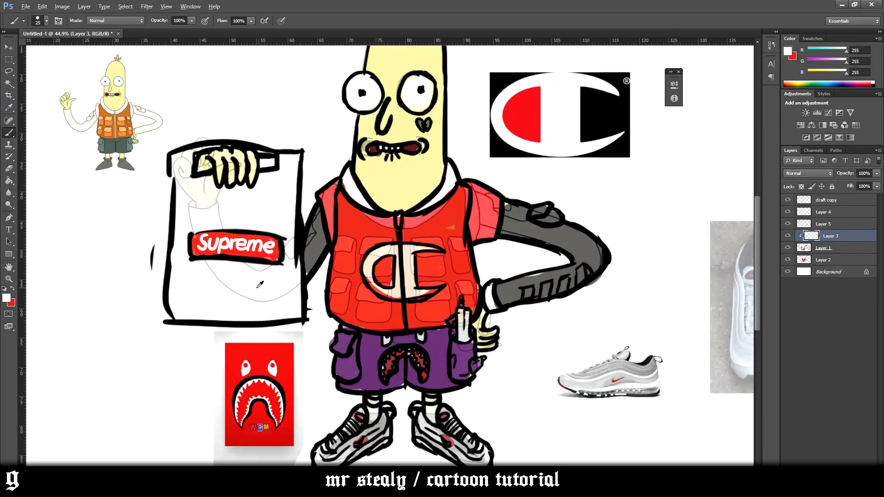
scroll(259, 284, up, 1)
key(v)
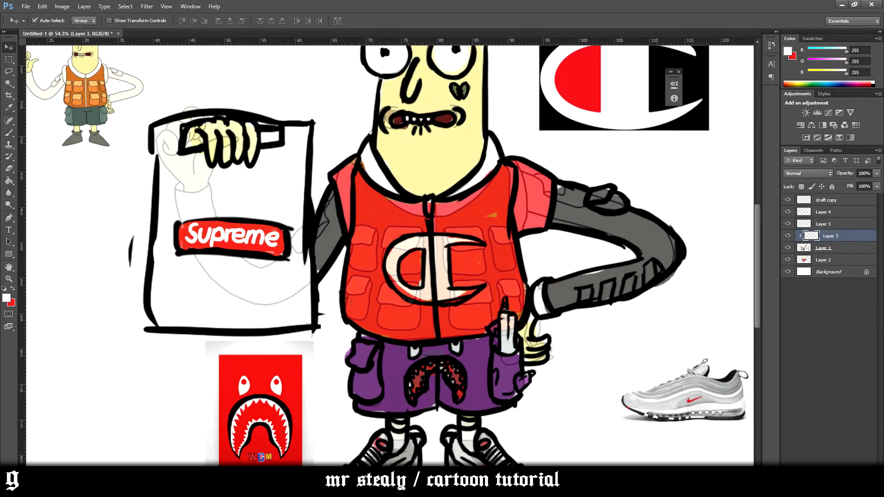
click(829, 249)
key(b)
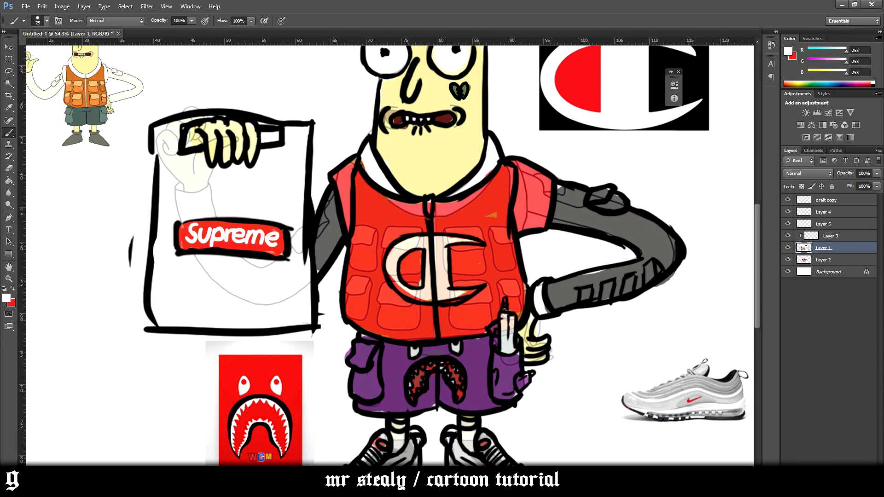
key(ctrl+shift+alt+n)
key(bracketright)
key(bracketright)
key(bracketright)
key(bracketright)
key(bracketright)
key(bracketright)
key(bracketright)
mouse_move(221, 216)
mouse_down()
mouse_move(215, 275)
mouse_move(197, 197)
mouse_up()
mouse_move(180, 204)
mouse_down()
mouse_move(216, 266)
mouse_move(253, 254)
mouse_move(275, 277)
mouse_move(286, 241)
mouse_move(232, 282)
mouse_move(234, 299)
mouse_move(288, 299)
mouse_move(289, 206)
mouse_move(284, 249)
mouse_move(249, 189)
mouse_move(247, 200)
mouse_move(227, 205)
mouse_move(201, 171)
mouse_move(179, 182)
mouse_move(168, 139)
mouse_move(163, 155)
mouse_move(168, 143)
mouse_move(185, 150)
mouse_move(196, 135)
mouse_move(208, 135)
mouse_move(213, 150)
mouse_move(181, 134)
mouse_up()
alt+click(409, 159)
alt+click(87, 67)
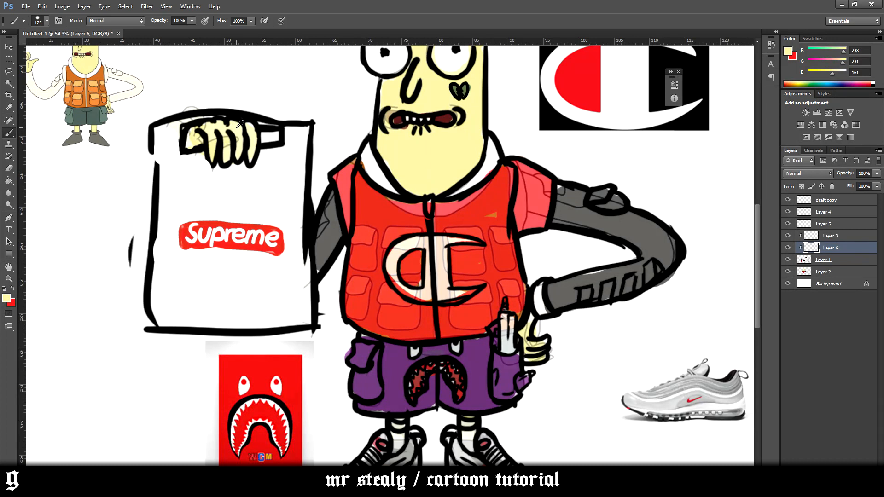
scroll(435, 332, down, 3)
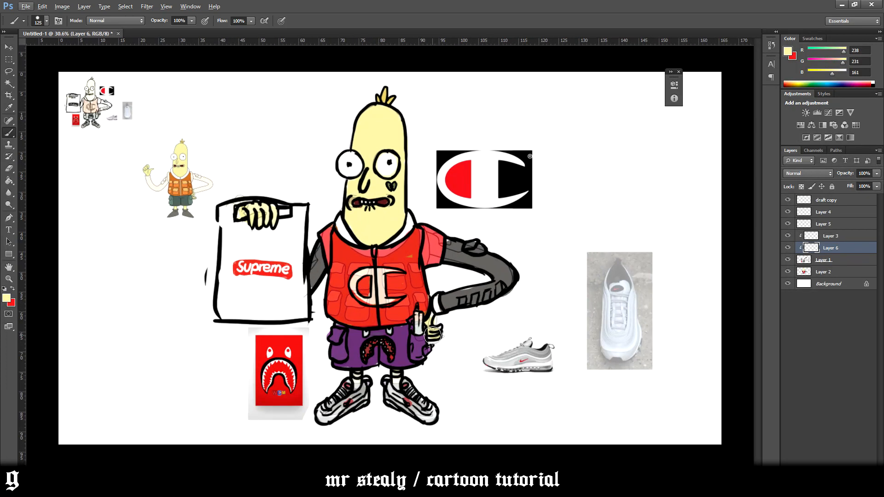
click(835, 202)
shift+click(826, 271)
right_click(829, 273)
key(Escape)
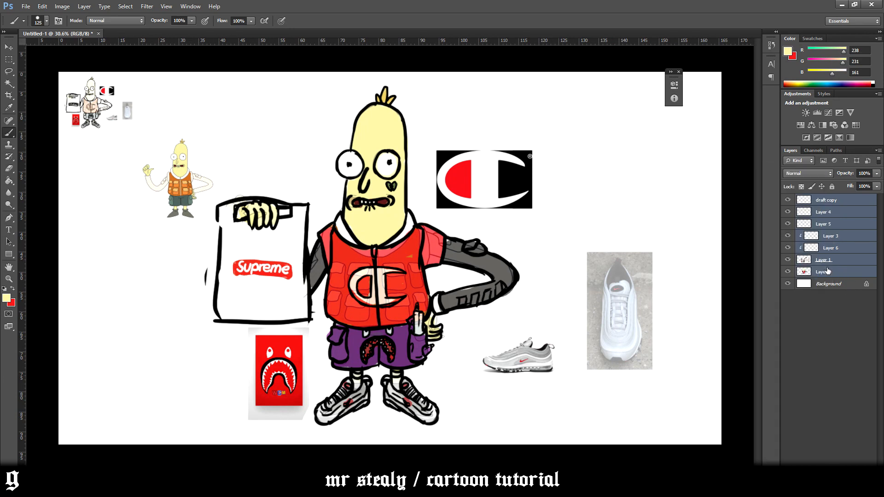
- Move the draft copy layer to just above the Background and mark it with a red colour label
click(829, 273)
click(799, 201)
click(788, 271)
click(788, 271)
click(787, 260)
click(787, 260)
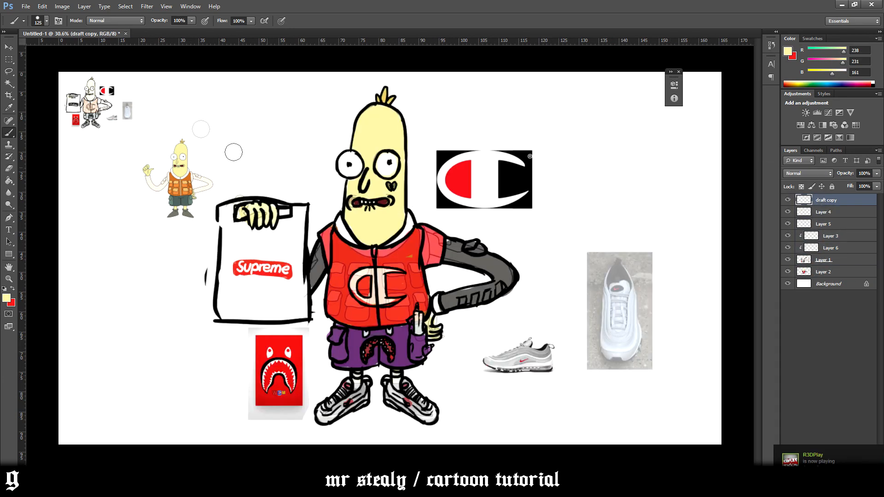
click(9, 47)
mouse_move(96, 114)
mouse_down()
mouse_move(98, 123)
mouse_move(96, 115)
mouse_up()
drag(829, 272, 831, 275)
right_click(828, 272)
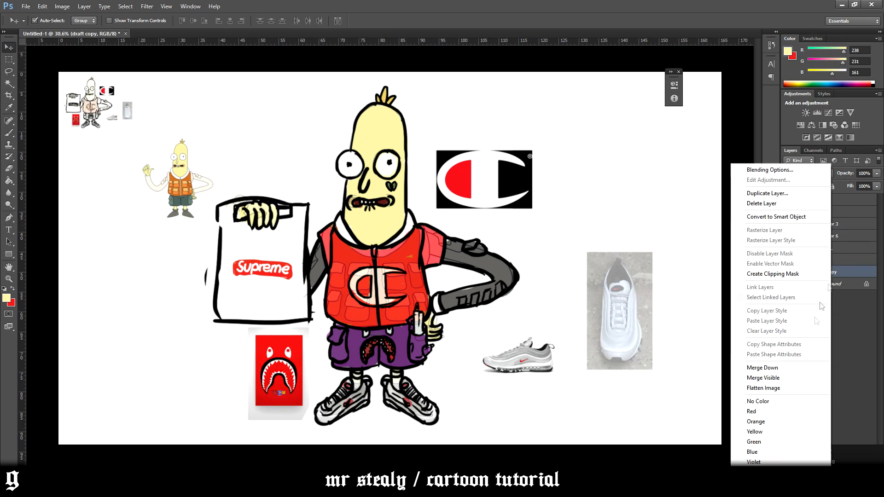
click(766, 412)
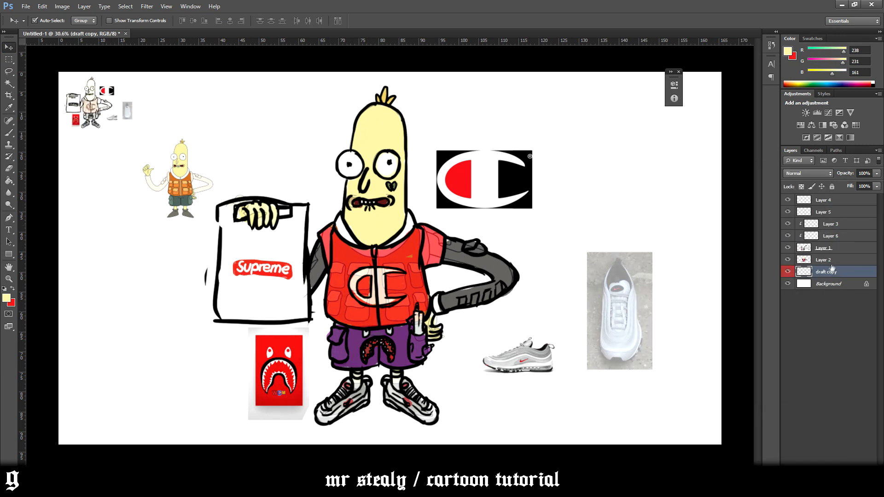
- Merge all layers from Layer 2 up to Layer 4 into one, and toggle its visibility to check the contents
click(831, 261)
click(833, 186)
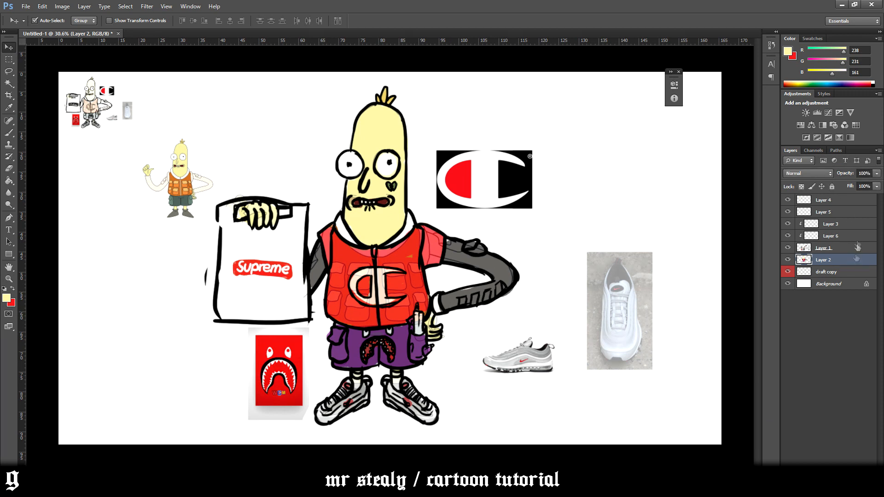
shift+click(827, 200)
right_click(828, 201)
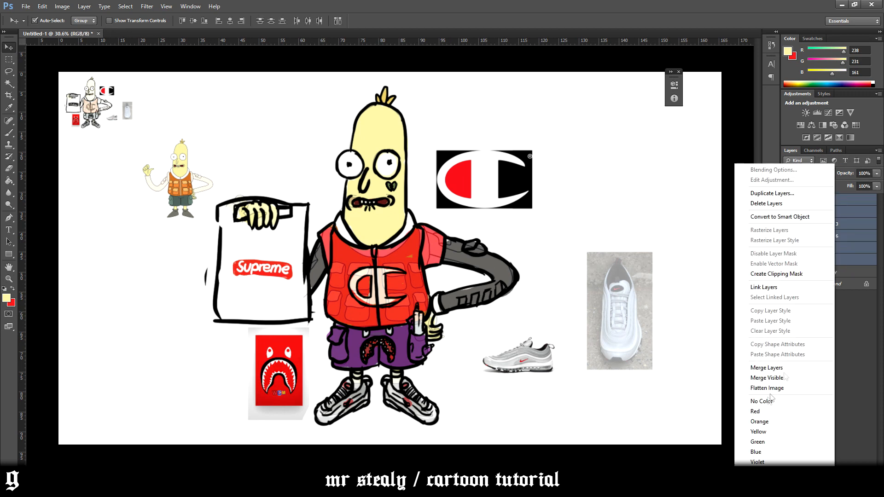
click(762, 382)
click(787, 200)
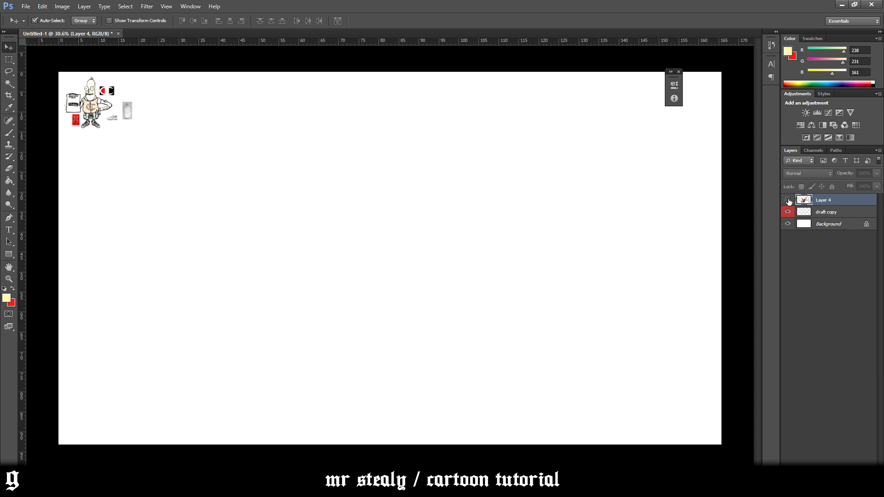
click(787, 200)
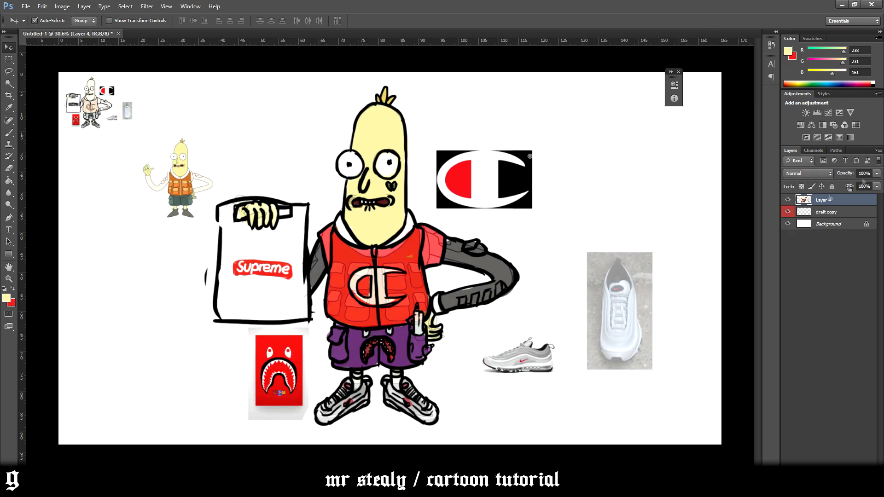
- Duplicate the merged artwork and scale the copy to about 16.5%, beside the small draft thumbnail at the canvas's upper left
key(ctrl+j)
key(ctrl+t)
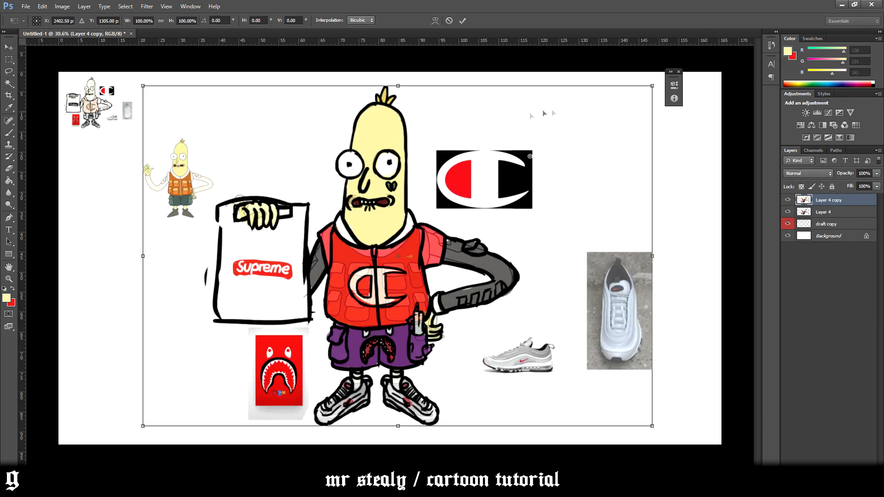
drag(652, 89, 225, 73)
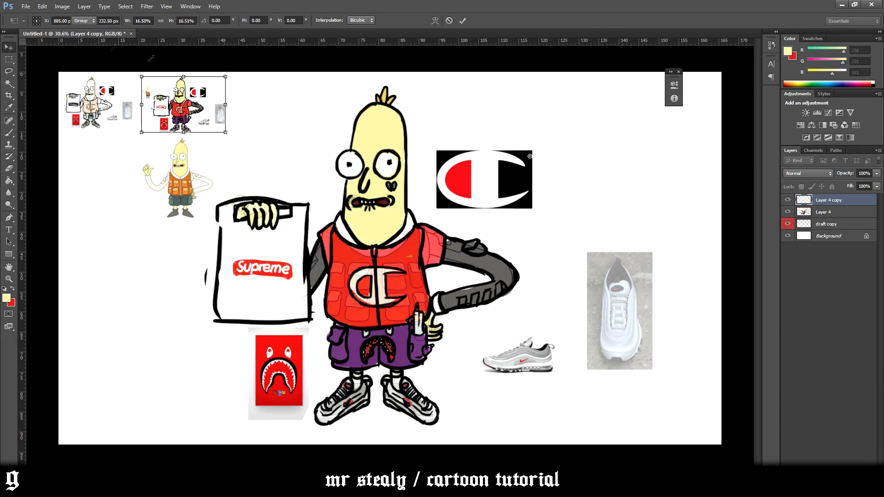
key(Return)
- Move the full-size artwork about 10.2 cm right and 1.5 cm down, and lower its layer opacity to make it a faint guide
drag(376, 239, 417, 246)
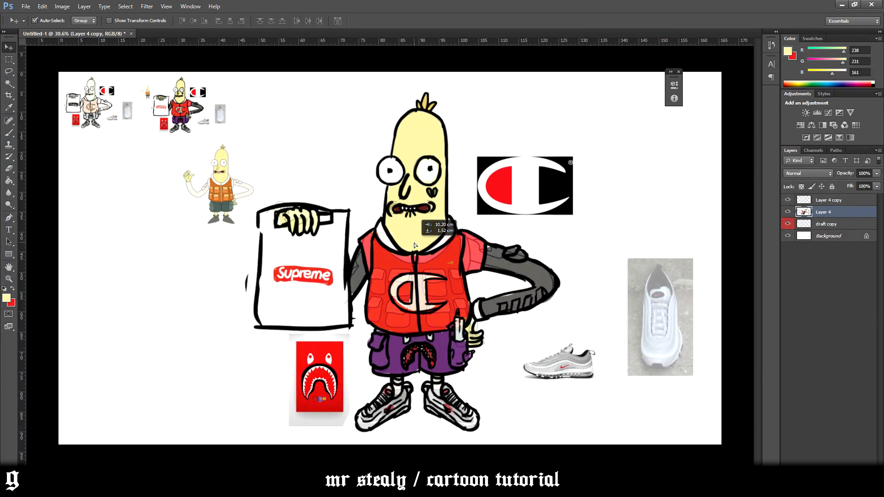
click(877, 174)
drag(877, 183, 845, 184)
- Add a new layer above the faded artwork and reset the colours to black and white, ready for the Pen tool
key(ctrl+alt+shift+n)
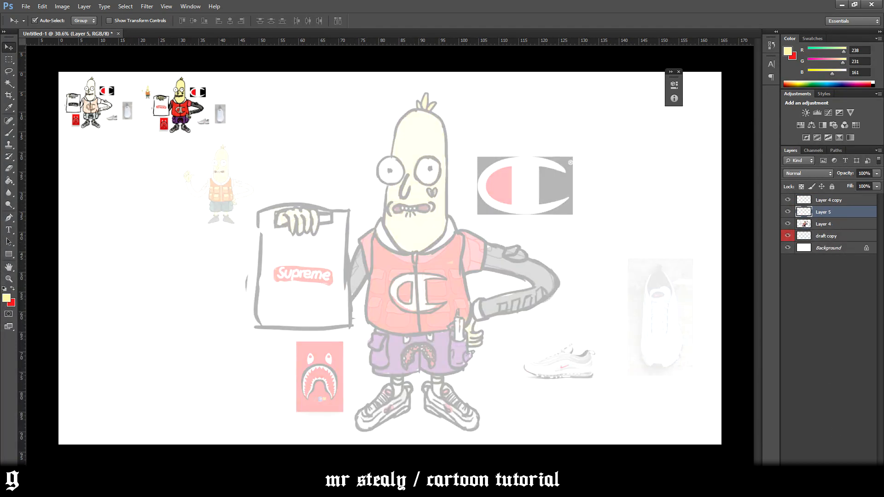
click(4, 289)
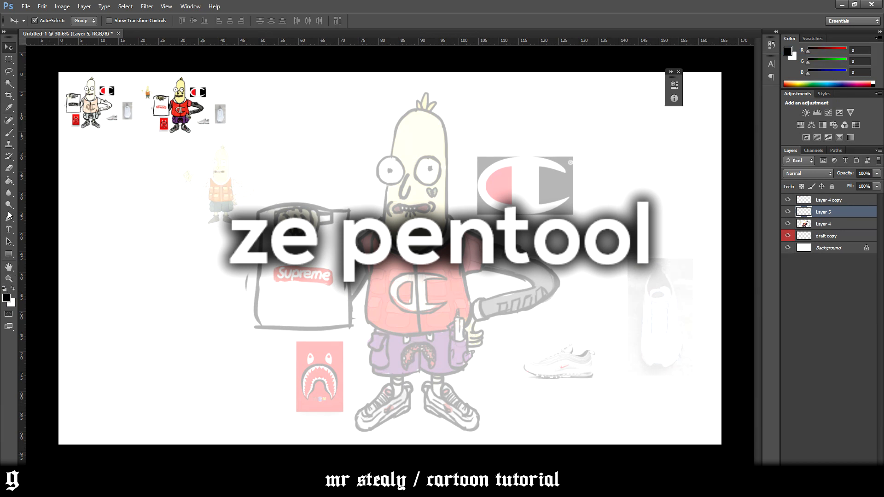
click(10, 218)
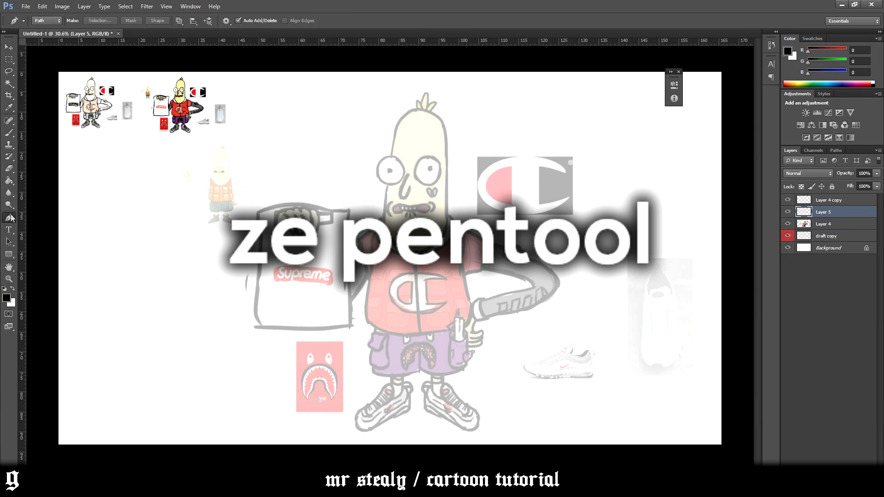
scroll(199, 302, up, 4)
scroll(348, 351, down, 5)
scroll(359, 359, up, 2)
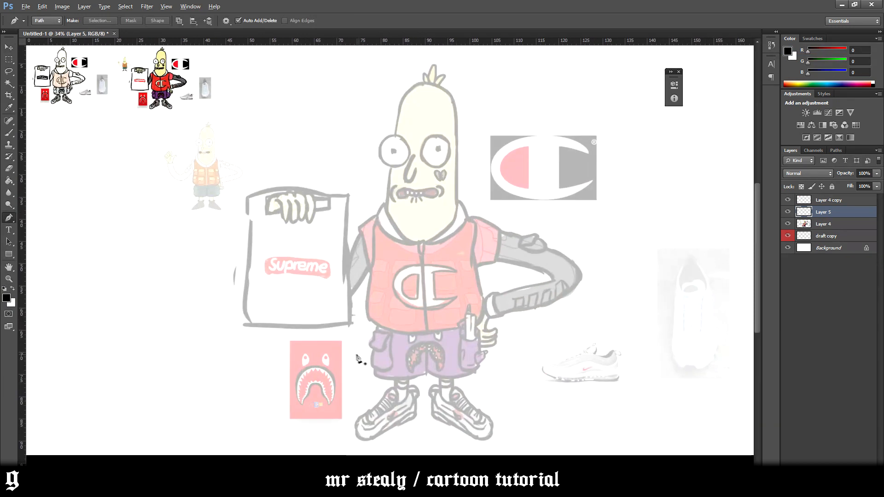
scroll(316, 375, up, 3)
scroll(316, 385, down, 4)
scroll(310, 402, up, 3)
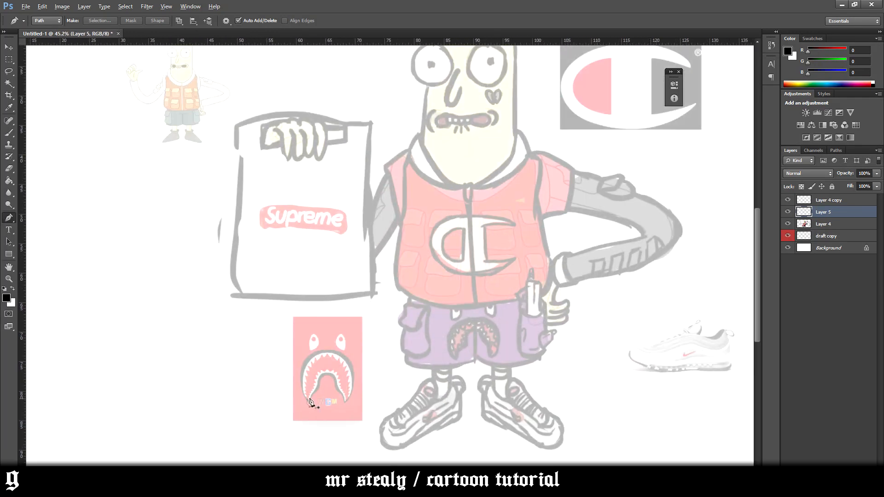
scroll(449, 414, down, 2)
scroll(450, 415, up, 4)
scroll(155, 287, up, 3)
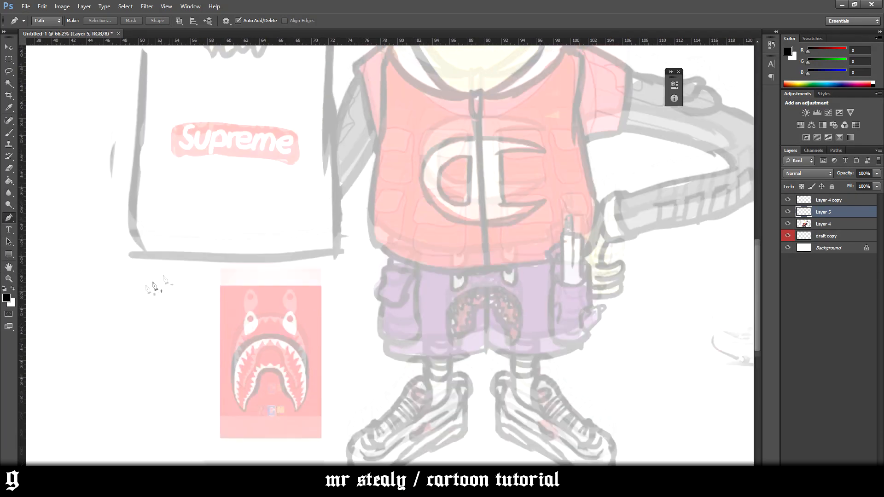
scroll(155, 286, up, 2)
scroll(227, 307, down, 3)
scroll(223, 310, up, 3)
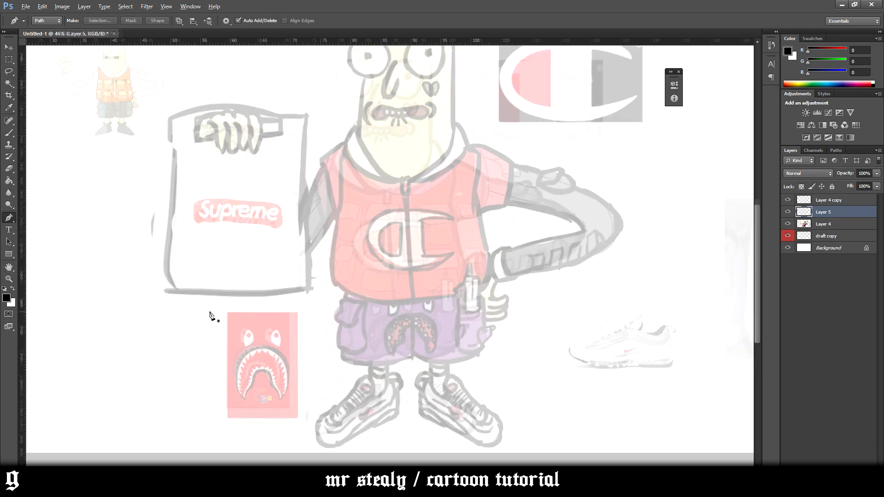
scroll(391, 341, up, 4)
scroll(383, 341, up, 2)
scroll(380, 342, down, 2)
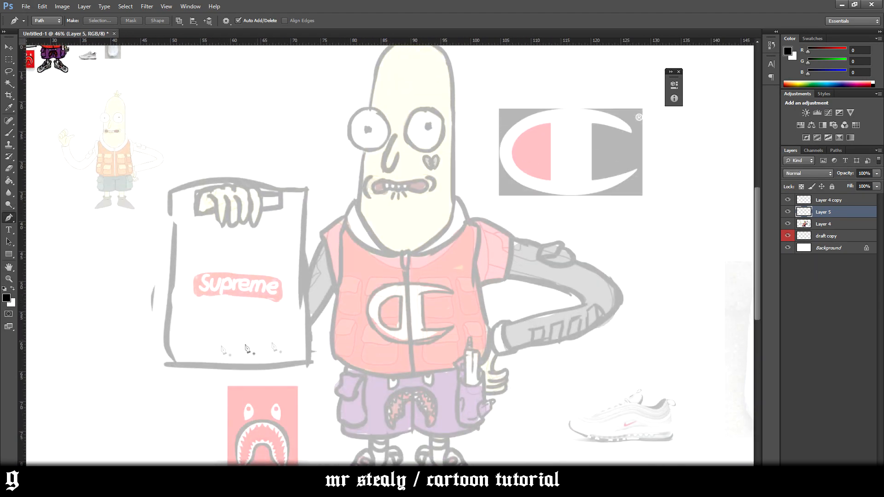
scroll(140, 367, up, 5)
scroll(285, 352, down, 2)
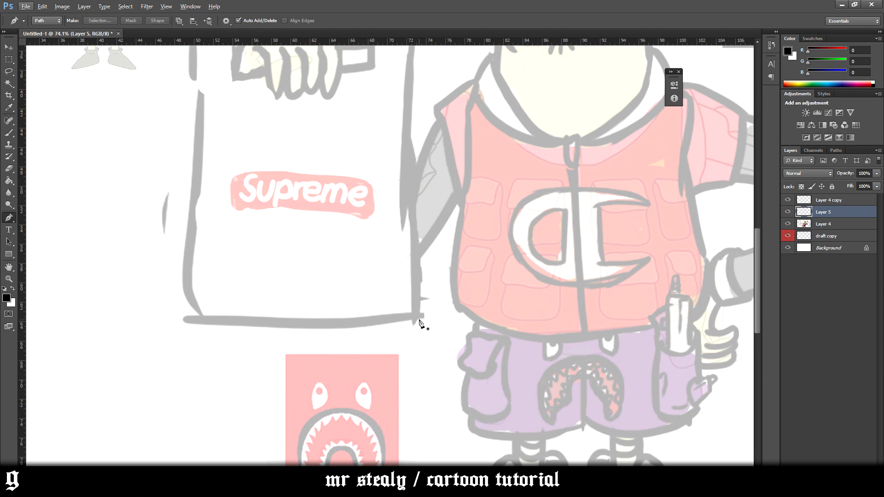
- Trace the outer edge of the bag's outline with the Pen tool, around the bottom, left, top and right sides
drag(307, 326, 286, 328)
click(193, 324)
drag(180, 227, 221, 124)
scroll(194, 184, up, 3)
drag(330, 139, 364, 141)
drag(416, 148, 434, 147)
click(407, 236)
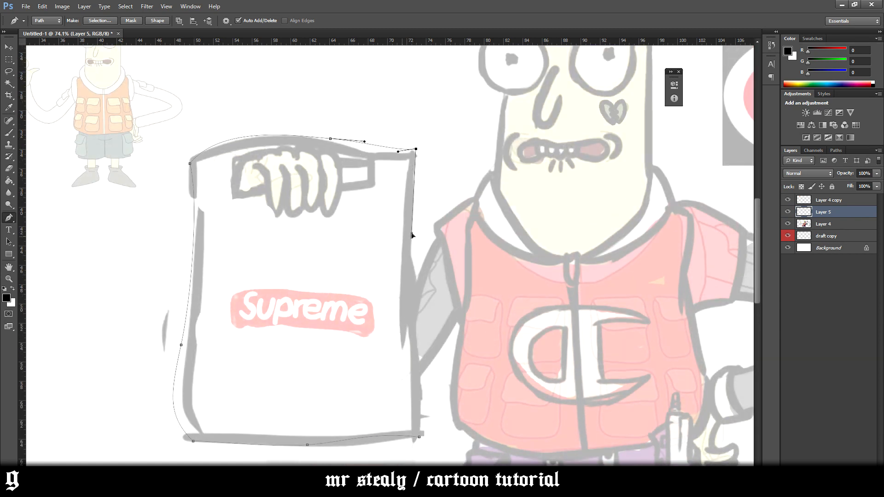
scroll(413, 313, down, 2)
drag(419, 370, 418, 395)
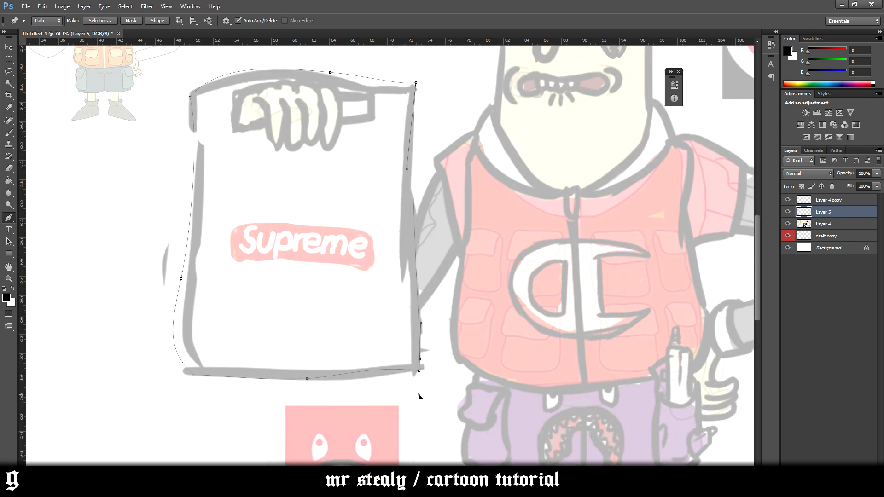
- Trace the inner edge of the bag's outline back around with varying line thickness and close the path
drag(411, 355, 388, 207)
scroll(408, 98, up, 3)
drag(406, 155, 412, 132)
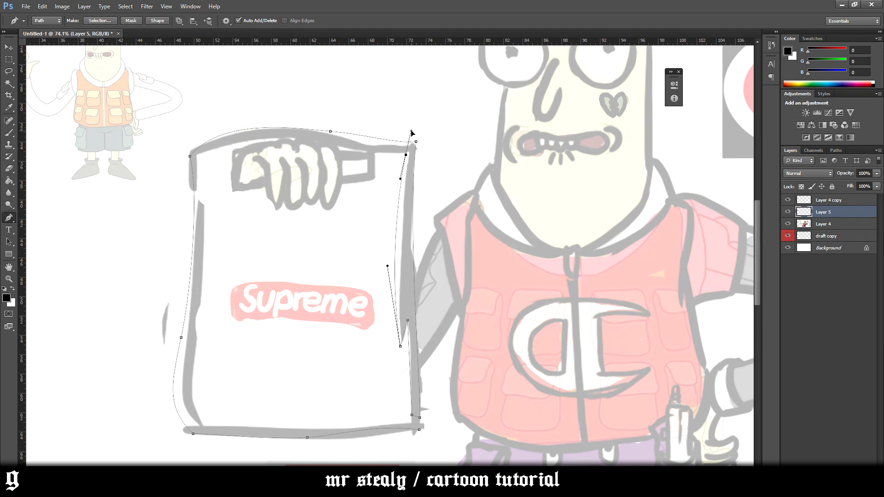
drag(364, 148, 363, 148)
drag(280, 136, 253, 141)
click(407, 319)
click(202, 160)
drag(195, 164, 188, 171)
key(ctrl+z)
click(202, 159)
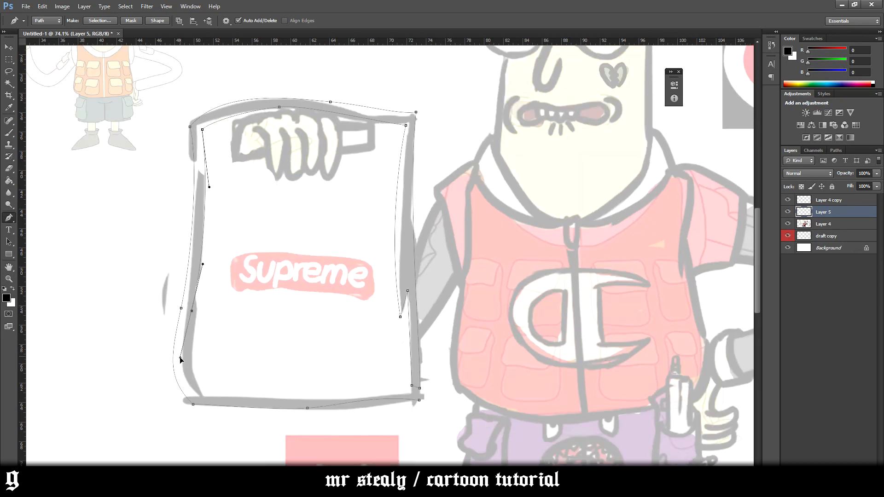
drag(210, 395, 236, 399)
drag(355, 393, 422, 408)
key(ctrl+z)
ctrl+click(421, 408)
- Turn the bag outline path into a selection and fill it with black using a 200 px brush
right_click(455, 353)
click(504, 204)
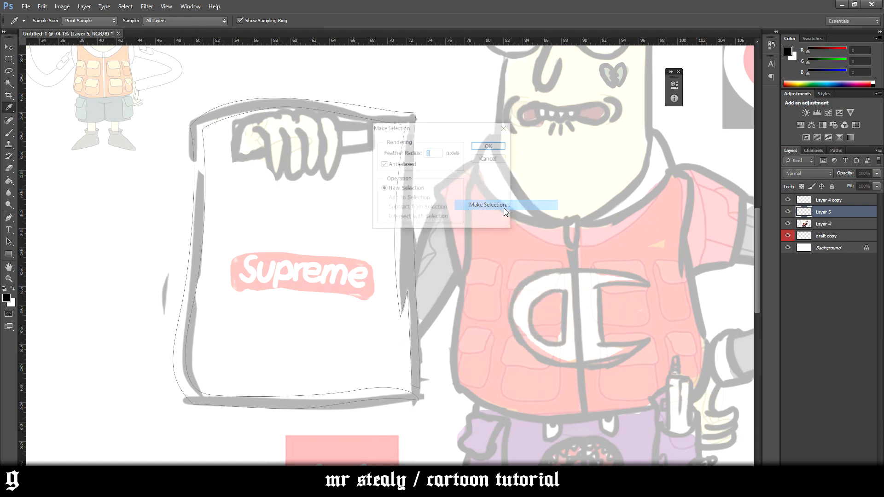
key(Return)
key(b)
key(bracketright)
key(bracketright)
mouse_move(414, 353)
mouse_down()
mouse_move(261, 394)
mouse_move(194, 207)
mouse_move(201, 141)
mouse_move(401, 111)
mouse_move(405, 299)
mouse_move(423, 406)
mouse_up()
scroll(423, 408, down, 6)
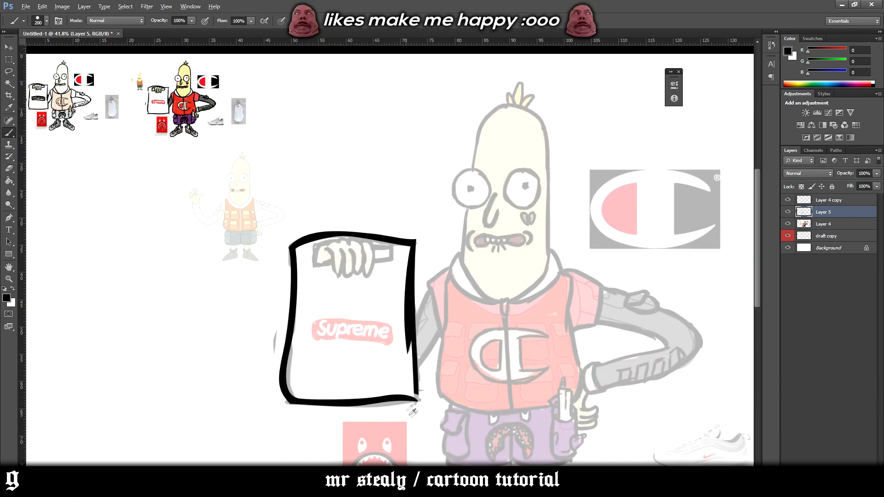
- Trace the wavy Supreme logo box on the bag with the Pen tool and close the path
scroll(439, 426, up, 4)
scroll(456, 423, down, 5)
scroll(460, 414, up, 8)
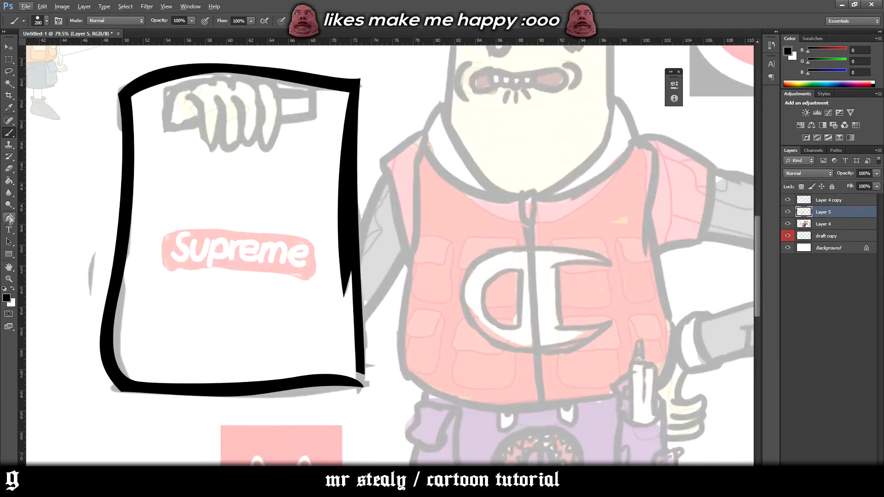
key(p)
scroll(221, 322, up, 3)
scroll(164, 335, up, 2)
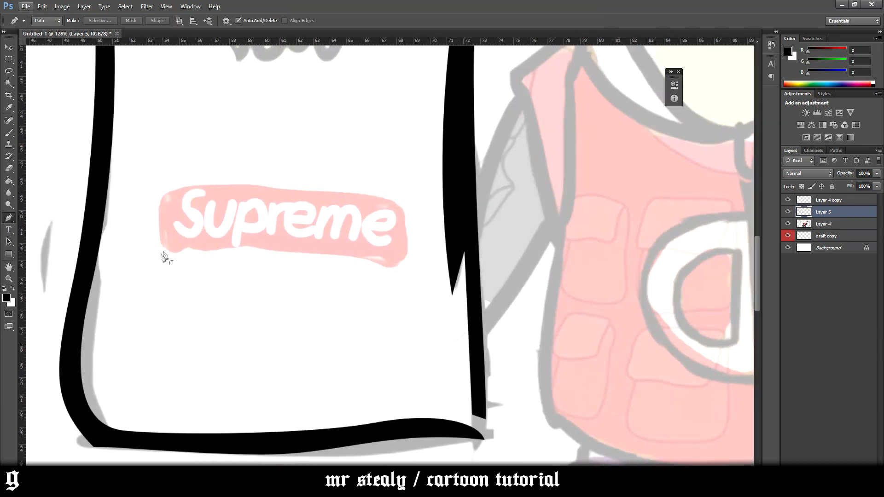
click(159, 254)
click(159, 199)
drag(160, 198, 195, 177)
drag(304, 192, 339, 198)
click(405, 197)
drag(400, 272, 354, 257)
drag(242, 252, 214, 254)
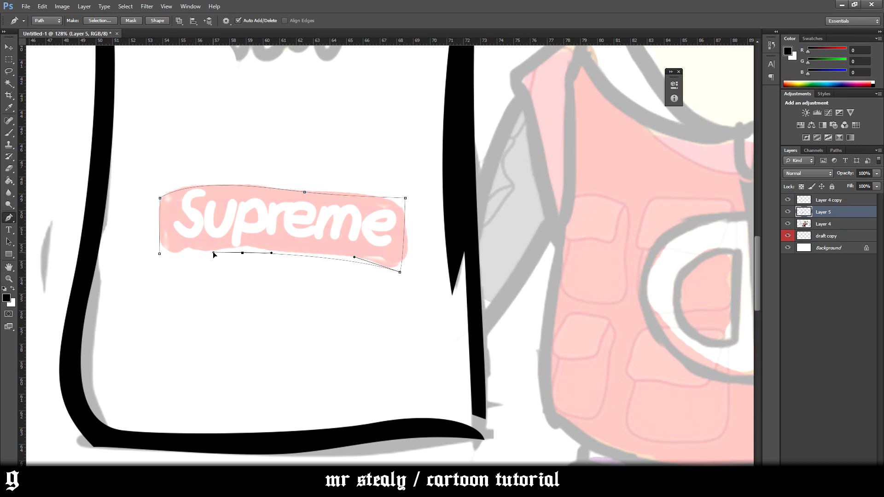
drag(159, 254, 154, 260)
- Turn the logo box path into a selection, fill it with red (RGB 255, 50, 44) using the Paint Bucket, and deselect
right_click(327, 184)
click(366, 226)
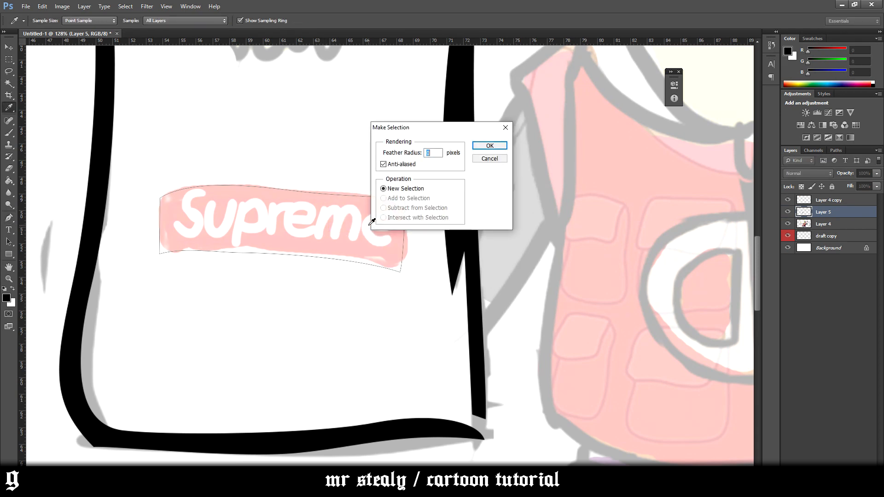
key(Return)
click(5, 181)
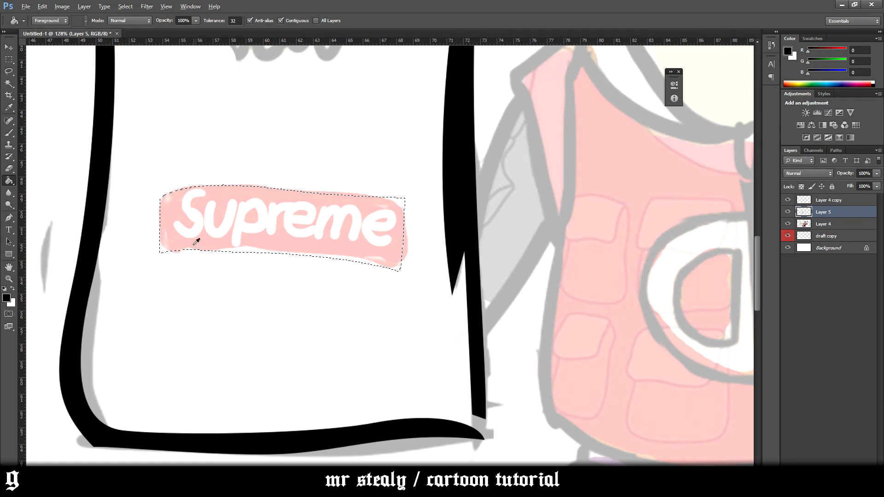
click(7, 298)
click(234, 241)
click(648, 314)
click(762, 309)
click(322, 229)
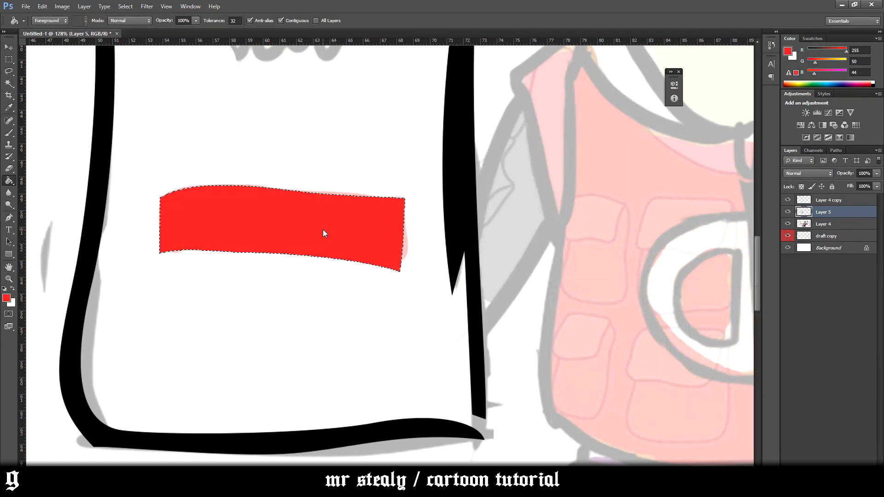
key(ctrl+d)
- Set the bag layer's opacity to 50%, then add a new layer above it with white as the foreground colour
click(876, 174)
drag(858, 185, 854, 186)
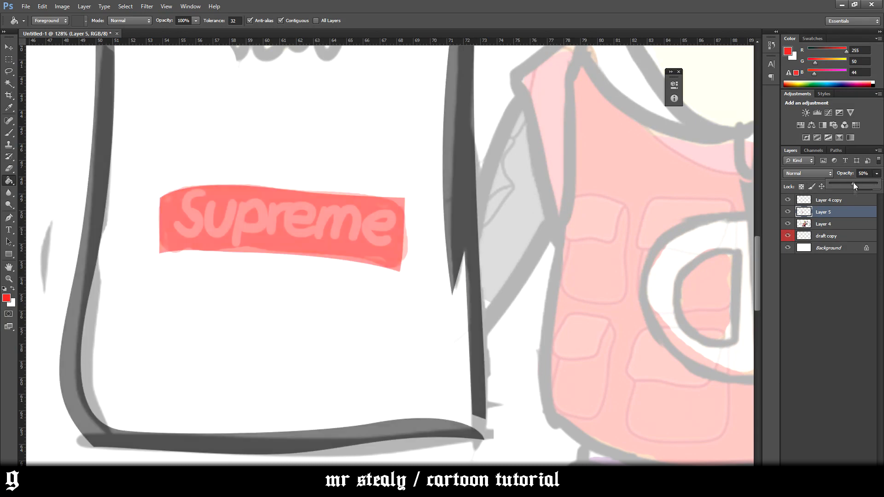
click(861, 474)
click(12, 289)
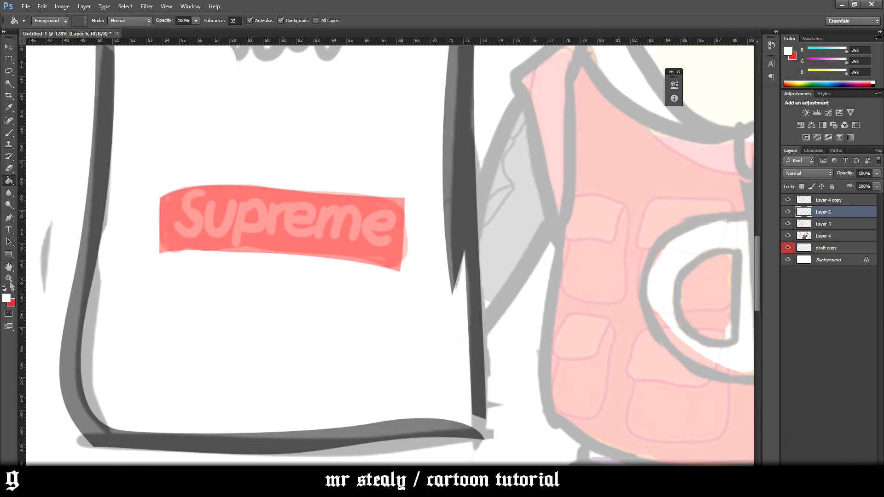
- Trace the letter S of the Supreme logo with the Pen tool and fill it with white using the 200 px brush
click(8, 217)
scroll(193, 227, up, 3)
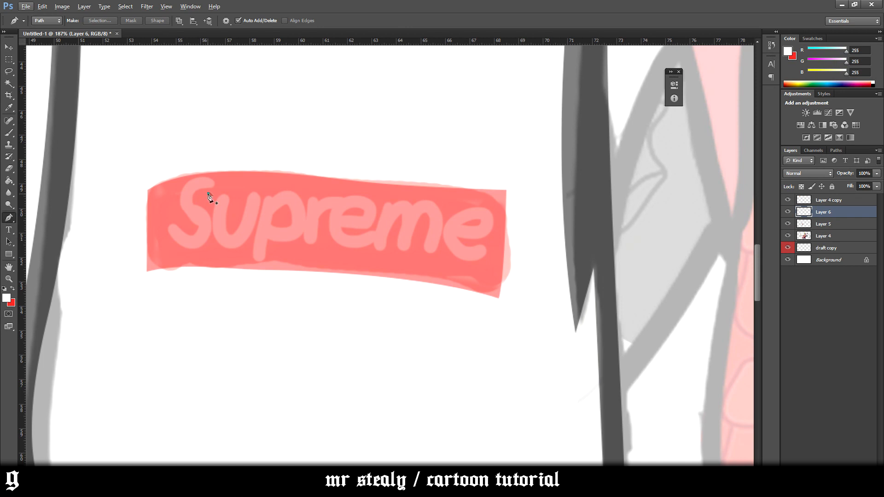
drag(208, 194, 215, 188)
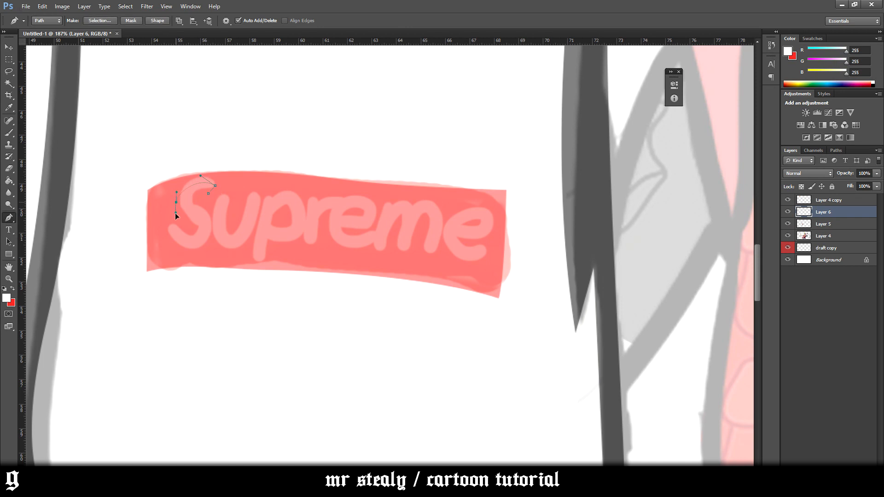
drag(186, 247, 164, 235)
right_click(217, 203)
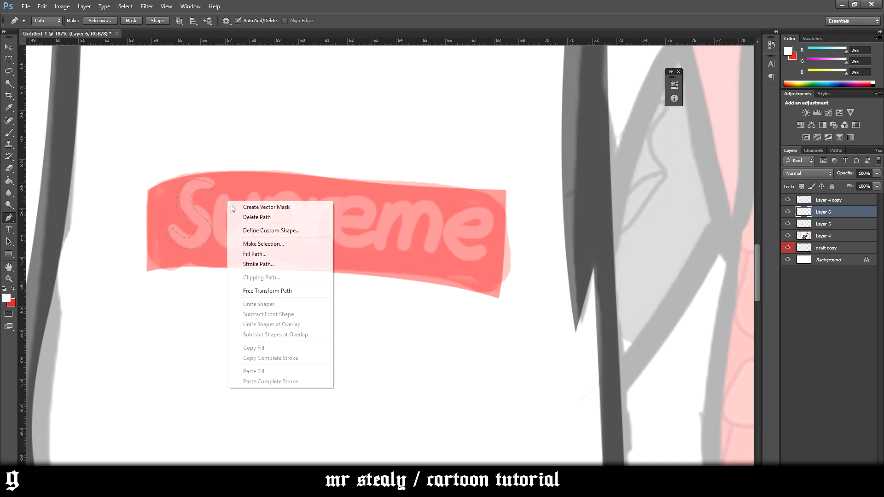
click(261, 240)
key(Return)
key(b)
drag(252, 234, 201, 197)
key(ctrl+d)
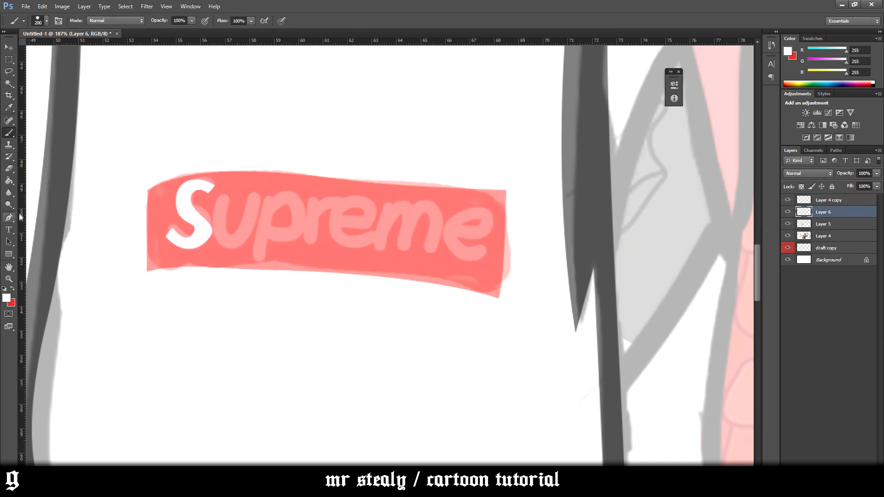
- Trace the letter u of the Supreme logo with the Pen tool, redoing the first points, and close the path
key(p)
drag(235, 192, 227, 192)
key(ctrl+z)
key(ctrl+z)
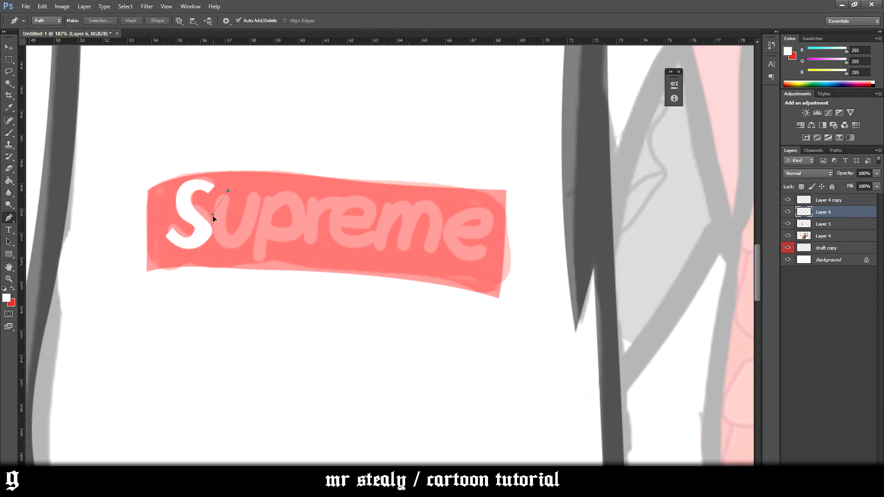
drag(229, 249, 244, 250)
drag(260, 199, 261, 188)
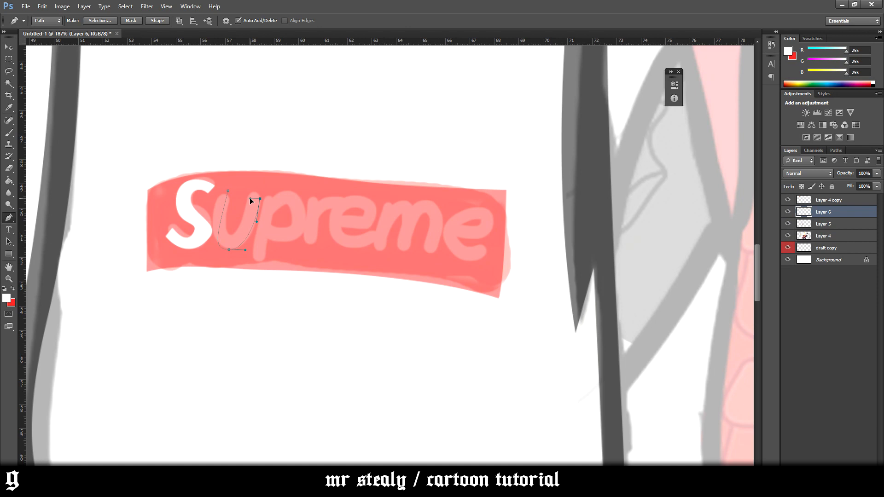
drag(243, 227, 240, 229)
drag(248, 160, 252, 152)
click(229, 191)
- Turn the letter u path into a selection, paint it white with the 200 px brush, and deselect
right_click(238, 192)
click(277, 232)
key(Return)
key(b)
drag(272, 232, 232, 241)
key(ctrl+d)
- Trace the outer shape of the letter p with the Pen tool and fill it with white using the 200 px brush
click(9, 221)
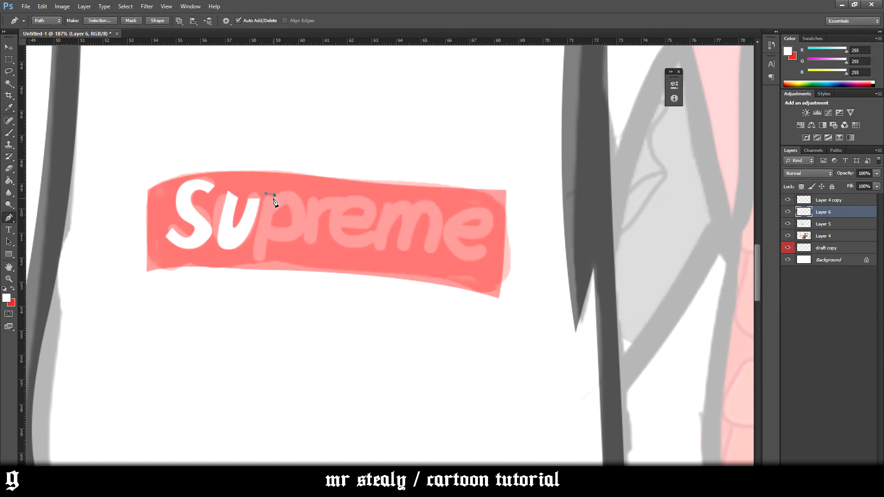
drag(301, 238, 300, 240)
click(253, 260)
click(261, 262)
click(265, 195)
right_click(281, 211)
click(316, 253)
key(Return)
key(b)
key(ctrl+d)
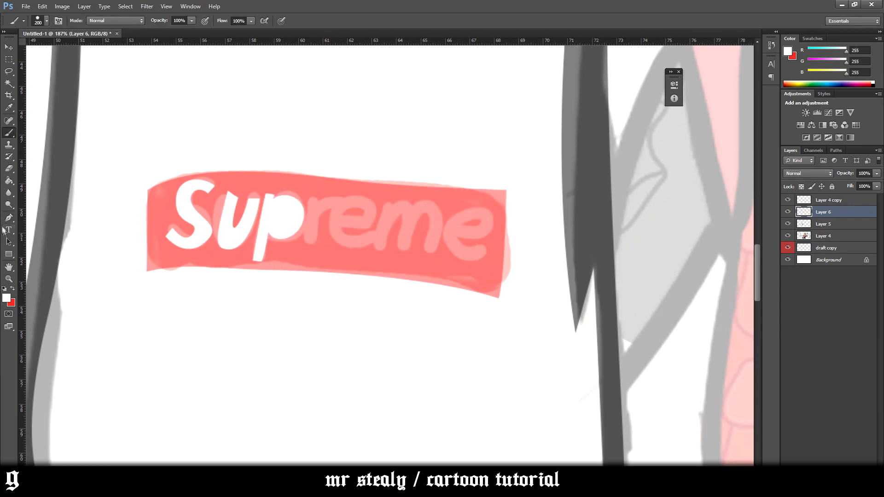
- Trace the inner opening of the letter p with the Pen tool and cut it out of the white fill
click(9, 218)
click(272, 213)
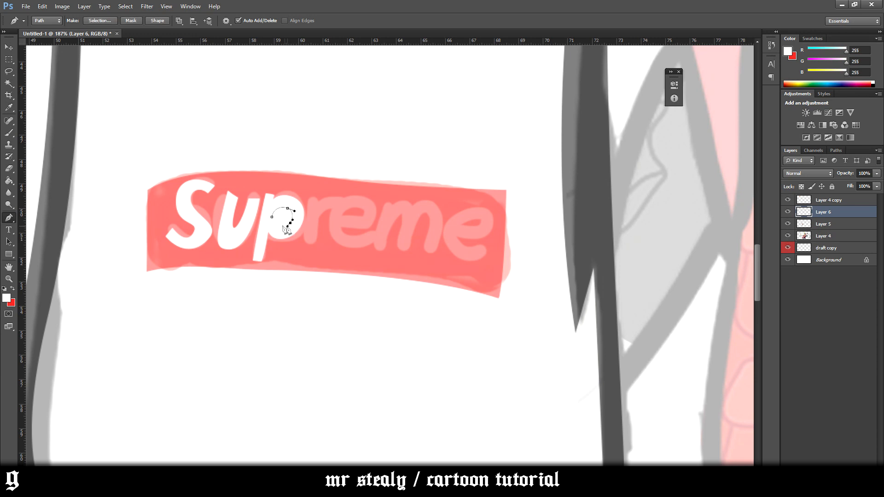
right_click(279, 206)
click(310, 242)
key(Return)
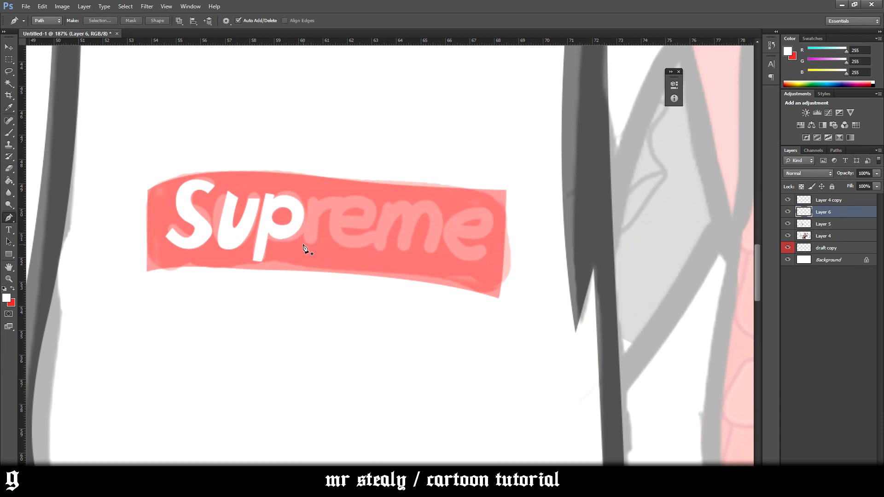
- Trace the letter r of the logo with the Pen tool and fill it with white using the 200 px brush
click(302, 243)
mouse_move(308, 213)
mouse_down()
mouse_move(311, 198)
mouse_move(318, 205)
mouse_up()
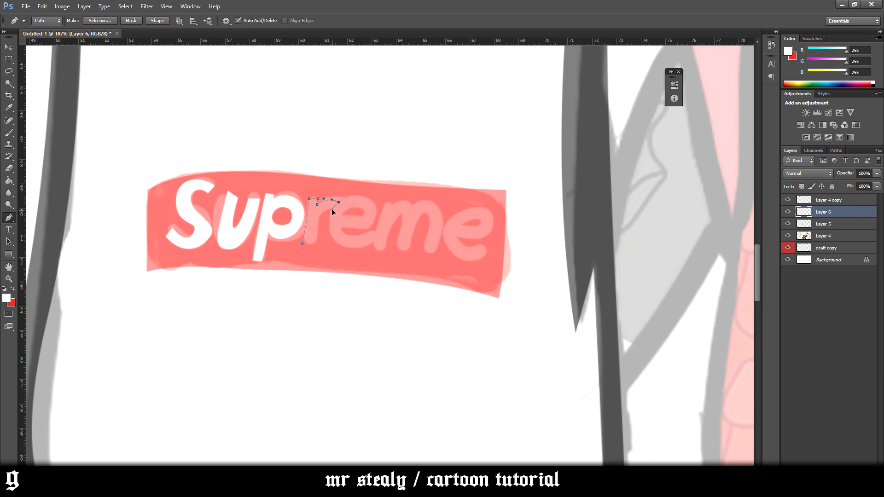
drag(332, 210, 326, 210)
click(303, 243)
right_click(338, 241)
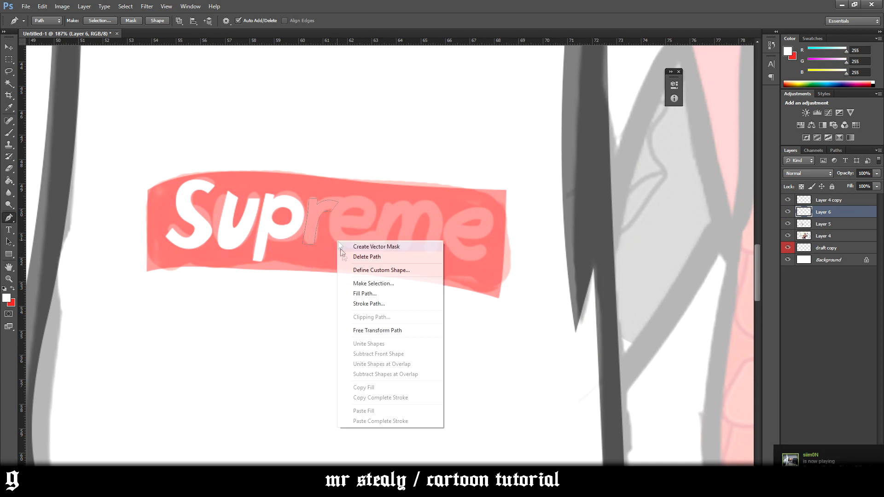
click(360, 283)
key(Return)
key(b)
drag(354, 299, 305, 240)
key(ctrl+d)
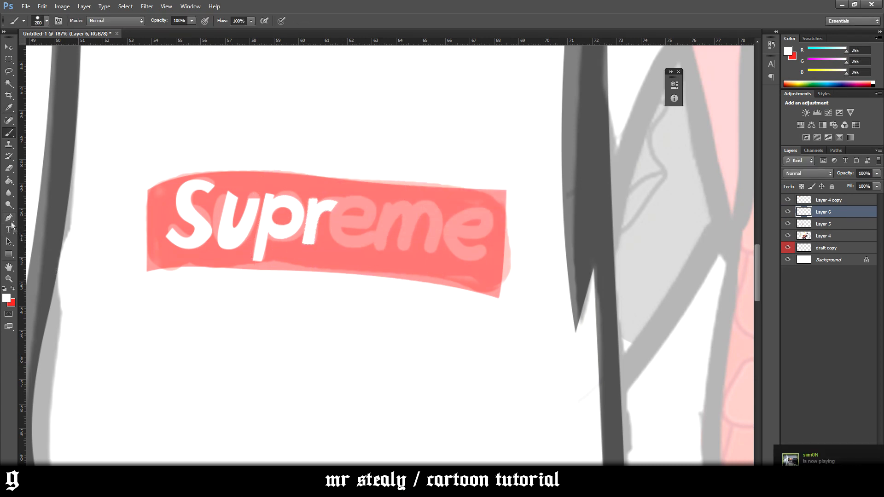
- Trace the outer shape of the first letter e with the Pen tool and fill it with white using the 200 px brush
click(11, 222)
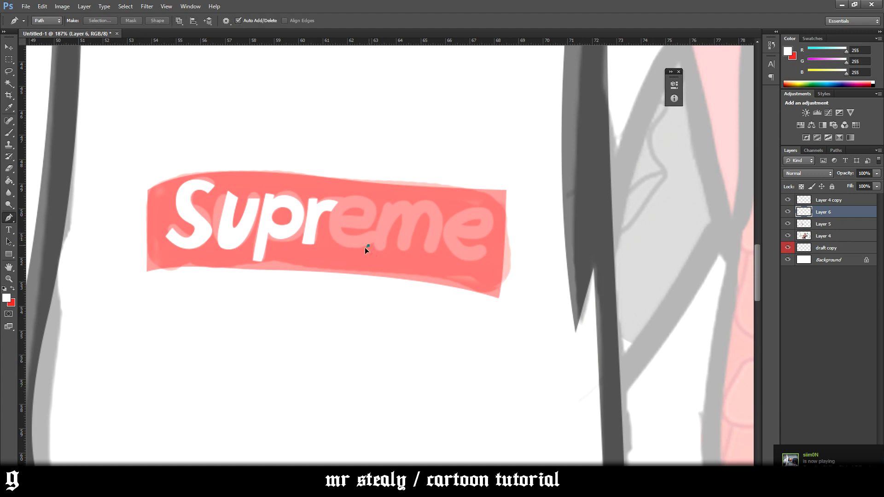
drag(369, 245, 358, 255)
drag(332, 223, 332, 197)
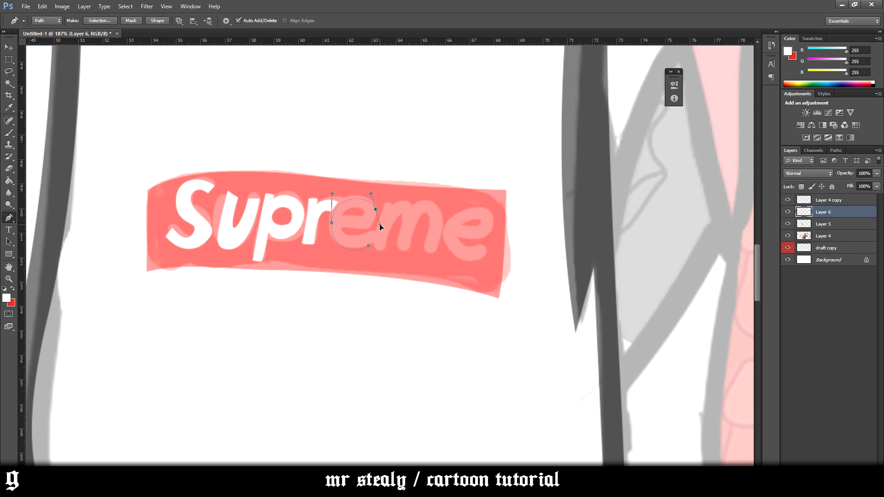
click(369, 225)
right_click(369, 242)
click(401, 286)
key(Return)
key(b)
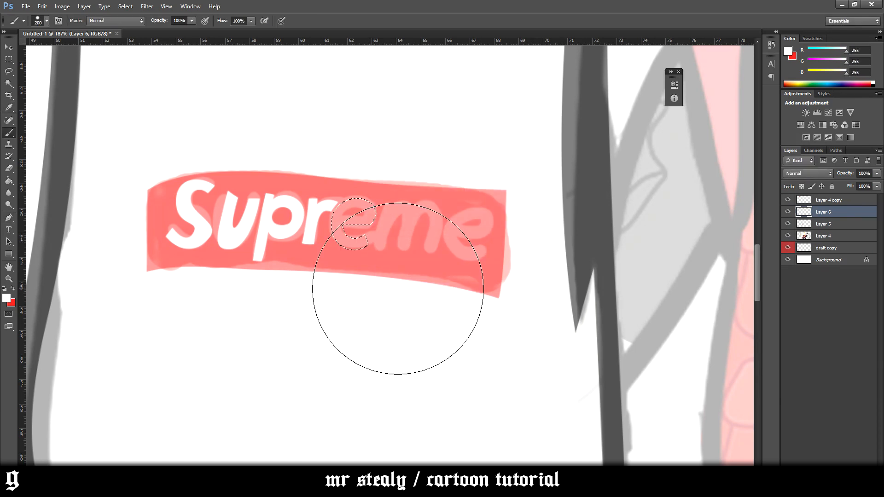
drag(399, 292, 371, 261)
key(ctrl+d)
- Trace the inner opening of the first letter e with the Pen tool, cut it out of the white fill, and deselect
key(p)
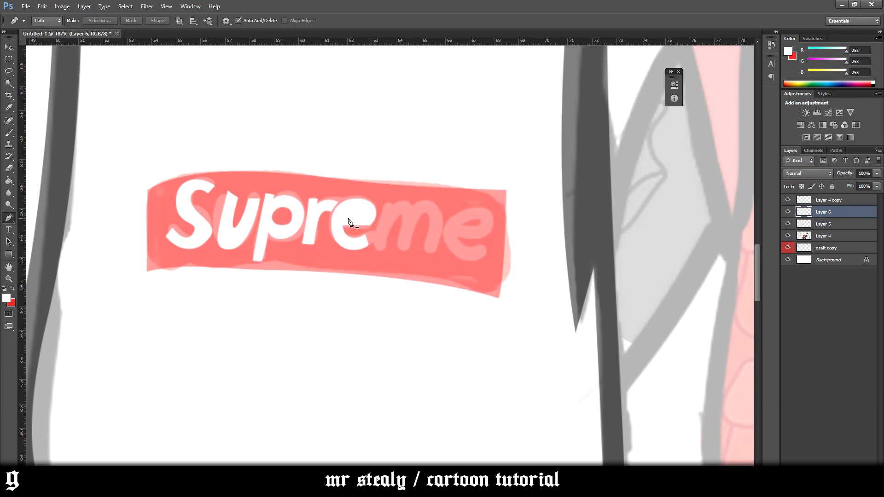
drag(366, 216, 339, 225)
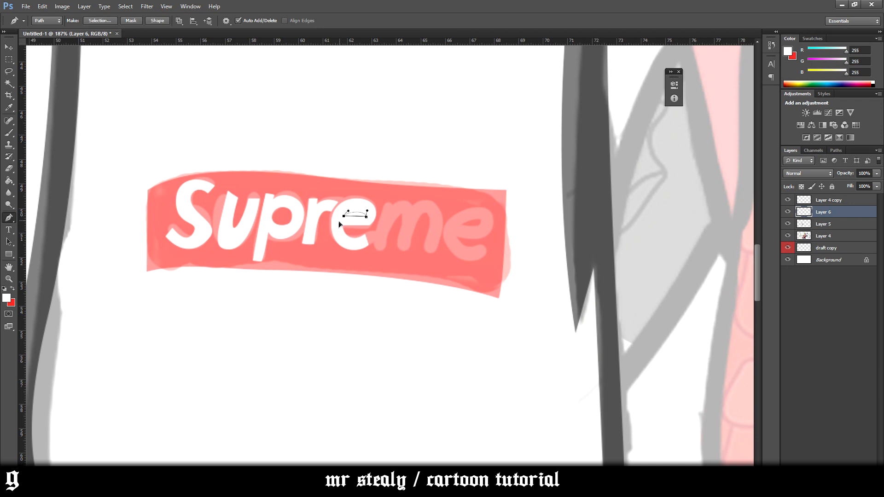
right_click(361, 232)
click(379, 279)
key(Return)
key(alt+BackSpace)
key(ctrl+d)
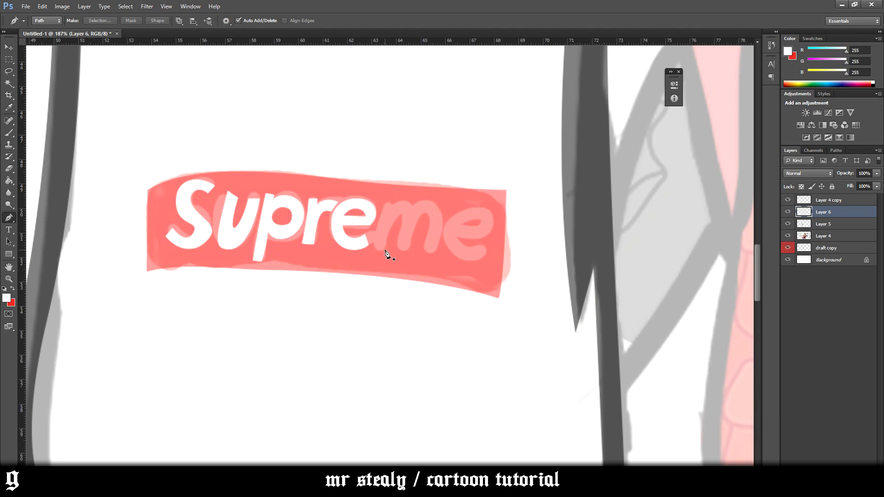
- Trace the letter m of the Supreme logo with the Pen tool and close the path
click(389, 220)
drag(402, 227, 401, 230)
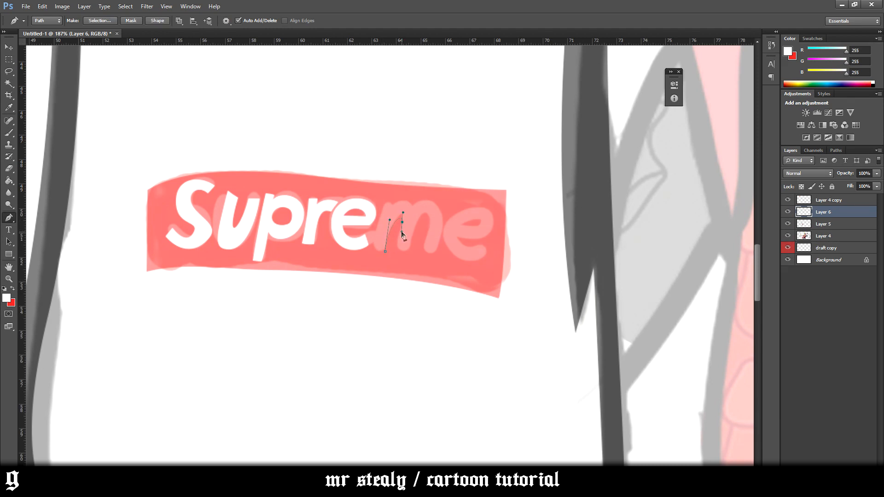
click(395, 250)
click(426, 243)
drag(434, 252, 409, 198)
click(394, 207)
- Turn the letter m path into a selection, paint it white with the 200 px brush, and deselect
right_click(394, 260)
click(428, 303)
key(Return)
key(b)
drag(414, 223, 355, 237)
key(ctrl+d)
- Trace the outer shape of the final letter e with the Pen tool and fill it with white using the 200 px brush
click(9, 219)
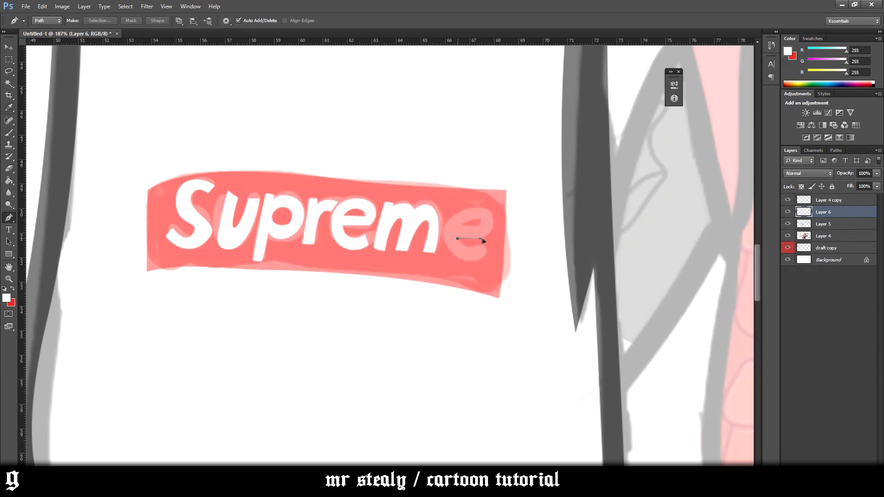
click(499, 239)
drag(462, 196, 462, 196)
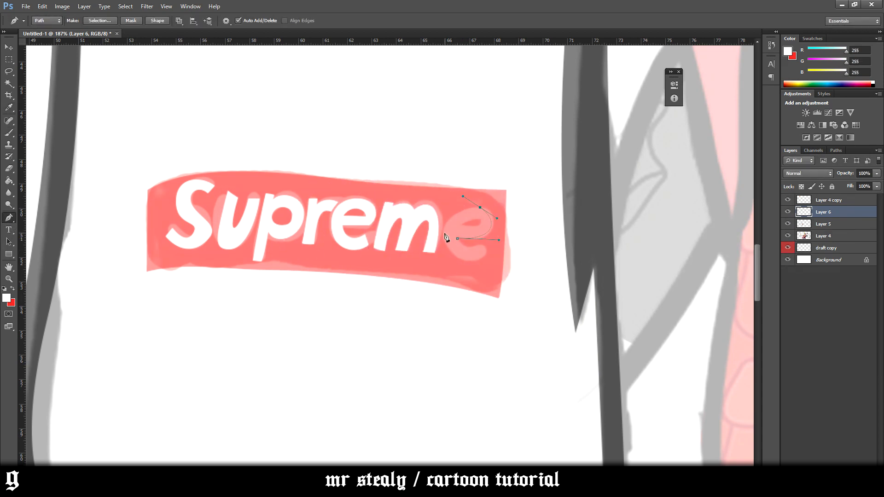
drag(443, 249, 466, 252)
right_click(474, 239)
click(509, 280)
key(Return)
key(b)
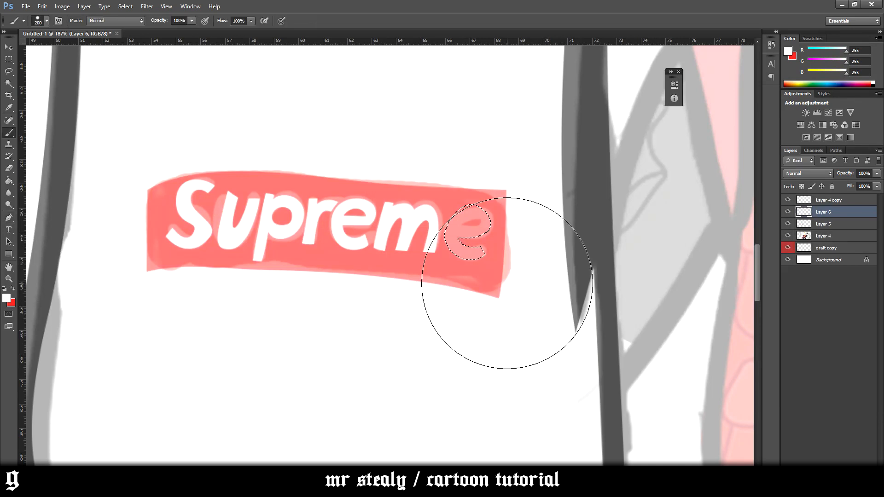
drag(507, 283, 484, 221)
key(ctrl+d)
- Trace the inner opening of the final letter e with the Pen tool and cut it out of the white fill
key(p)
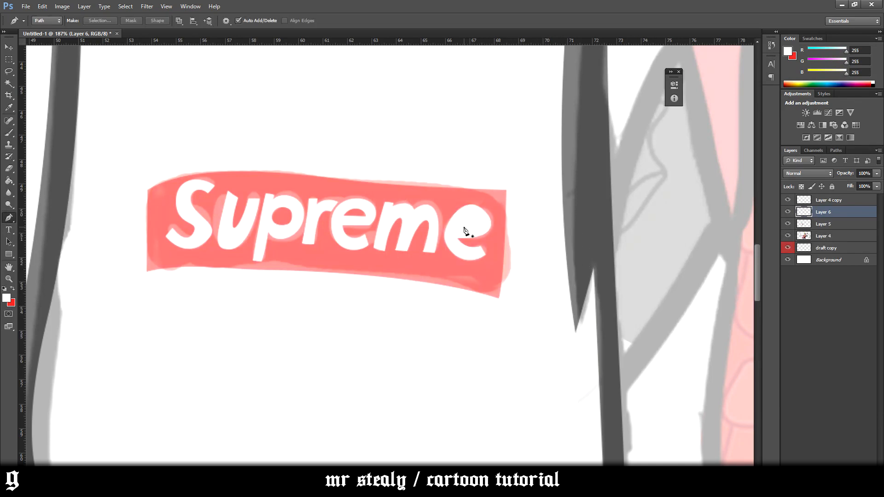
drag(472, 229, 478, 217)
right_click(509, 247)
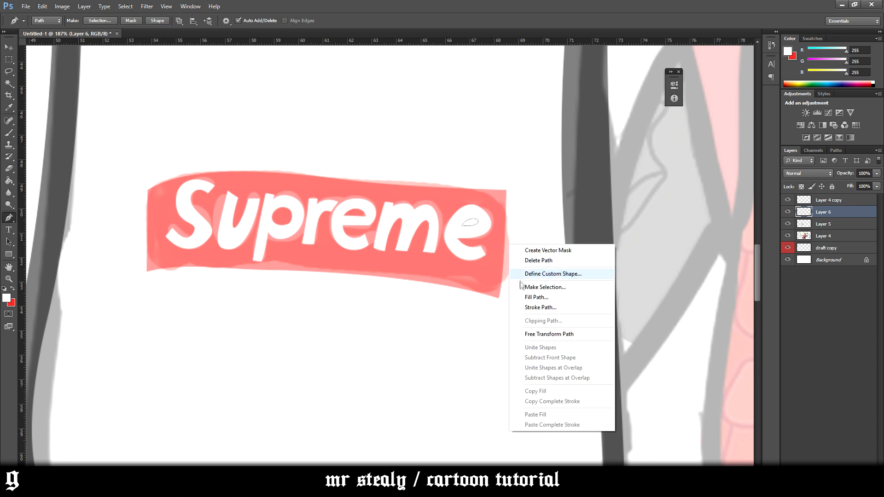
click(519, 285)
key(Return)
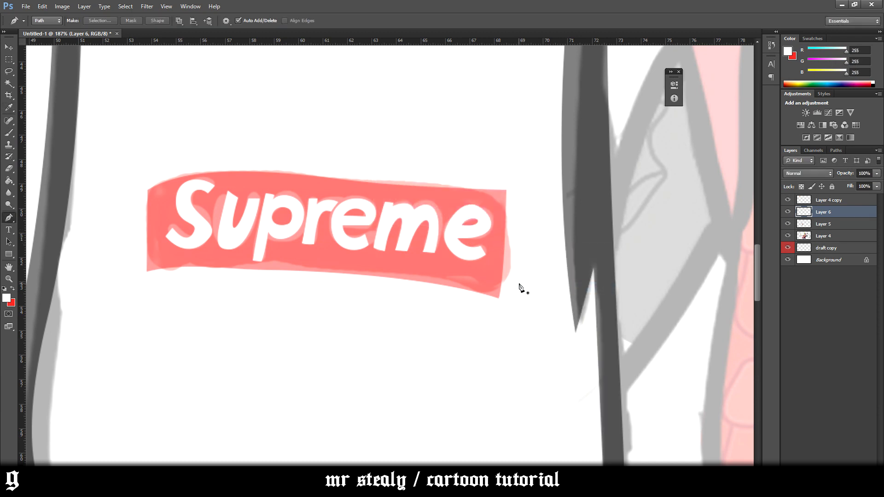
scroll(479, 276, down, 2)
scroll(465, 277, up, 3)
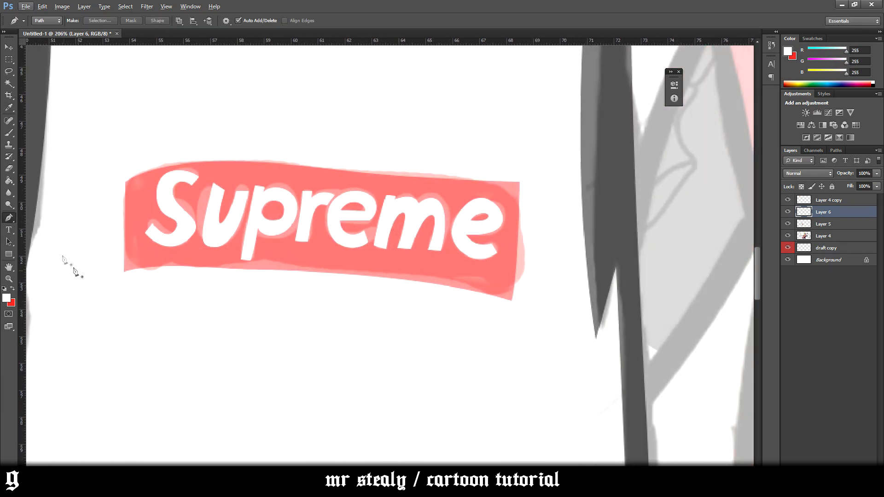
- Set the opacity of Layer 5 with the bag outline and red logo box to 100%
scroll(315, 271, down, 1)
scroll(316, 271, down, 3)
scroll(317, 271, up, 1)
click(827, 224)
click(876, 174)
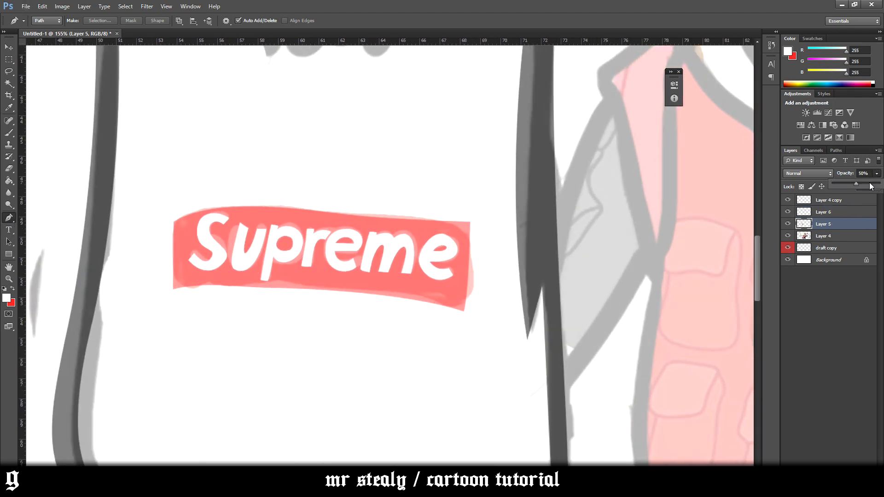
drag(871, 186, 880, 185)
- On Layer 6, trace the pointed tip of the logo's letter u with the Pen tool and cut it off
key(v)
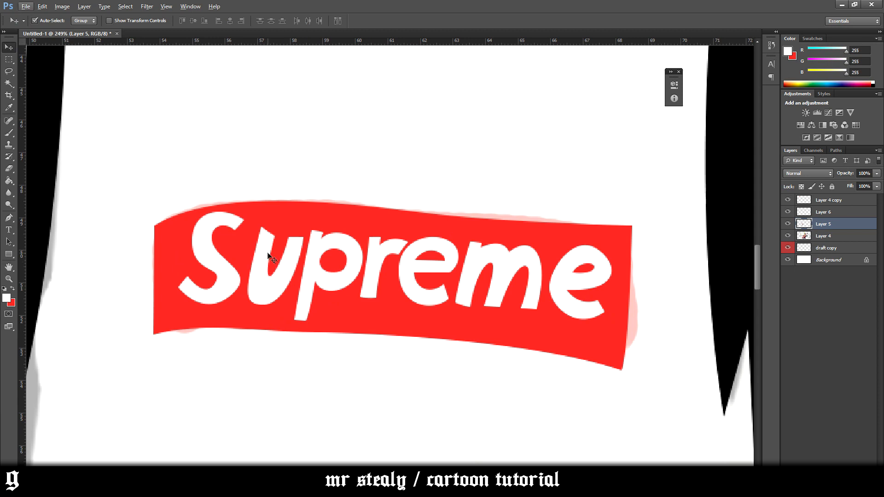
click(269, 257)
key(p)
drag(276, 238, 267, 239)
click(250, 235)
click(259, 216)
click(274, 214)
click(284, 224)
click(277, 238)
right_click(287, 228)
click(307, 271)
key(Return)
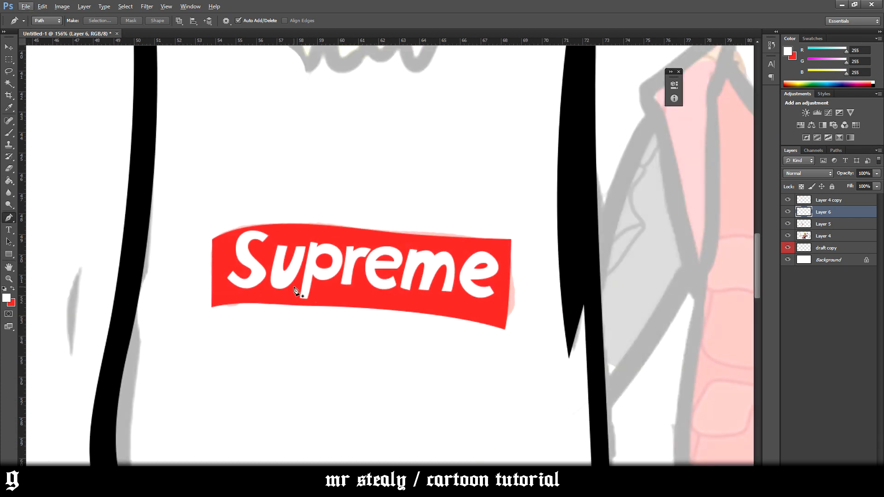
scroll(385, 310, down, 8)
scroll(455, 353, up, 4)
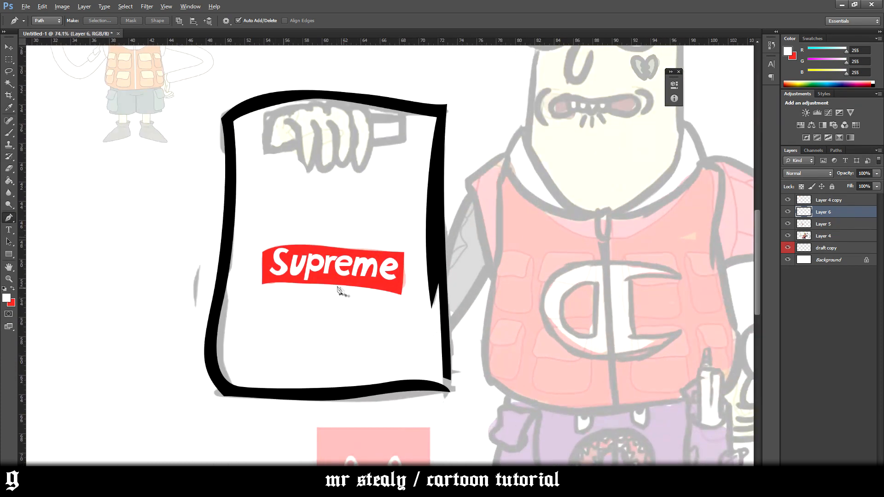
scroll(323, 279, up, 5)
click(8, 47)
drag(187, 221, 187, 232)
key(ctrl+z)
- Lasso the letter S of the Supreme logo, free-transform it with a slight skew, reposition it, and deselect
click(8, 71)
mouse_move(177, 276)
mouse_down()
mouse_move(182, 169)
mouse_move(238, 180)
mouse_move(226, 257)
mouse_up()
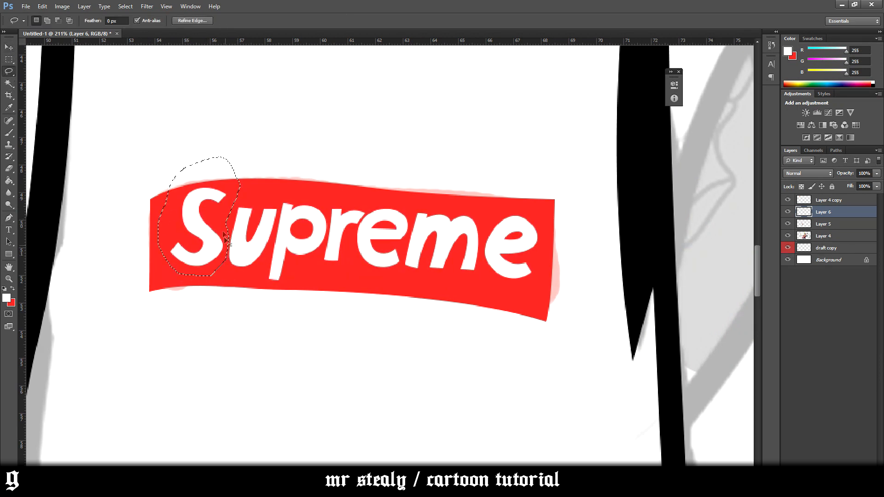
key(ctrl+t)
drag(157, 157, 157, 163)
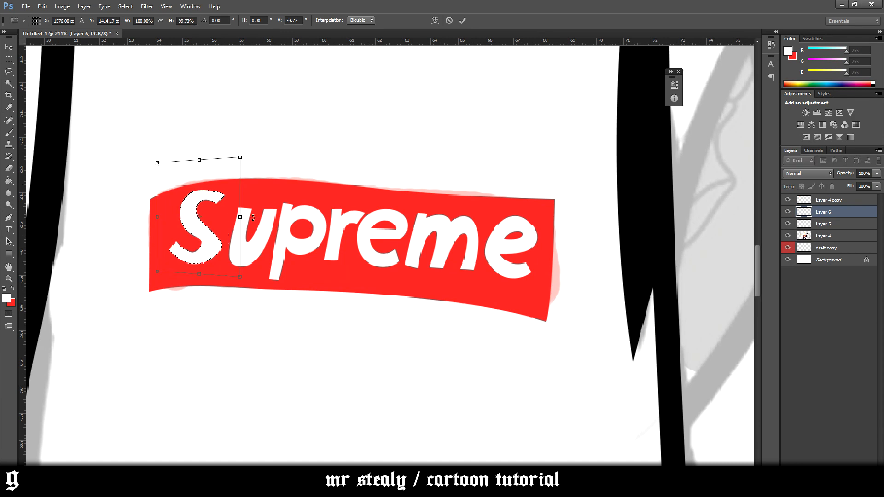
drag(240, 218, 238, 218)
drag(157, 162, 196, 187)
key(Return)
key(ctrl+d)
- Lasso the letter u, rotate it -3.54° and shift it about 0.10 cm right and 0.05 cm down, then deselect
mouse_move(226, 275)
mouse_down()
mouse_move(227, 225)
mouse_move(281, 191)
mouse_move(265, 269)
mouse_move(226, 275)
mouse_up()
key(ctrl+t)
drag(254, 200, 257, 202)
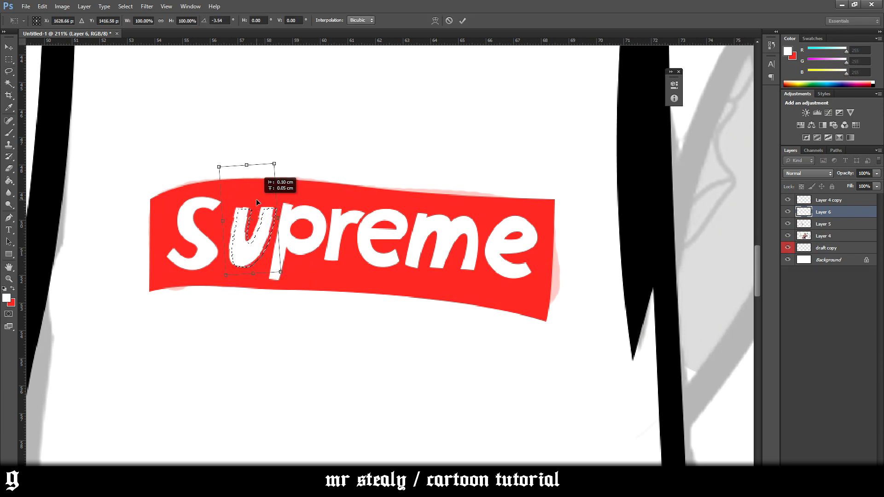
key(Return)
key(ctrl+d)
scroll(315, 297, down, 5)
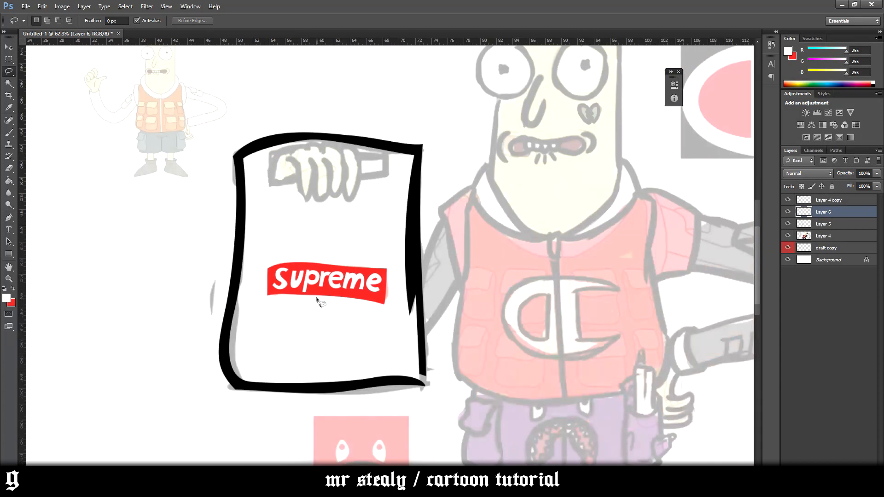
- Lasso the letter u and shift it about 0.14 cm left and 0.04 cm up to even its spacing, then deselect
scroll(300, 305, down, 2)
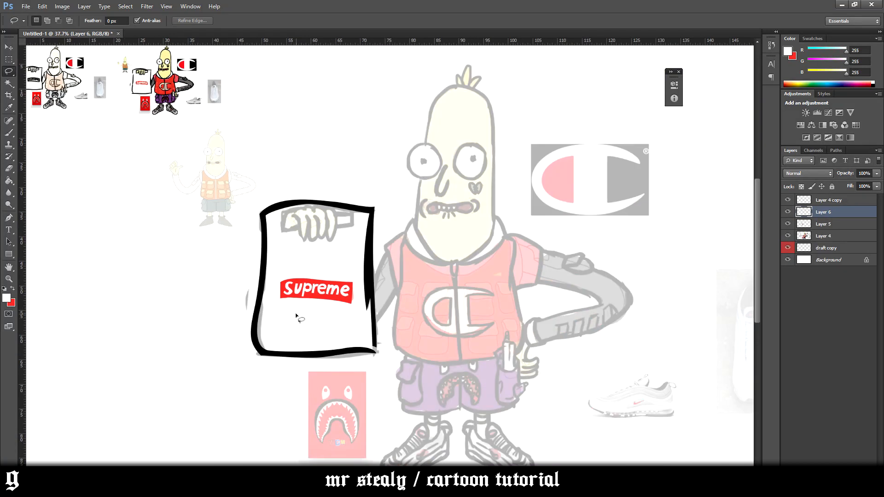
scroll(302, 312, up, 8)
mouse_move(290, 294)
mouse_down()
mouse_move(287, 251)
mouse_move(325, 185)
mouse_up()
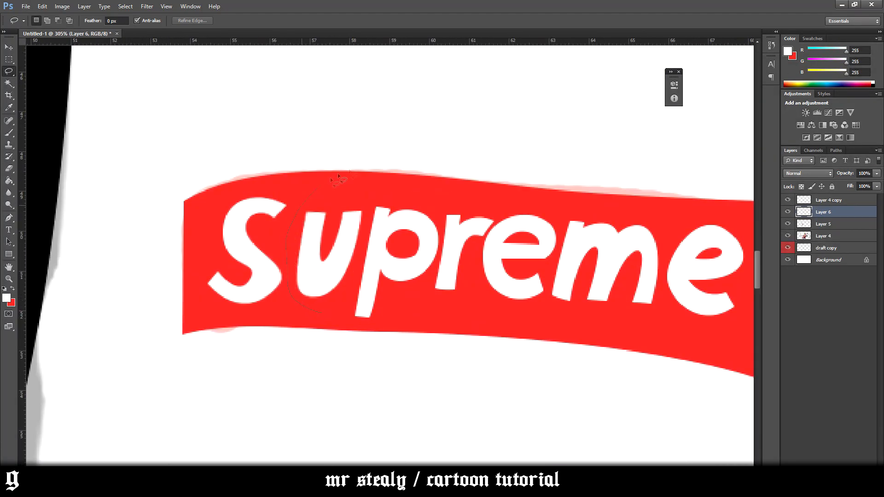
drag(368, 210, 347, 294)
key(ctrl+t)
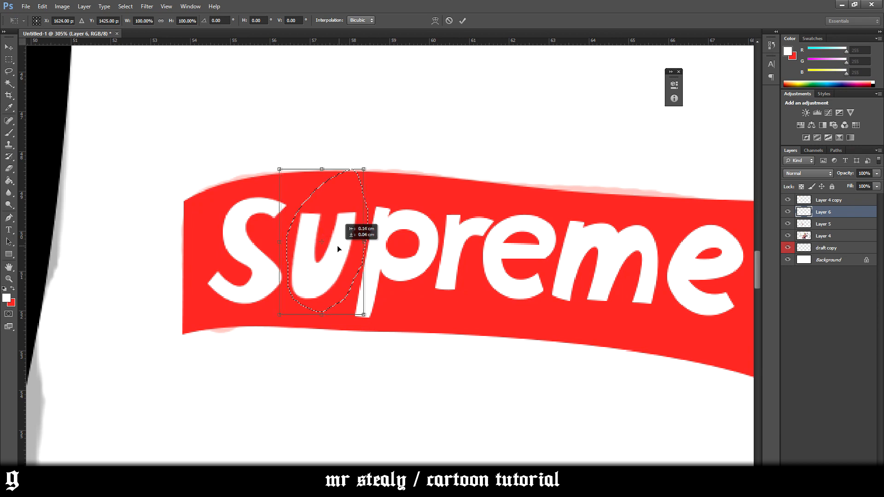
key(Return)
key(ctrl+d)
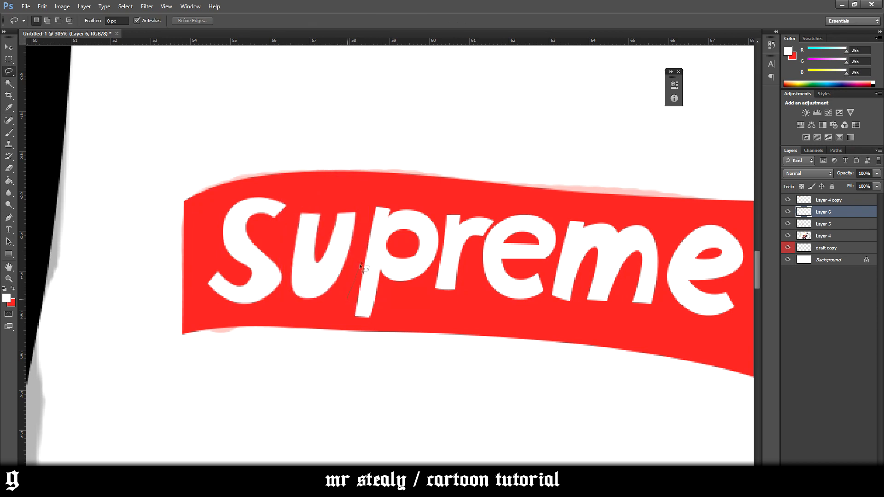
- Lasso the letter p, rotate it slightly and move it a little left with Free Transform, then deselect
mouse_move(437, 219)
mouse_down()
mouse_move(444, 244)
mouse_move(428, 297)
mouse_move(369, 333)
mouse_up()
key(ctrl+t)
drag(498, 228, 496, 220)
drag(415, 229, 411, 229)
key(Return)
key(ctrl+d)
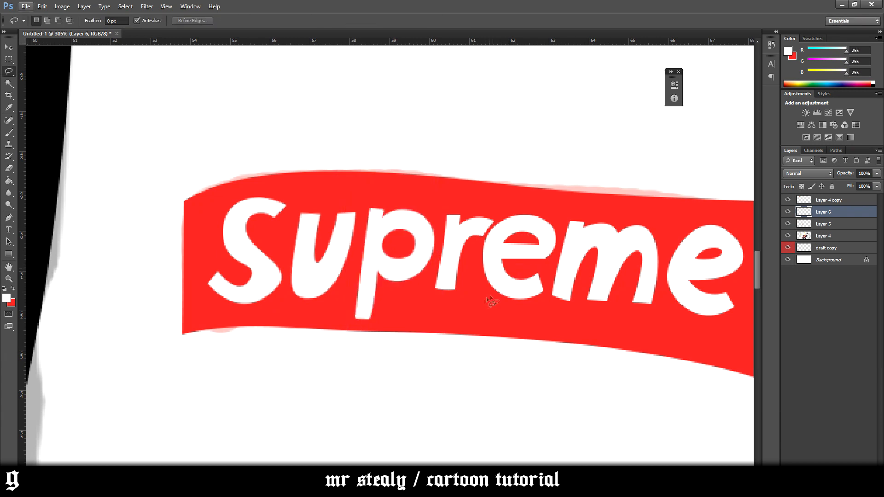
- Lasso the letter r, nudge it slightly left toward the p with Free Transform, and deselect
drag(500, 221, 476, 280)
key(ctrl+t)
drag(464, 226, 479, 230)
key(Left)
key(Left)
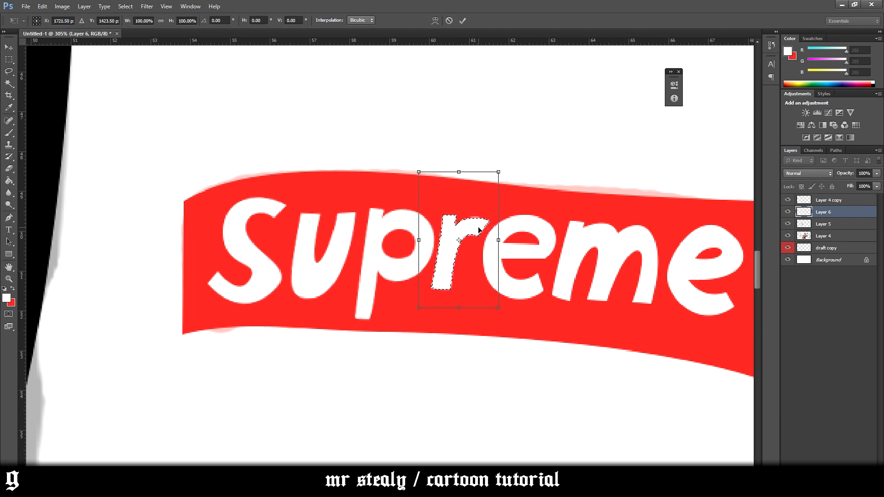
key(Return)
key(ctrl+d)
- Reset the colours to black and white and make Layer 5 active for Pen tool work on the hand
scroll(508, 232, down, 5)
scroll(517, 255, down, 4)
scroll(681, 304, up, 2)
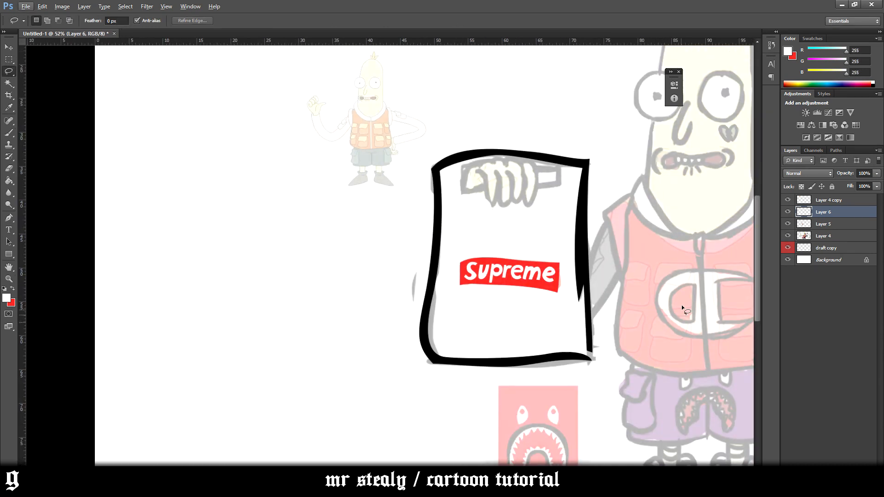
drag(507, 253, 363, 254)
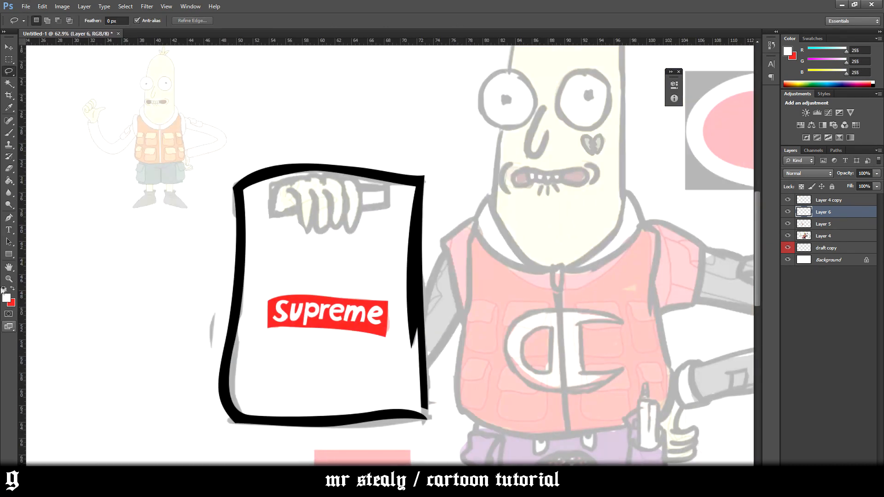
key(d)
click(9, 218)
scroll(287, 206, up, 2)
click(787, 224)
click(788, 223)
click(810, 225)
scroll(386, 187, up, 3)
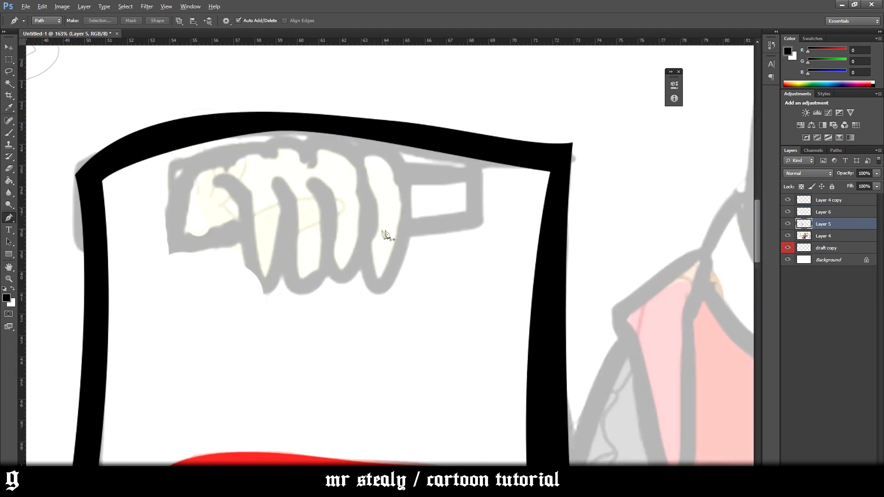
- Trace the V-shaped outline of the hand's first finger on the bag with the Pen tool and close the path
click(284, 179)
click(299, 201)
drag(305, 223, 305, 222)
drag(273, 293, 262, 306)
drag(235, 230, 219, 176)
click(211, 199)
drag(247, 219, 275, 271)
drag(272, 190, 258, 168)
click(284, 181)
- Turn the finger outline path into a selection, paint it black with the 200 px brush, and deselect
right_click(304, 191)
click(354, 228)
key(Return)
key(b)
mouse_move(317, 201)
mouse_down()
mouse_move(227, 289)
mouse_move(228, 228)
mouse_up()
key(ctrl+d)
scroll(288, 303, down, 3)
scroll(291, 299, down, 2)
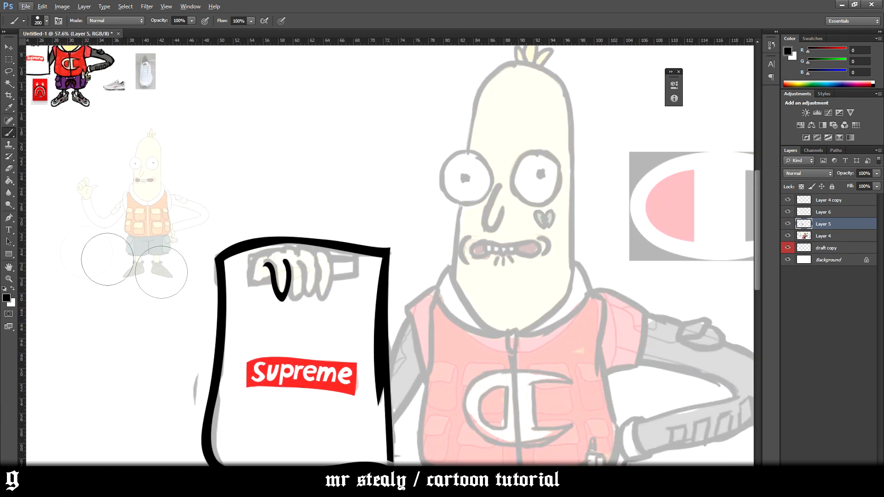
- Draw a closed half-moon practice path with the Pen tool in the blank area above the bag
key(p)
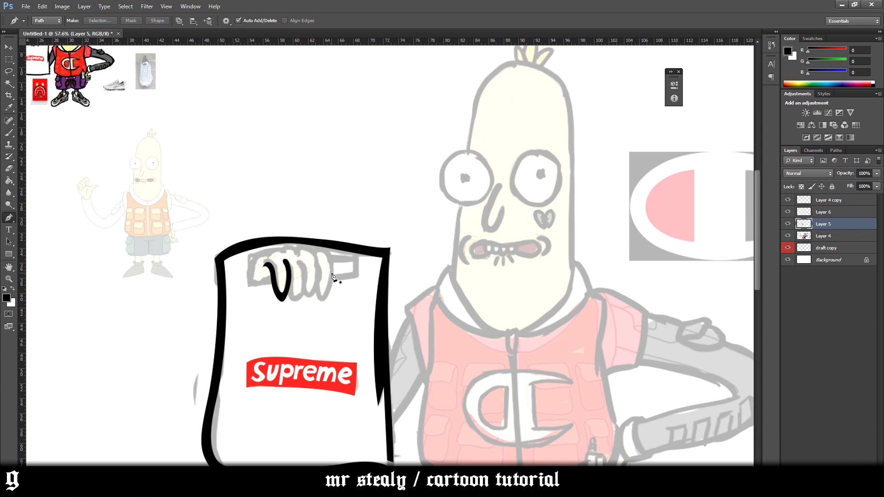
scroll(335, 234, up, 2)
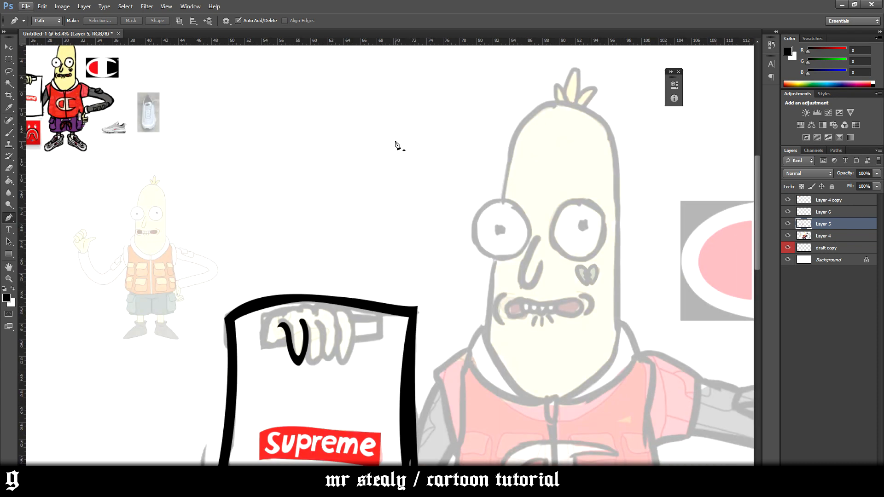
scroll(212, 317, up, 3)
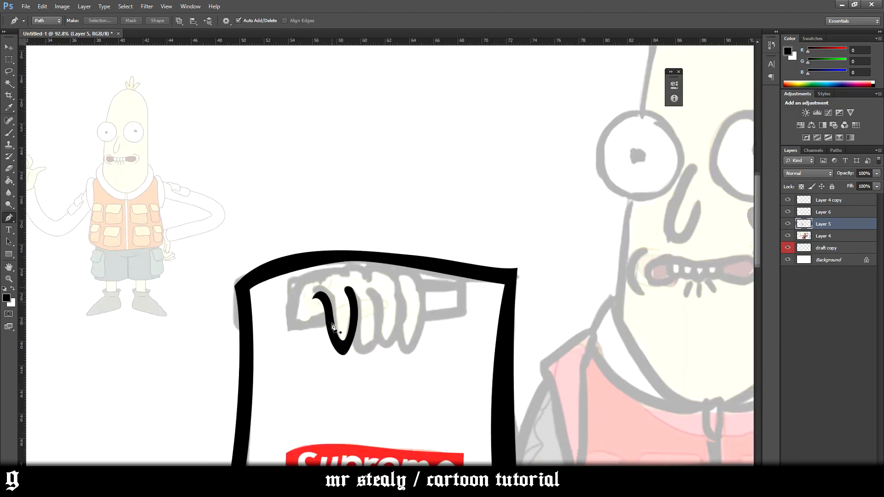
scroll(325, 285, up, 2)
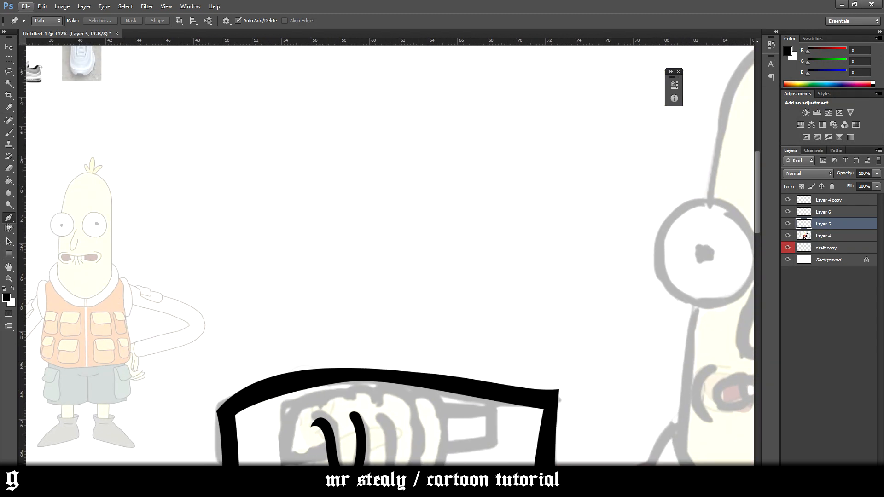
right_click(11, 220)
click(48, 217)
click(295, 236)
click(434, 188)
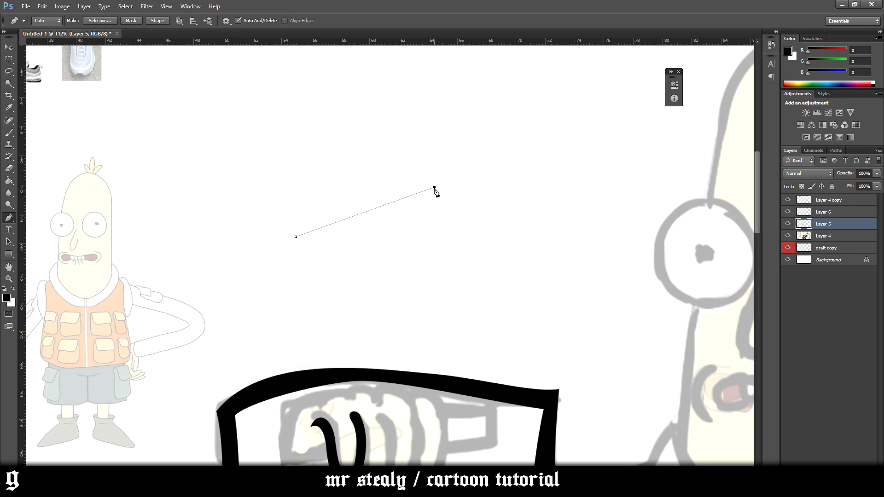
drag(435, 188, 560, 214)
click(296, 237)
key(ctrl+z)
click(296, 237)
key(ctrl+z)
click(296, 238)
- Turn the half-moon path into a selection and paint it black with the 200 px brush
right_click(407, 229)
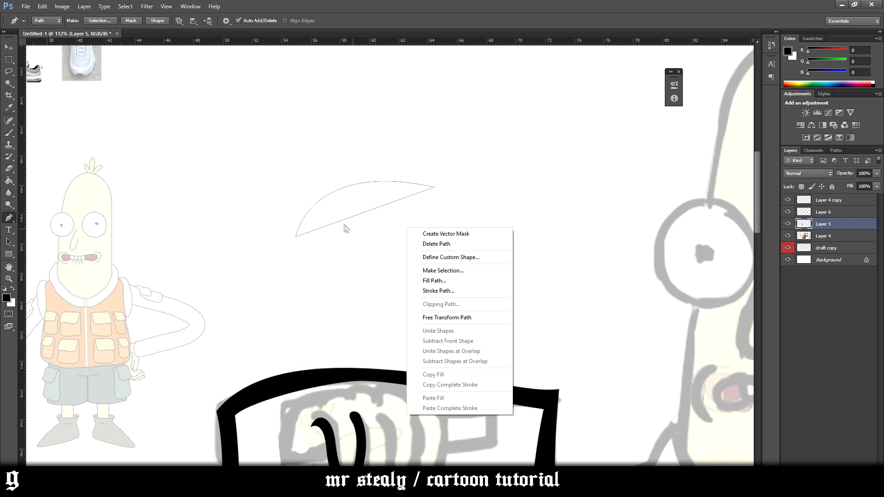
click(443, 270)
key(Return)
key(b)
drag(432, 250, 481, 173)
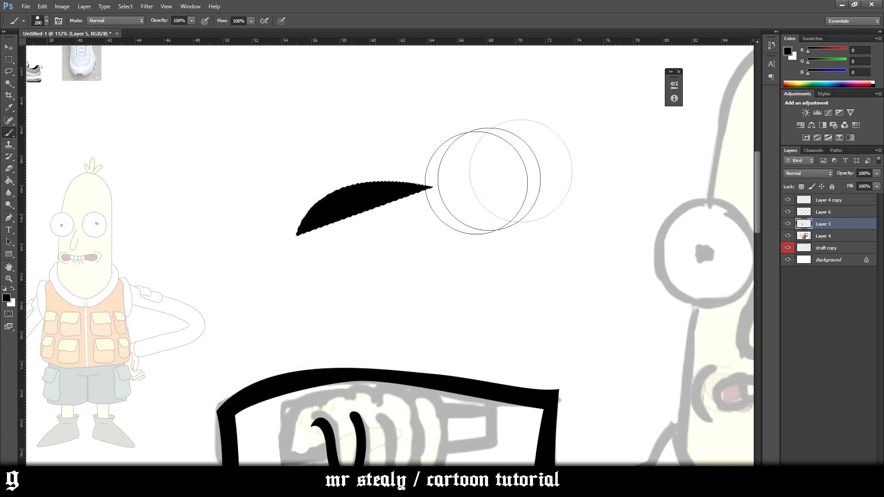
- Undo the half-moon's black fill, deselect, and delete its leftover path
key(ctrl+z)
key(ctrl+d)
click(9, 218)
key(Delete)
scroll(365, 250, down, 2)
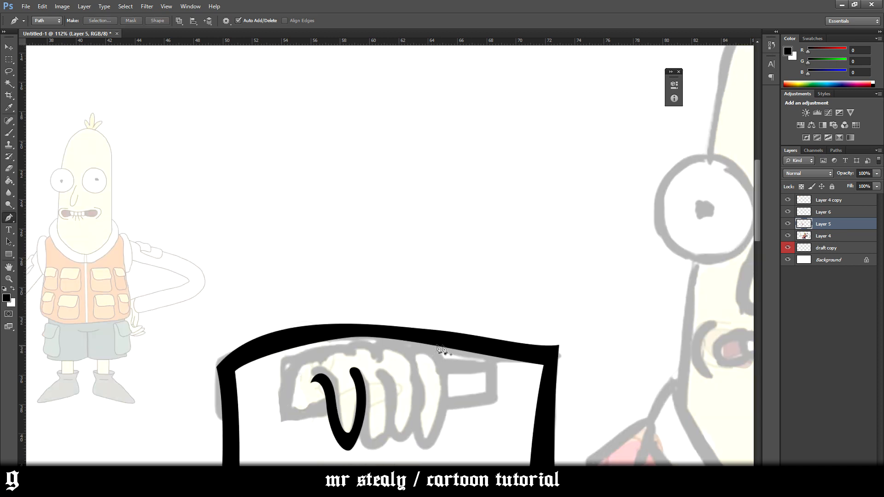
- Draw a long wavy practice path with a hooked end above the bag with the Pen tool
click(264, 231)
drag(333, 237, 355, 237)
drag(399, 231, 420, 225)
mouse_move(463, 211)
mouse_down()
mouse_move(480, 206)
mouse_move(444, 235)
mouse_up()
click(516, 203)
click(577, 256)
click(583, 286)
click(532, 302)
click(489, 273)
click(560, 276)
click(524, 229)
click(404, 251)
click(331, 272)
click(273, 271)
drag(256, 248, 251, 238)
- Turn the wavy hooked path into a selection, paint it black with the 200 px brush, and deselect
right_click(273, 219)
key(Escape)
right_click(444, 174)
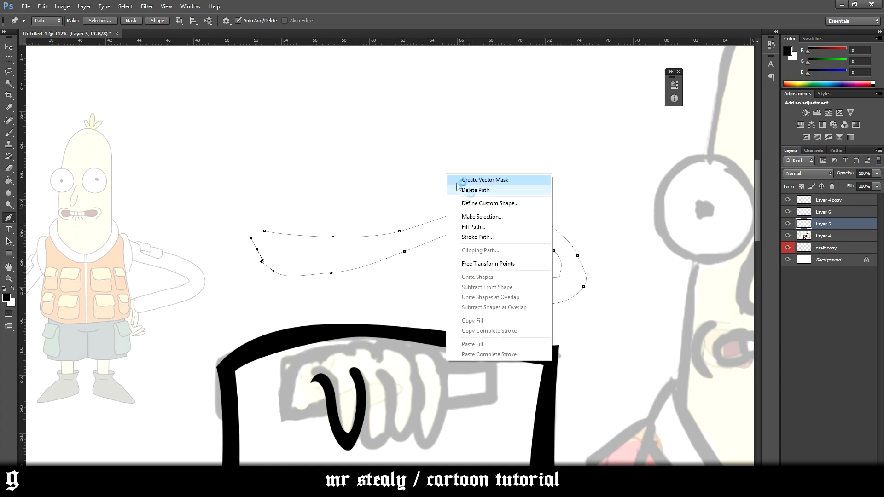
click(463, 217)
key(Return)
key(b)
mouse_move(267, 248)
mouse_down()
mouse_move(257, 244)
mouse_move(576, 257)
mouse_move(580, 276)
mouse_up()
key(ctrl+d)
scroll(612, 317, up, 1)
scroll(618, 310, up, 2)
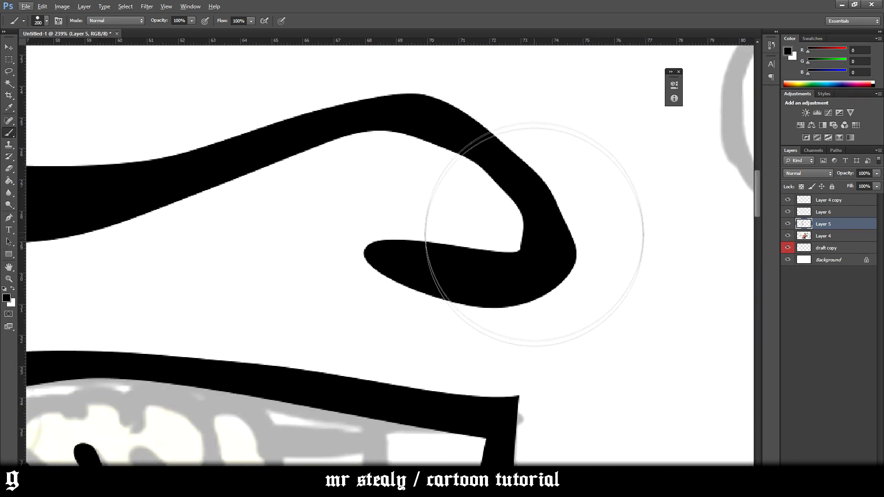
- Step back through the history to remove the wavy practice shape, and delete the remaining path segment
scroll(503, 247, down, 4)
key(ctrl+alt+z)
key(ctrl+alt+z)
key(ctrl+alt+z)
key(ctrl+alt+z)
key(ctrl+alt+z)
key(ctrl+alt+z)
key(ctrl+alt+z)
key(ctrl+alt+z)
key(ctrl+alt+z)
key(ctrl+alt+z)
key(ctrl+alt+z)
key(ctrl+alt+z)
key(ctrl+alt+z)
key(ctrl+alt+z)
key(ctrl+alt+z)
key(ctrl+alt+z)
key(ctrl+alt+z)
key(ctrl+alt+z)
key(ctrl+alt+z)
key(ctrl+alt+z)
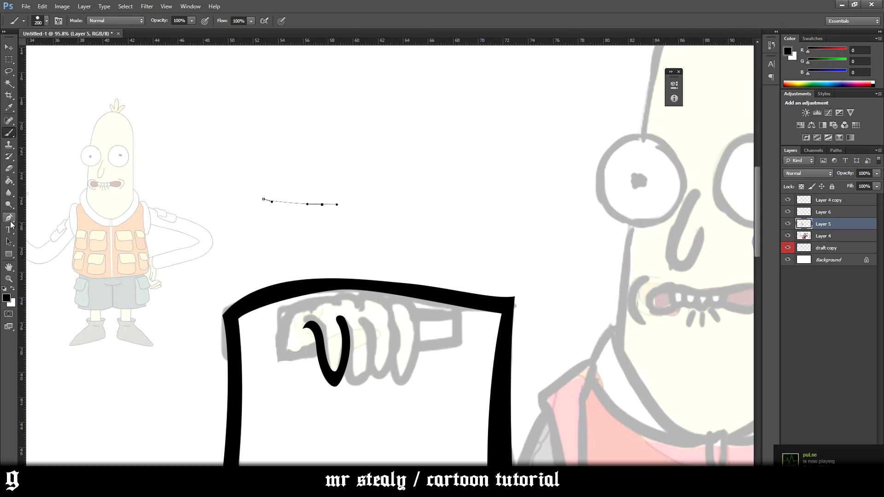
click(9, 218)
right_click(306, 149)
click(346, 164)
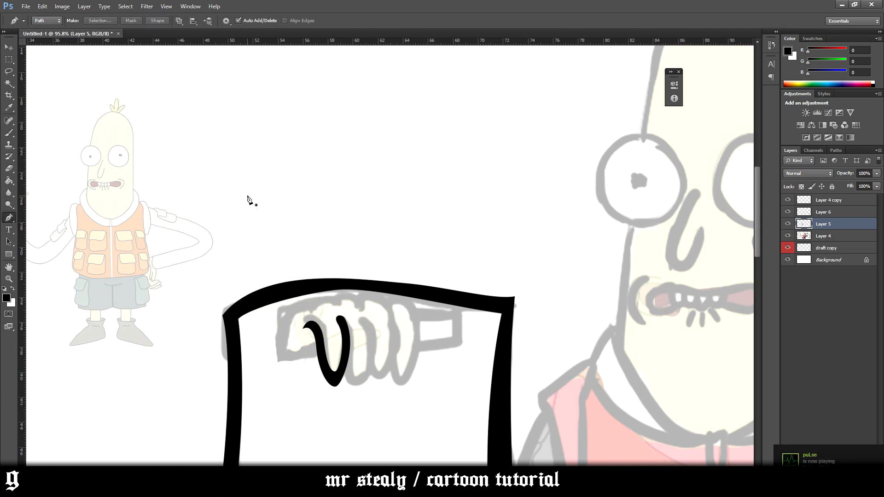
- Draw another long wavy practice path with a hooked end above the bag and close it with the Pen tool
click(376, 246)
drag(466, 180, 511, 152)
drag(518, 271, 477, 290)
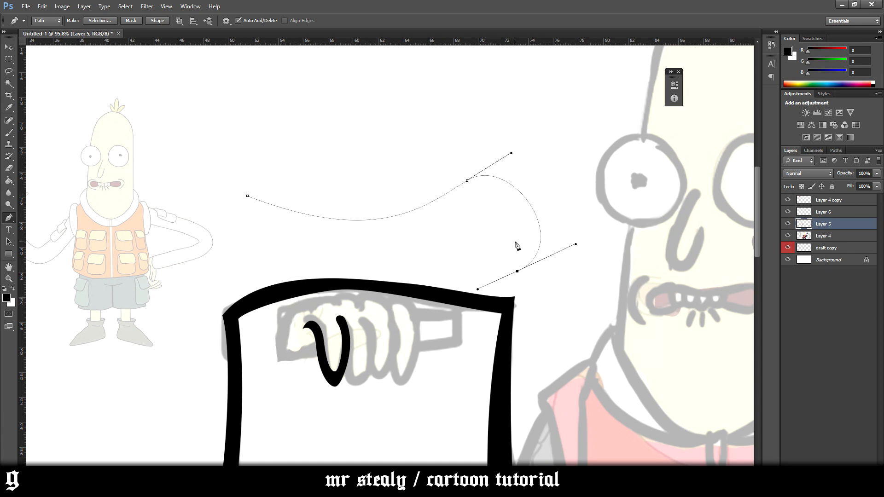
drag(501, 247, 577, 216)
drag(401, 236, 298, 287)
key(ctrl+z)
drag(433, 223, 365, 270)
drag(248, 197, 263, 170)
- Make a selection from the closed wavy path, paint it black with the 200 px brush, and deselect
right_click(269, 164)
click(329, 202)
key(Return)
key(b)
mouse_move(290, 193)
mouse_down()
mouse_move(382, 228)
mouse_move(517, 187)
mouse_move(476, 262)
mouse_up()
key(ctrl+d)
scroll(555, 252, up, 3)
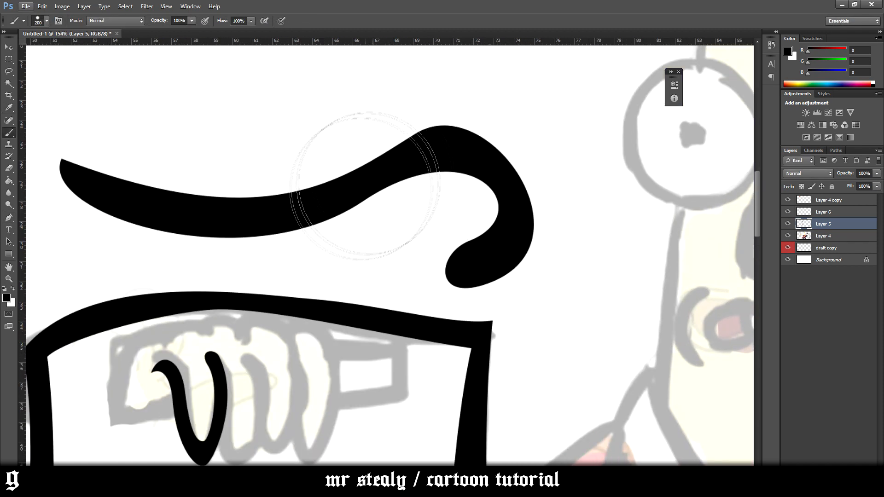
- Undo the second wavy practice shape above the bag and clear its selection
scroll(329, 230, down, 3)
key(ctrl+alt+z)
key(ctrl+alt+z)
key(ctrl+d)
- Trace the second finger's curved outline beside the first finger as a closed Pen tool path over the grey draft line
click(9, 218)
scroll(370, 276, down, 4)
scroll(297, 331, up, 4)
scroll(297, 331, up, 3)
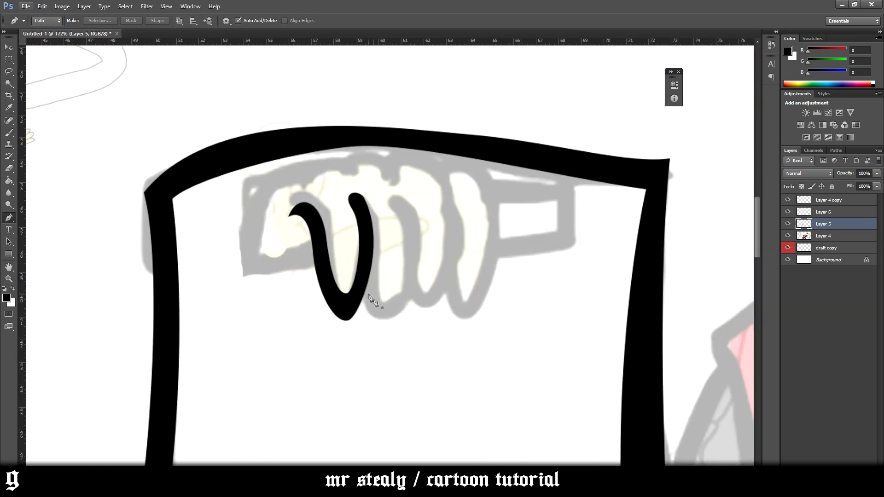
drag(369, 319, 370, 322)
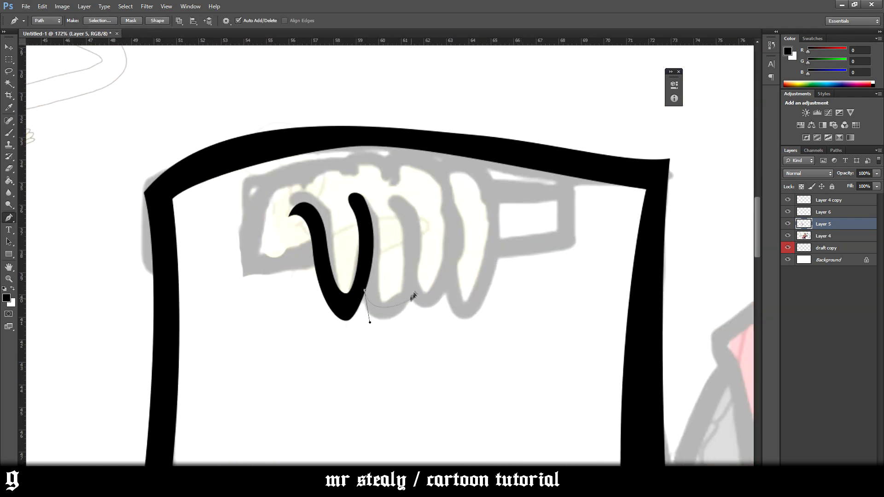
drag(415, 263, 422, 225)
click(390, 198)
drag(391, 199, 370, 198)
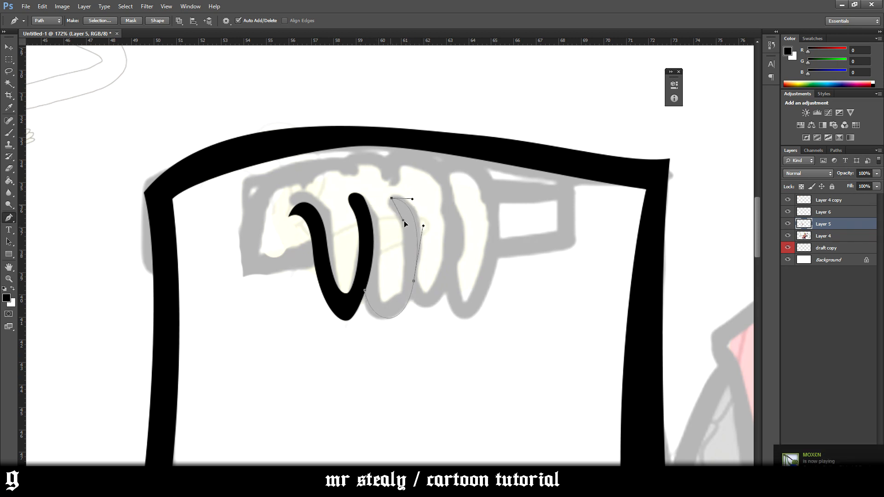
drag(396, 298, 386, 312)
drag(367, 267, 363, 248)
- Convert the second finger's path to a selection, paint it black with the 200 px brush, and deselect
right_click(378, 260)
click(405, 302)
key(Return)
key(b)
drag(375, 324, 395, 249)
key(ctrl+d)
- Trace around the rounded upper end between the first two fingers, turn it into a selection, and clear it to leave a pointed tip
key(p)
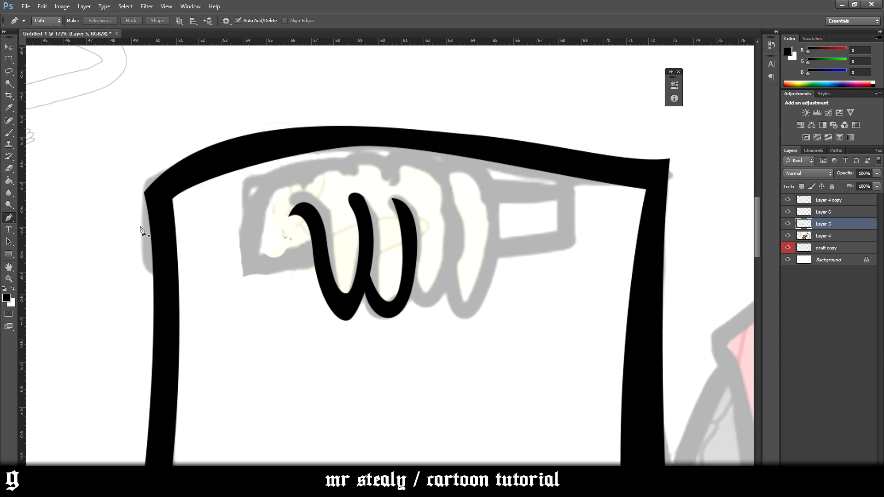
scroll(368, 244, up, 3)
drag(374, 191, 319, 159)
drag(362, 141, 373, 141)
drag(388, 155, 390, 165)
click(393, 199)
right_click(393, 202)
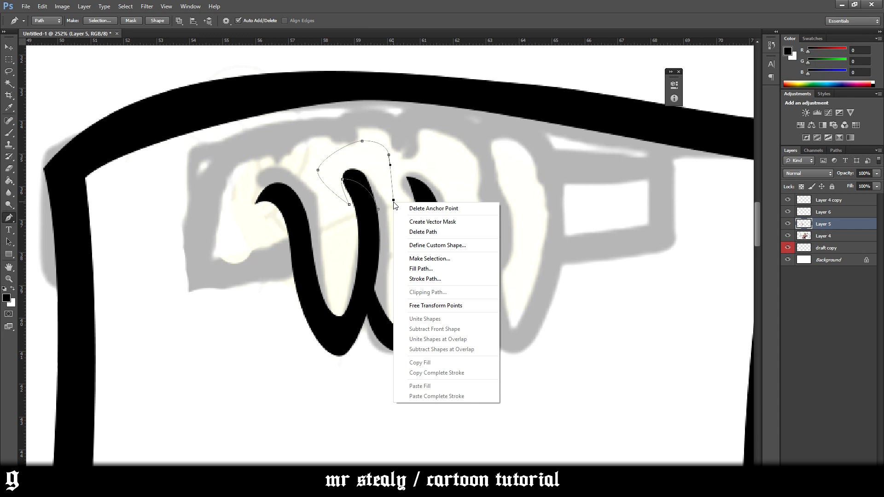
click(424, 258)
key(Return)
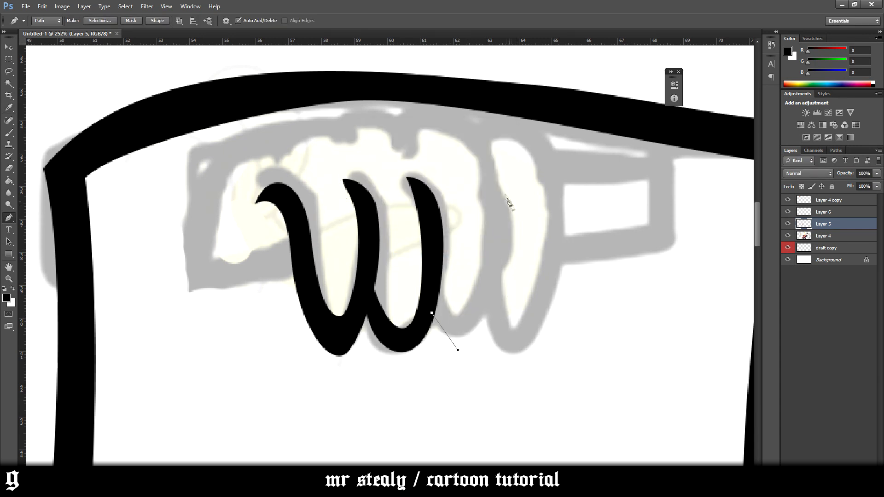
- Trace the outer edge of the third finger, the knuckles, and the back of the hand down to the handle opening's lower-left corner
scroll(488, 184, down, 2)
mouse_move(480, 156)
mouse_down()
mouse_move(455, 89)
mouse_move(451, 32)
mouse_move(443, 109)
mouse_move(466, 159)
mouse_up()
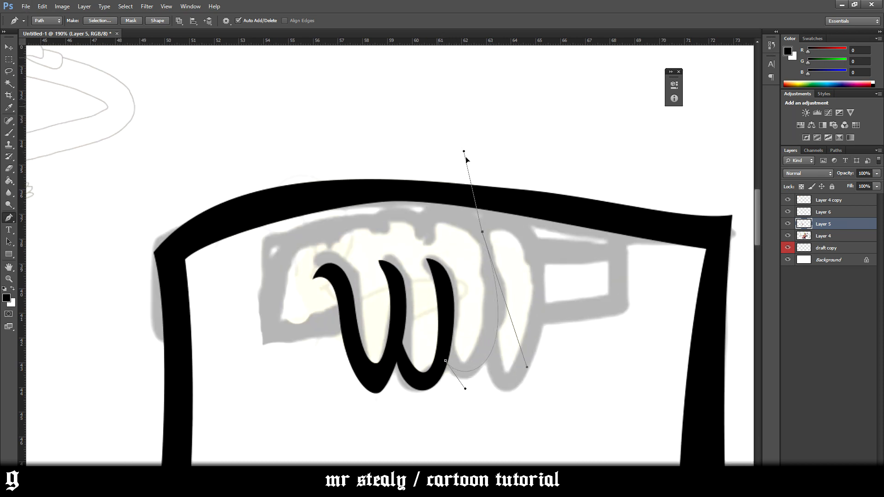
click(419, 219)
drag(398, 202, 401, 205)
click(376, 219)
drag(265, 286, 248, 336)
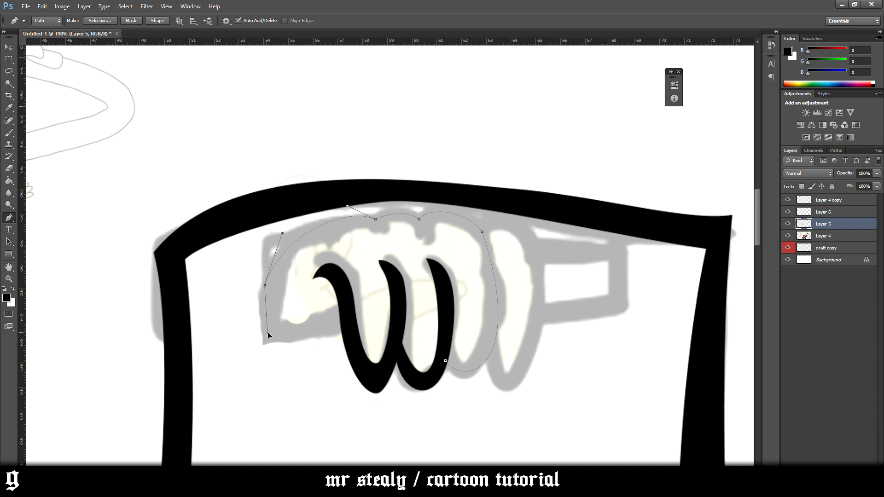
click(268, 335)
- Trace the inner edge back along the handle opening, the knuckles, and the third finger to complete the hand outline's thickness
drag(341, 315, 341, 312)
click(278, 289)
drag(382, 240, 399, 263)
drag(384, 230, 390, 226)
drag(480, 266, 485, 303)
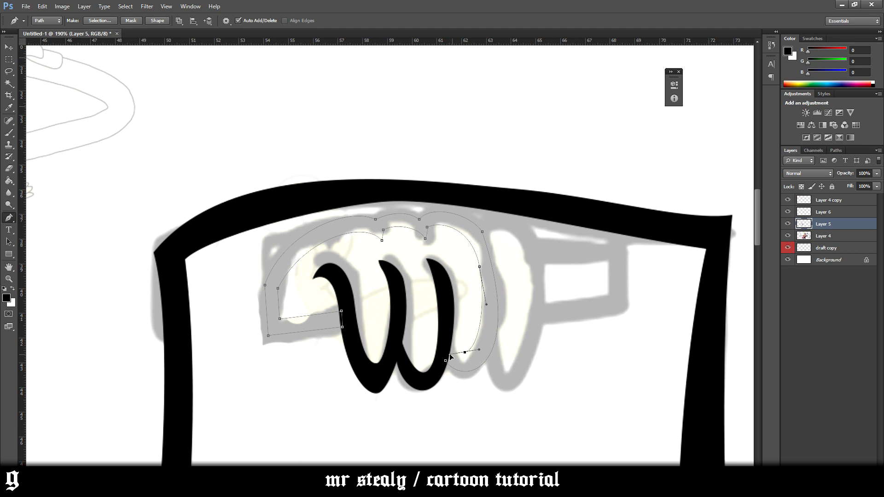
drag(448, 344, 465, 352)
- Make a selection from the hand outline path, paint it black with the 200 px brush, and deselect
right_click(465, 340)
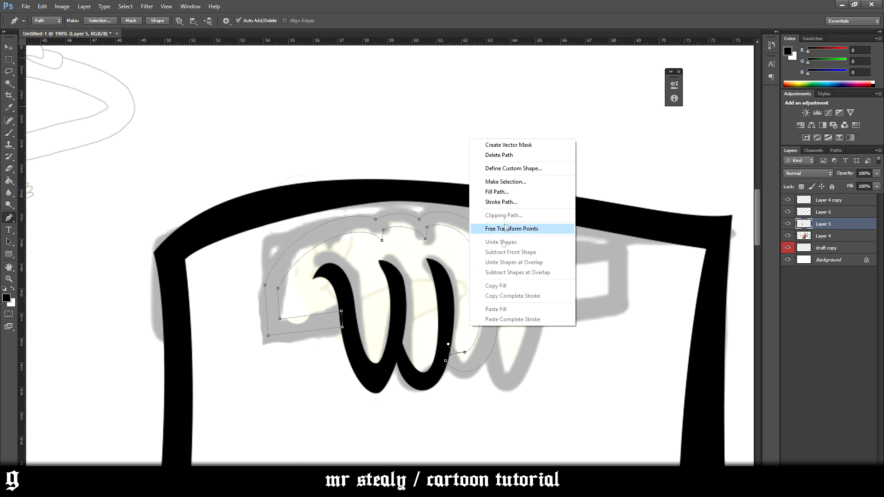
click(507, 180)
key(Return)
key(b)
mouse_move(457, 363)
mouse_down()
mouse_move(278, 279)
mouse_move(322, 340)
mouse_up()
key(ctrl+d)
- Trace the handle opening's upper-left corner beside the hand with the Pen tool, select the path, paint it black, and deselect
click(8, 217)
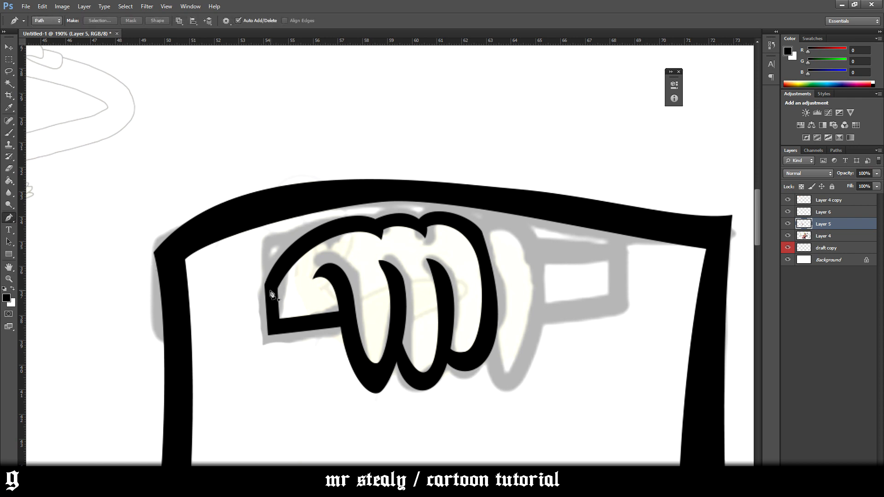
click(261, 266)
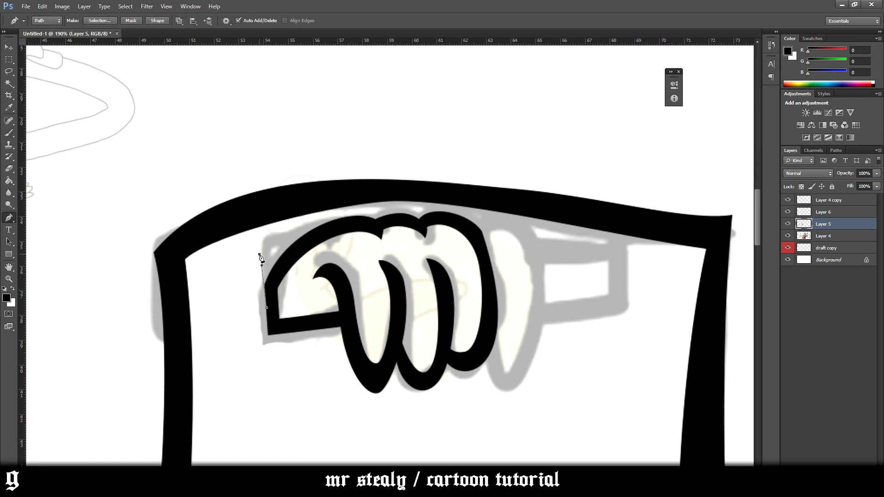
drag(293, 255, 277, 261)
right_click(279, 296)
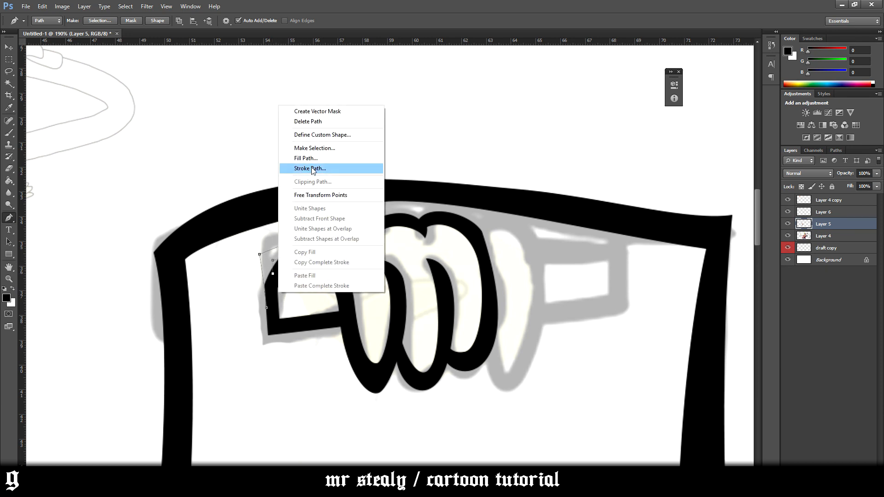
click(324, 148)
key(Return)
key(b)
drag(274, 242, 258, 268)
key(ctrl+d)
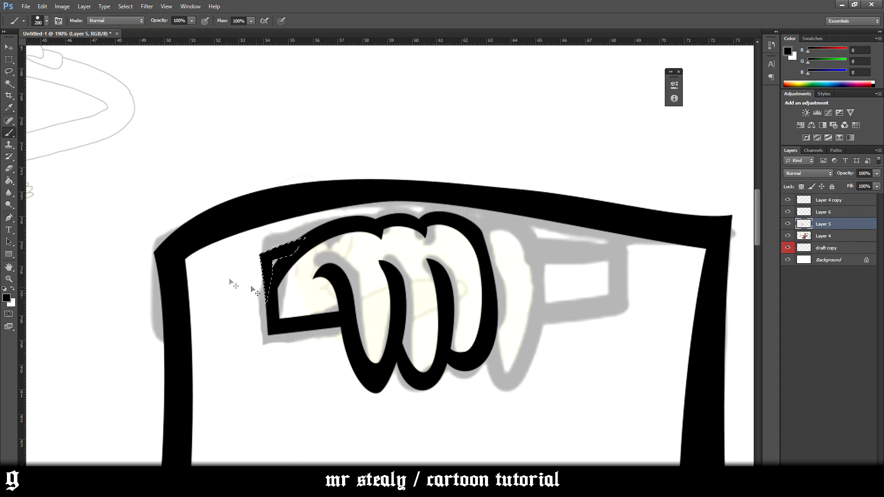
- Trace the outer and inner edges of the fourth finger with the Pen tool, joining them to the third finger
click(8, 218)
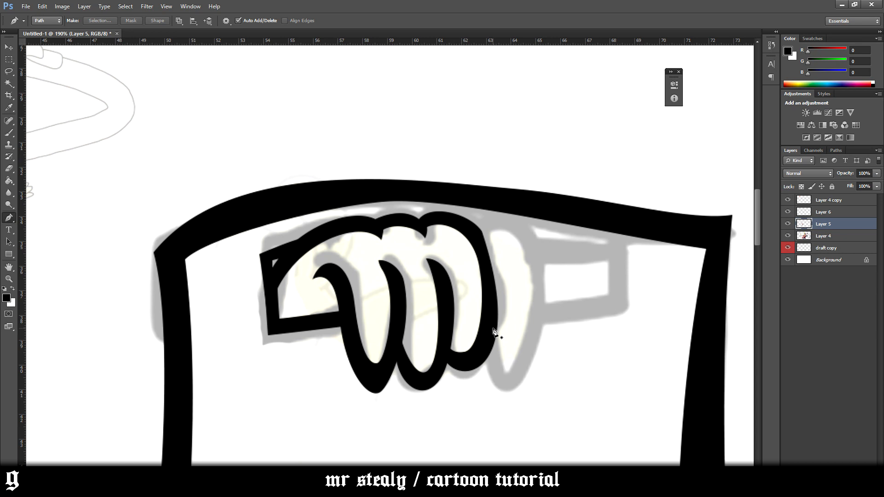
drag(501, 374, 500, 384)
drag(547, 291, 540, 223)
mouse_move(475, 230)
mouse_down()
mouse_move(458, 248)
mouse_move(488, 238)
mouse_up()
alt+click(475, 229)
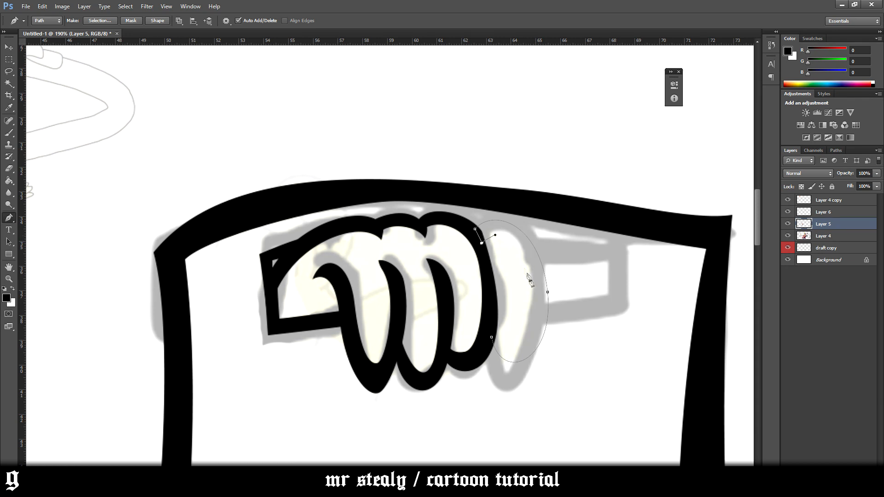
drag(534, 293, 508, 349)
click(495, 316)
- Turn the fourth finger's path into a selection, paint it black with the 200 px brush, and deselect
right_click(517, 346)
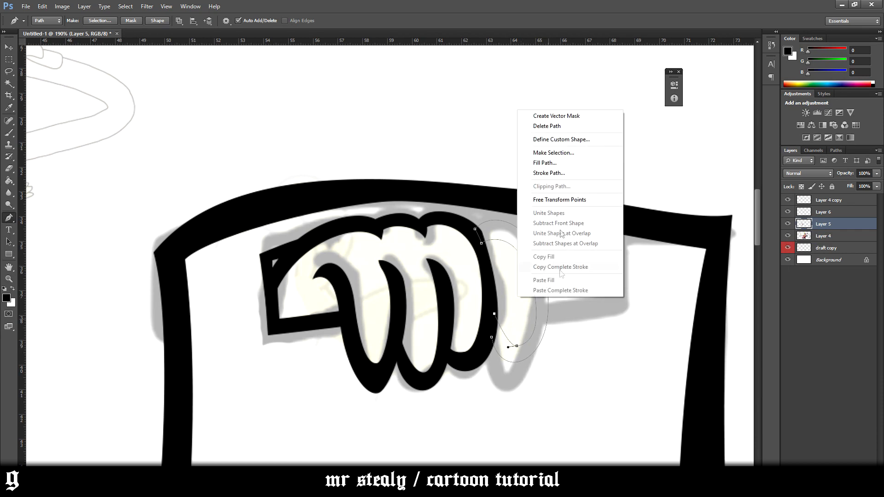
click(570, 152)
key(Return)
key(b)
drag(543, 258, 562, 374)
key(ctrl+d)
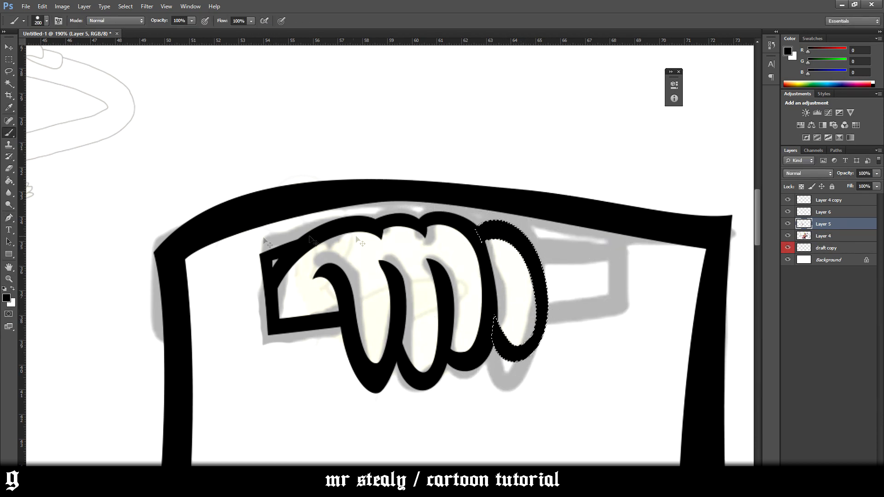
- Trace the right end of the handle opening beyond the fourth finger as a closed rectangular band, shorter than in the draft
click(9, 217)
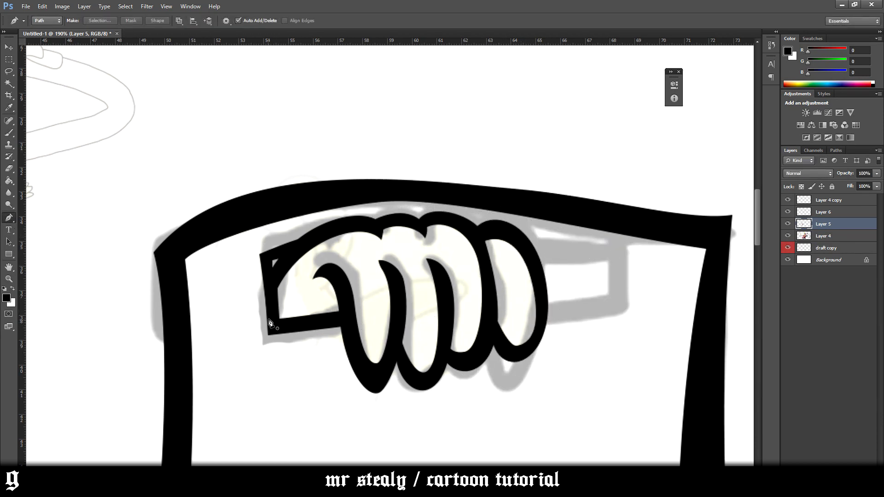
drag(571, 314, 572, 315)
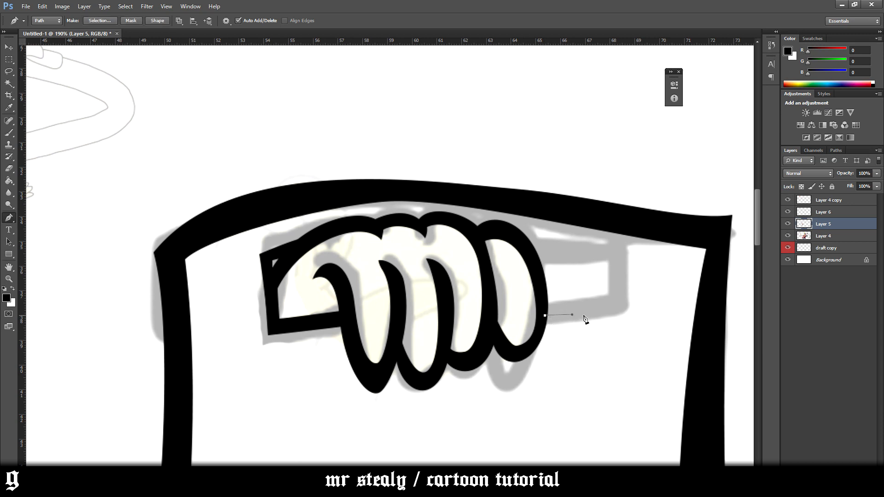
click(598, 250)
drag(523, 243, 505, 244)
drag(566, 257, 568, 258)
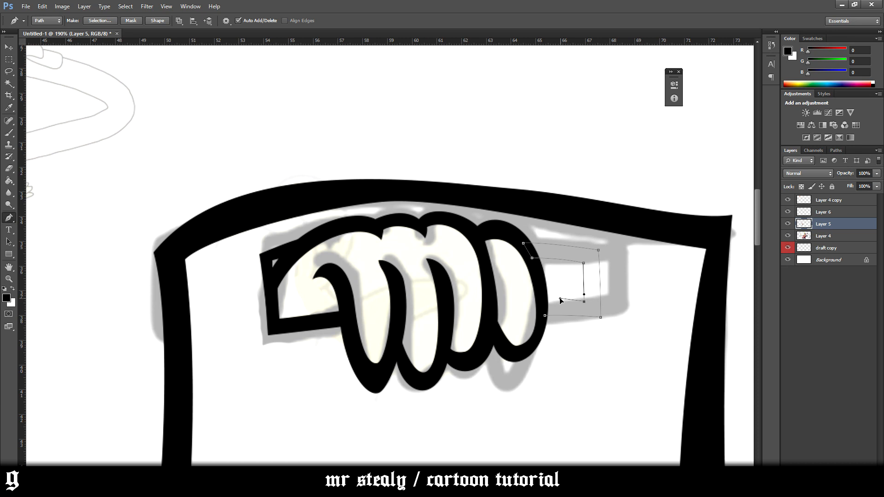
click(544, 302)
- Select the handle end's path, paint it black with the 200 px brush, and deselect
right_click(567, 283)
click(580, 327)
key(Return)
key(b)
click(597, 323)
key(ctrl+0)
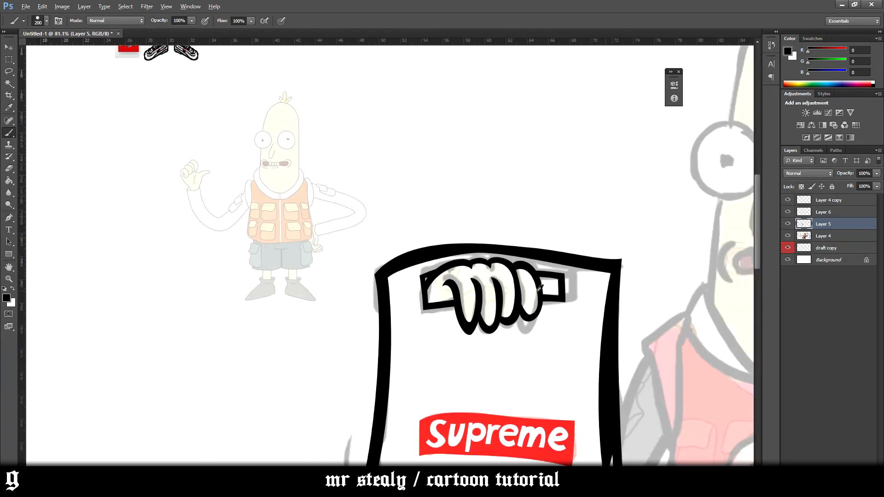
scroll(294, 288, up, 4)
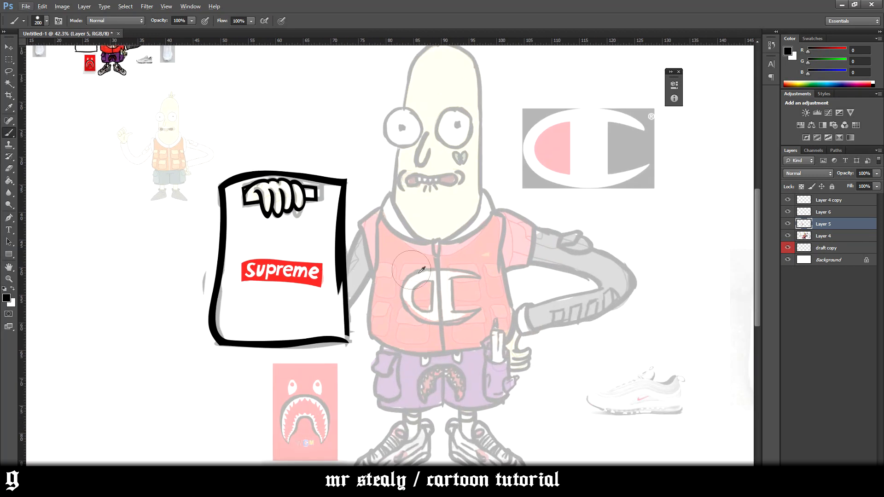
- Trace a path across the gap at the bag's lower-right corner, joining the side line to the bottom line
click(8, 216)
scroll(411, 242, up, 2)
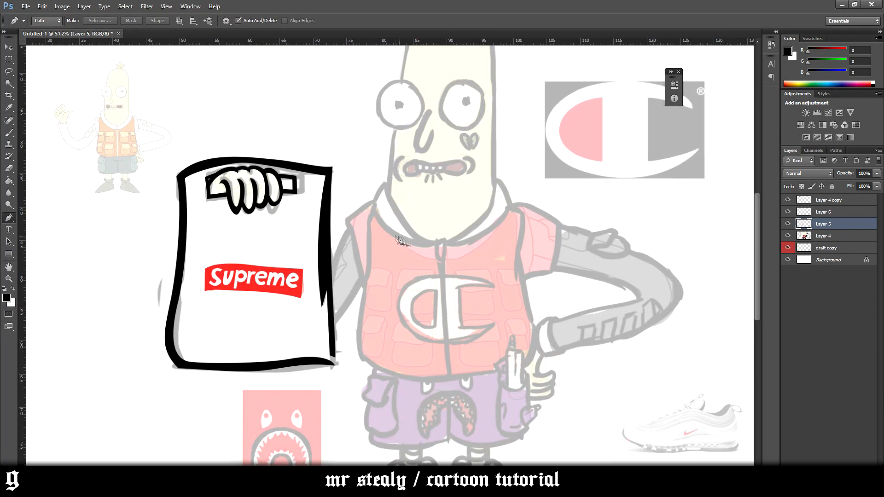
scroll(405, 241, down, 2)
scroll(339, 351, up, 20)
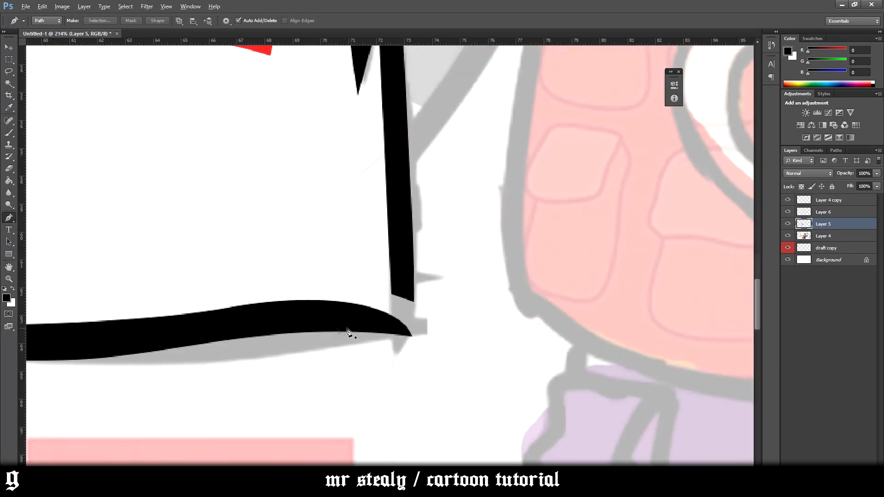
click(432, 229)
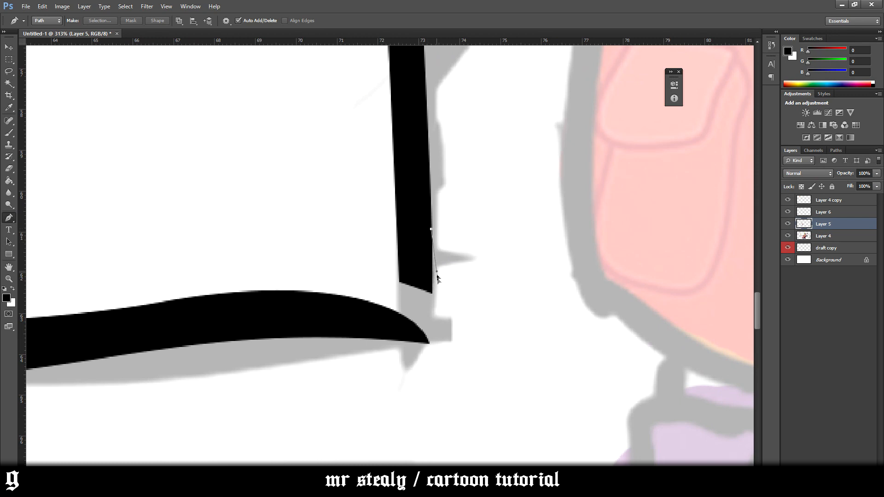
click(433, 296)
click(429, 344)
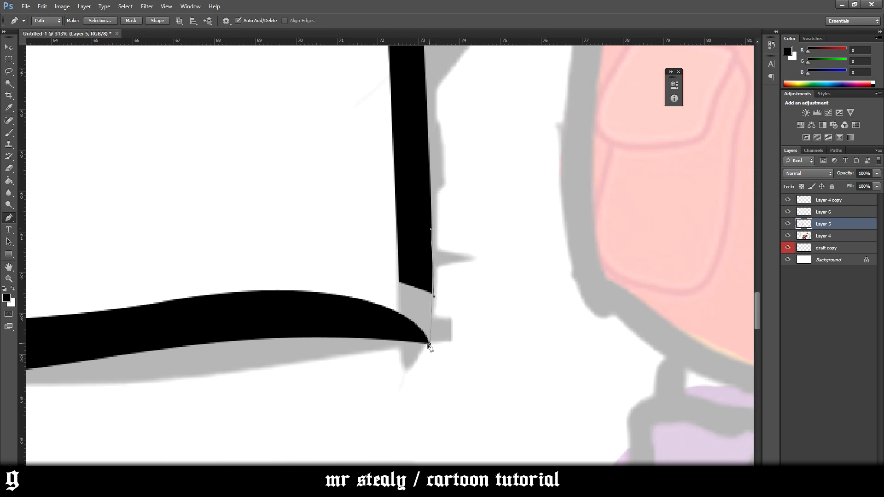
click(386, 331)
- Make a selection from the bag's corner path, paint it black with the 200 px brush, and deselect
right_click(422, 217)
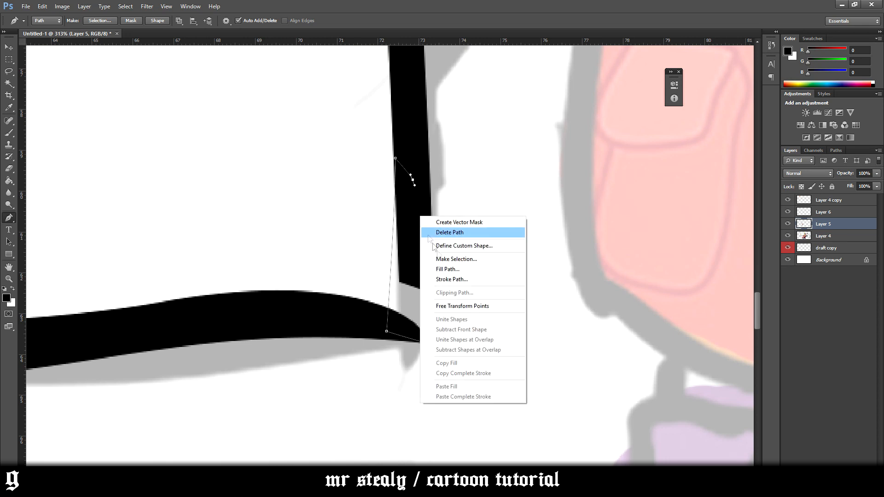
click(464, 256)
key(Return)
key(b)
click(430, 281)
key(ctrl+d)
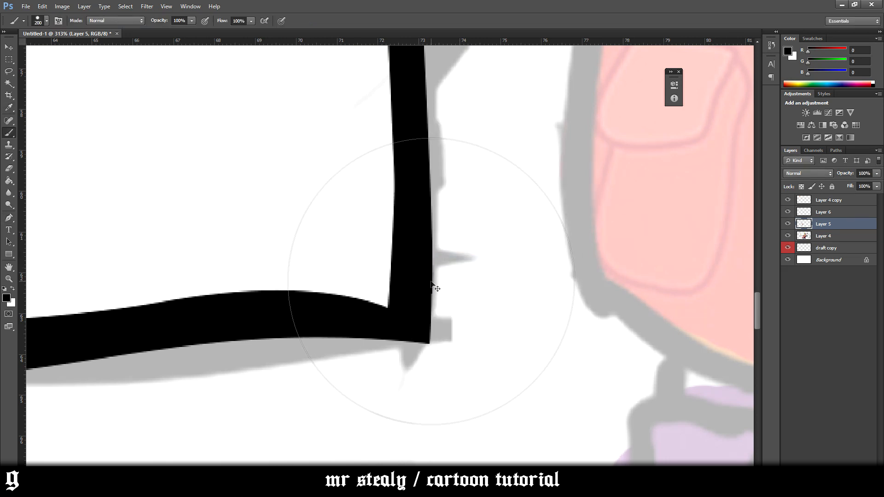
- Examine the redrawn bag and hand against the faded character draft and the reference images
scroll(428, 281, down, 7)
scroll(437, 286, down, 5)
scroll(493, 319, up, 6)
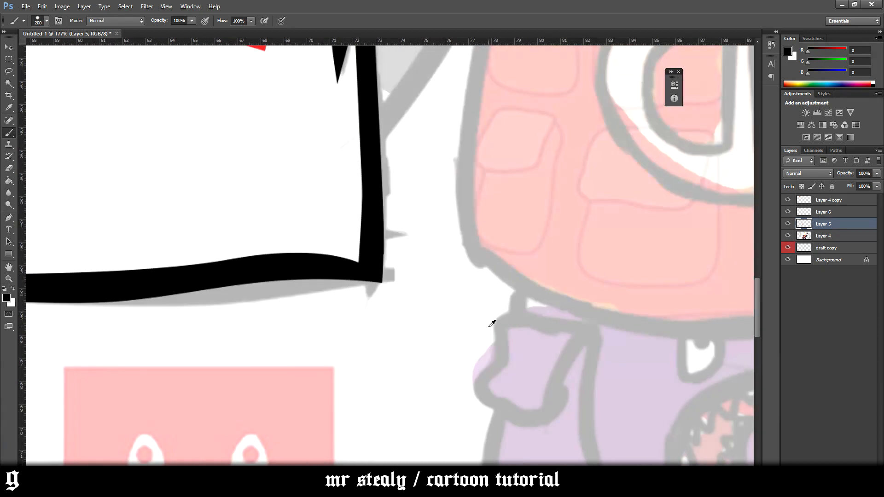
click(9, 218)
scroll(415, 299, down, 8)
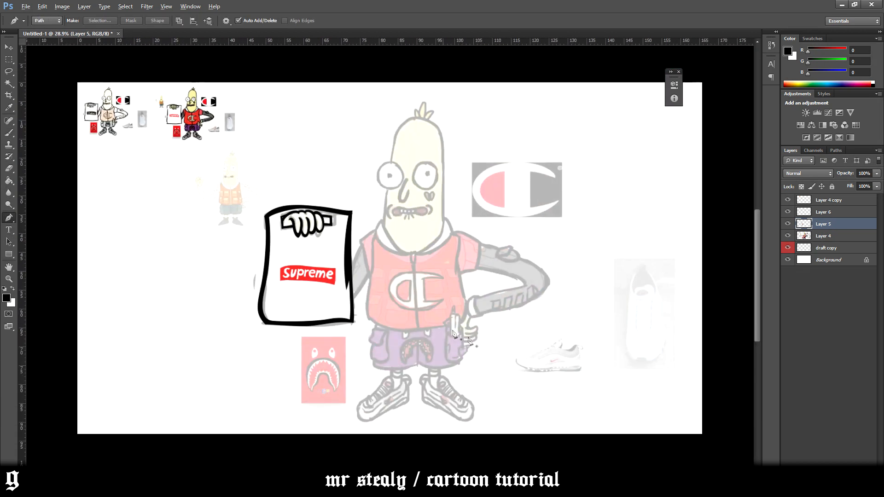
scroll(419, 368, up, 3)
scroll(465, 340, up, 3)
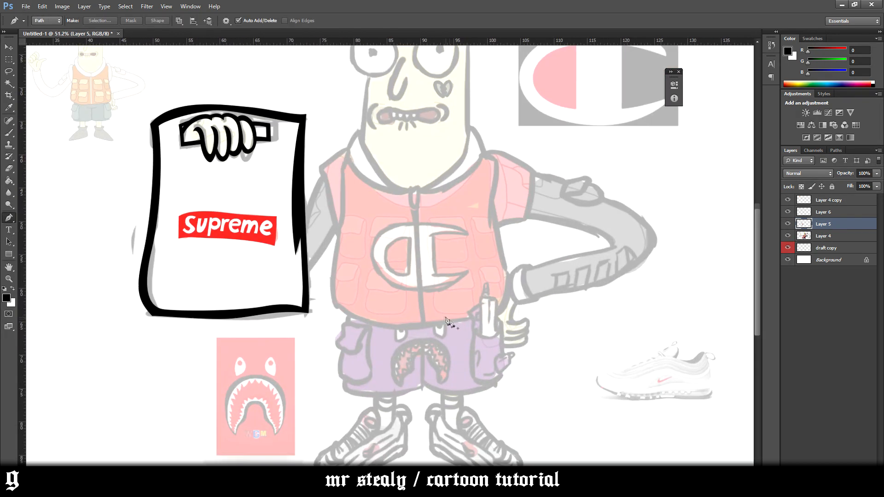
scroll(402, 302, down, 3)
scroll(391, 389, up, 4)
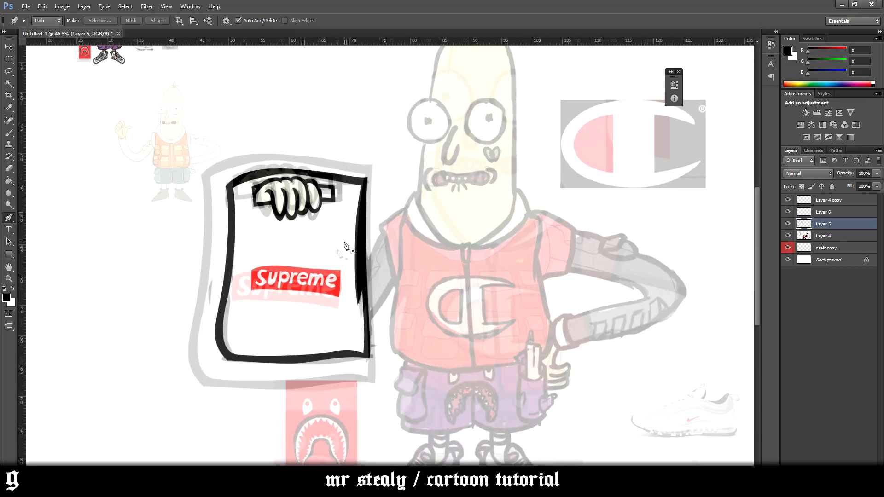
- Examine the faded draft's shorts and shoes together with the sneaker reference images
scroll(395, 385, down, 5)
scroll(656, 360, up, 2)
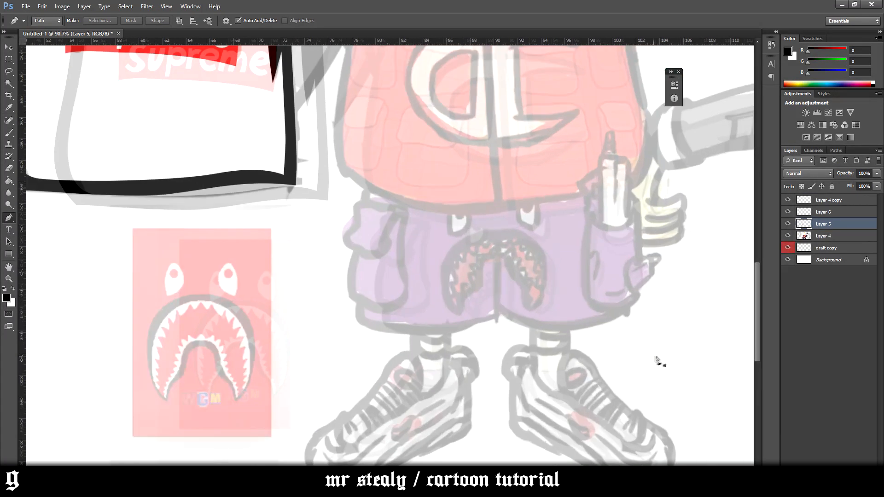
scroll(452, 464, down, 2)
scroll(404, 364, up, 2)
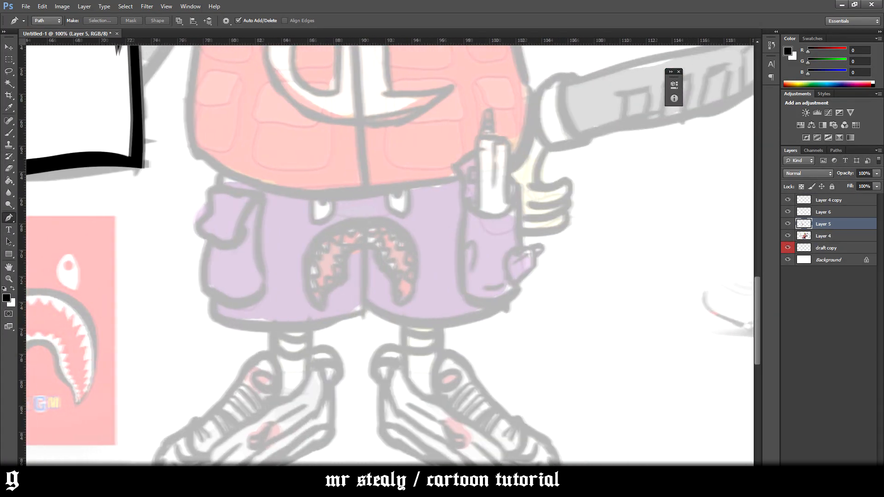
scroll(438, 375, down, 3)
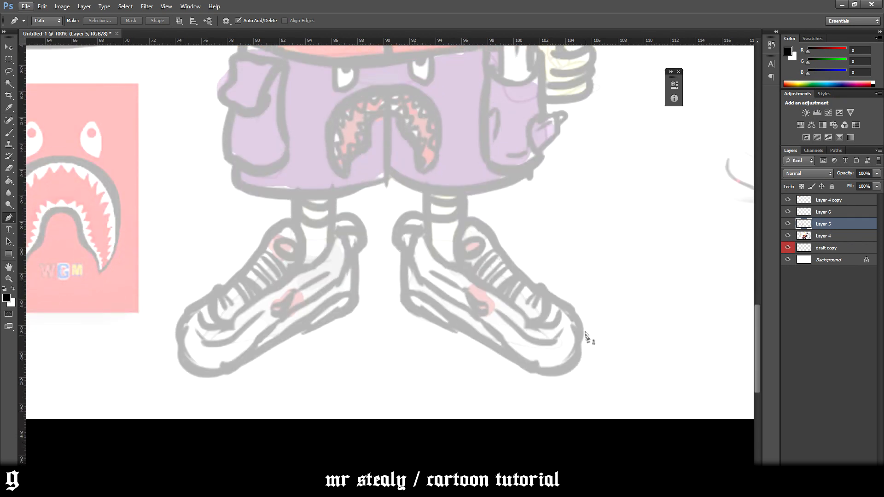
drag(585, 351, 586, 353)
key(ctrl+z)
scroll(568, 397, down, 5)
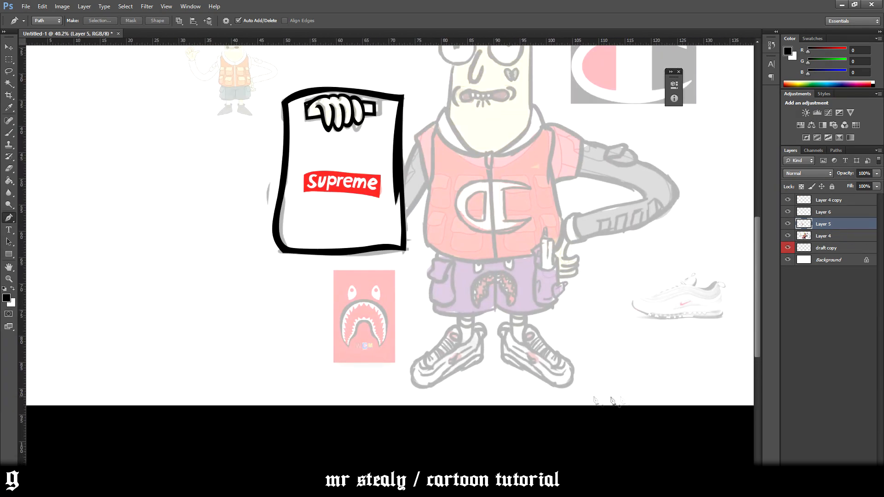
scroll(390, 221, right, 5)
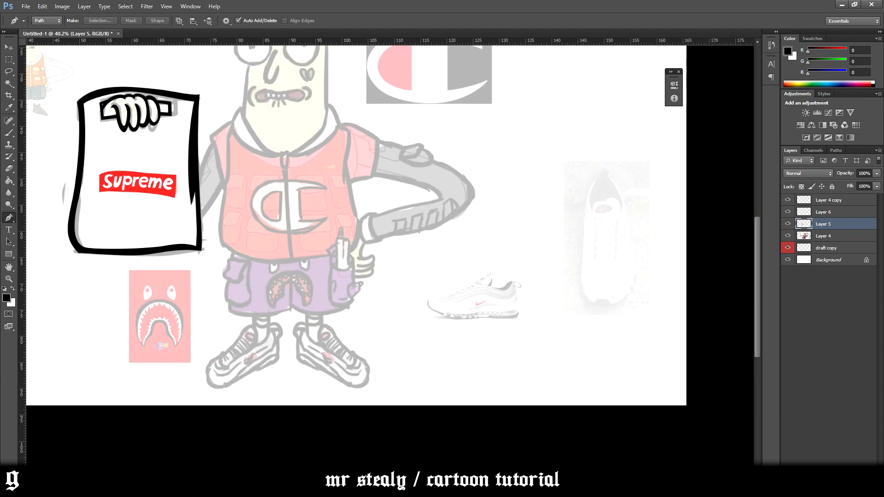
scroll(478, 375, up, 5)
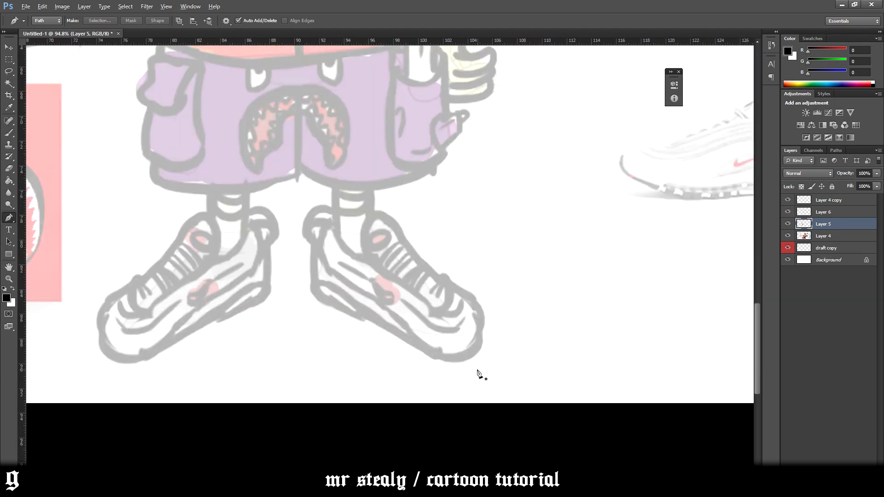
- Trace a closed Pen path around the toe end of the right-hand shoe's sole
scroll(479, 375, up, 3)
drag(461, 329, 474, 322)
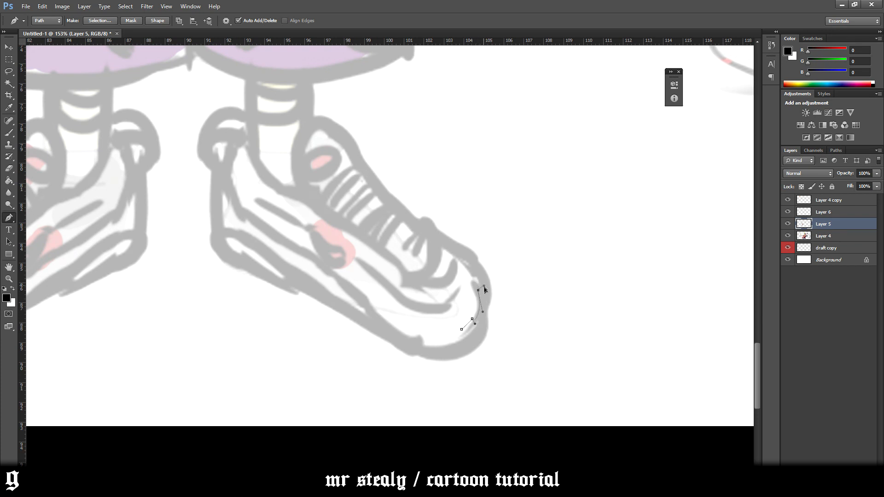
drag(421, 354, 357, 332)
click(422, 344)
drag(462, 330, 462, 322)
- Make a selection from the toe path, paint it black with the 200 px brush, and deselect
right_click(475, 317)
click(511, 157)
click(489, 144)
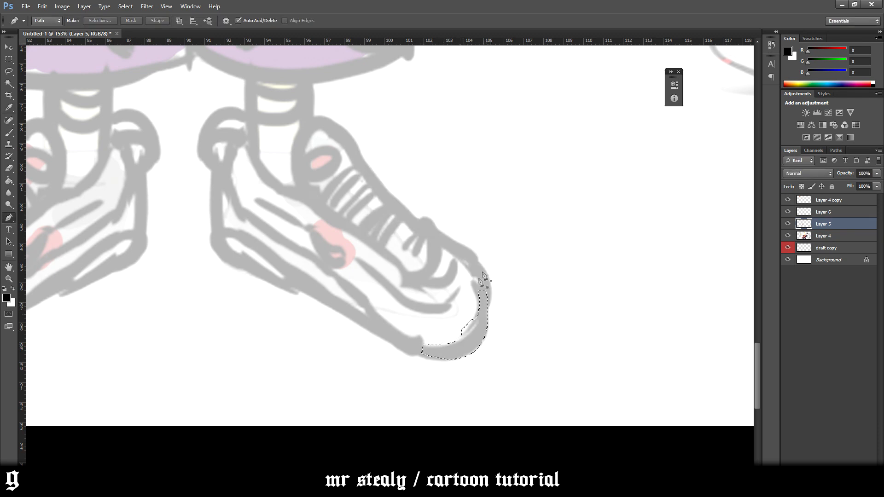
key(b)
drag(456, 331, 501, 253)
key(ctrl+d)
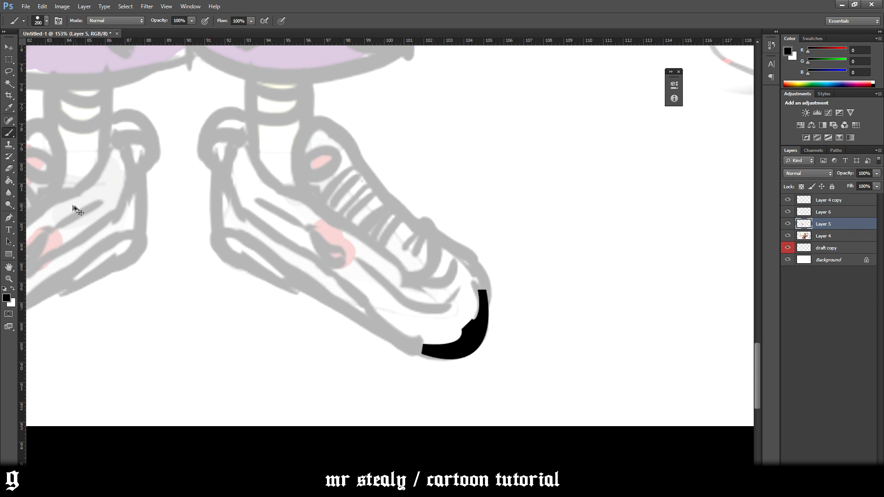
- Trace the shoe's bottom line from the toe along the sole and up the heel, select it, and paint it black
click(9, 217)
drag(412, 355, 407, 351)
drag(334, 308, 273, 259)
drag(218, 254, 202, 237)
drag(213, 170, 226, 180)
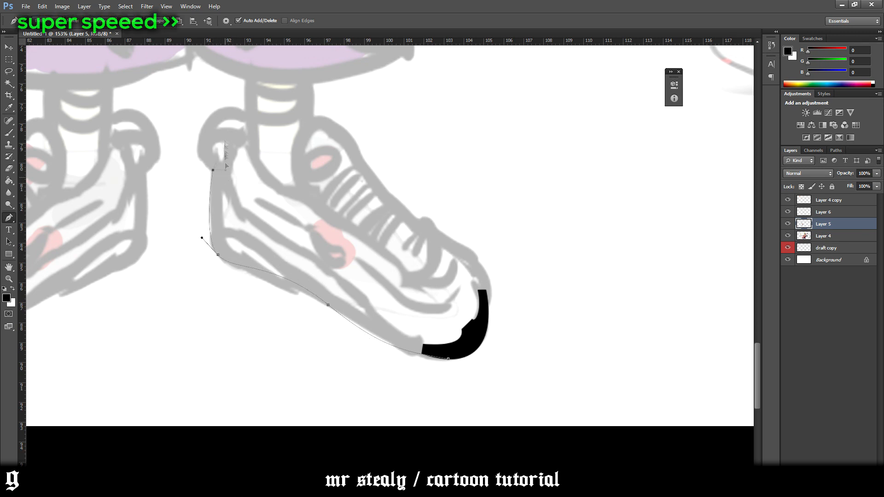
click(245, 122)
drag(246, 140, 240, 140)
drag(226, 232, 233, 262)
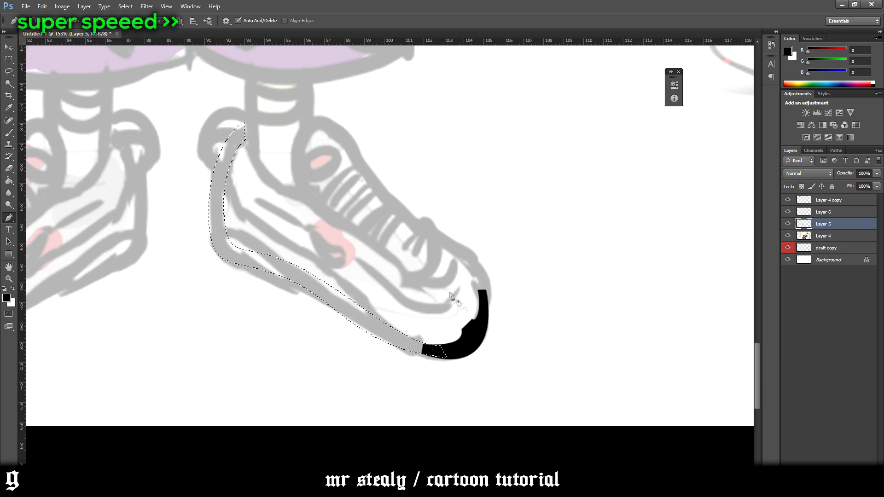
key(b)
key(Return)
- Trace the upper sole line from the shoe's bottom edge back to the heel
key(p)
scroll(343, 270, up, 1)
click(408, 343)
drag(311, 246, 281, 234)
click(216, 160)
drag(208, 184, 209, 215)
- Turn the upper sole path into a selection, paint it black with the 200 px brush, and deselect
key(ctrl+Return)
key(b)
mouse_move(404, 374)
mouse_down()
mouse_move(239, 209)
mouse_move(227, 158)
mouse_up()
key(ctrl+d)
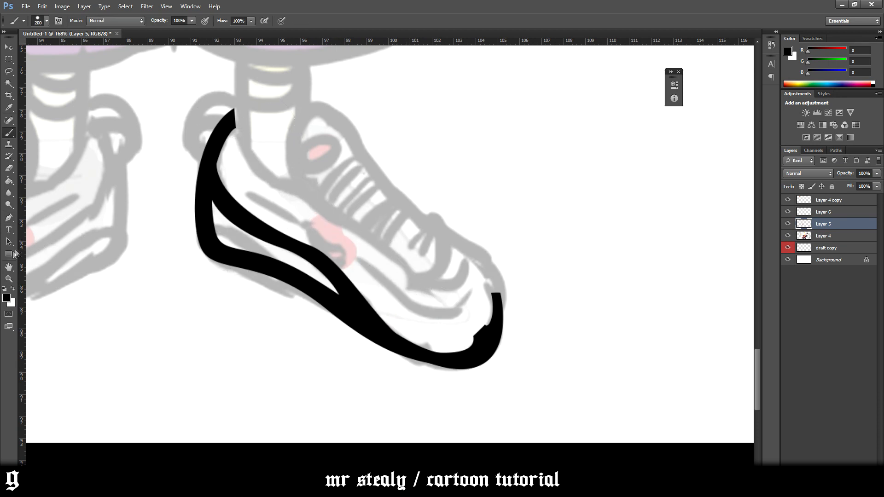
- Trace the rounded divider shape inside the sole's opening near the heel
click(9, 218)
mouse_move(232, 248)
mouse_down()
mouse_move(249, 255)
mouse_move(259, 235)
mouse_move(286, 248)
mouse_up()
drag(276, 260, 268, 261)
drag(286, 270, 296, 271)
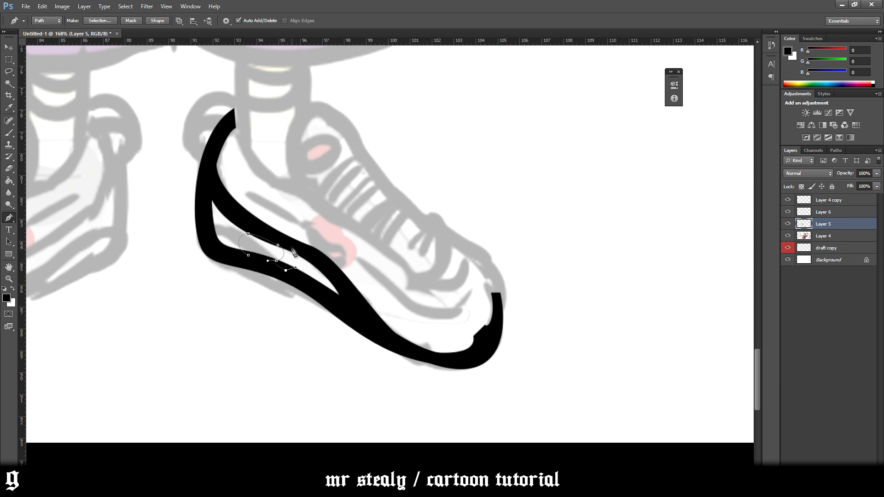
drag(282, 238, 243, 224)
- Make a selection from the sole divider path, paint it black with the 200 px brush, and deselect
right_click(261, 251)
click(300, 298)
key(Return)
key(b)
mouse_move(292, 297)
mouse_down()
mouse_move(292, 280)
mouse_move(229, 248)
mouse_up()
key(ctrl+d)
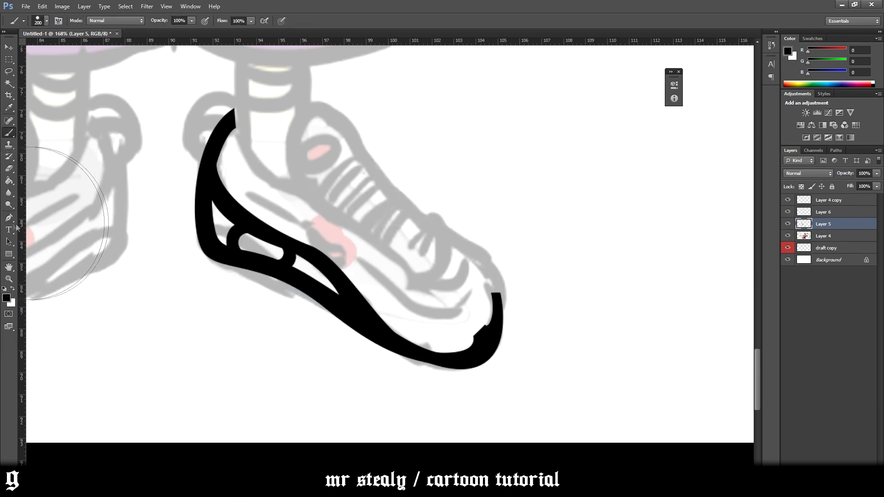
key(p)
scroll(375, 282, up, 1)
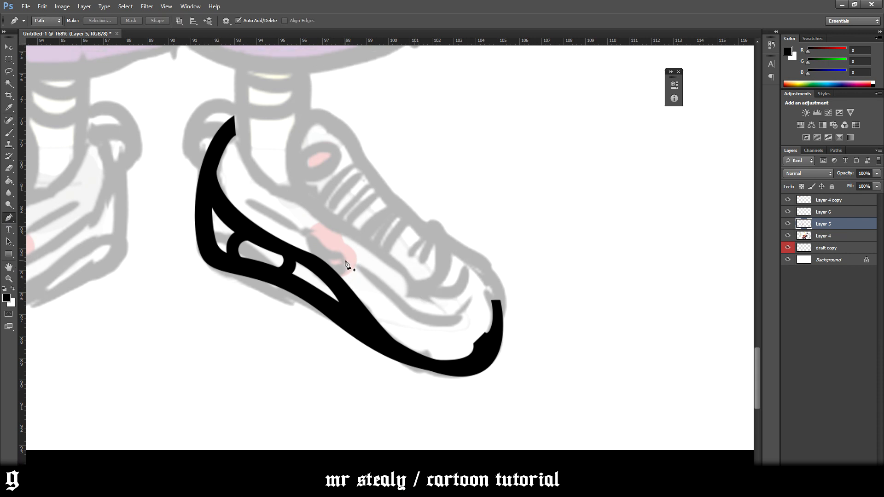
drag(335, 265, 333, 266)
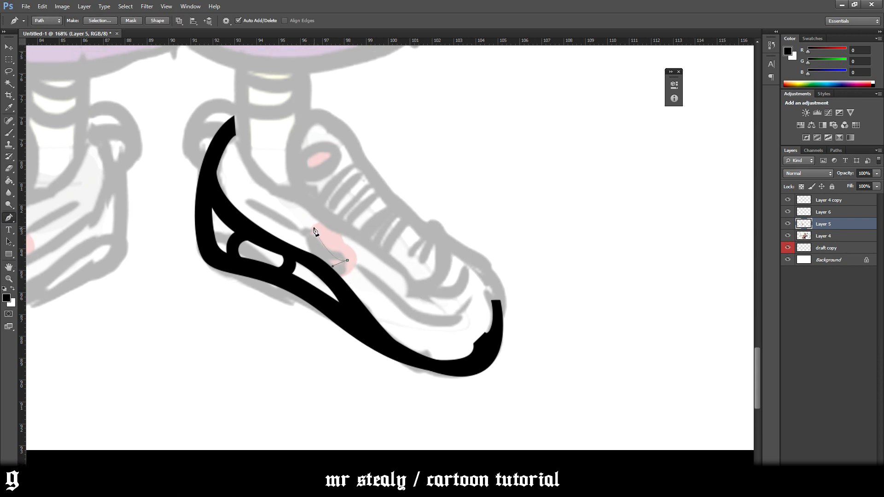
drag(314, 230, 327, 245)
click(347, 260)
key(Return)
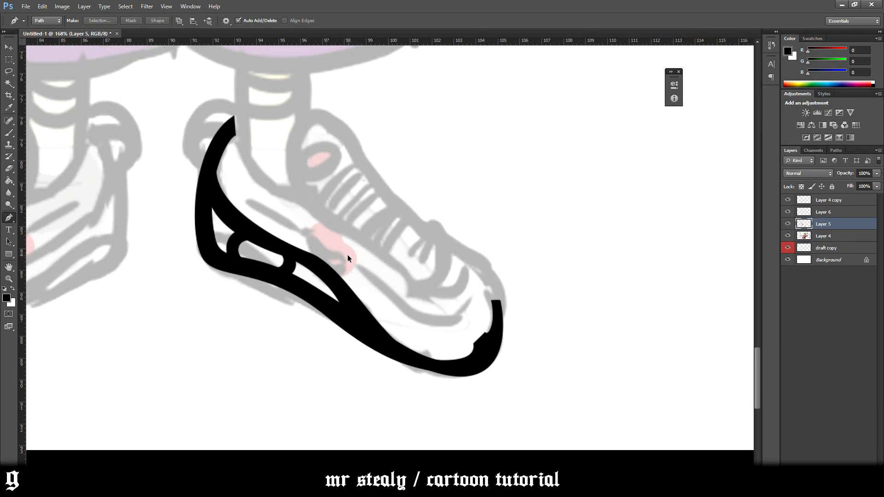
drag(344, 251, 341, 265)
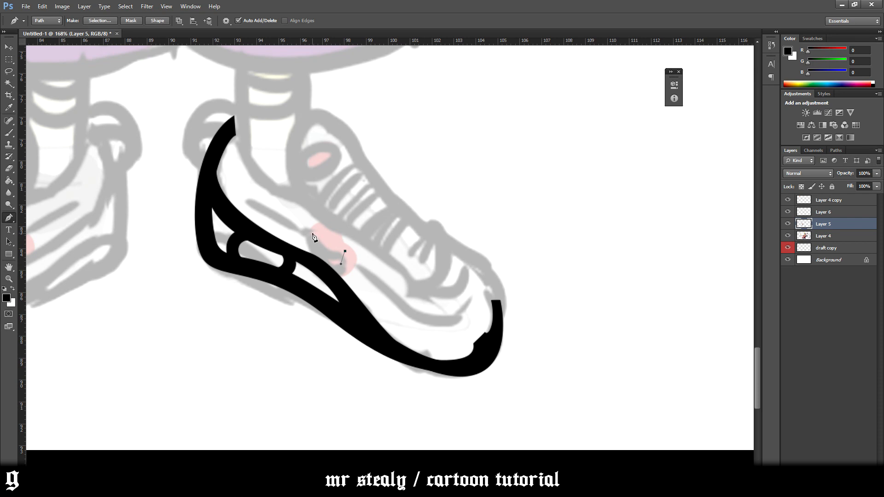
drag(304, 210, 330, 245)
key(ctrl+z)
- Try to close the swoosh path on the shoe's side and paint it black, and step back through the attempt
click(345, 251)
drag(356, 248, 359, 249)
right_click(376, 250)
click(405, 290)
key(b)
drag(385, 316, 298, 321)
key(ctrl+d)
key(p)
key(ctrl+alt+z)
key(ctrl+alt+z)
key(ctrl+alt+z)
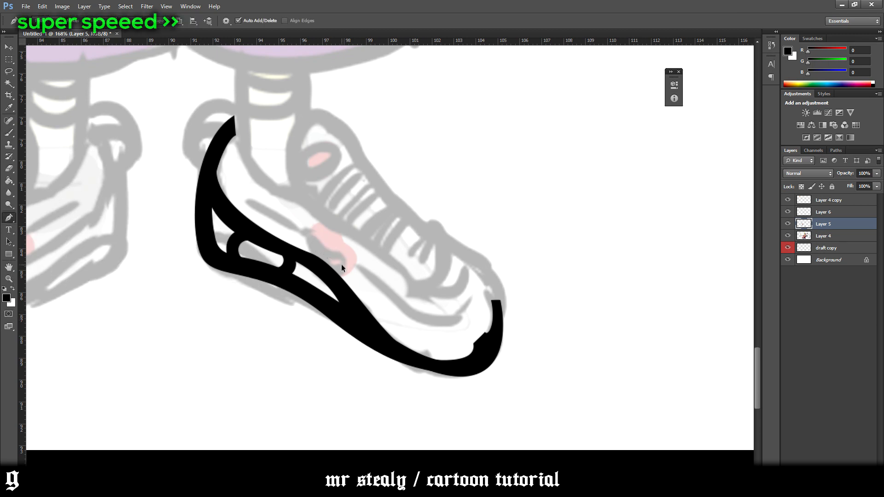
- Try another curved path for the swoosh over the red logo mark and undo it
drag(344, 256, 333, 265)
drag(313, 219, 308, 169)
alt+click(313, 220)
drag(343, 256, 337, 278)
key(ctrl+alt+z)
key(ctrl+alt+z)
key(ctrl+alt+z)
key(ctrl+alt+z)
- Rework the curves of the swoosh on the shoe's side into a thin closed path
drag(306, 211, 301, 163)
alt+click(306, 211)
key(ctrl+alt+z)
key(ctrl+alt+z)
drag(343, 250, 359, 244)
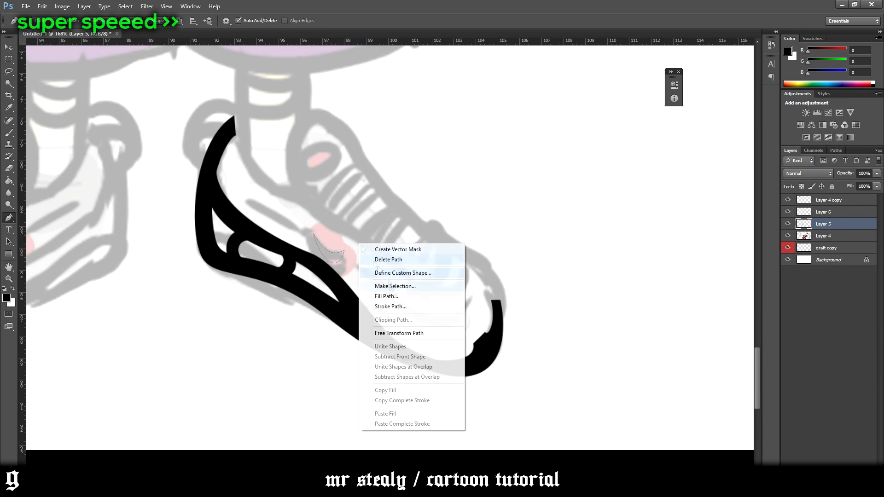
- Make a selection from the swoosh path, paint it black with the 200 px brush, and deselect
right_click(359, 245)
click(406, 284)
key(Return)
key(b)
click(334, 249)
key(ctrl+d)
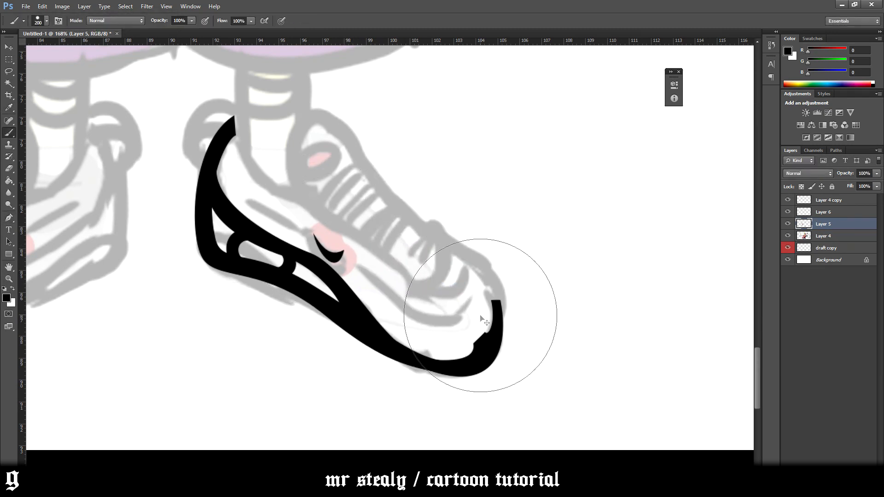
- Trace a tapered curved path along the shoe's side, from in front of the swoosh to the toe
click(8, 217)
click(395, 298)
drag(479, 297, 393, 286)
click(358, 273)
- Make a selection from the front side-line path, paint it black with the 200 px brush, and deselect
right_click(407, 244)
click(429, 292)
key(Return)
key(b)
drag(396, 283, 509, 251)
key(ctrl+d)
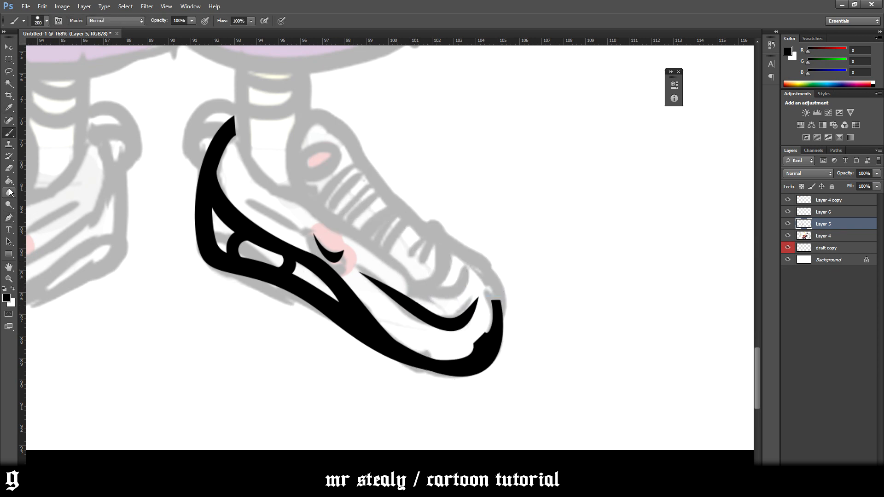
- Trace a short tapered accent line on the shoe's side between the heel and the swoosh
click(9, 218)
click(296, 228)
click(263, 210)
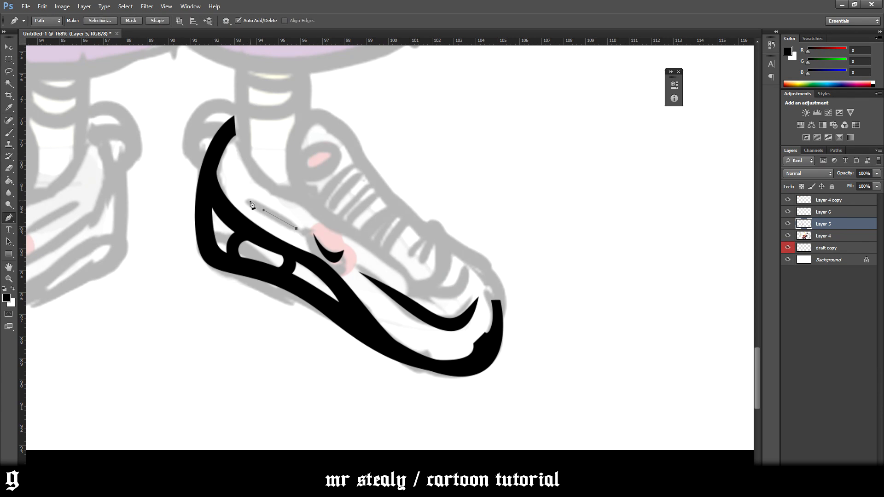
click(297, 229)
- Make a selection from the short accent path, paint it black with the 200 px brush, and deselect
right_click(327, 220)
click(354, 259)
key(Return)
key(b)
drag(317, 247, 273, 246)
key(ctrl+d)
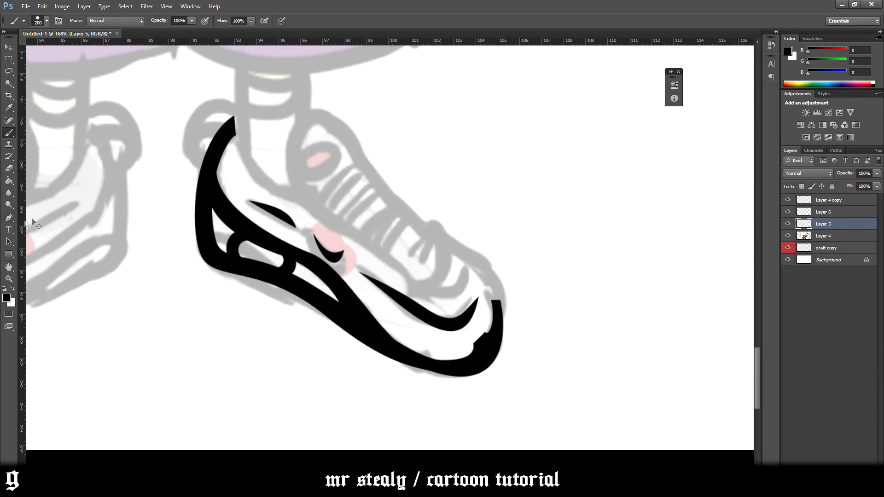
- Trace the back line of the leg from the shorts' hem down into the curve of the shoe opening
click(9, 218)
scroll(235, 101, up, 1)
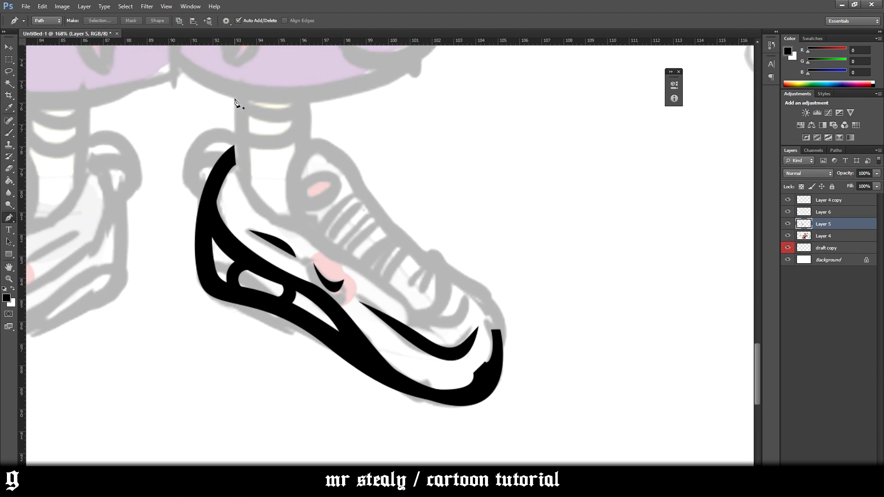
click(233, 99)
click(235, 176)
mouse_move(294, 226)
mouse_down()
mouse_move(332, 221)
mouse_move(359, 230)
mouse_move(300, 213)
mouse_up()
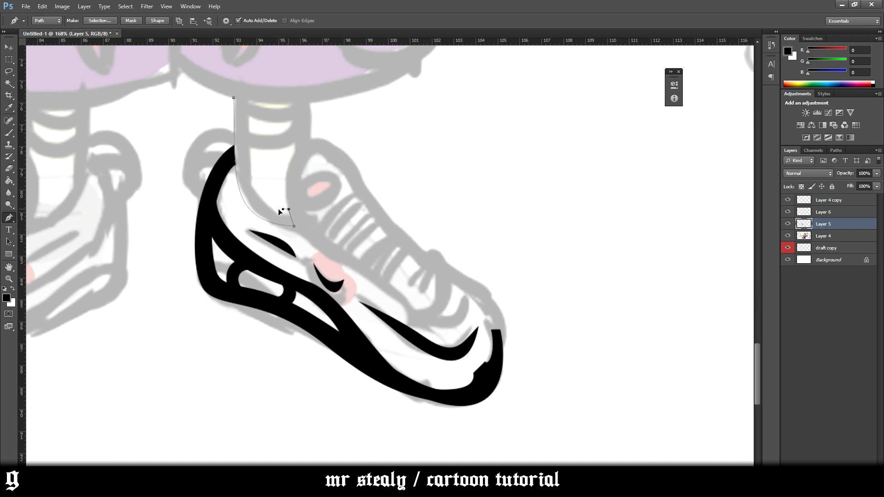
drag(247, 100, 217, 161)
scroll(245, 85, up, 5)
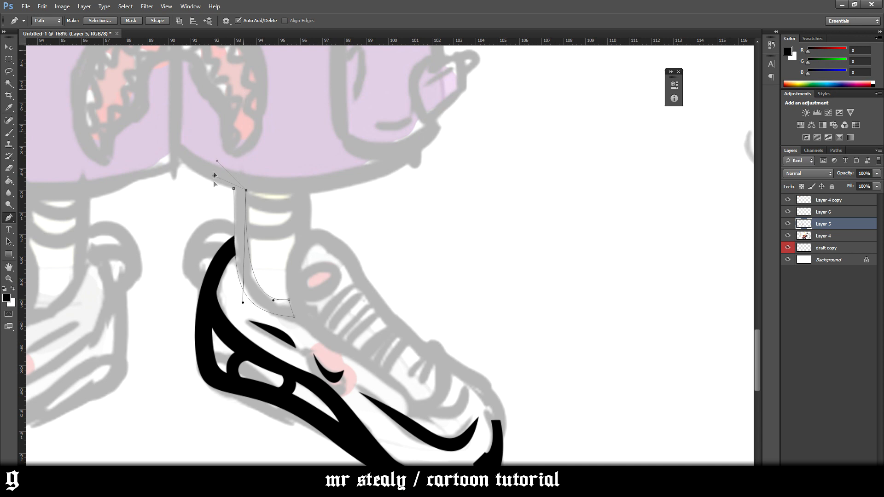
- Make a selection from the leg and shoe-opening path, paint it black with the brush, and deselect
right_click(235, 191)
click(271, 246)
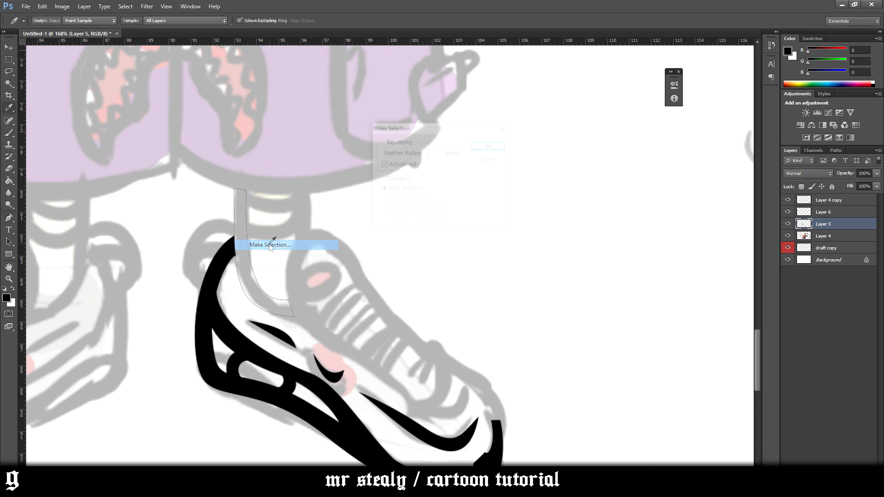
key(b)
drag(268, 210, 286, 286)
key(ctrl+d)
- Trace a closed path for the leg's front line between the shorts' hem and the shoe tongue
click(8, 217)
mouse_move(309, 193)
mouse_down()
mouse_move(311, 235)
mouse_move(295, 198)
mouse_up()
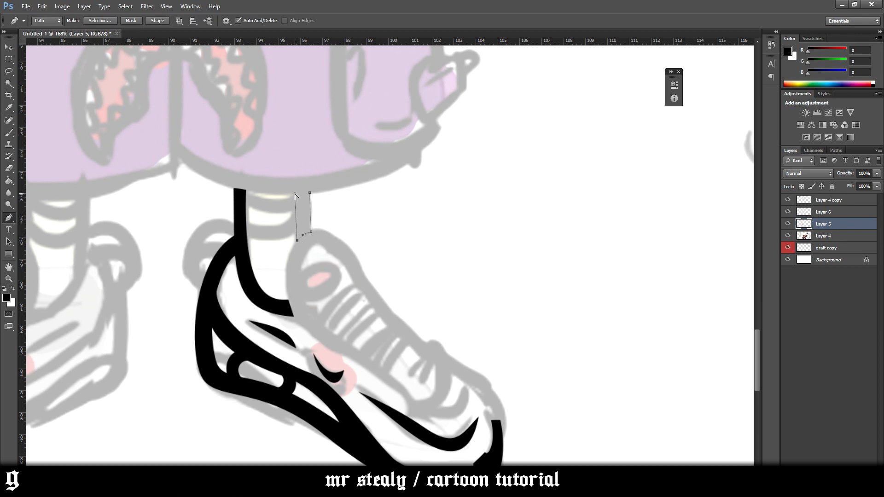
right_click(310, 195)
click(375, 251)
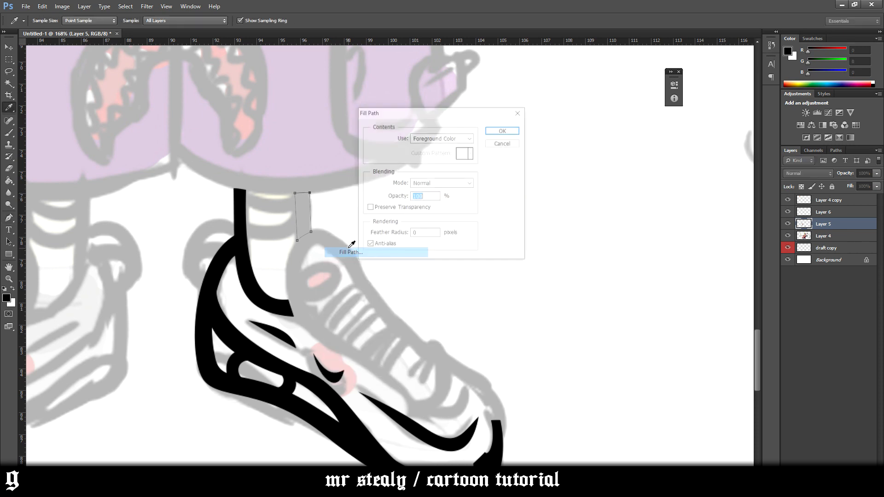
click(499, 143)
- Make a selection from the leg's front-line path, paint it black with the 200 px brush, and deselect
right_click(322, 183)
click(362, 223)
key(Return)
key(b)
drag(305, 203, 296, 242)
key(ctrl+d)
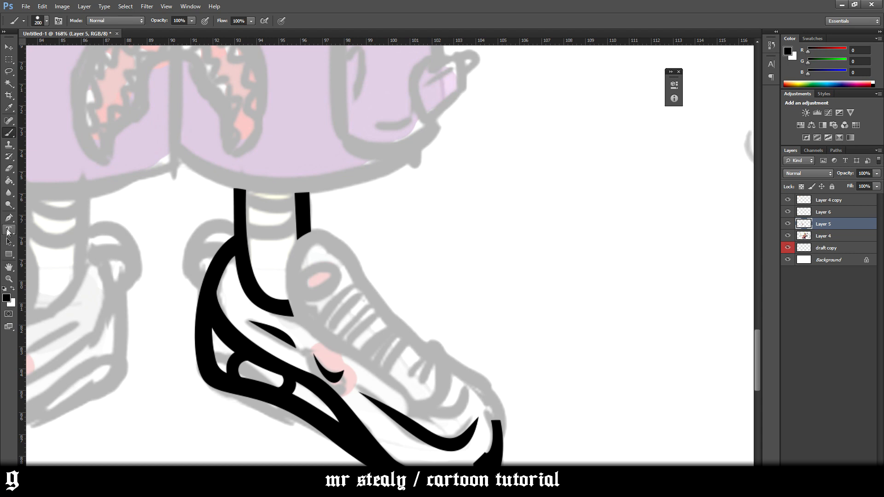
- Trace the shoe's outer top edge from the opening over the tongue and down the instep to the toe
click(8, 218)
drag(291, 317, 269, 254)
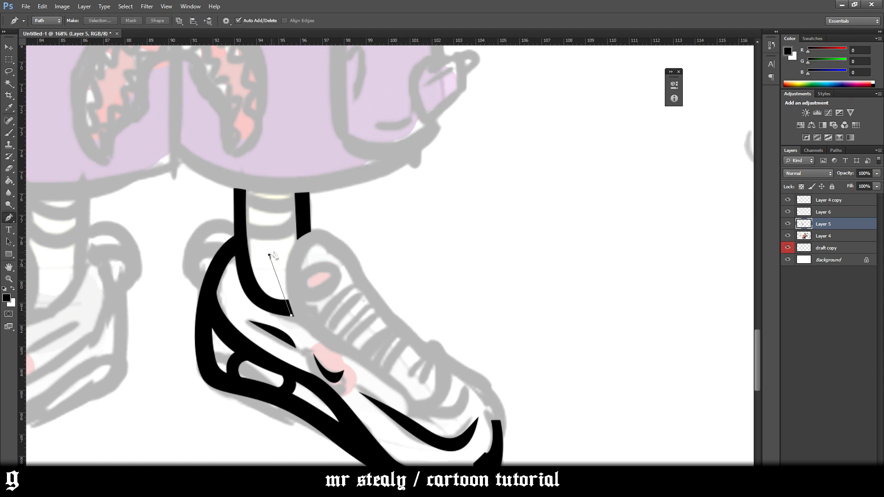
drag(308, 231, 321, 225)
drag(368, 281, 384, 317)
scroll(443, 349, down, 2)
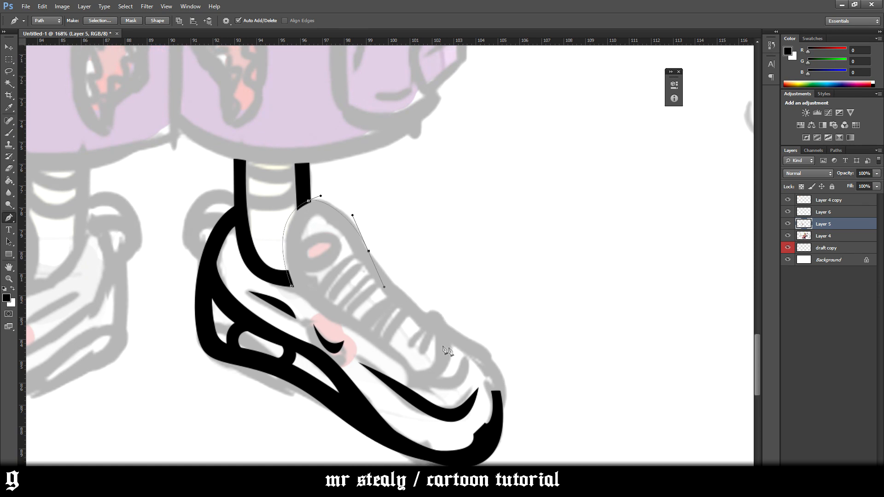
drag(475, 346, 489, 358)
drag(500, 397, 502, 409)
click(494, 404)
- Trace the inner edge around the lacing area and back along its lower side, closing the path at the shoe opening
drag(484, 366, 424, 328)
drag(367, 270, 353, 247)
drag(314, 216, 293, 222)
drag(308, 283, 328, 309)
mouse_move(425, 381)
mouse_down()
mouse_move(443, 407)
mouse_move(435, 394)
mouse_up()
drag(460, 359, 456, 348)
drag(406, 374, 367, 331)
drag(292, 286, 256, 232)
- Make a selection from the tongue and lacing outline, paint it black with the 200 px brush, and deselect
right_click(395, 267)
click(426, 308)
key(Return)
key(b)
mouse_move(424, 313)
mouse_down()
mouse_move(414, 326)
mouse_move(405, 315)
mouse_move(377, 202)
mouse_up()
key(ctrl+d)
scroll(509, 267, down, 3)
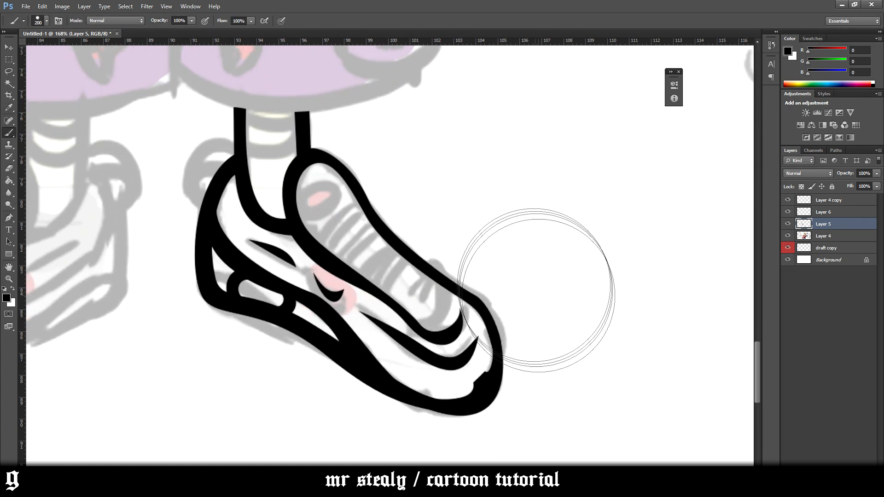
- Trace a crescent band around the toe end of the lacing area, make a selection from it, and paint it black
key(p)
scroll(392, 261, up, 1)
drag(409, 269, 433, 281)
drag(432, 223, 468, 249)
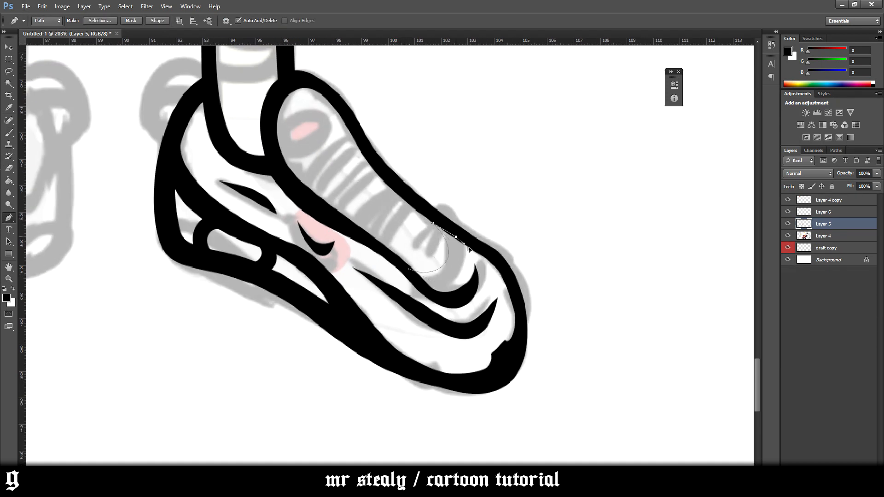
drag(424, 280, 398, 265)
right_click(424, 255)
click(465, 298)
key(b)
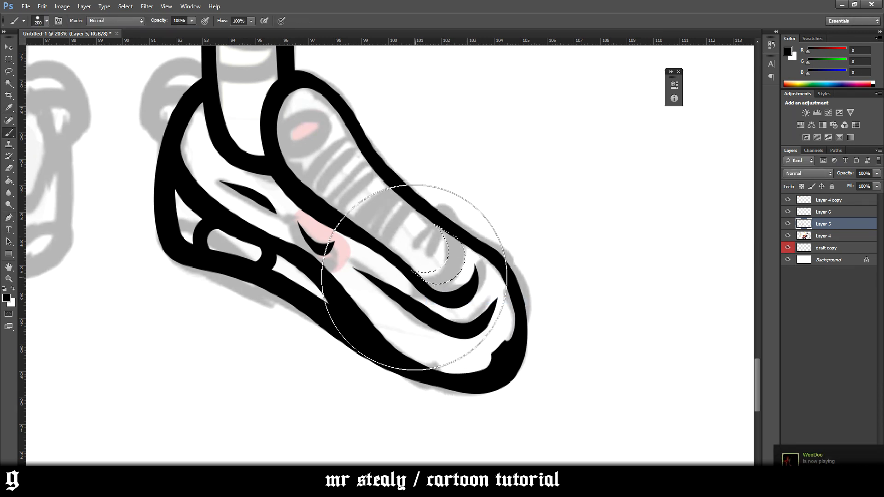
- Trace a closed oval over the pink spot near the upper end of the shoe's tongue
click(8, 217)
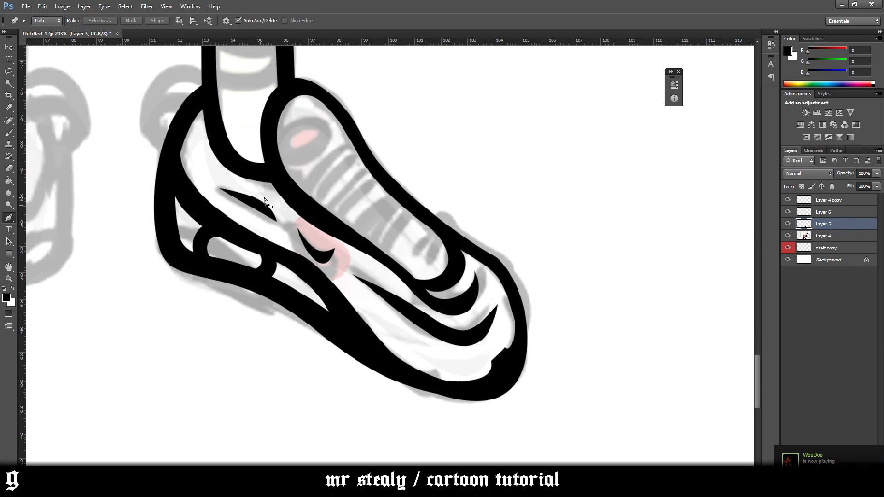
scroll(266, 200, up, 5)
click(277, 162)
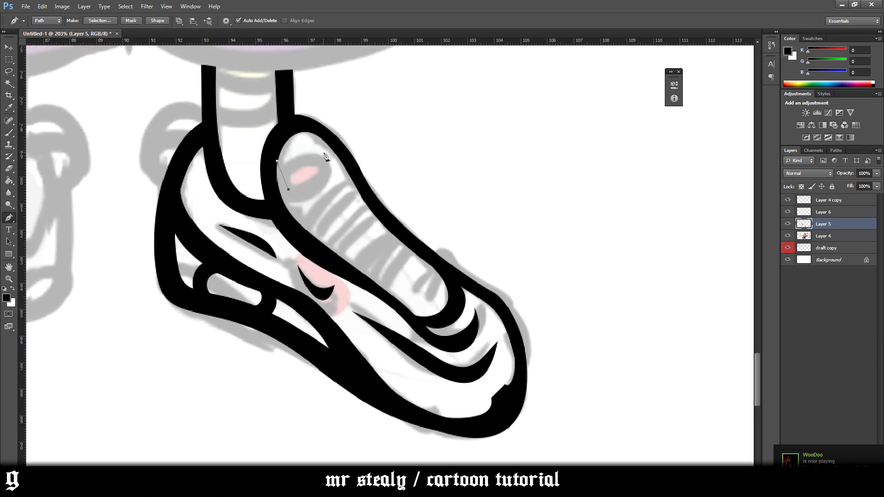
drag(338, 160, 341, 163)
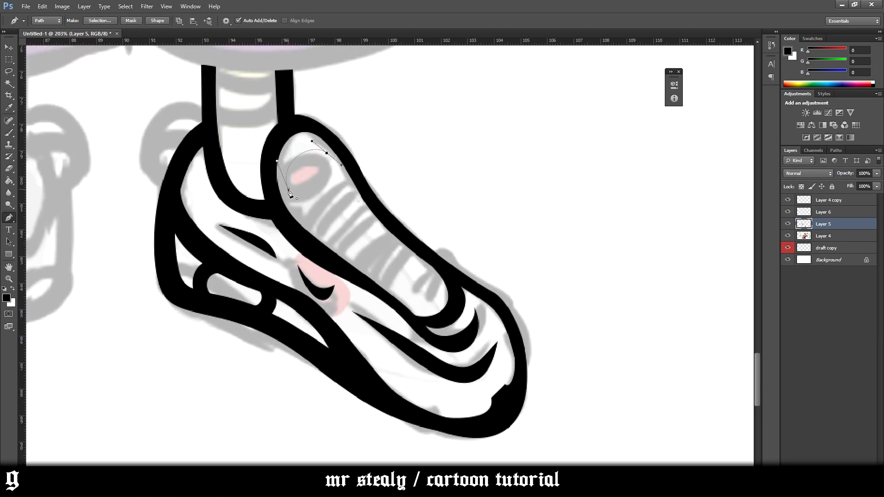
drag(267, 169, 261, 161)
- Make a selection from the tongue's oval path, paint it black with the 200 px brush, and deselect
right_click(309, 159)
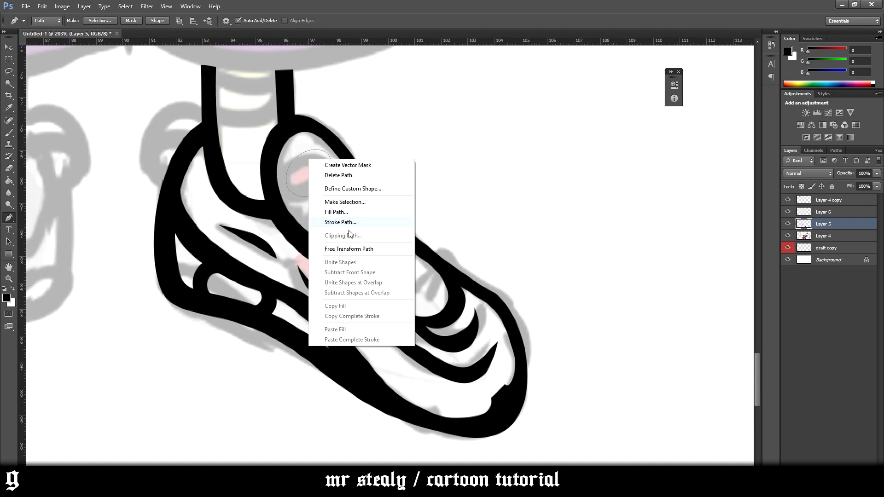
click(354, 205)
key(Return)
key(b)
drag(314, 172, 312, 180)
key(ctrl+d)
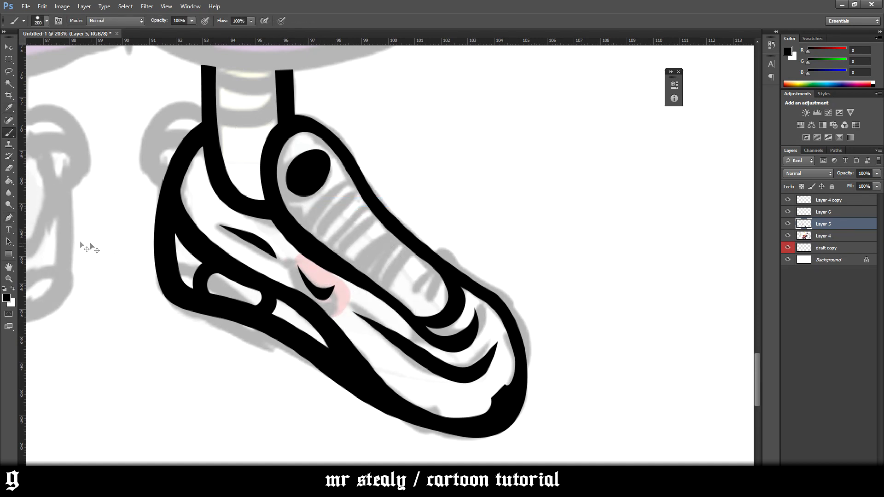
- Trace the first two curved lace stripes across the lacing area just below the black oval
click(9, 218)
scroll(340, 240, up, 1)
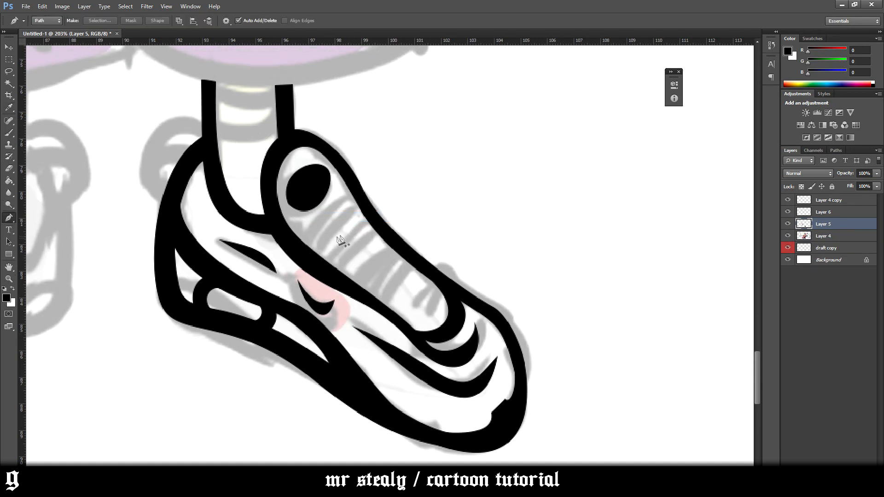
click(354, 198)
drag(301, 243, 299, 261)
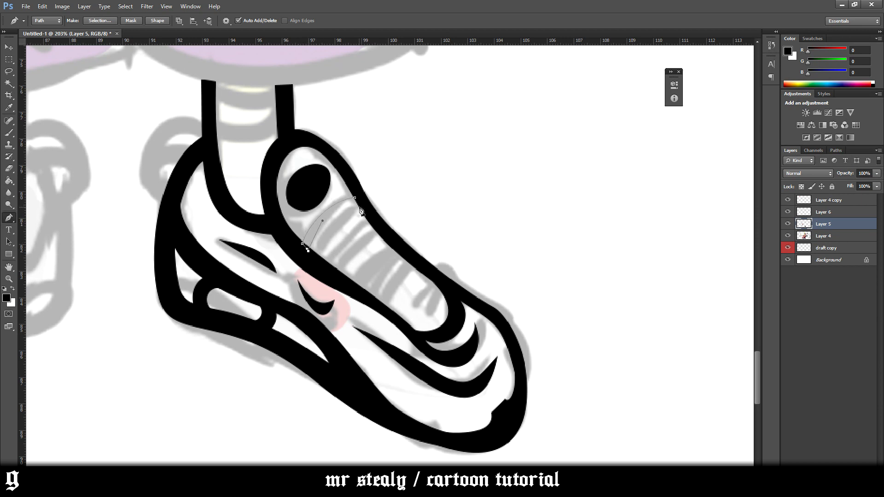
drag(359, 204, 365, 206)
drag(313, 255, 302, 289)
click(320, 260)
click(367, 217)
- Make a selection from the two lace stripe paths and paint them black with the 200 px brush
right_click(380, 192)
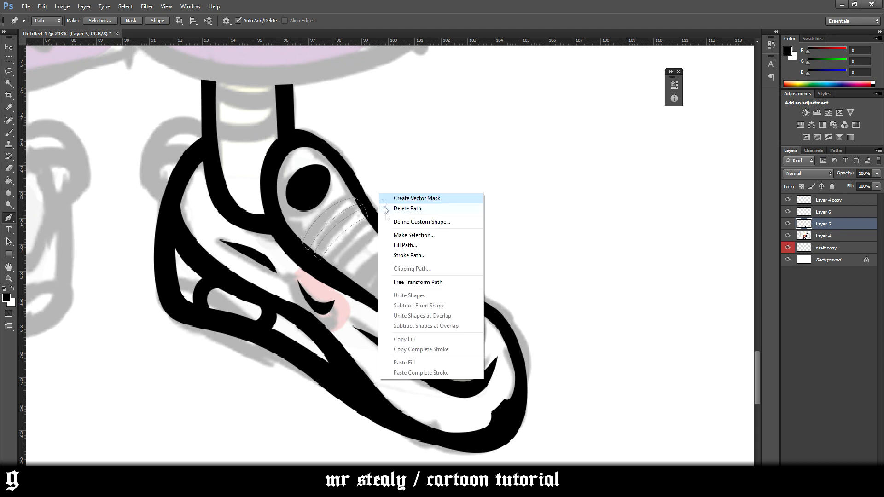
click(386, 233)
key(b)
mouse_move(361, 215)
mouse_down()
mouse_move(319, 256)
mouse_move(380, 253)
mouse_move(391, 222)
mouse_move(405, 257)
mouse_move(432, 226)
mouse_move(406, 242)
mouse_move(443, 246)
mouse_up()
- Duplicate the lace stripe pair twice down the lacing area, scaling the second copy to about 81% by 82% and rotating it about -3.6°
key(ctrl+j)
key(ctrl+t)
key(Return)
key(ctrl+j)
key(ctrl+t)
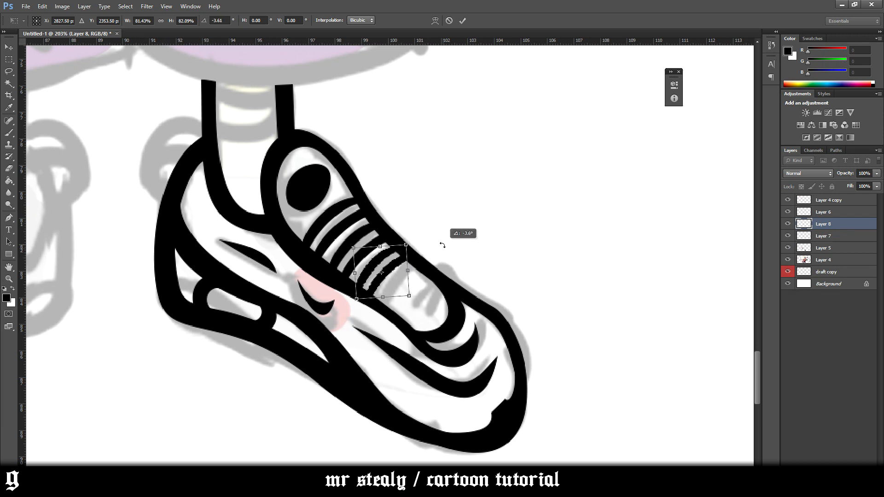
key(Return)
- Duplicate the stripe pair once more toward the toe, scaled to about 81% and rotated about -4°
key(ctrl+j)
key(ctrl+t)
drag(392, 265, 477, 264)
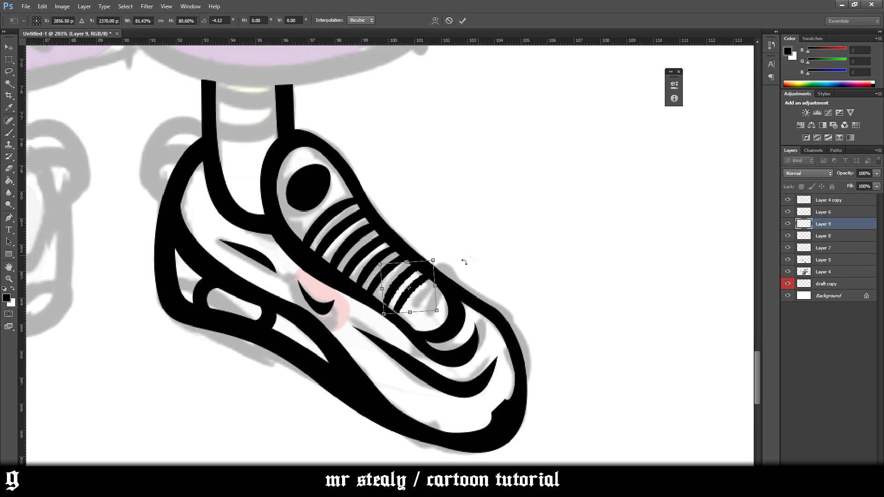
drag(423, 273, 420, 274)
key(Return)
key(b)
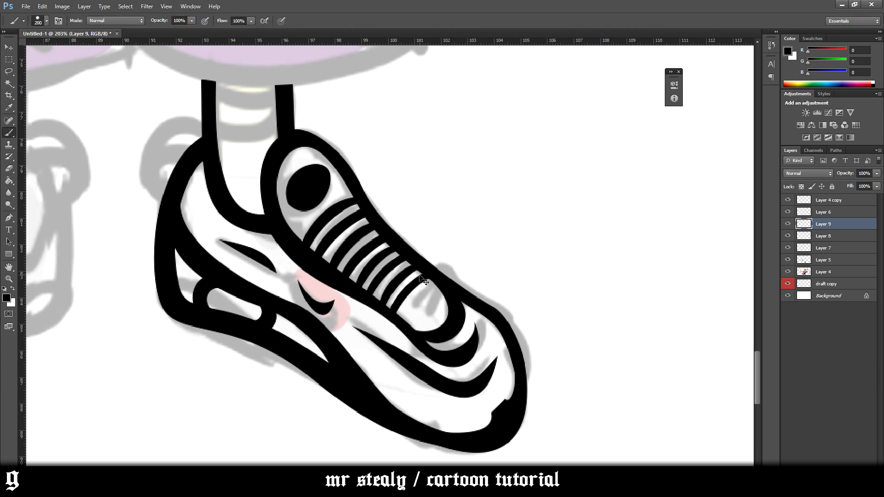
- Identify the duplicated lace stripe layers by toggling their visibility, and merge Layers 7 to 9 into one layer
scroll(464, 297, down, 5)
scroll(459, 302, up, 3)
scroll(435, 307, up, 3)
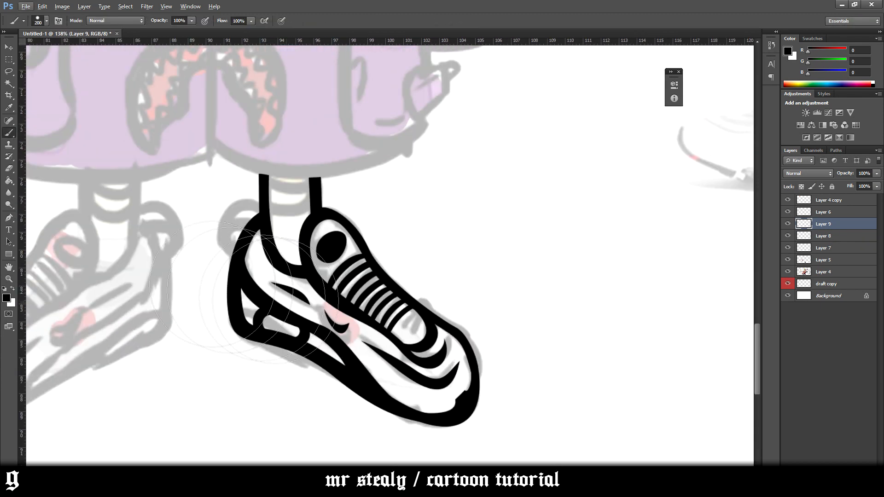
click(9, 218)
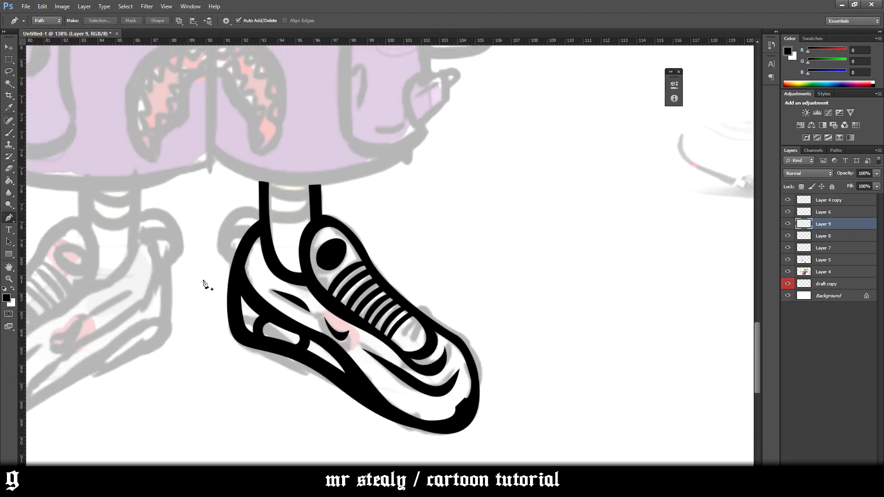
click(788, 211)
click(788, 235)
click(789, 237)
click(788, 249)
click(789, 248)
shift+click(822, 249)
right_click(822, 249)
click(791, 368)
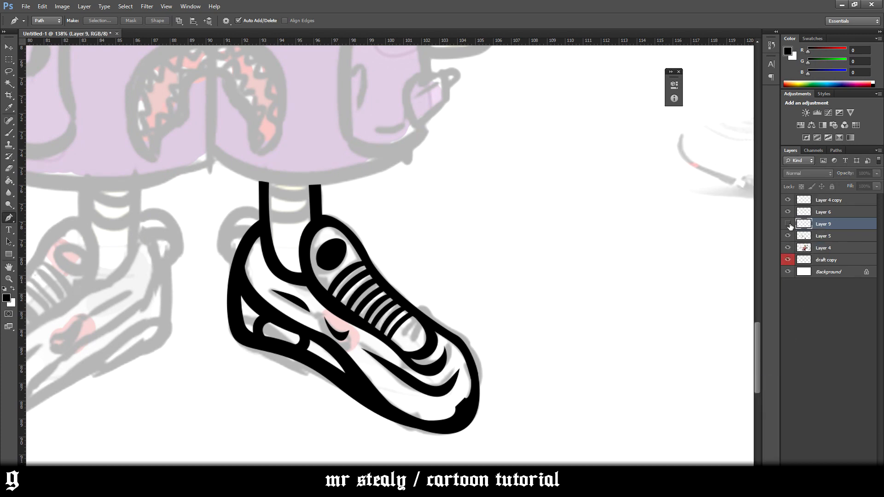
- Merge the combined lace stripe layer with the shoe artwork on Layer 5
click(788, 235)
click(788, 236)
shift+click(831, 235)
right_click(831, 236)
click(767, 367)
- Create a horizontally flipped copy of the merged artwork layer, try to reposition it, cancel the transform, and hide the copy
scroll(458, 331, down, 3)
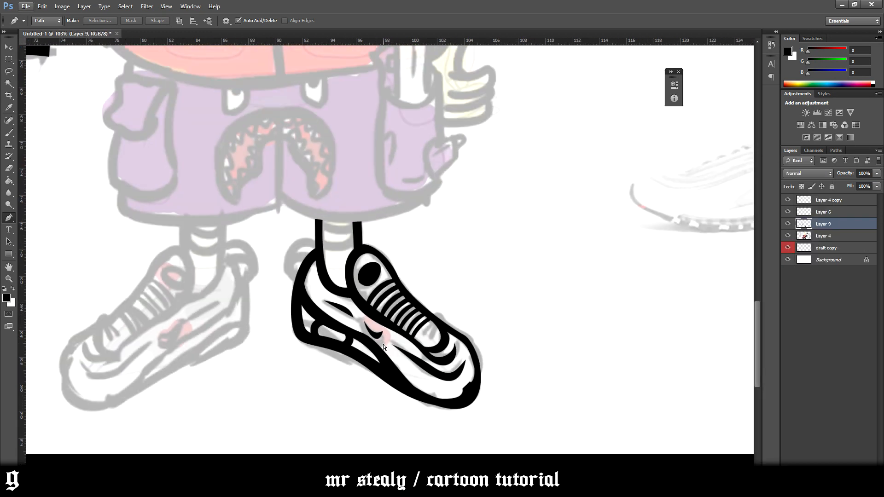
key(ctrl+j)
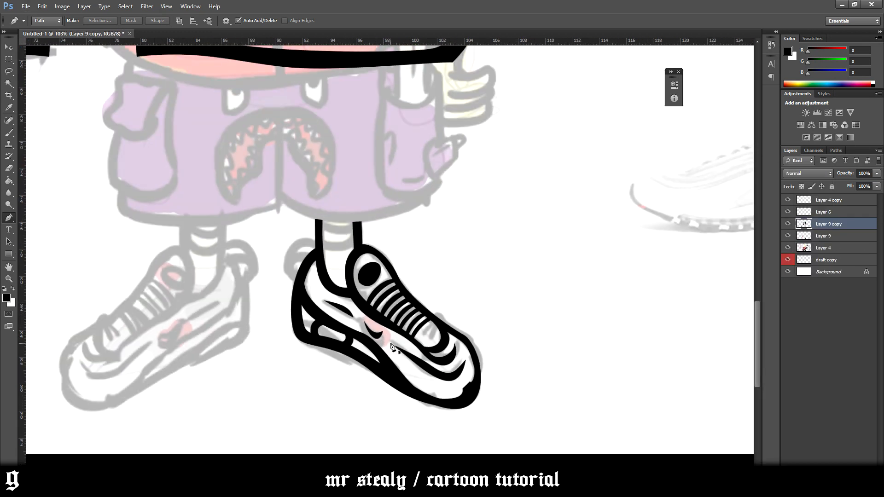
key(ctrl+t)
drag(390, 336, 255, 324)
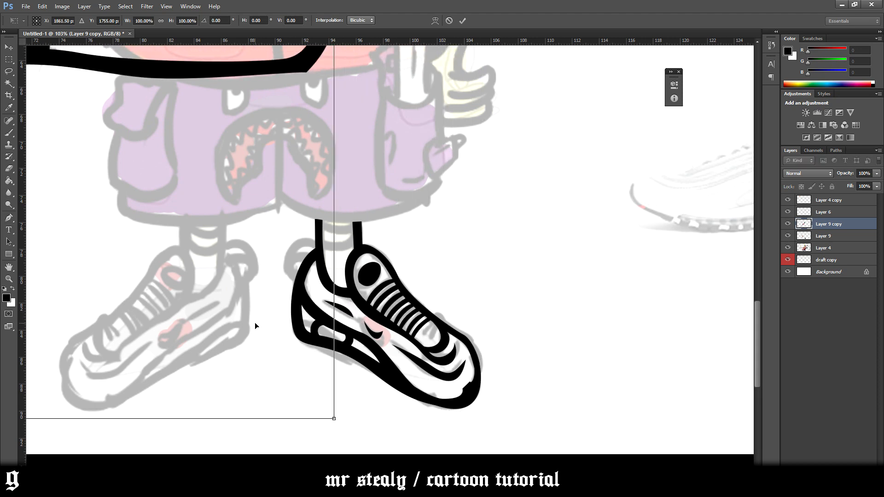
key(Escape)
click(786, 225)
scroll(525, 308, down, 5)
scroll(367, 319, up, 3)
scroll(367, 319, down, 1)
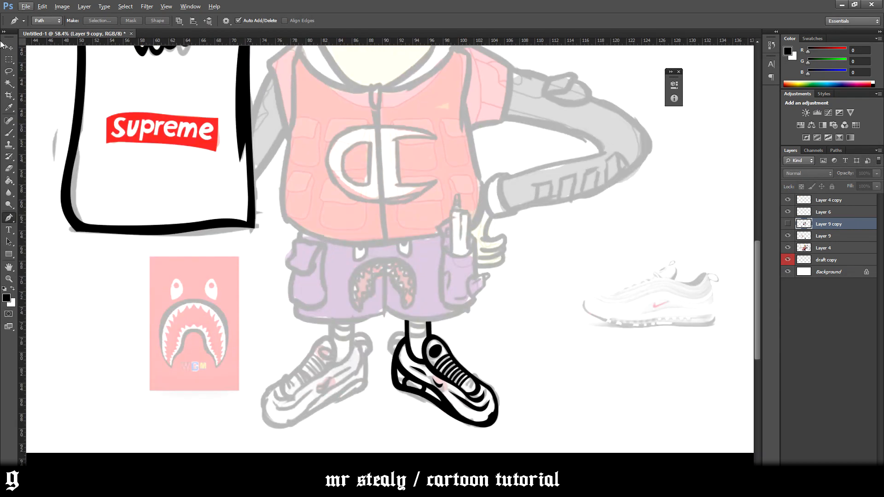
click(9, 47)
scroll(474, 382, up, 8)
click(357, 296)
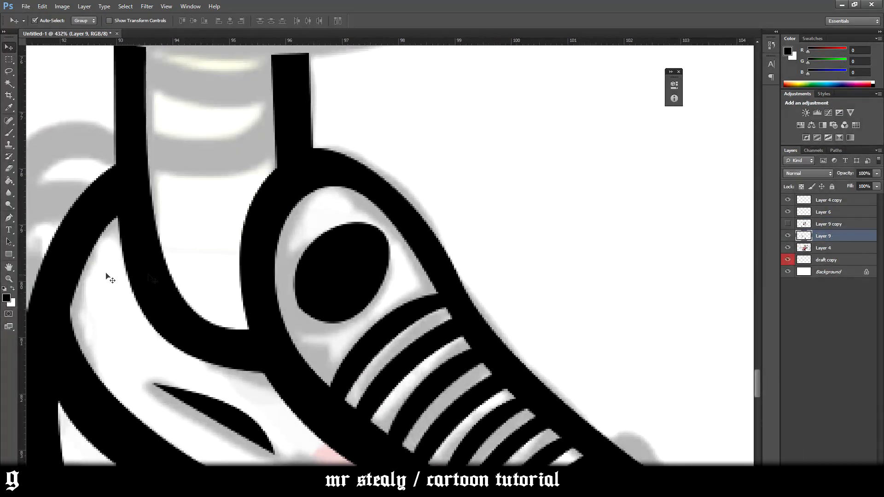
click(9, 218)
scroll(325, 267, down, 2)
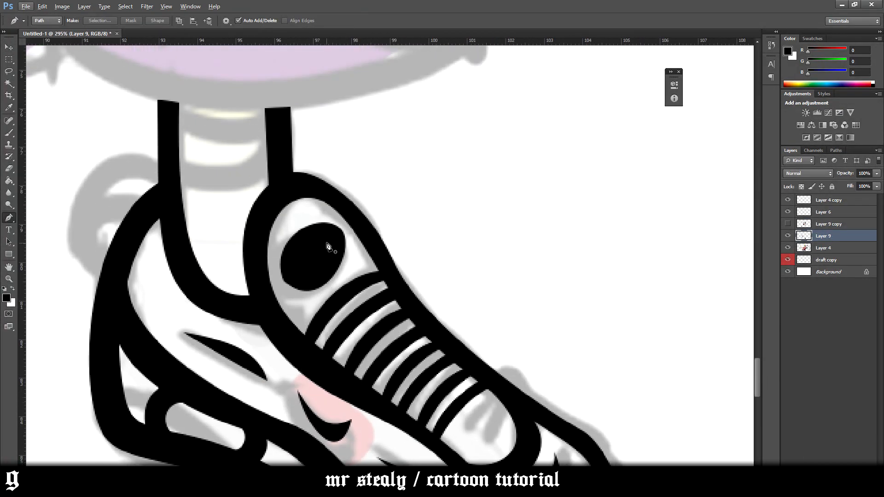
drag(330, 254, 305, 268)
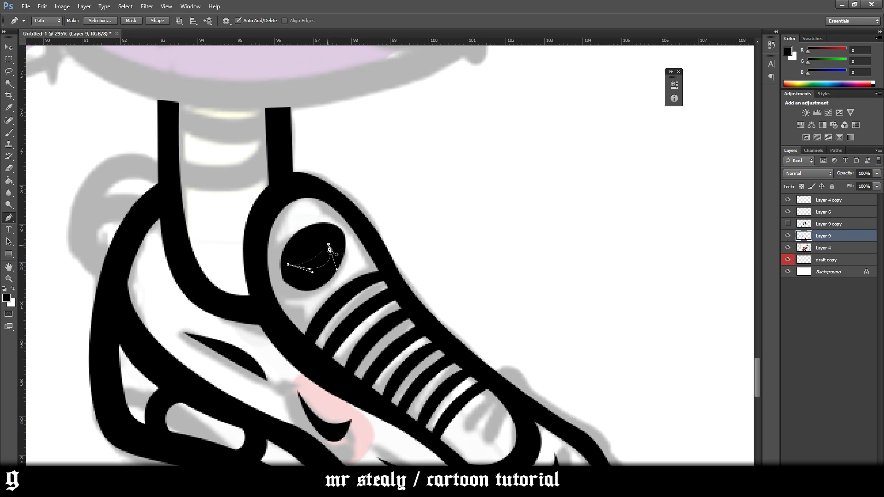
key(ctrl+alt+z)
key(ctrl+alt+z)
key(ctrl+alt+z)
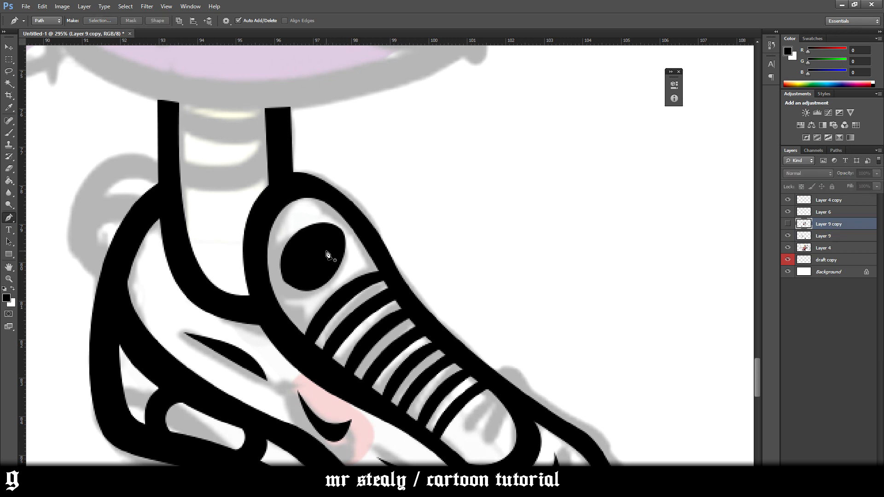
- Trace a crescent highlight inside the tongue's black oval, make a selection from it, and clear that area on Layer 9
drag(326, 247, 349, 271)
drag(287, 264, 313, 270)
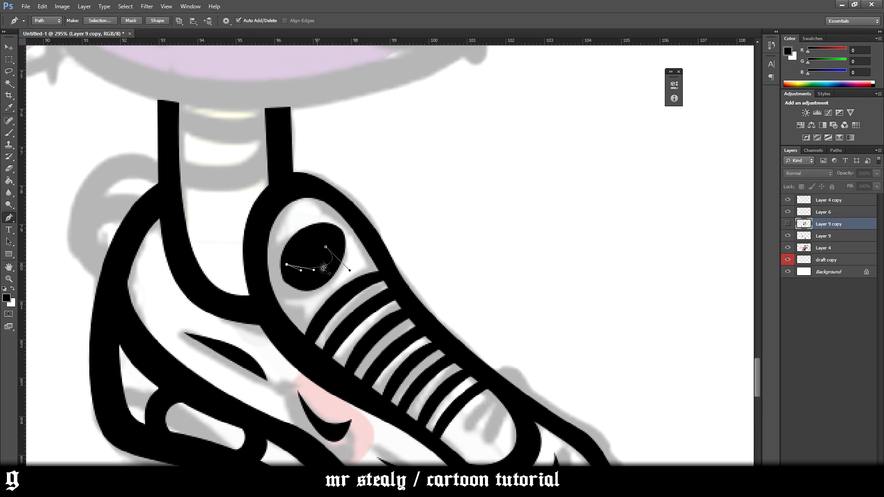
right_click(320, 240)
click(379, 278)
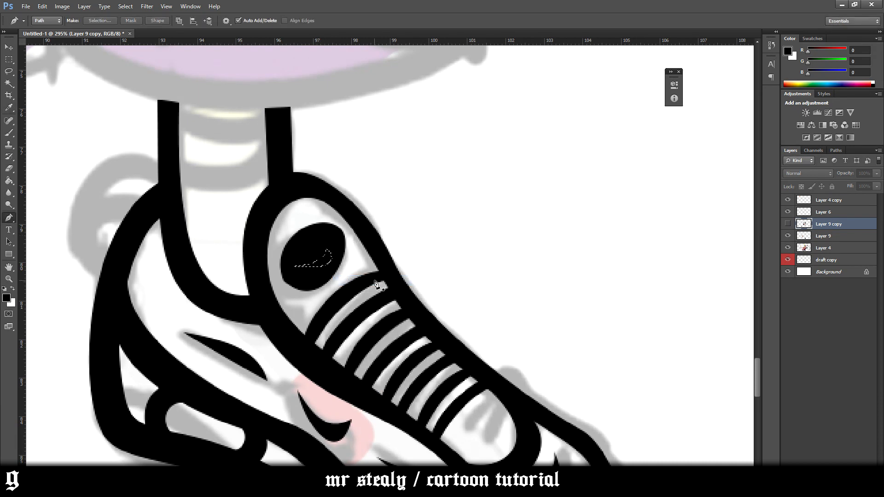
click(825, 237)
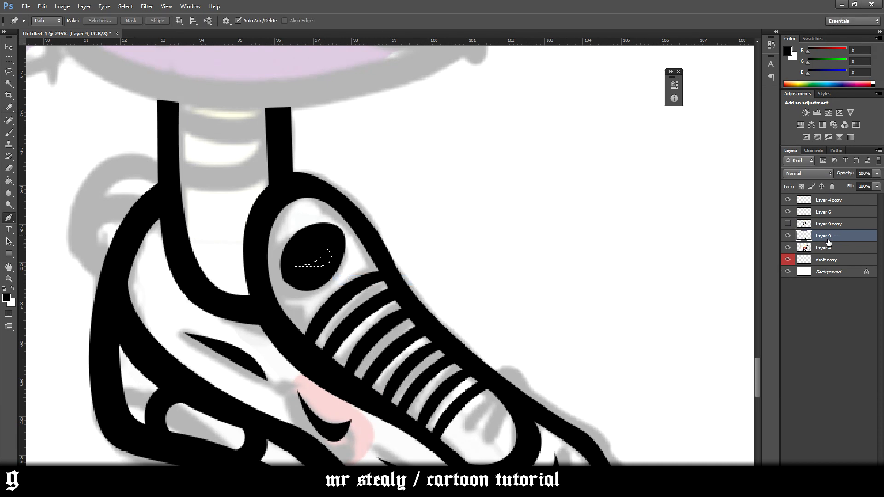
scroll(514, 238, down, 1)
scroll(515, 239, down, 10)
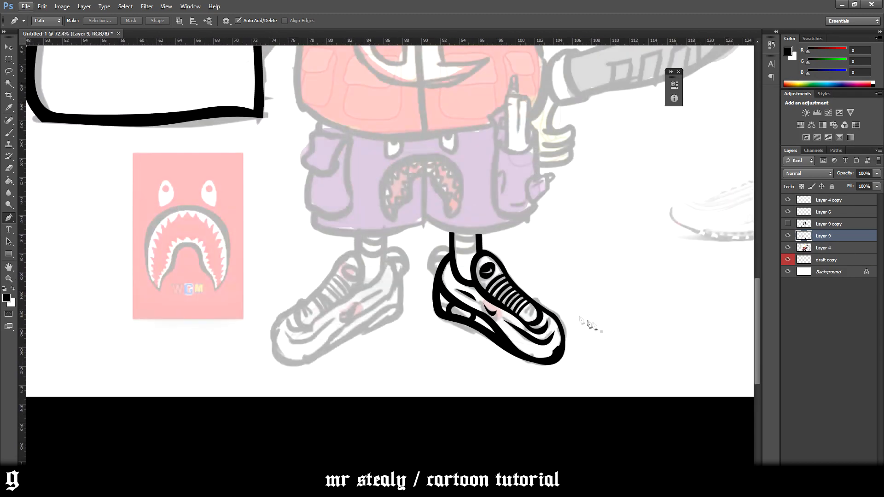
scroll(661, 359, up, 1)
scroll(663, 349, up, 7)
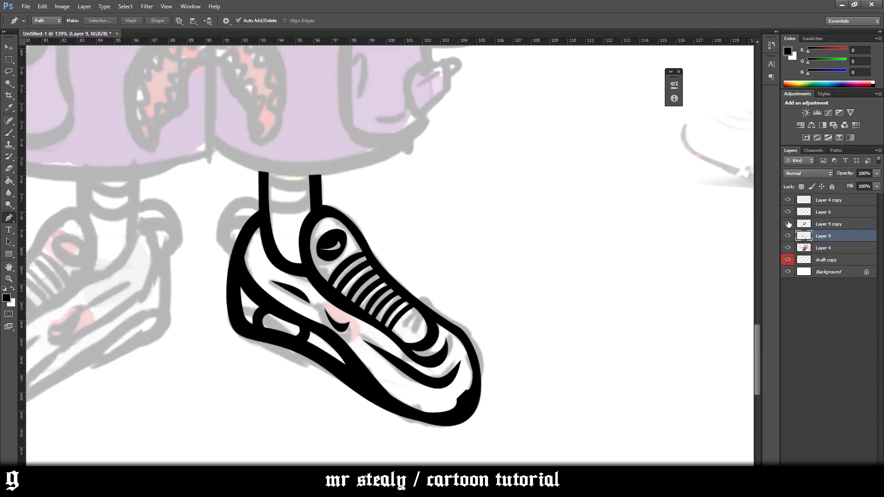
- Show the flipped artwork copy, try moving it, undo the move, and delete the copy layer
scroll(682, 258, down, 10)
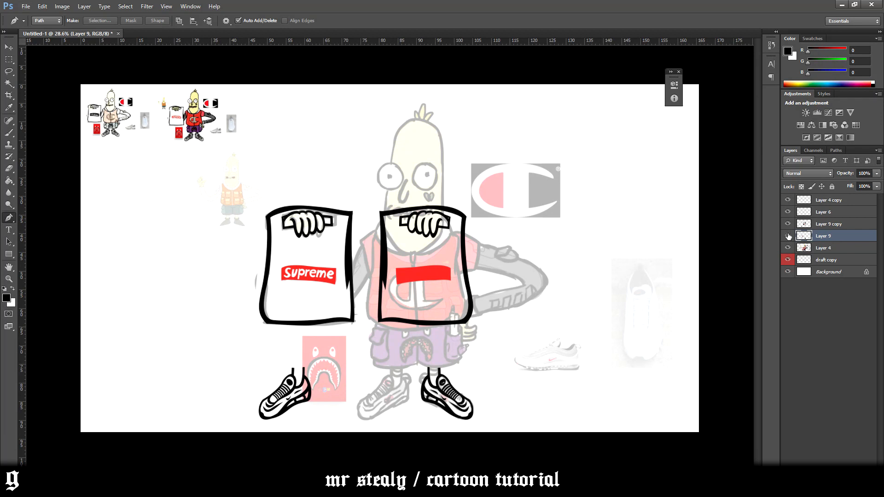
key(v)
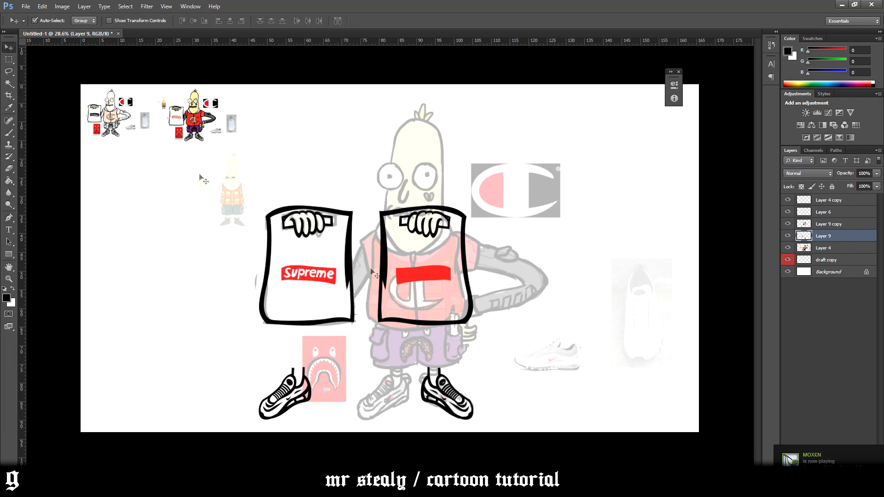
drag(462, 275, 497, 296)
key(ctrl+z)
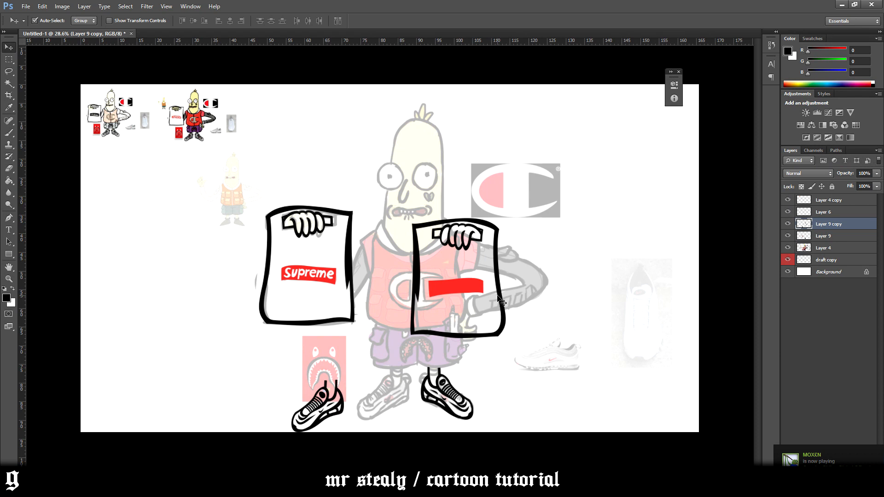
key(Delete)
- Lasso the finished sneaker, copy it to a new layer, flip it horizontally, and place it over the draft's opposite foot
scroll(449, 396, up, 5)
scroll(459, 382, down, 5)
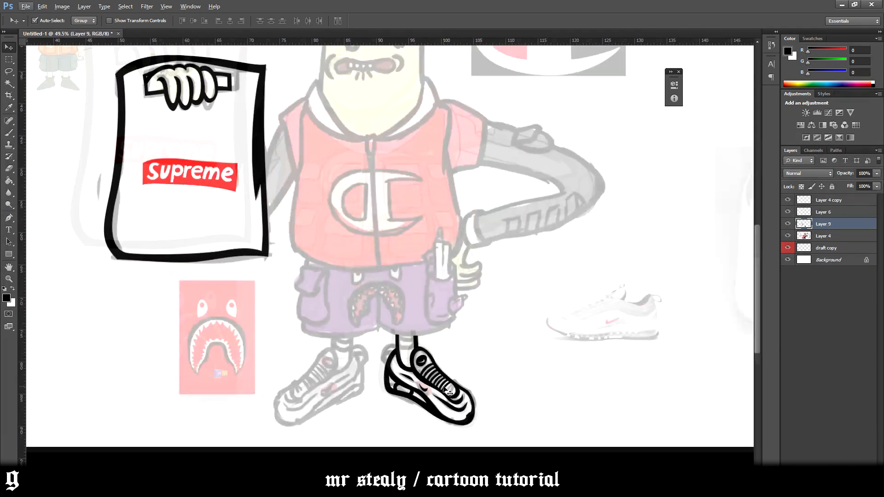
scroll(449, 392, down, 1)
key(l)
mouse_move(382, 365)
mouse_down()
mouse_move(535, 378)
mouse_move(430, 392)
mouse_up()
key(ctrl+j)
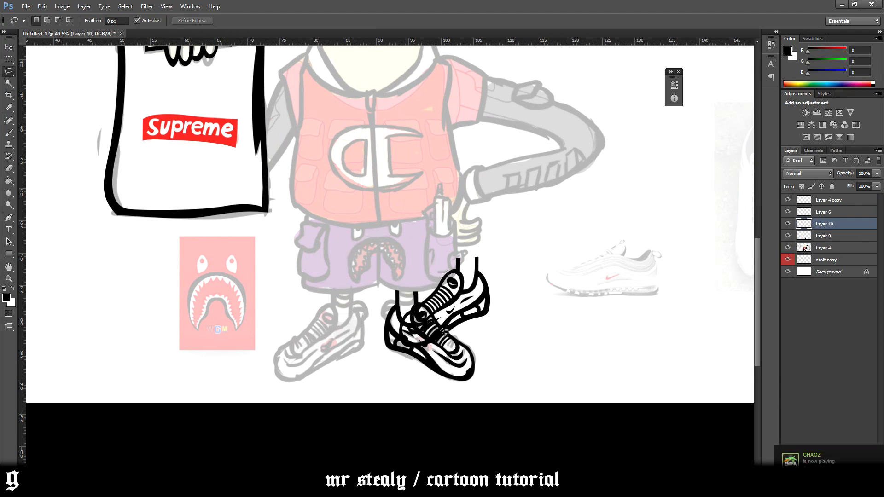
key(ctrl+t)
drag(439, 329, 355, 334)
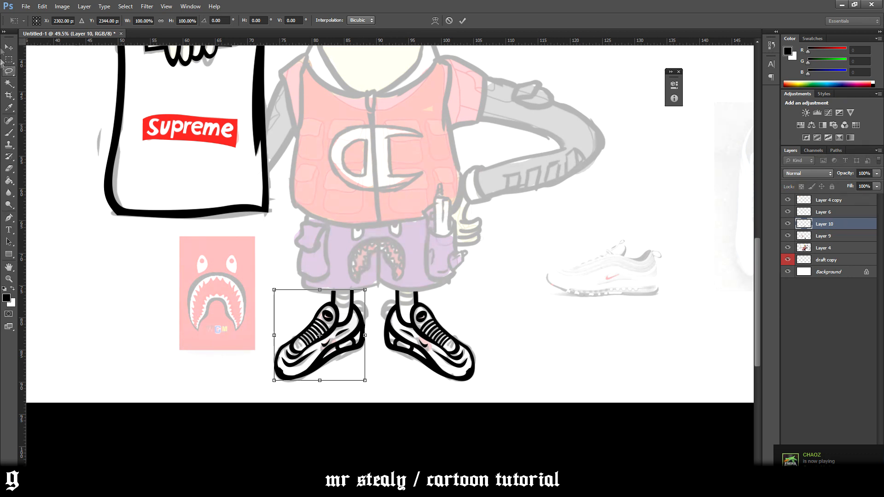
click(9, 46)
click(398, 183)
key(ctrl+0)
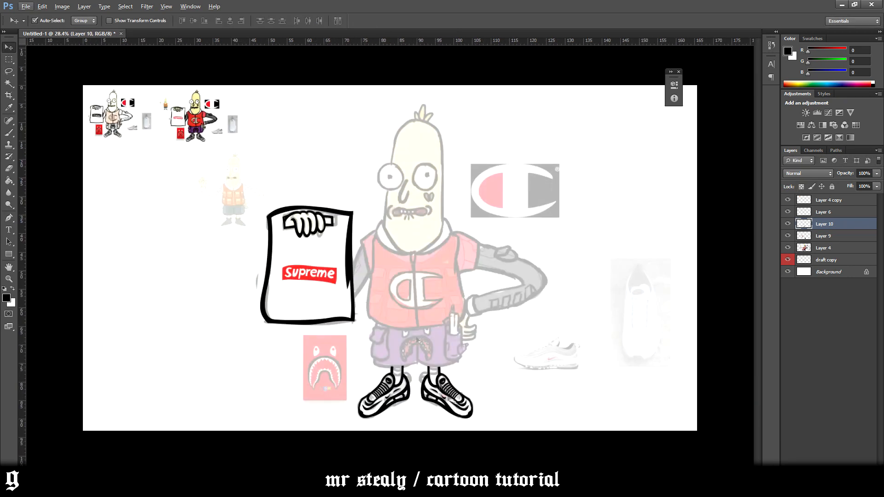
- Examine the mirrored pair of sneakers against the faded draft, both close up and across the whole figure
scroll(434, 391, up, 5)
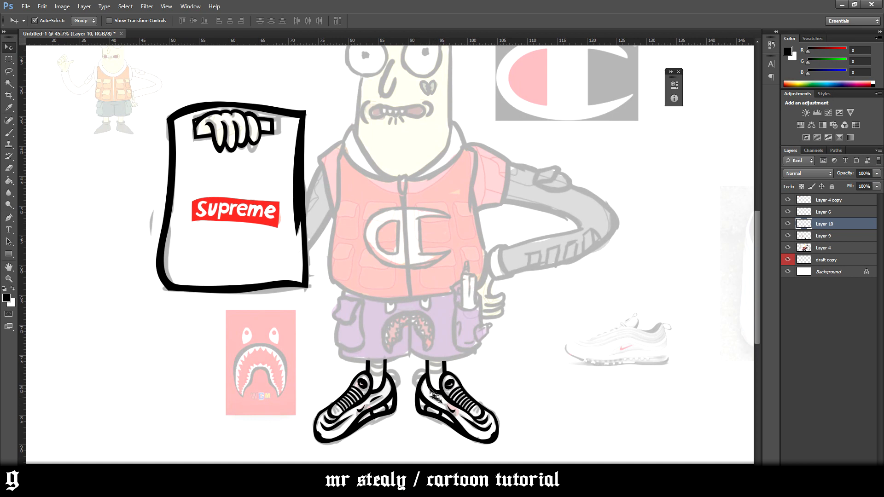
scroll(434, 395, up, 5)
key(p)
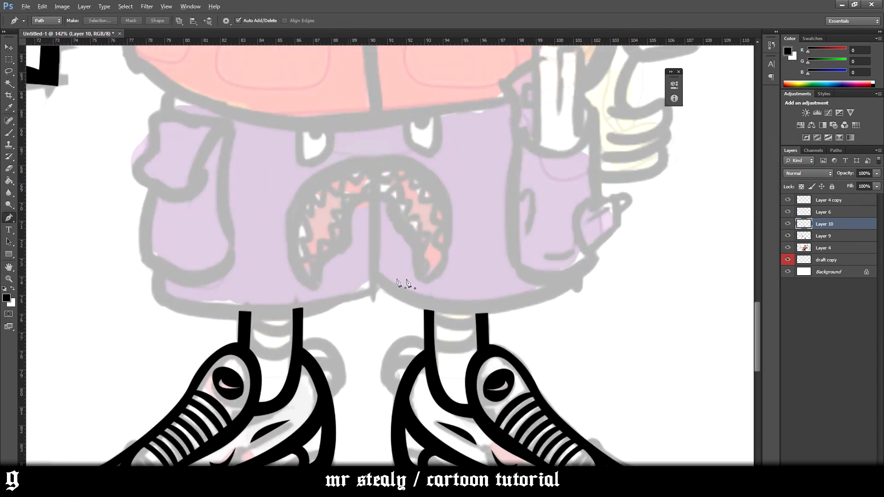
scroll(321, 278, down, 3)
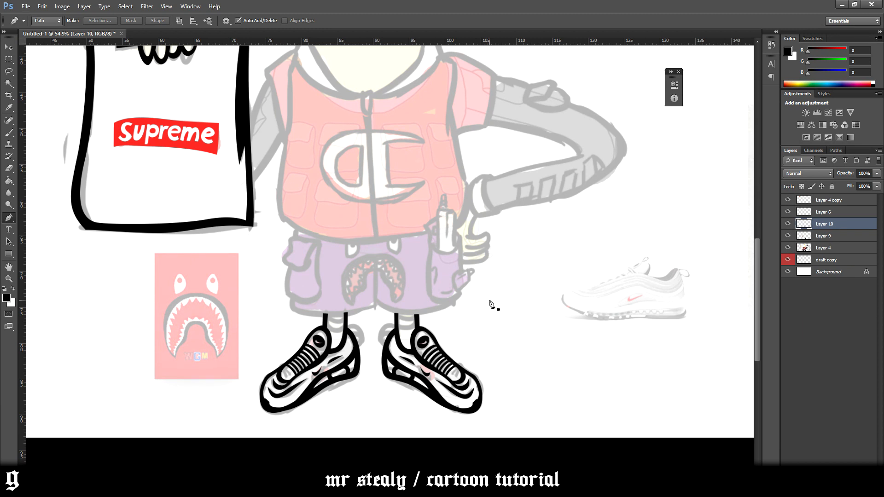
scroll(490, 305, down, 2)
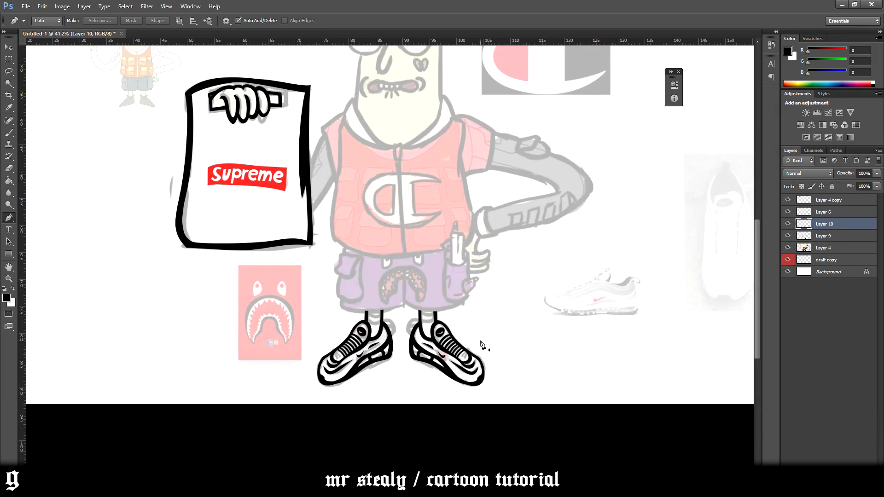
scroll(484, 342, up, 3)
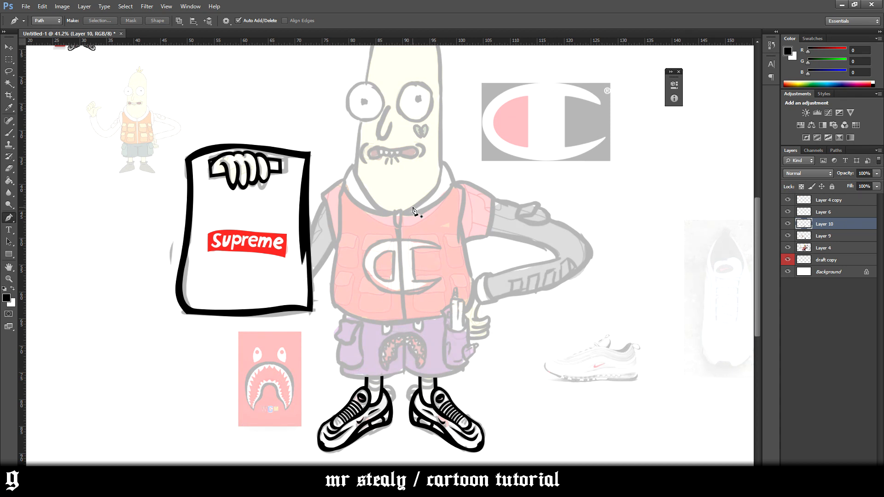
scroll(414, 214, down, 3)
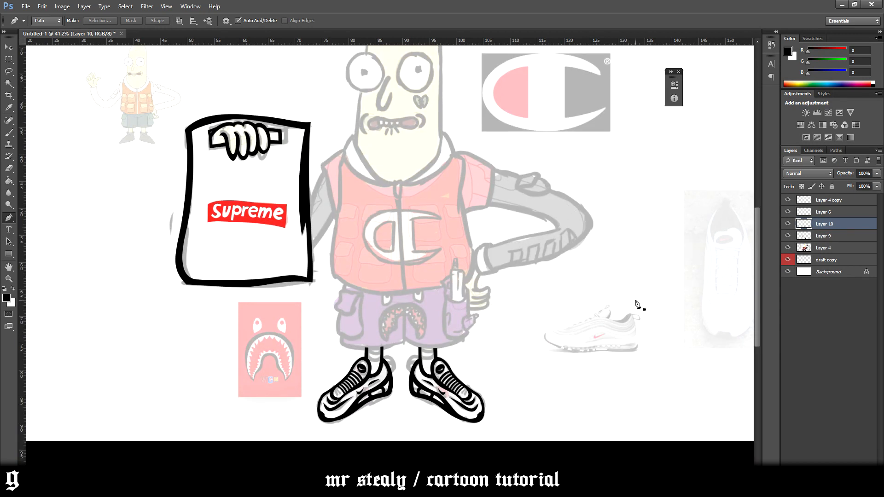
scroll(636, 300, up, 1)
scroll(635, 299, up, 2)
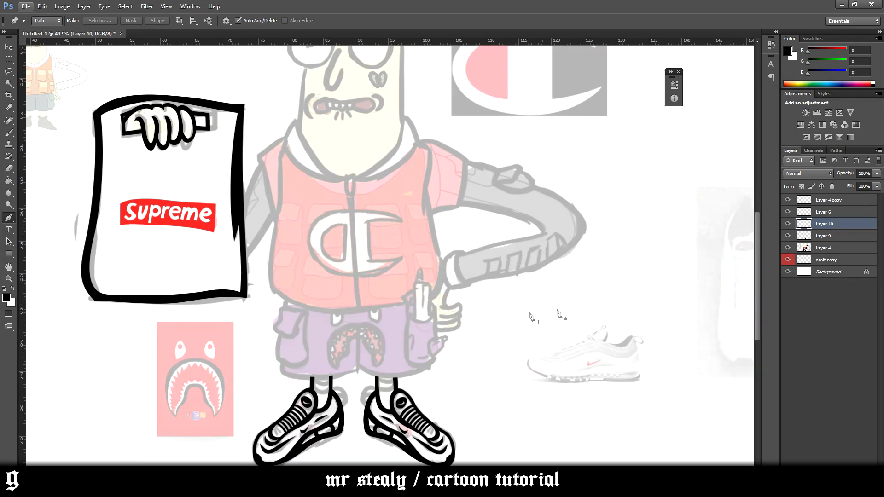
scroll(442, 336, down, 2)
scroll(335, 359, up, 6)
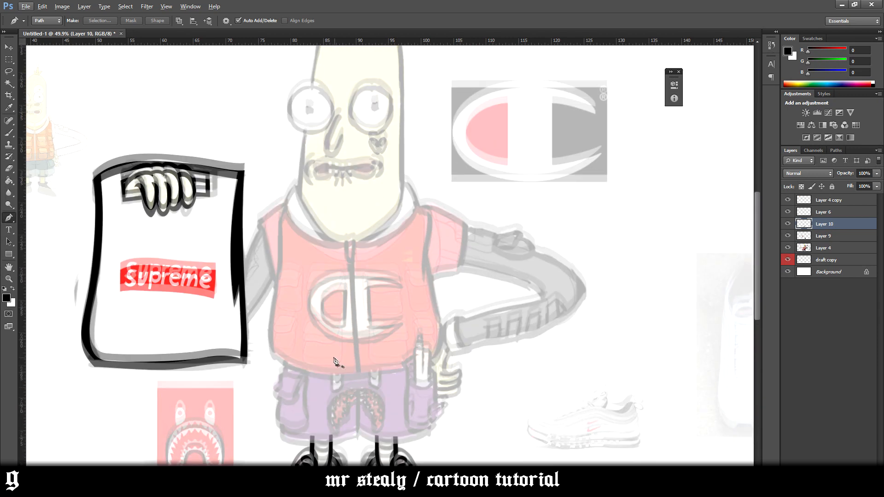
scroll(318, 355, down, 5)
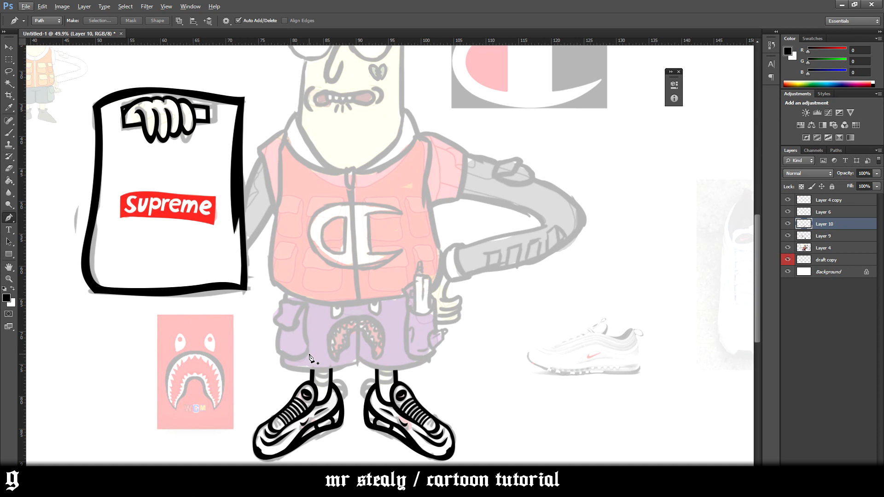
scroll(346, 442, down, 2)
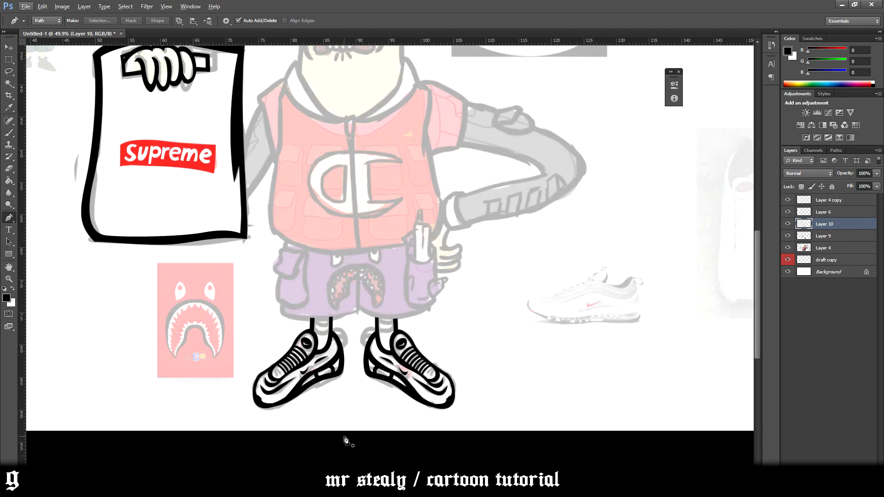
scroll(316, 443, up, 5)
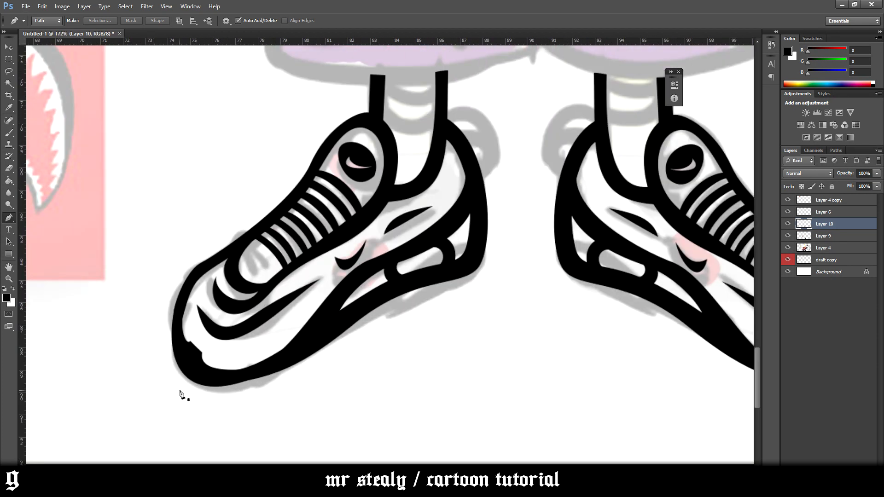
scroll(202, 389, down, 5)
scroll(213, 394, up, 5)
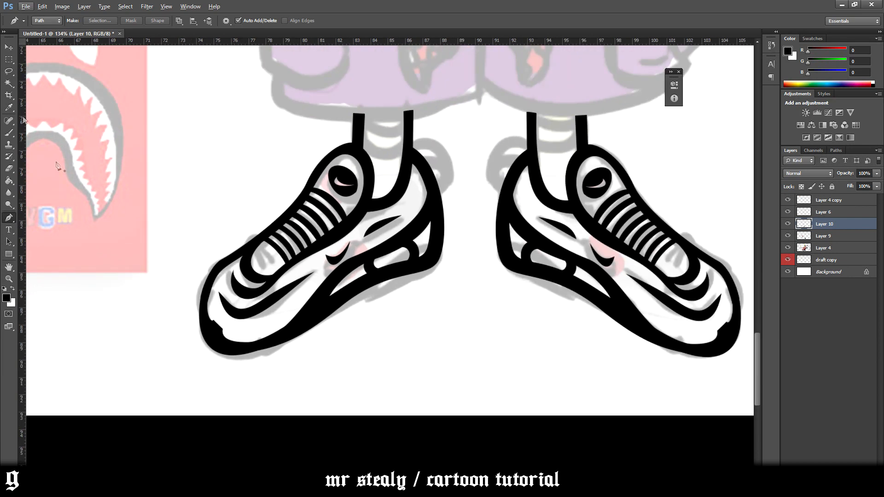
- Toggle the visibility of both sneaker layers to identify them, and add an empty layer directly above Layer 4
click(8, 48)
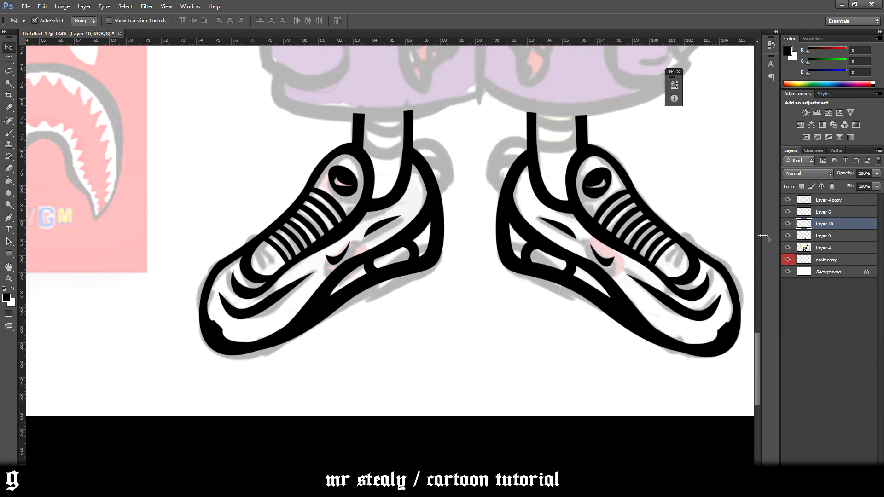
scroll(633, 379, right, 5)
click(788, 224)
click(788, 224)
click(788, 236)
click(788, 237)
click(817, 248)
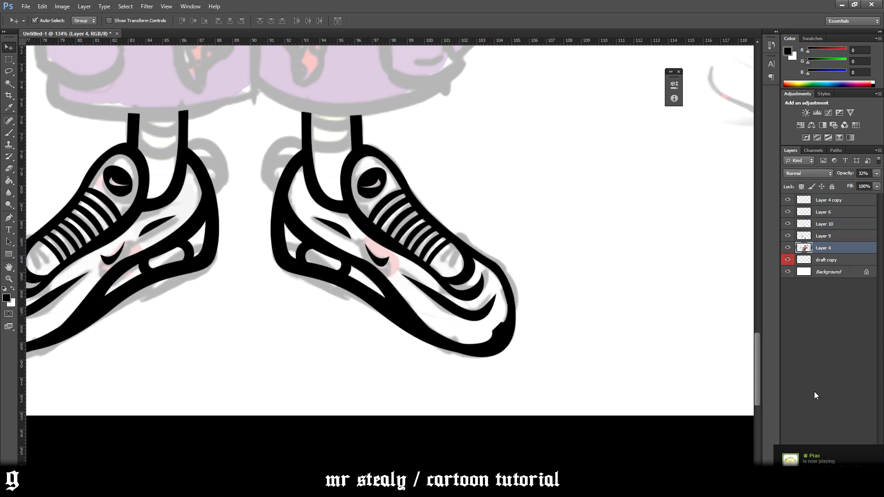
key(ctrl+shift+alt+n)
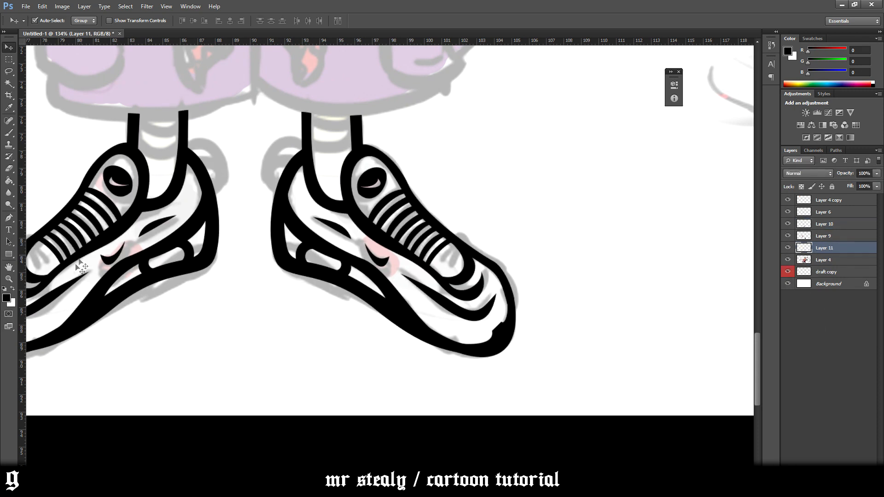
- Paint the main body of the right-hand sneaker in dark red #b32121 with the Brush, beneath the black line art
key(b)
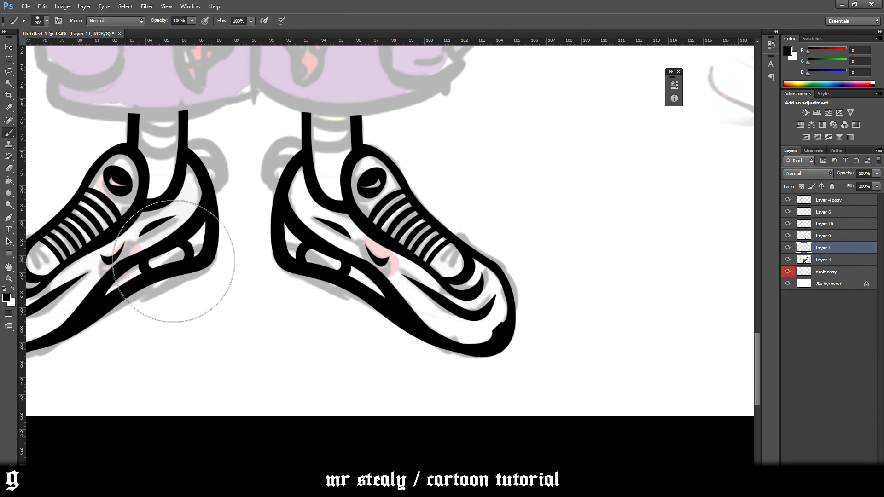
click(7, 299)
mouse_move(566, 366)
mouse_down()
mouse_move(619, 356)
mouse_move(661, 325)
mouse_move(646, 348)
mouse_up()
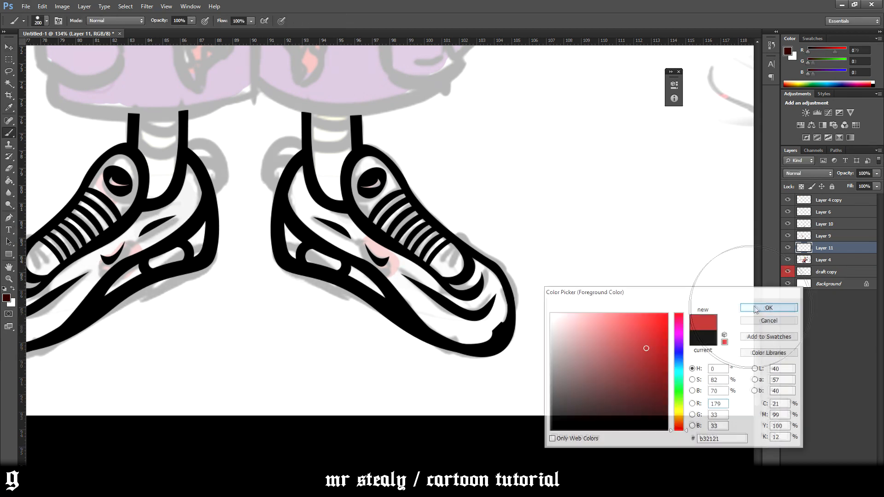
click(758, 308)
mouse_move(478, 319)
mouse_down()
mouse_move(442, 318)
mouse_move(368, 244)
mouse_move(308, 208)
mouse_move(314, 214)
mouse_up()
key(bracketleft)
key(bracketleft)
key(bracketleft)
key(bracketleft)
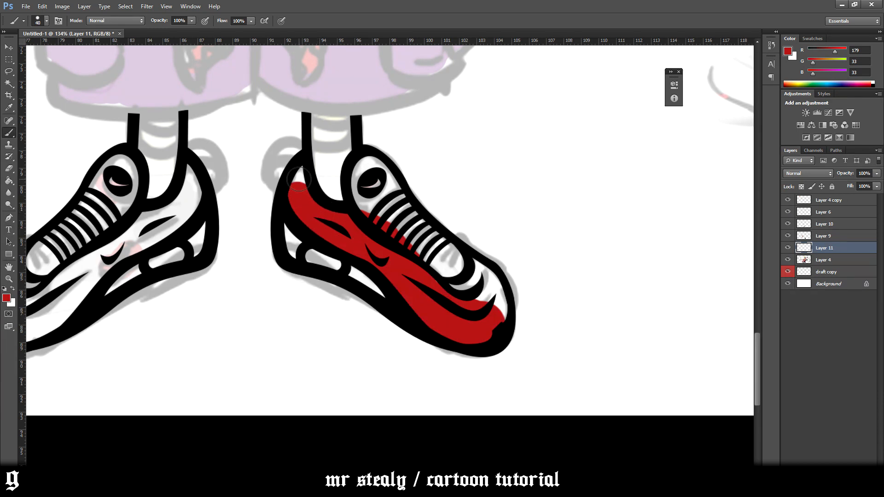
- Fill the remaining heel, tongue, lace and toe areas of the sneaker with the same red, and undo the stray stroke beside it
drag(299, 172, 300, 190)
key(bracketright)
key(bracketright)
key(bracketright)
mouse_move(374, 221)
mouse_down()
mouse_move(362, 175)
mouse_move(374, 169)
mouse_move(394, 193)
mouse_move(382, 192)
mouse_move(387, 217)
mouse_move(495, 316)
mouse_move(483, 280)
mouse_move(397, 205)
mouse_up()
key(bracketleft)
key(bracketleft)
key(bracketleft)
mouse_move(564, 147)
mouse_down()
mouse_move(501, 169)
mouse_move(520, 198)
mouse_move(564, 198)
mouse_up()
key(ctrl+z)
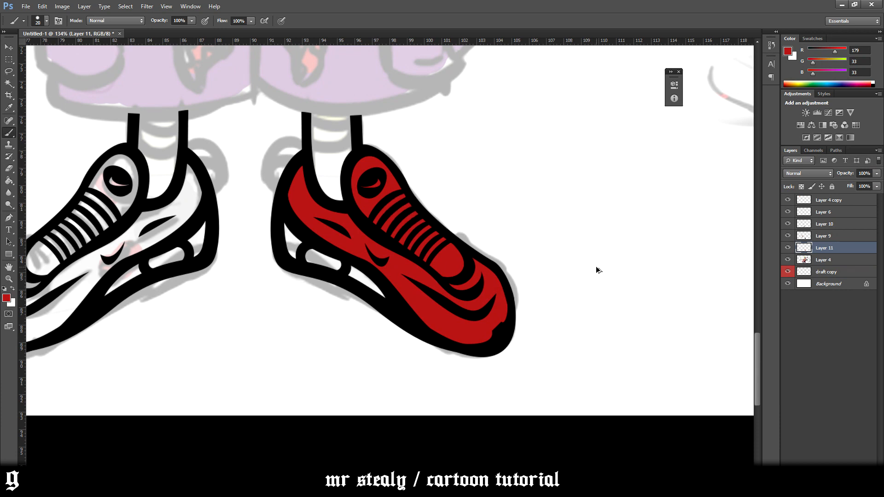
- Add a new layer clipped to the sneaker's red base and set the foreground colour to #ff0000
click(853, 473)
right_click(832, 251)
click(739, 288)
click(7, 298)
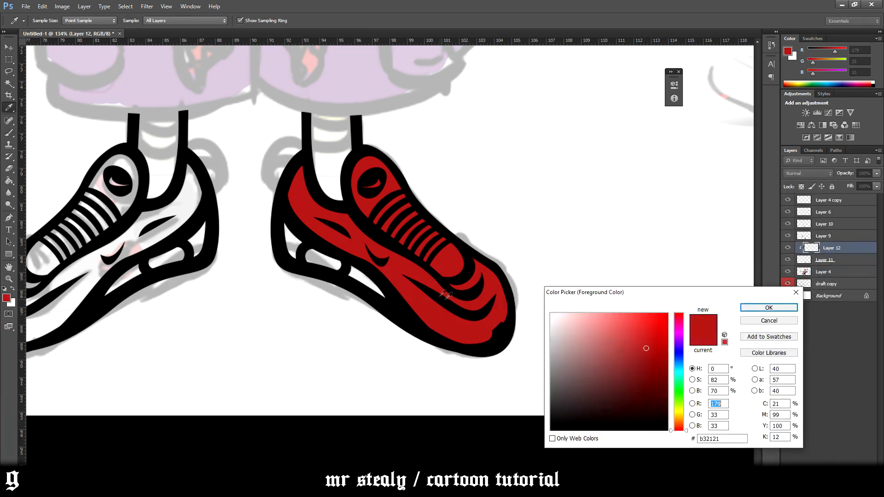
drag(656, 320, 668, 313)
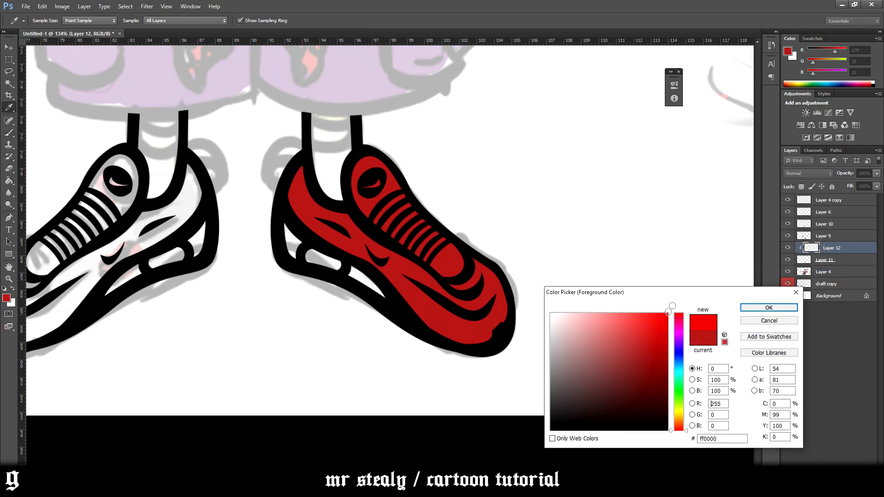
click(768, 308)
- Trace the sneaker's upper toe edge with the Pen tool, make a selection, paint it bright red, and deselect
click(9, 218)
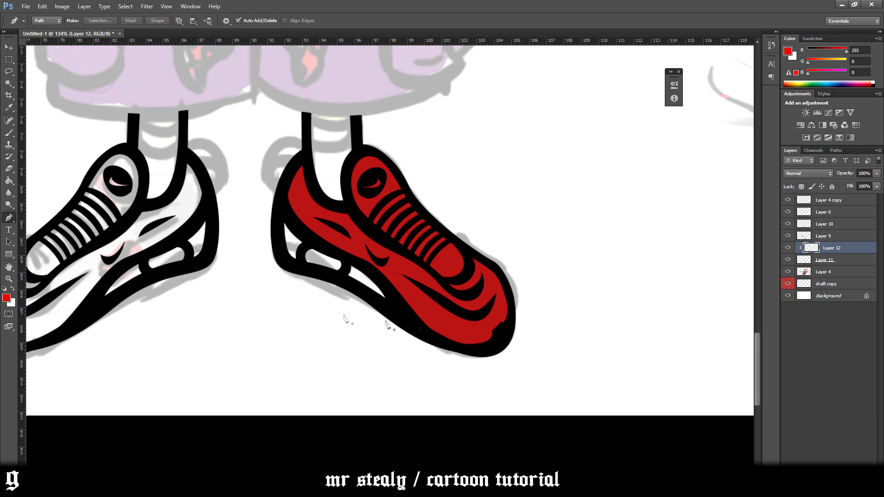
drag(504, 325, 506, 327)
drag(471, 271, 450, 257)
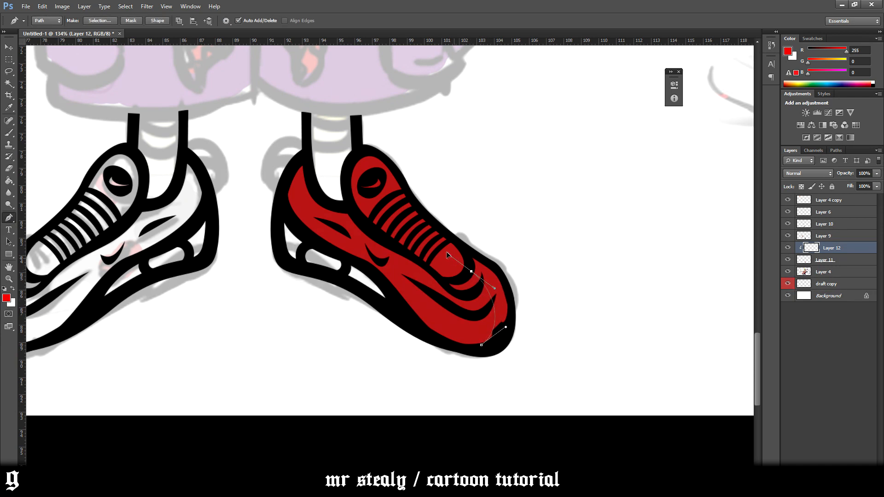
drag(486, 231, 496, 231)
drag(543, 265, 549, 292)
drag(536, 330, 528, 338)
right_click(592, 330)
click(613, 187)
key(Return)
key(b)
mouse_move(493, 249)
mouse_down()
mouse_move(501, 317)
mouse_move(478, 331)
mouse_up()
key(ctrl+d)
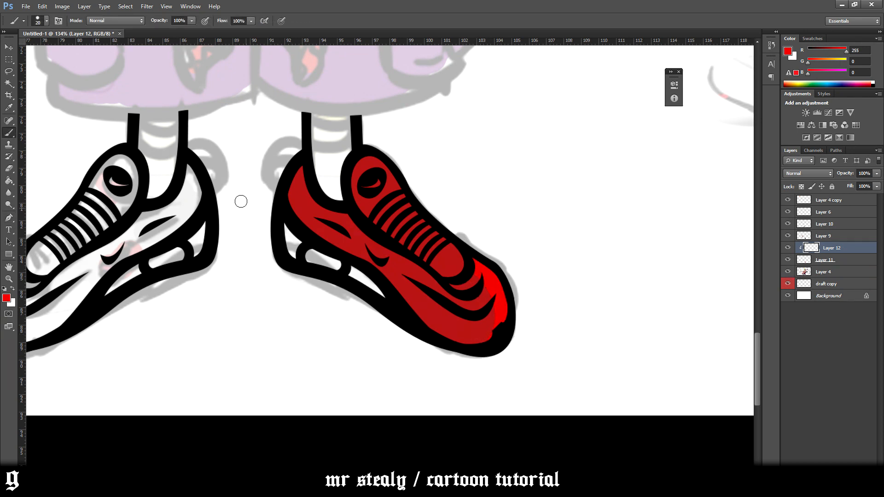
- Trace the outer side of the sneaker's tongue, make a selection from the path, and brush in a bright red highlight
click(9, 218)
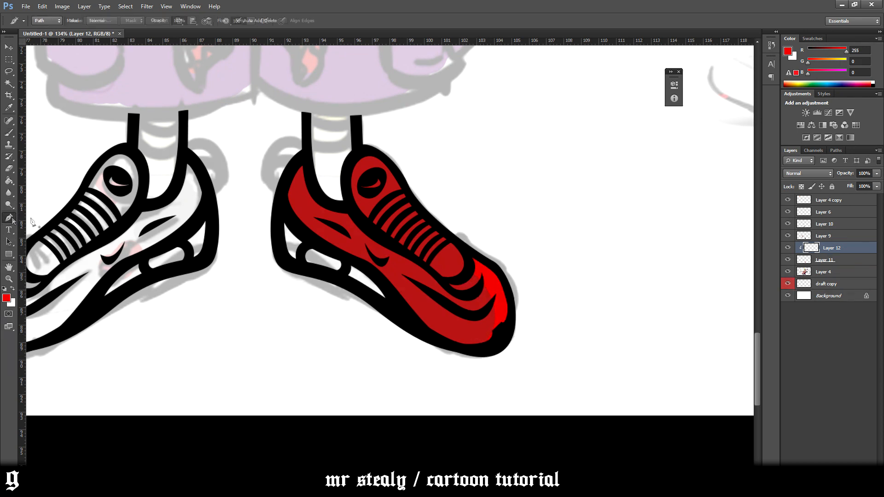
click(397, 203)
drag(353, 164, 341, 169)
drag(440, 172, 442, 181)
right_click(463, 191)
click(490, 235)
key(Return)
key(b)
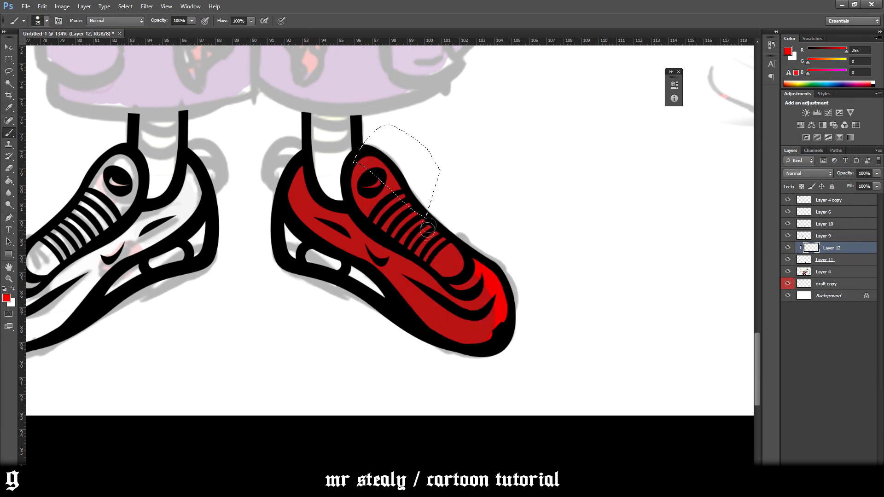
- Trace the sneaker's heel area, make a selection, paint a maroon shadow in RGB 103, 37, 37, and deselect
click(7, 298)
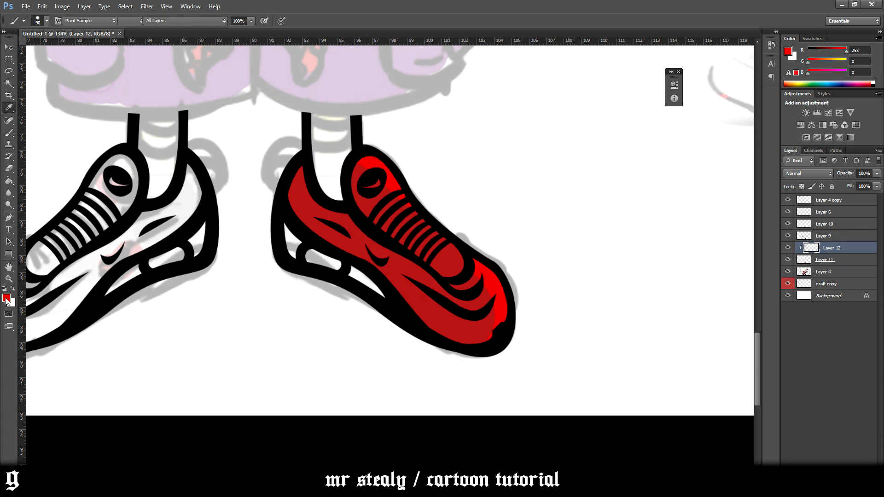
click(351, 243)
click(626, 378)
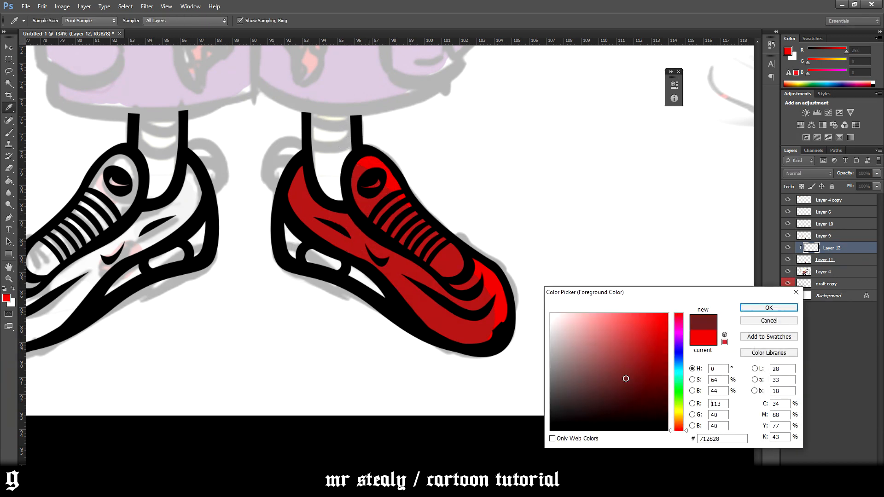
click(745, 310)
key(p)
click(357, 258)
drag(308, 182, 310, 156)
click(296, 147)
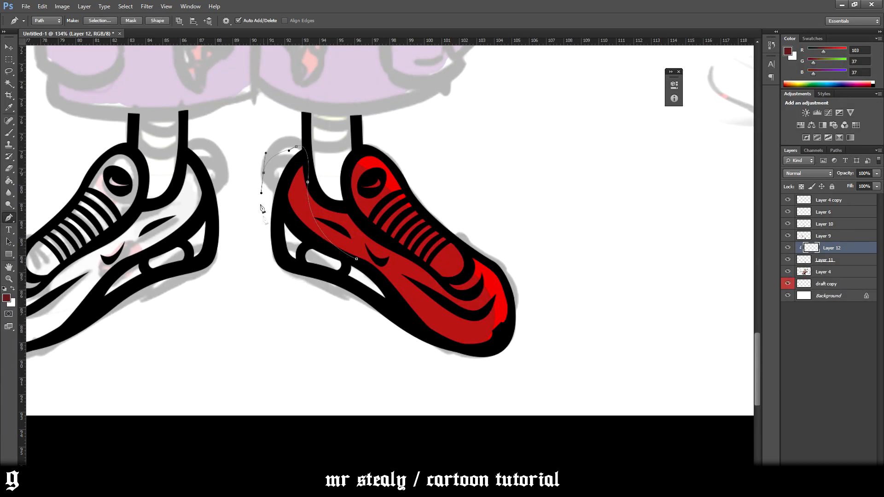
right_click(344, 255)
click(371, 298)
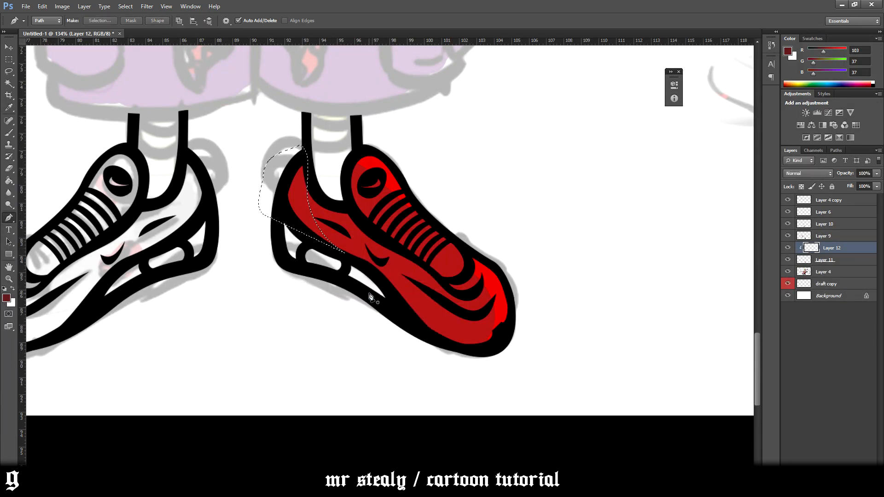
key(b)
drag(324, 239, 276, 152)
key(ctrl+d)
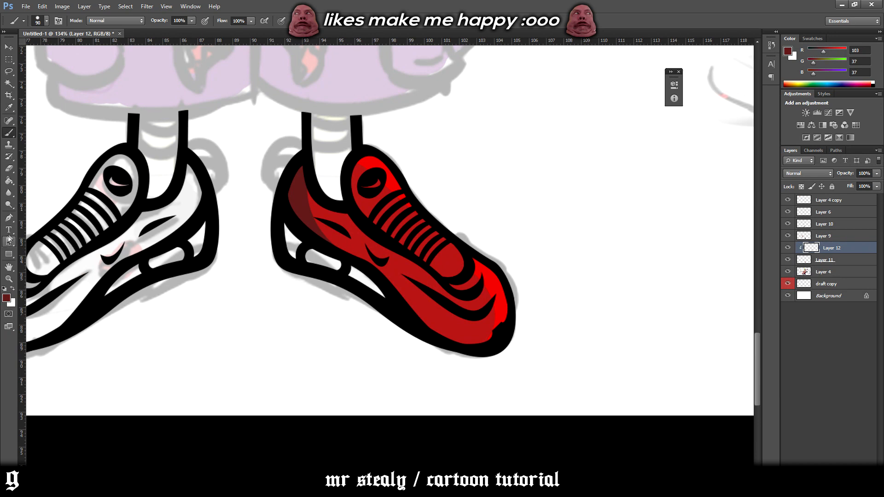
- Trace the lower side of the red sneaker's lace area with the Pen tool, make a selection, paint a maroon shadow, and deselect
key(p)
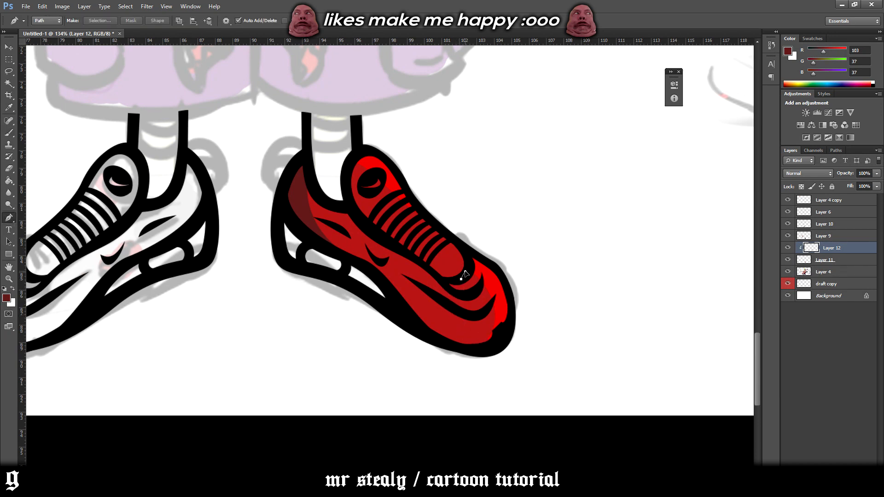
drag(473, 290, 479, 286)
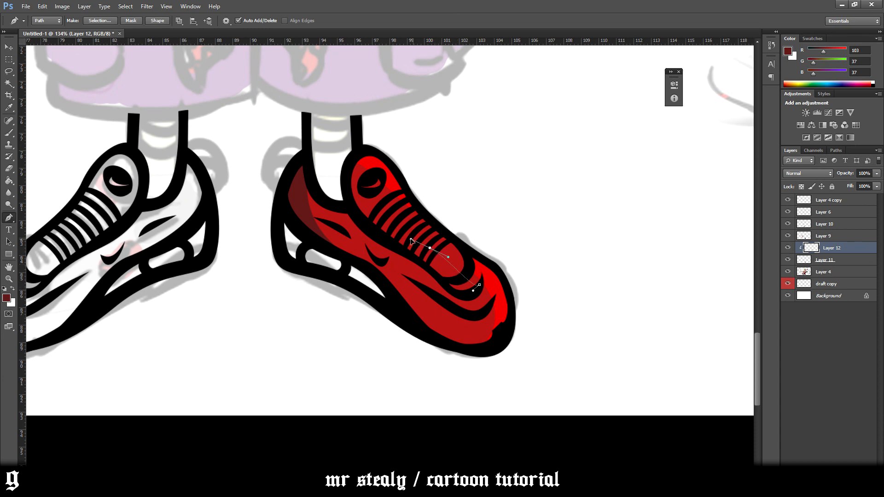
drag(345, 195, 339, 183)
click(429, 269)
drag(458, 296, 477, 295)
right_click(493, 296)
click(520, 147)
key(Return)
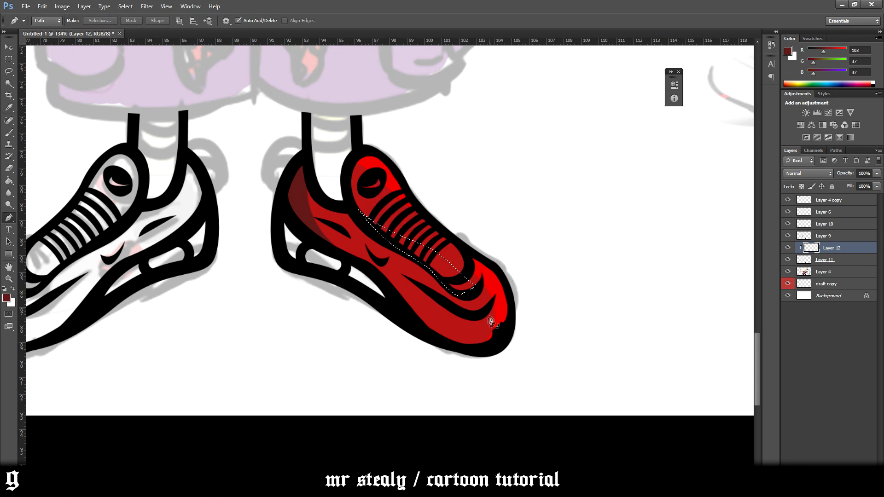
key(b)
drag(469, 294, 342, 198)
key(ctrl+d)
- Add a Hue/Saturation adjustment clipped to the red sneaker's colour layers and set its Saturation to -100
scroll(540, 254, down, 9)
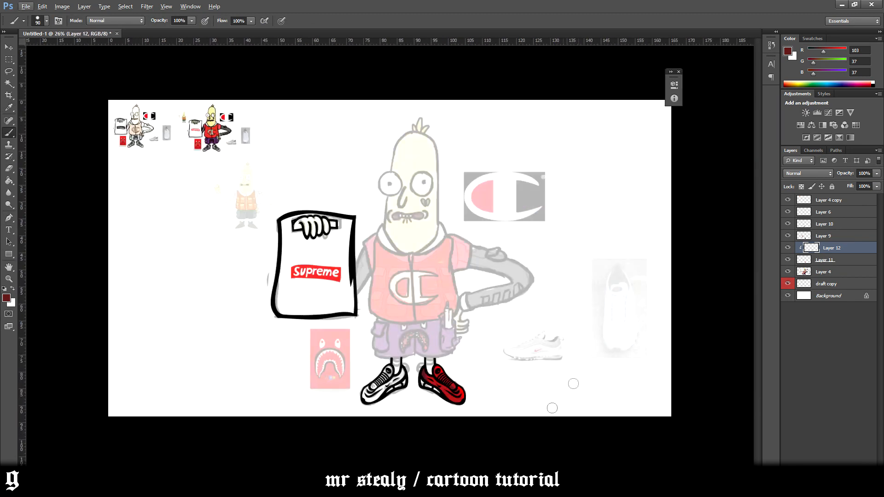
scroll(512, 435, up, 8)
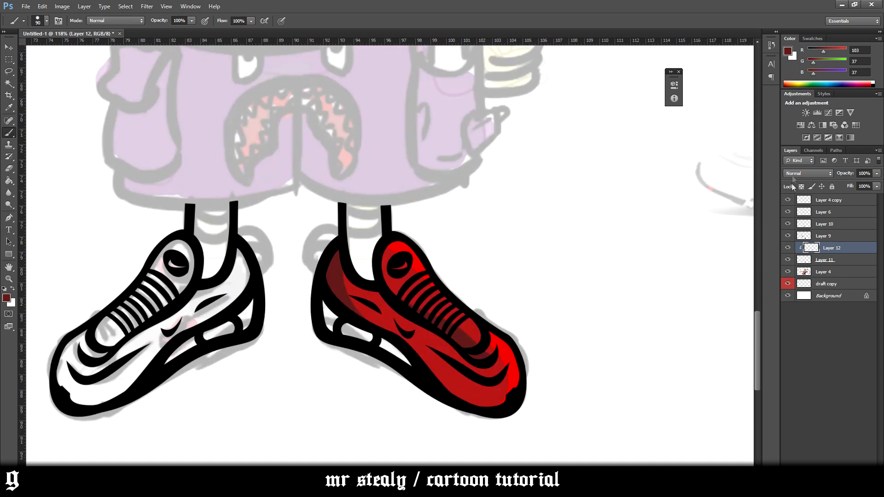
click(806, 126)
right_click(852, 247)
click(794, 273)
drag(595, 161, 511, 169)
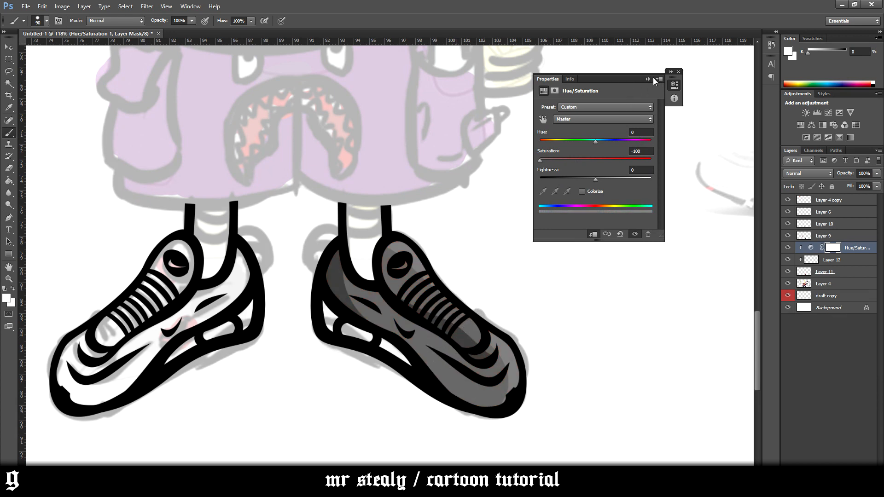
click(677, 72)
scroll(538, 318, down, 5)
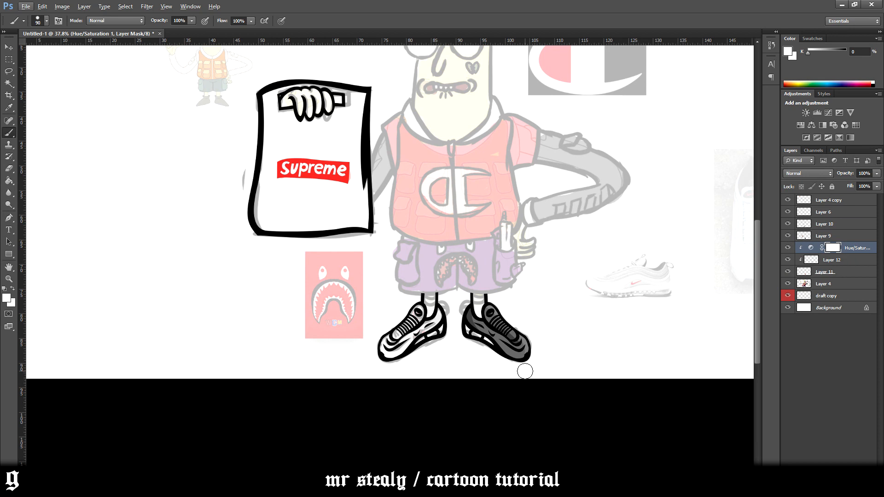
- Switch to the web browser and look over the uploaded videos on the Griffin GFX YouTube channel
mouse_move(191, 487)
click(144, 444)
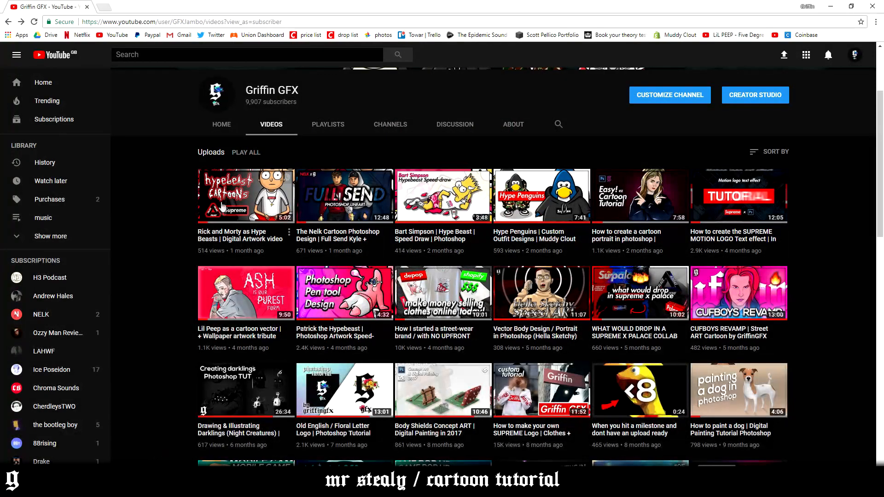
scroll(188, 236, up, 1)
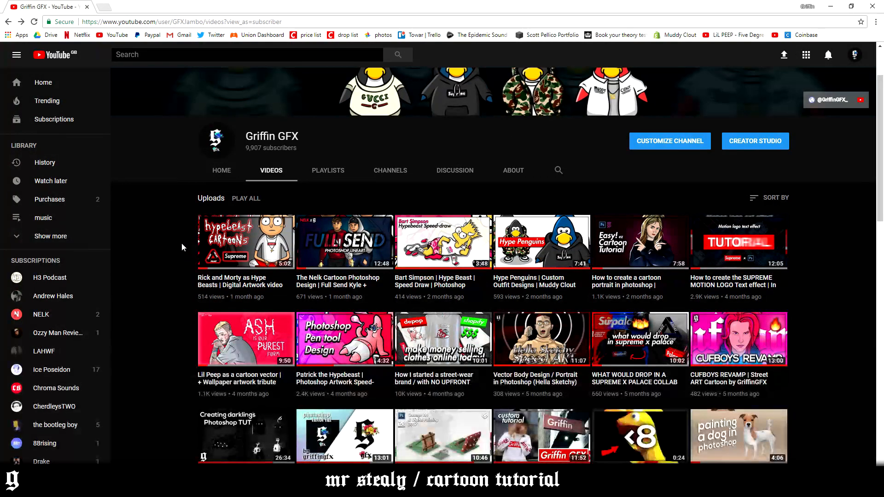